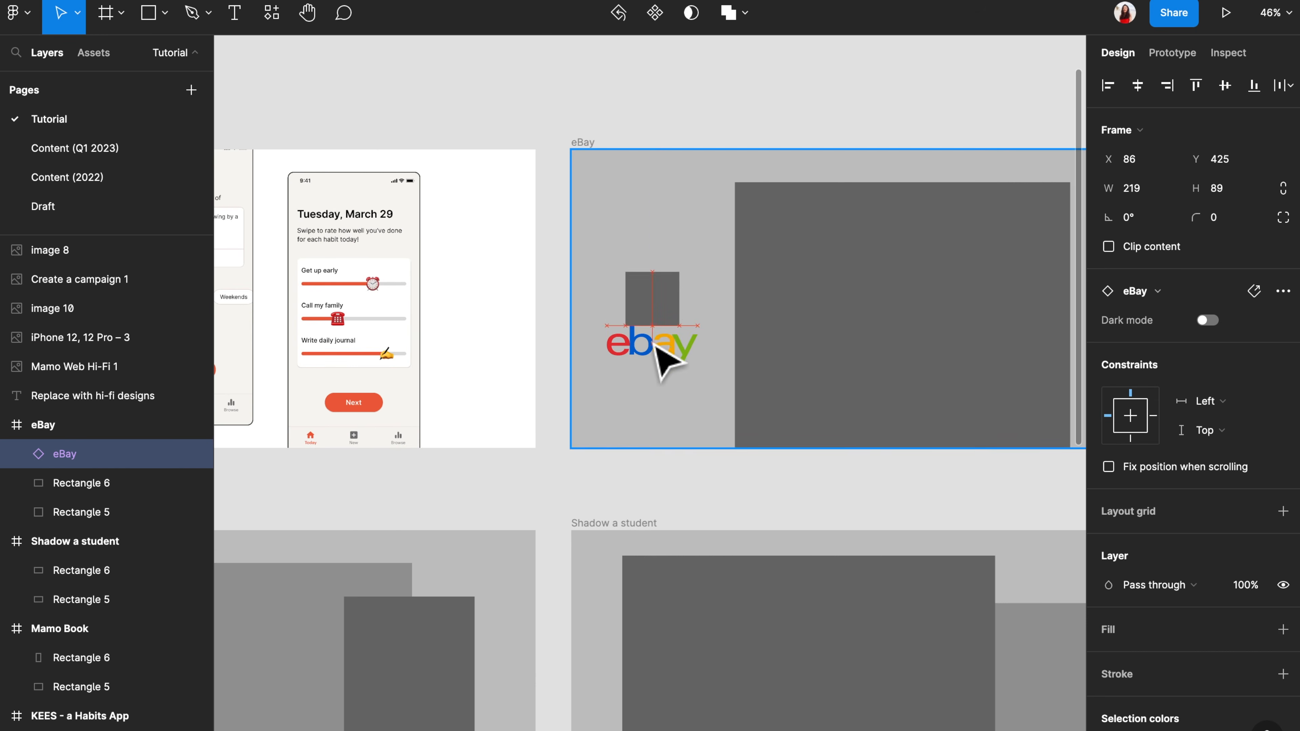
Delete the grey placeholders in the eBay frame and move the campaign setup screenshot into their place beside the logo
left_click(655, 299)
key("BackSpace")
scroll(670, 312, "down", 5)
left_click_drag(973, 656, 713, 233)
scroll(713, 233, "up", 5)
left_click_drag(713, 233, 705, 340)
left_click(970, 267)
key("BackSpace")
Set the eBay frame's background fill to white
left_click(431, 43)
left_click(1108, 512)
left_click_drag(962, 362, 868, 319)
left_click(539, 441)
scroll(539, 441, "down", 5)
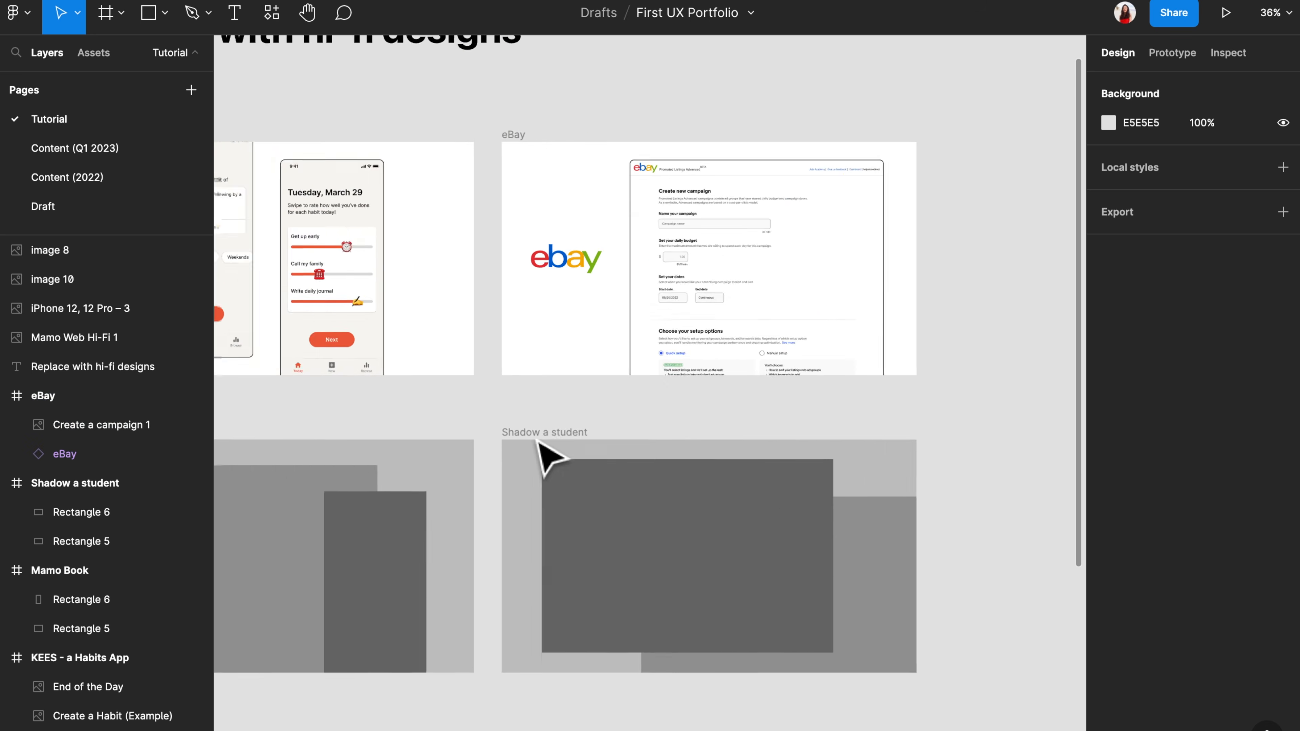
Move the Mamo Book web screenshot into the Mamo Book frame and delete the large placeholder behind it
scroll(538, 442, "down", 3)
scroll(443, 353, "up", 5)
left_click_drag(402, 614, 446, 373)
left_click(412, 466)
key("BackSpace")
Move the Mamo Book phone screenshot into the Mamo Book frame, overlapping the web screenshot, and delete the remaining placeholder
scroll(412, 467, "down", 5)
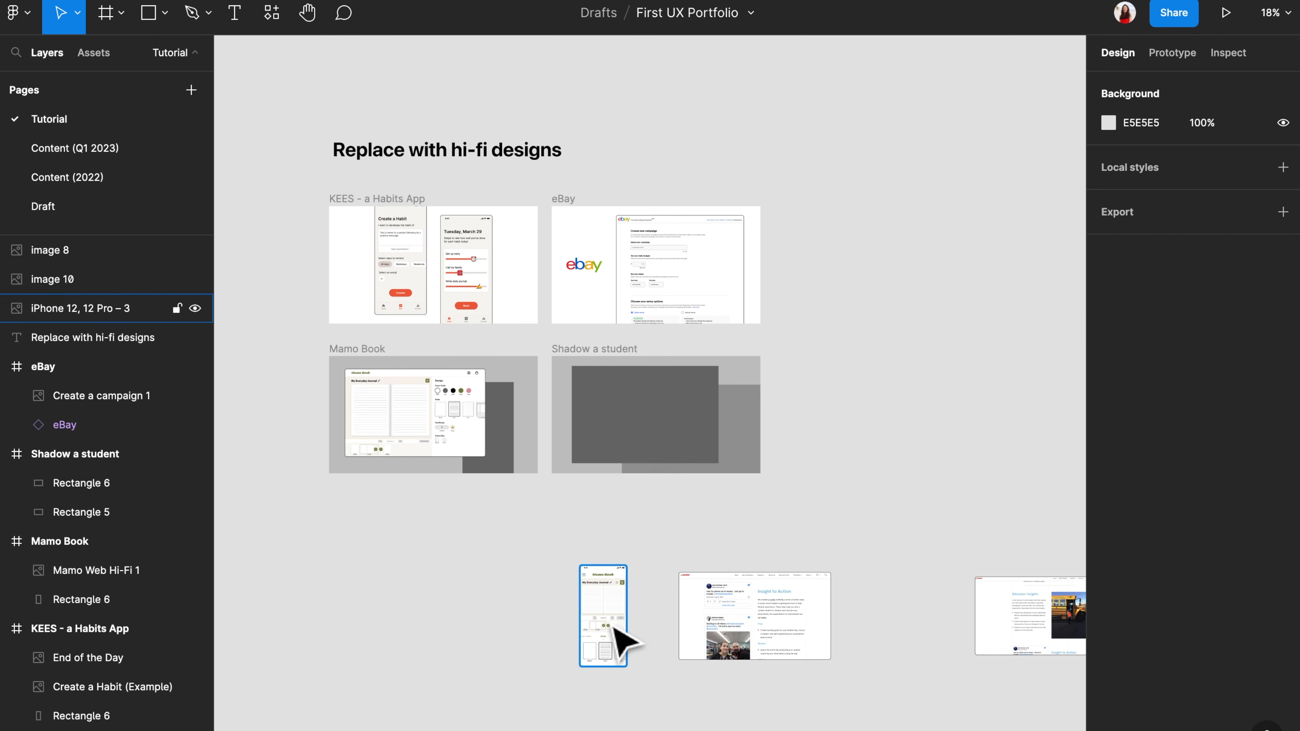
left_click_drag(609, 622, 476, 427)
scroll(476, 427, "up", 5)
left_click(589, 439)
key("BackSpace")
scroll(584, 433, "left", 4)
left_click_drag(574, 413, 586, 416)
Add a white background fill to the Mamo Book frame
left_click(349, 232)
scroll(543, 522, "down", 4)
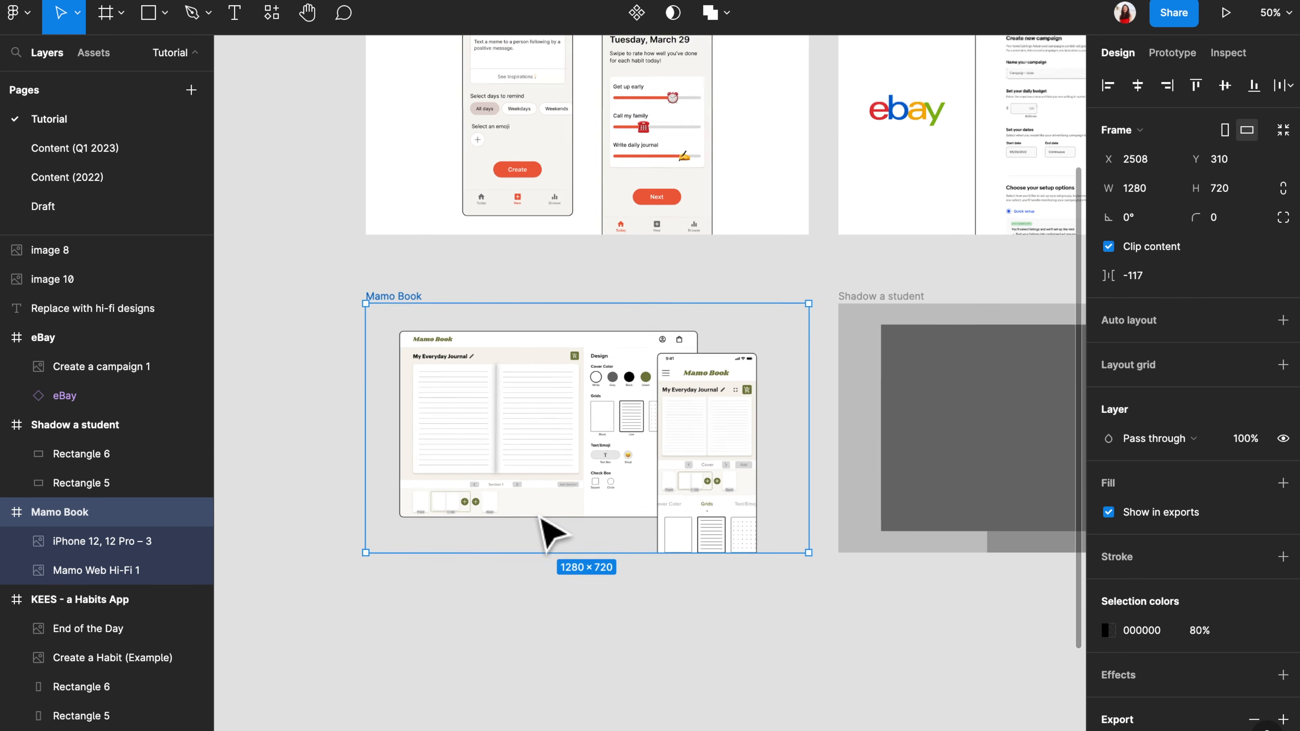
left_click(1283, 481)
left_click(1108, 513)
left_click_drag(962, 361, 868, 320)
left_click(768, 622)
Move the two Shadow a student web screenshots over the placeholders in the Shadow a student frame
scroll(767, 623, "down", 4)
left_click_drag(657, 676, 547, 505)
scroll(640, 555, "up", 5)
left_click_drag(764, 659, 540, 249)
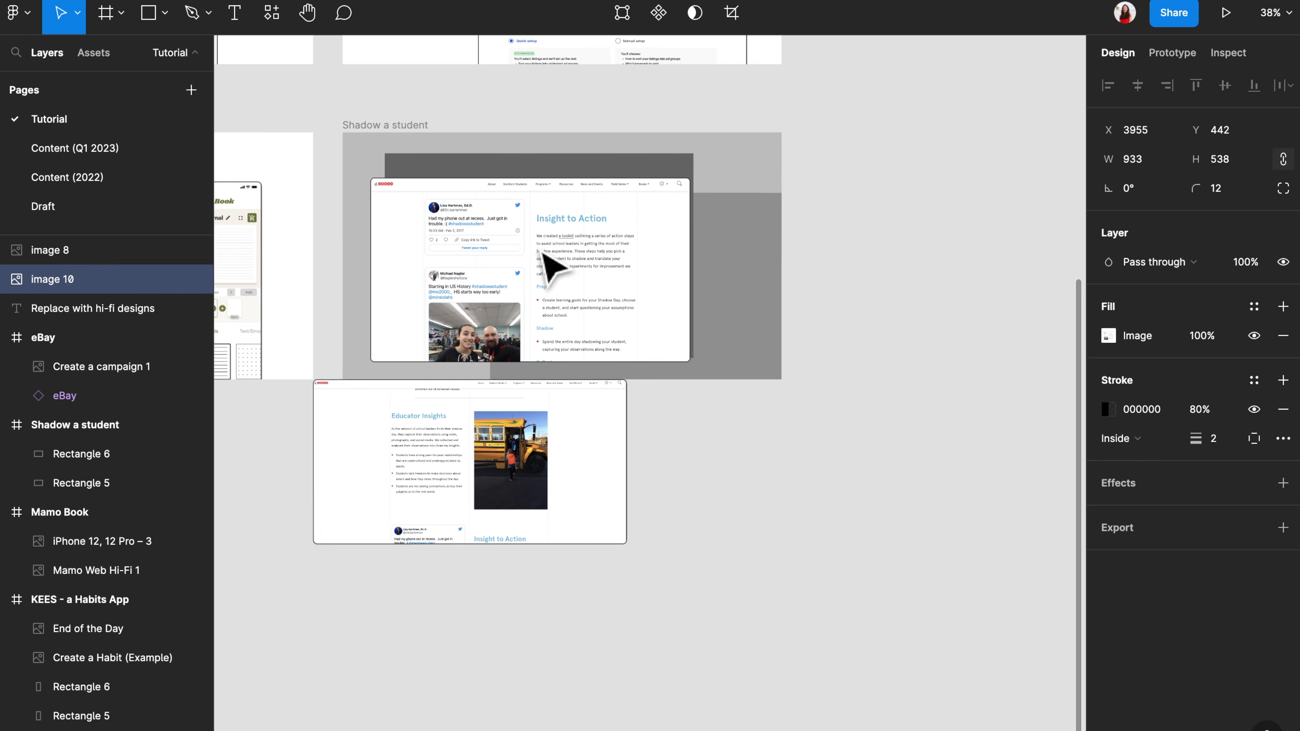
left_click_drag(527, 495, 694, 328)
Delete both grey placeholders in the Shadow a student frame
left_click(757, 230)
key("BackSpace")
left_click(690, 185)
key("BackSpace")
left_click(616, 232)
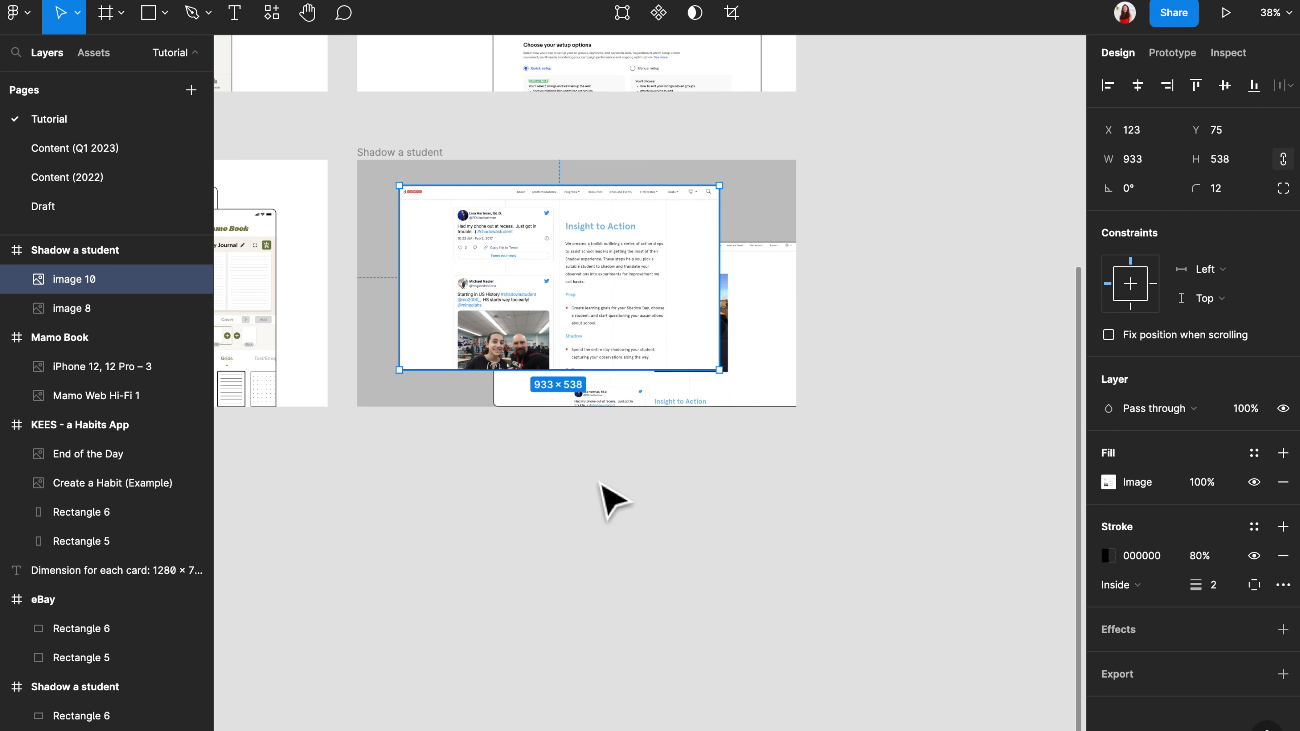
Make the Shadow a student frame's background white and position the school bus screenshot behind the front one, offset down and right
key("Escape")
key("Escape")
scroll(768, 645, "down", 3)
left_click_drag(755, 467, 755, 473)
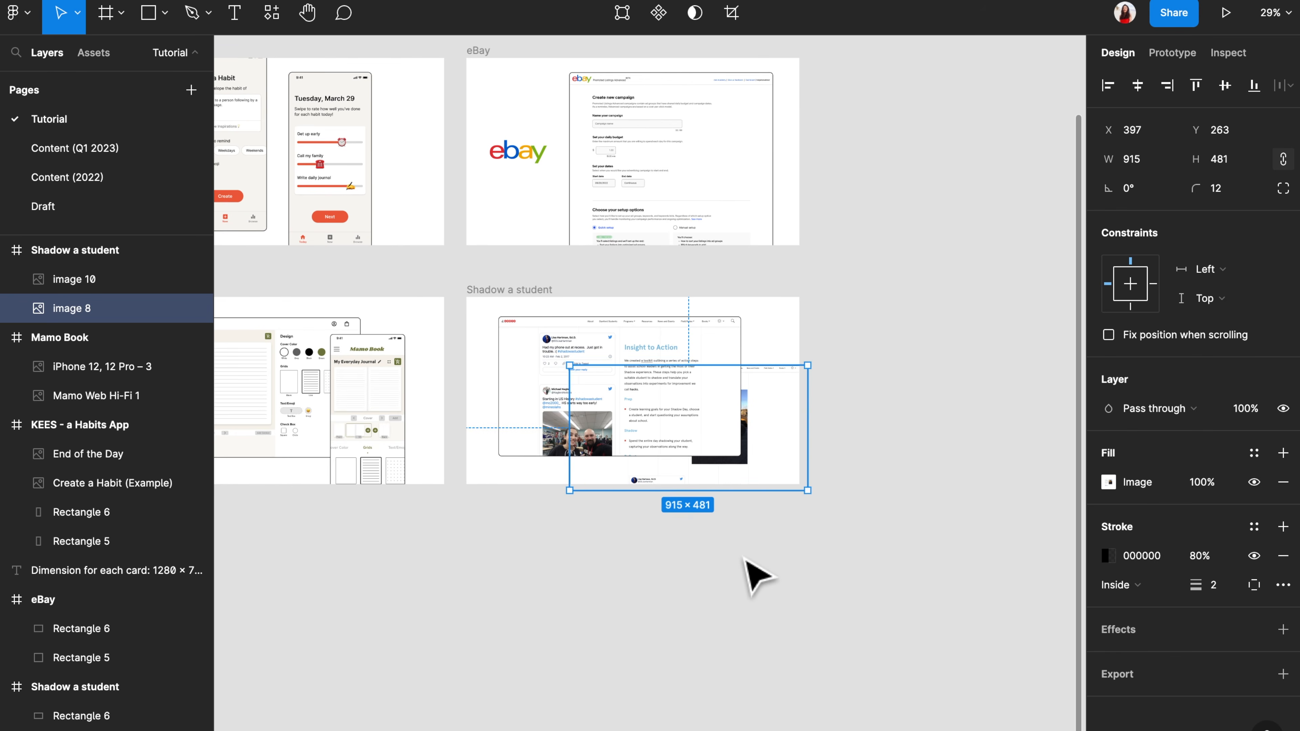
left_click(747, 557)
scroll(747, 558, "down", 1)
scroll(747, 558, "up", 3)
scroll(747, 558, "left", 3)
scroll(747, 560, "up", 1)
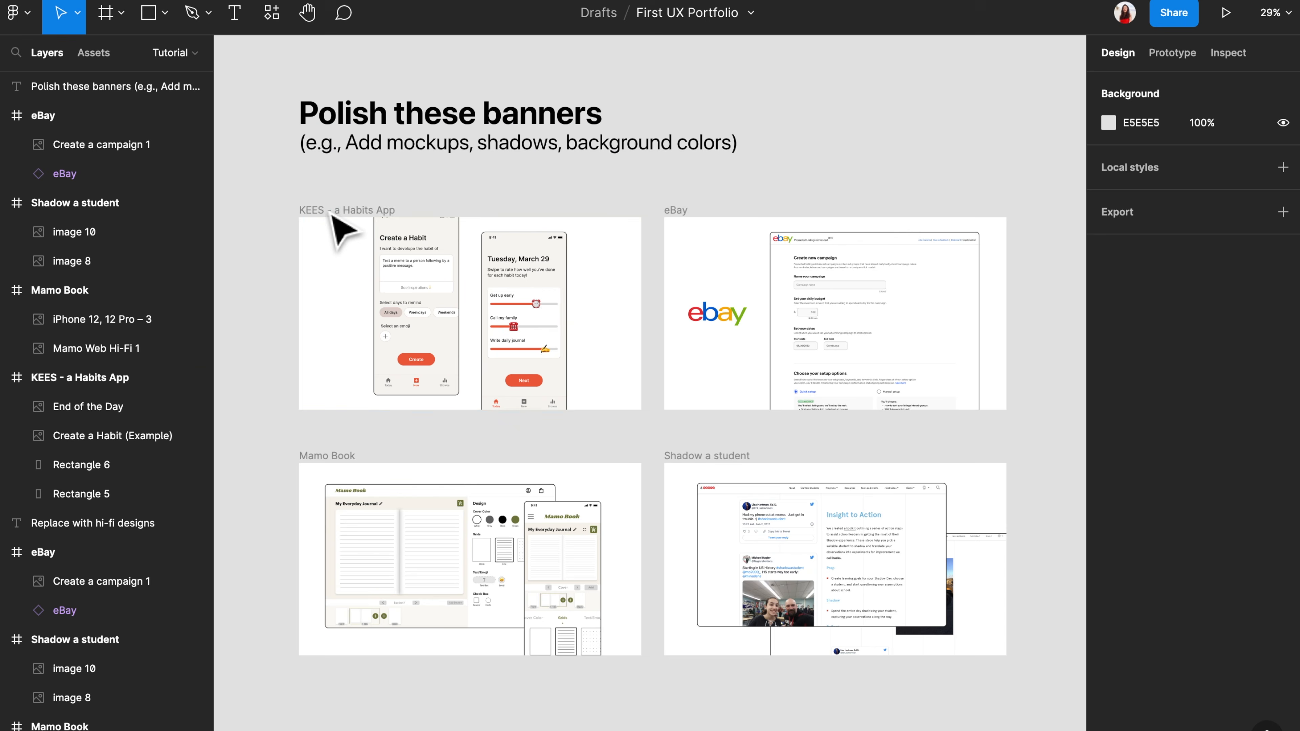
Set the KEES - a Habits App banner's fill to F7F5F2, sampled from its phone screenshot
left_click(333, 215)
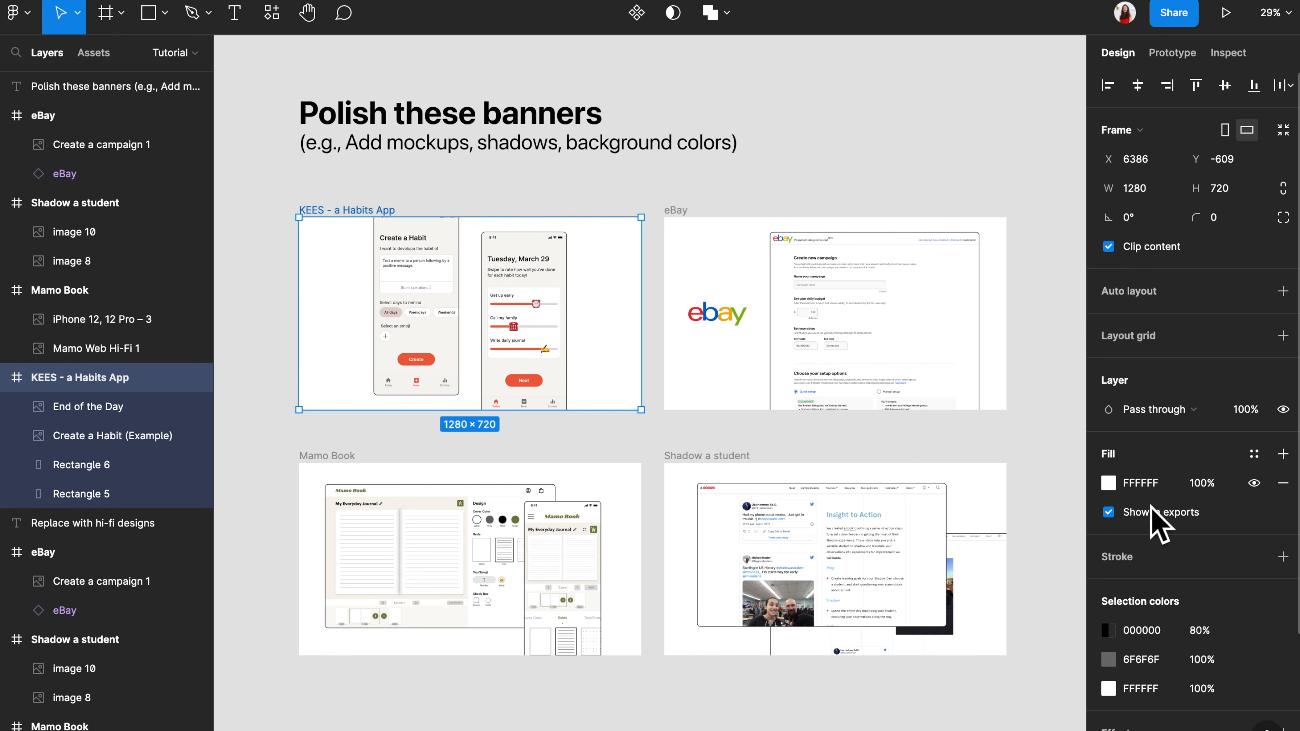
left_click(1108, 483)
left_click(893, 572)
left_click(555, 377)
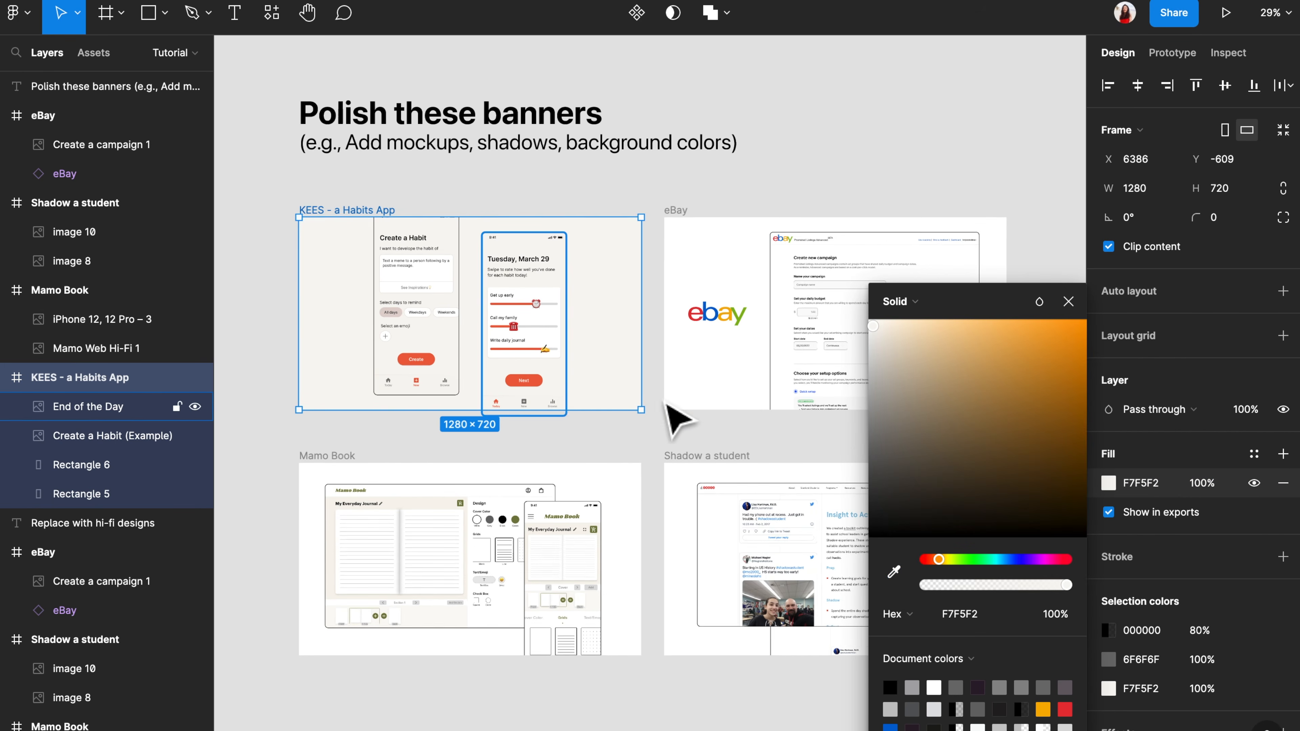
left_click(665, 415)
Set the eBay banner's fill to the light grey sampled from the campaign name field in its screenshot
scroll(734, 309, "right", 2)
scroll(746, 323, "up", 3)
left_click(770, 274)
left_click(1111, 515)
left_click(894, 572)
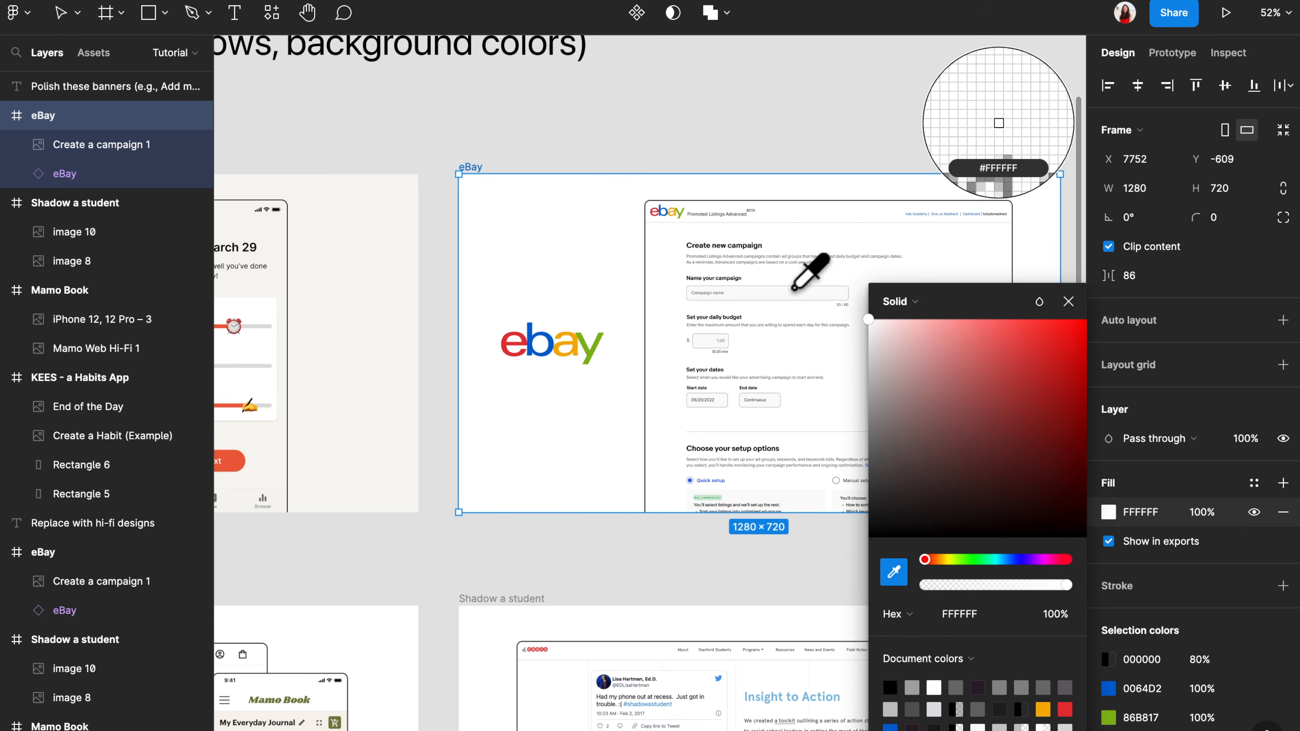
left_click(788, 296)
left_click(692, 110)
Fill the Mamo Book banner with the green sampled from its phone screenshot and adjust it to a lighter shade
scroll(690, 108, "down", 3)
scroll(690, 108, "left", 3)
left_click(375, 318)
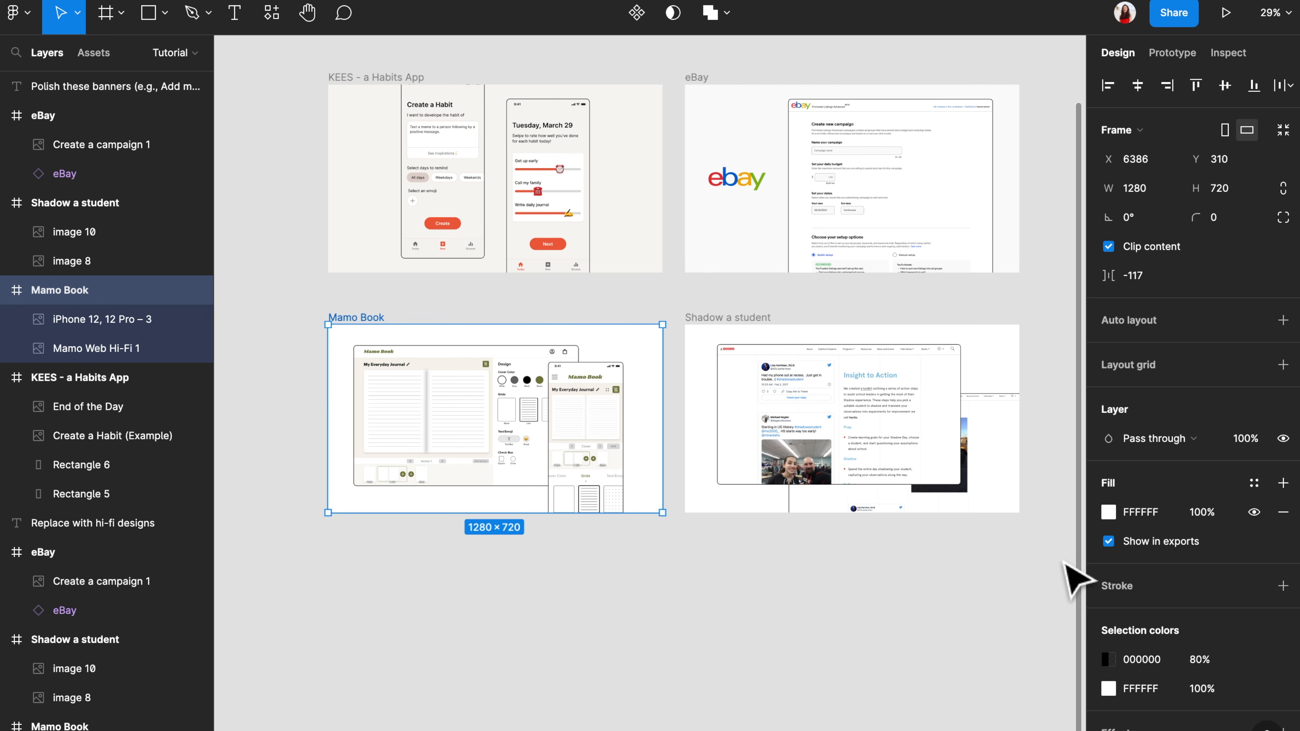
left_click(1109, 512)
left_click(894, 572)
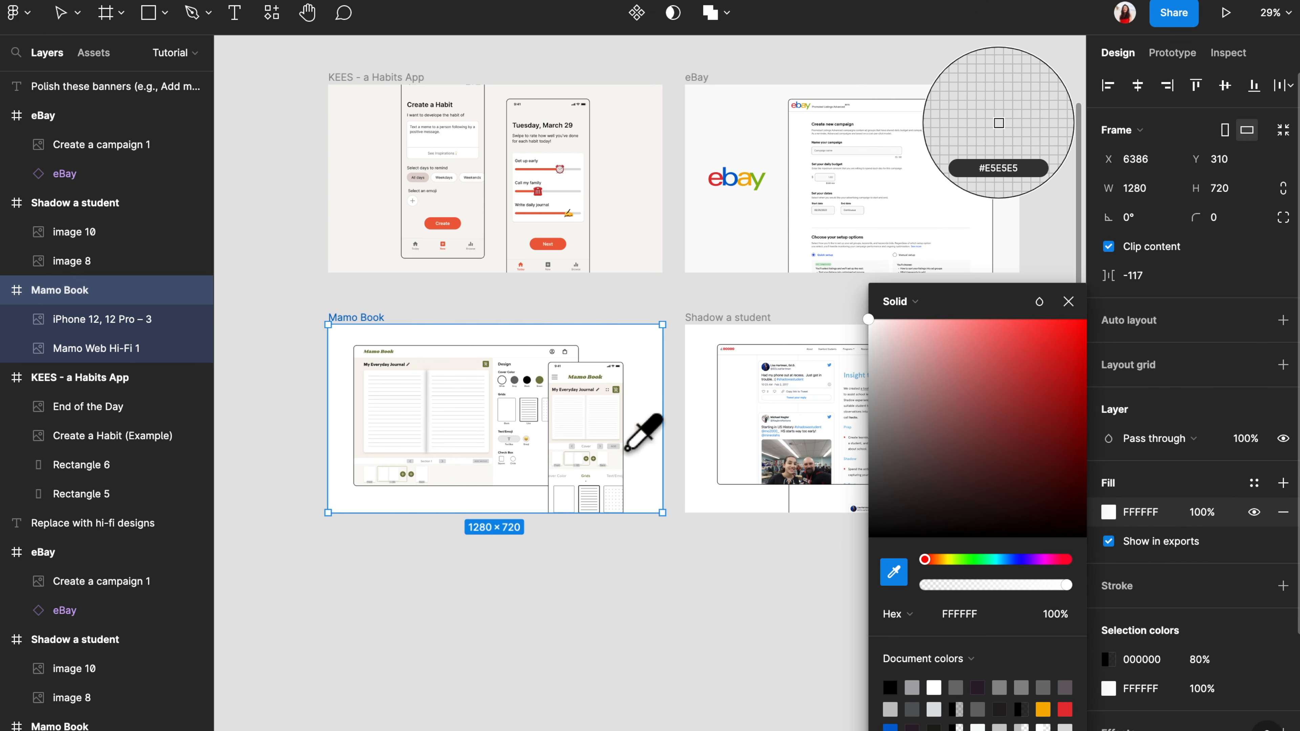
left_click(624, 428)
scroll(680, 523, "up", 3)
left_click_drag(952, 430, 966, 402)
left_click(710, 612)
Fill the Shadow a student banner with the light blue sampled from the "Insight to Action" heading
scroll(551, 342, "right", 5)
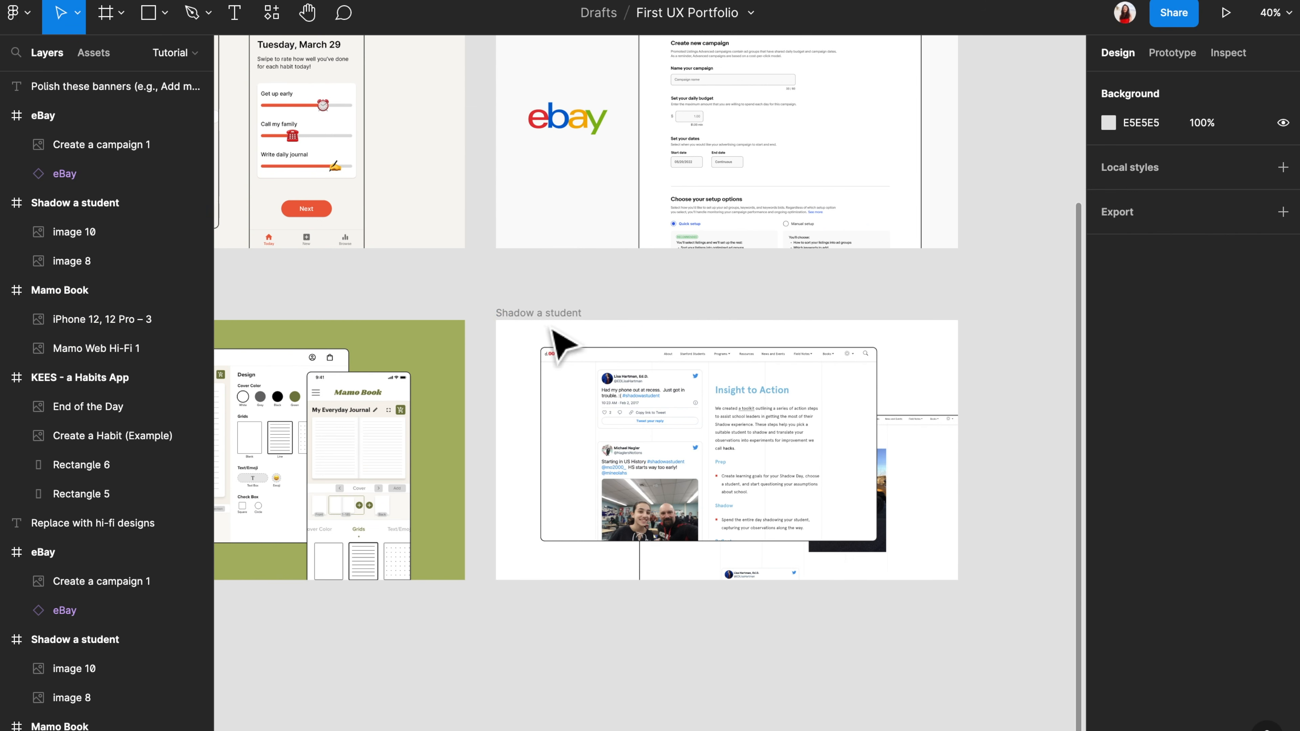
left_click(551, 342)
left_click(1109, 513)
left_click(893, 571)
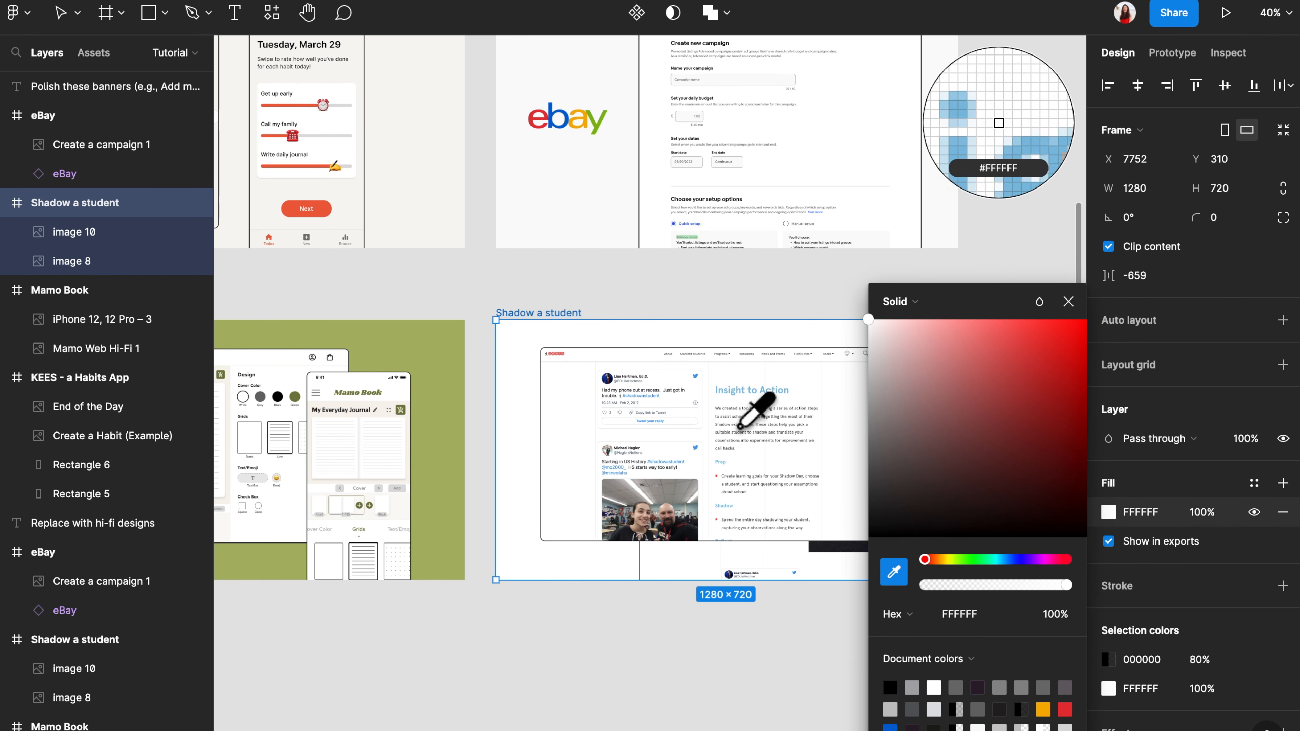
left_click(743, 405)
left_click(636, 668)
scroll(899, 513, "right", 3)
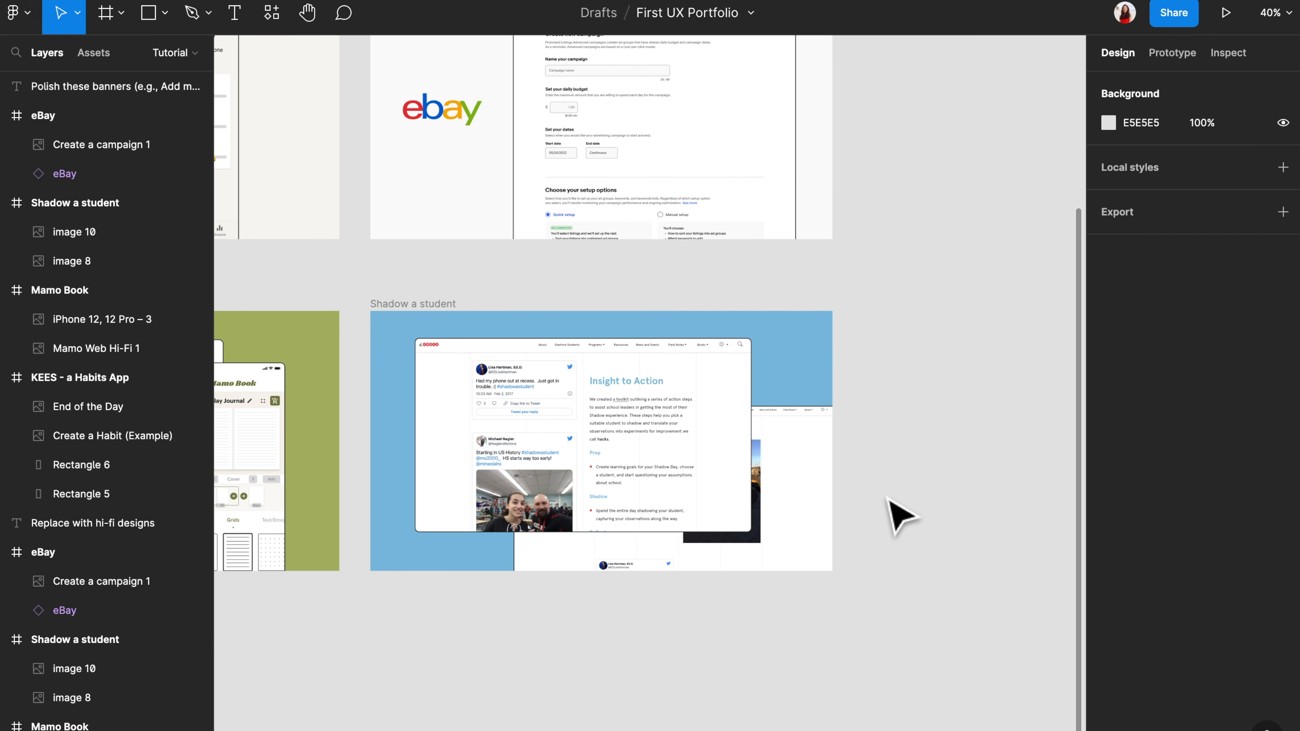
scroll(899, 514, "down", 3)
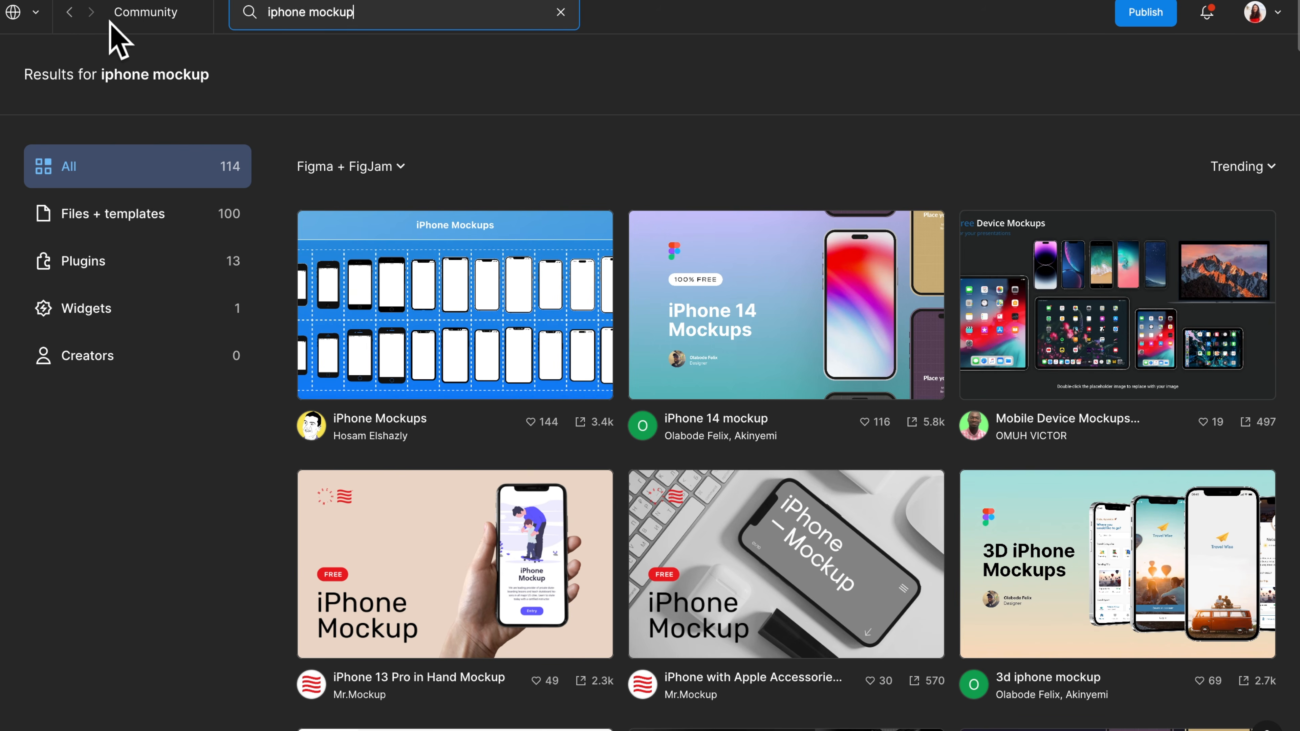
Open the iPhone 14 mockup file from the Community results for "iphone mockup" and select a two-phone mockup
left_click(26, 12)
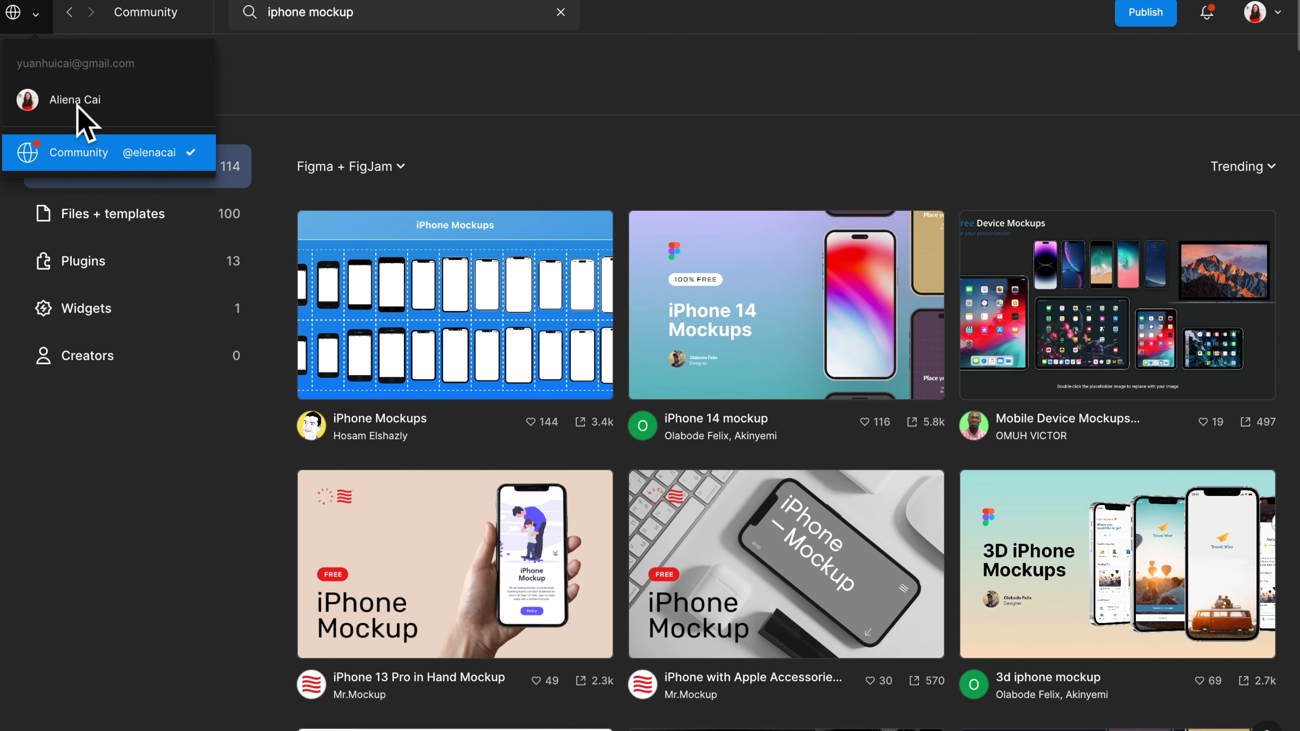
left_click(273, 134)
left_click(806, 384)
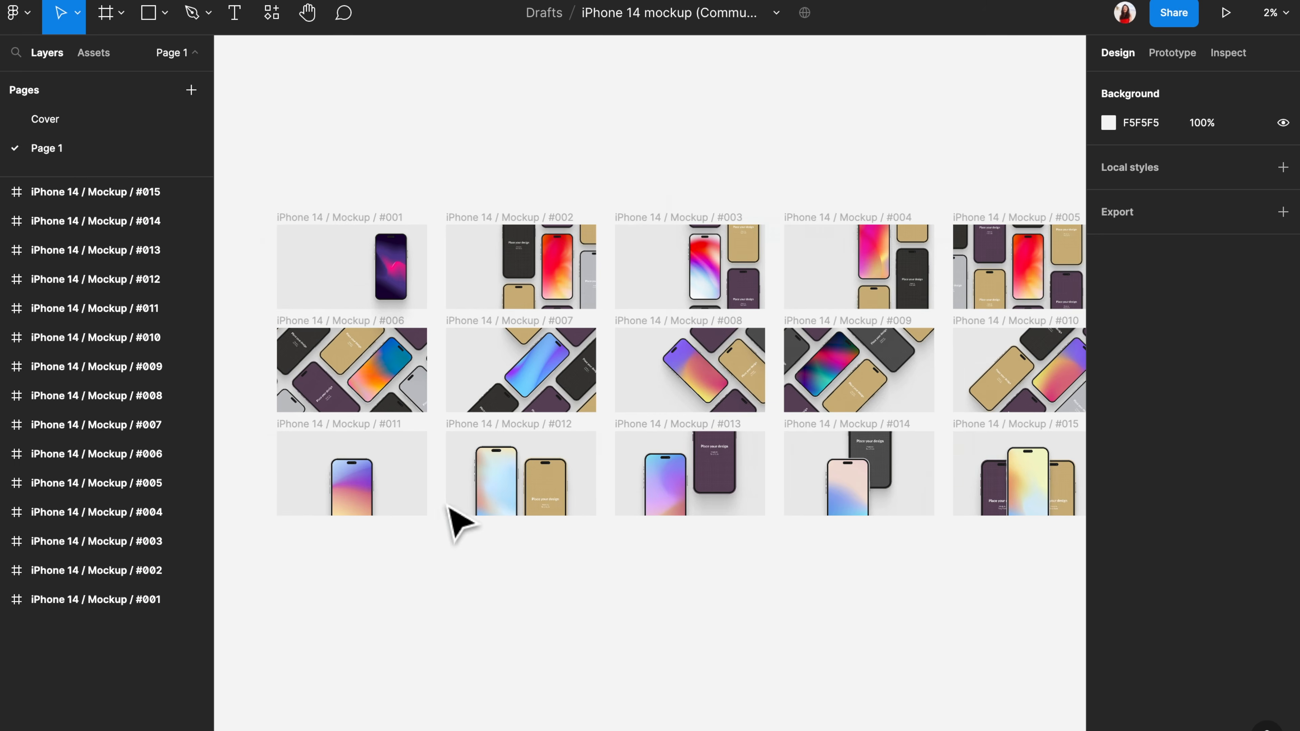
scroll(551, 435, "up", 3)
left_click(551, 441)
scroll(665, 437, "up", 5)
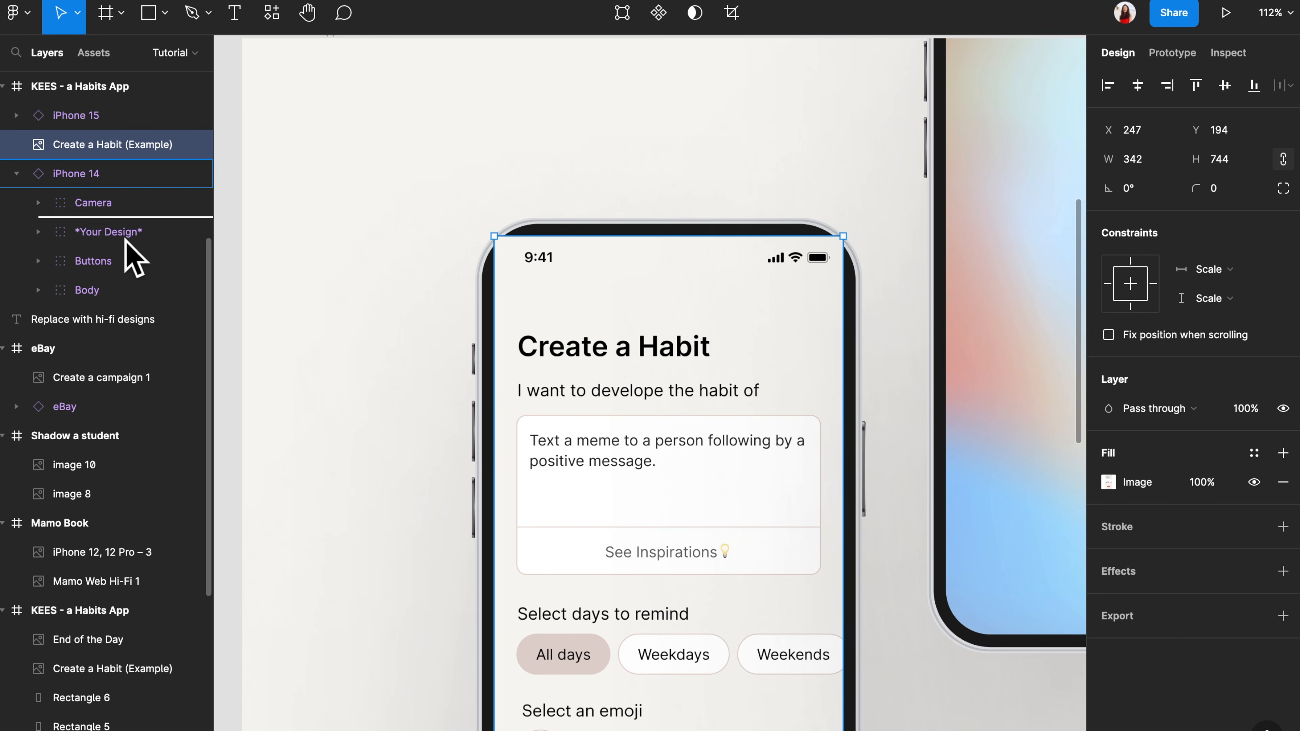
Detach the iPhone 14 instance in the KEES - a Habits App banner from its component
right_click(98, 173)
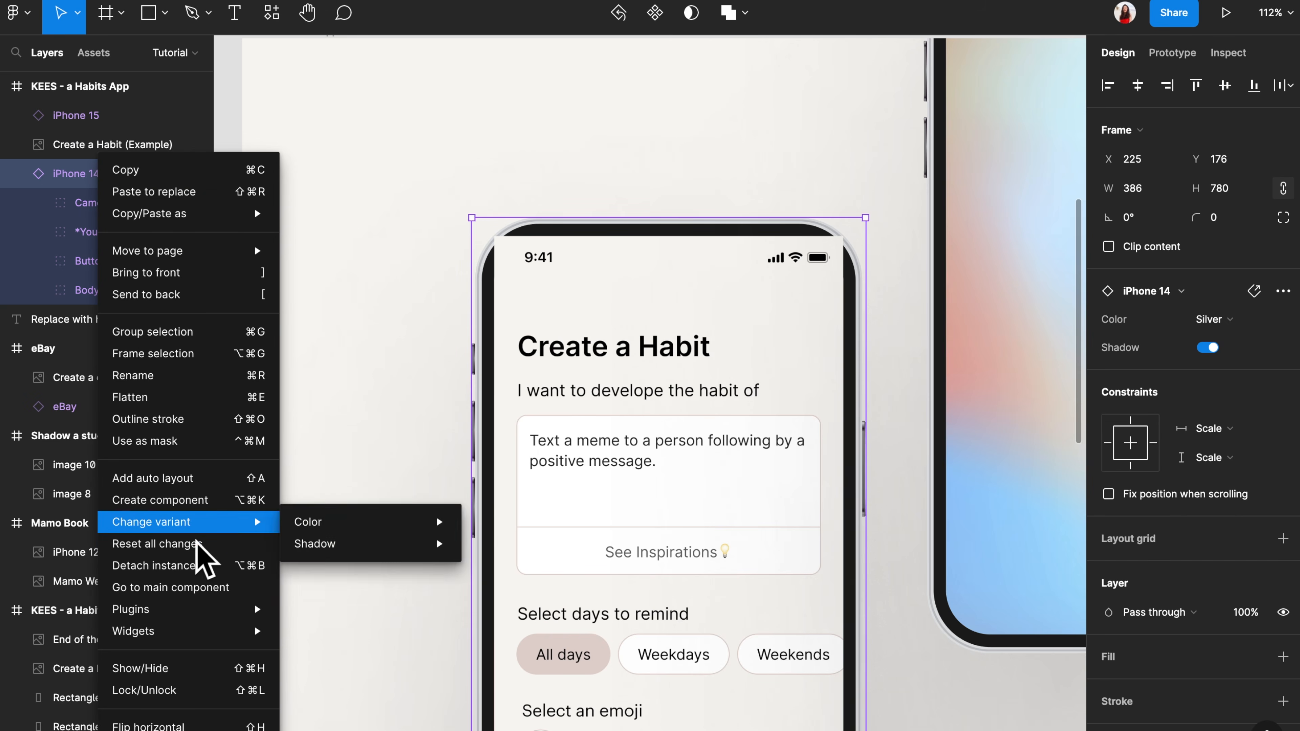
left_click(195, 563)
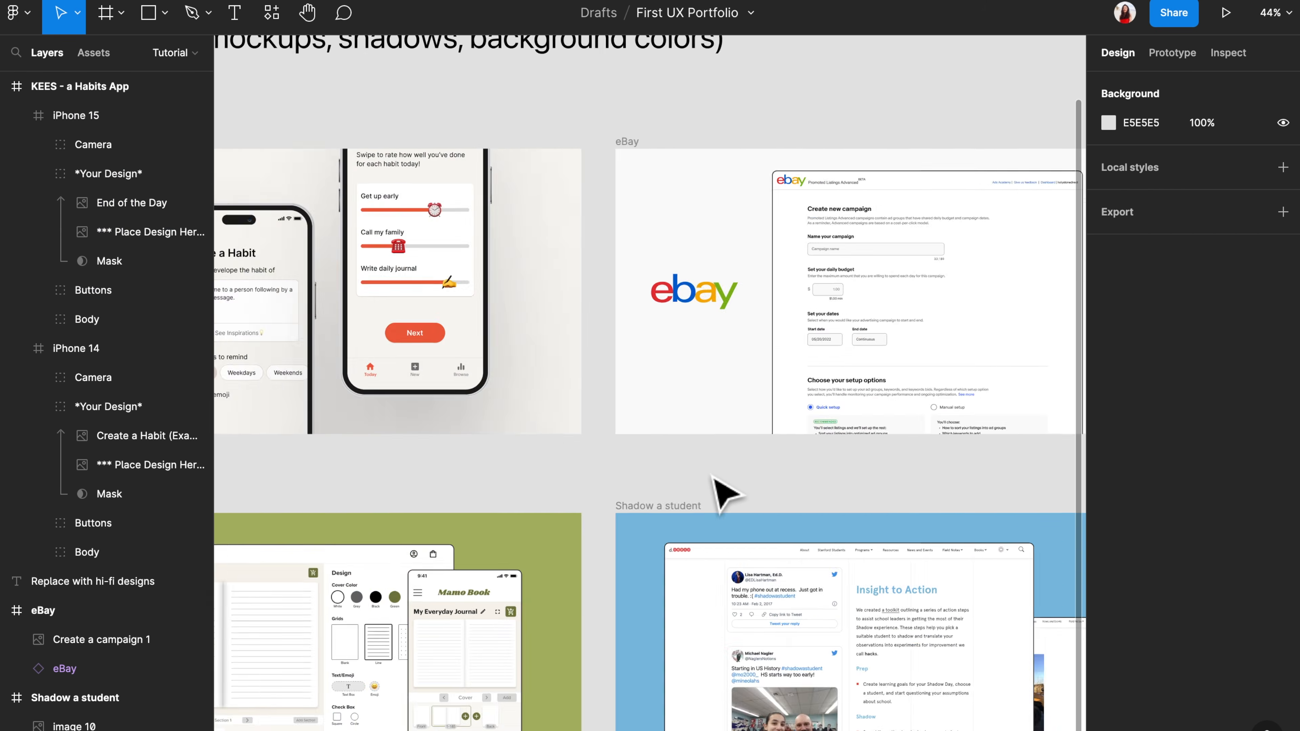
Remove the outline stroke from the campaign screenshot in the eBay banner
scroll(726, 491, "right", 7)
left_click(702, 328)
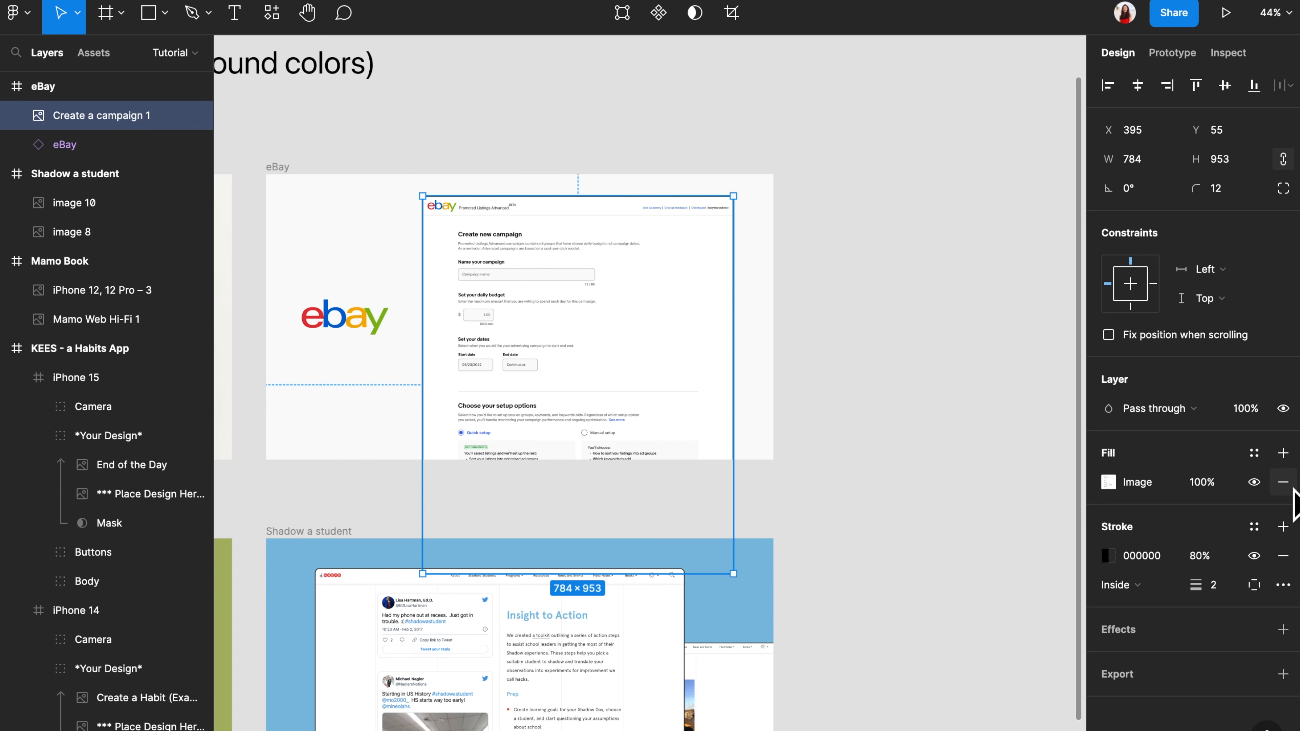
left_click(1283, 556)
left_click(814, 360)
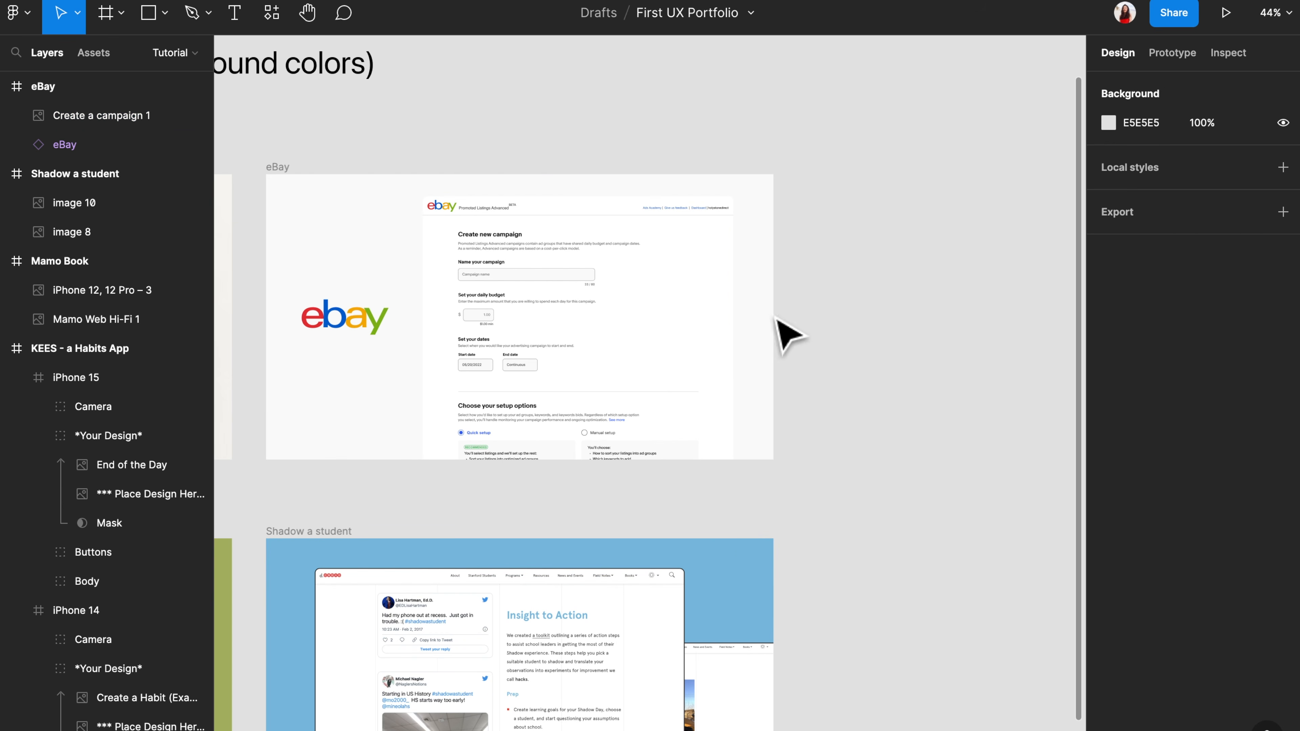
Duplicate the eBay campaign screenshot at X 429, Y 25 and replace the copy's image fill with a solid fill
left_click(716, 310)
key("ctrl+d")
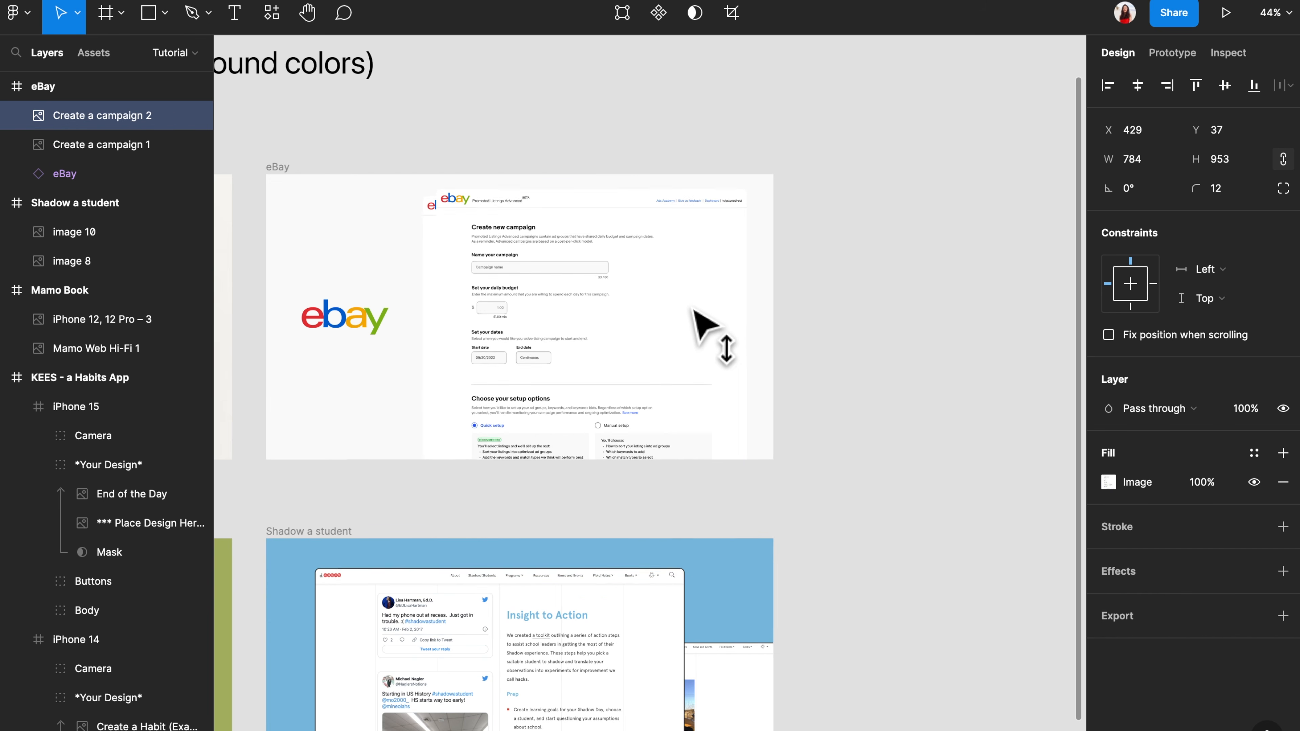
left_click(1109, 482)
left_click(946, 385)
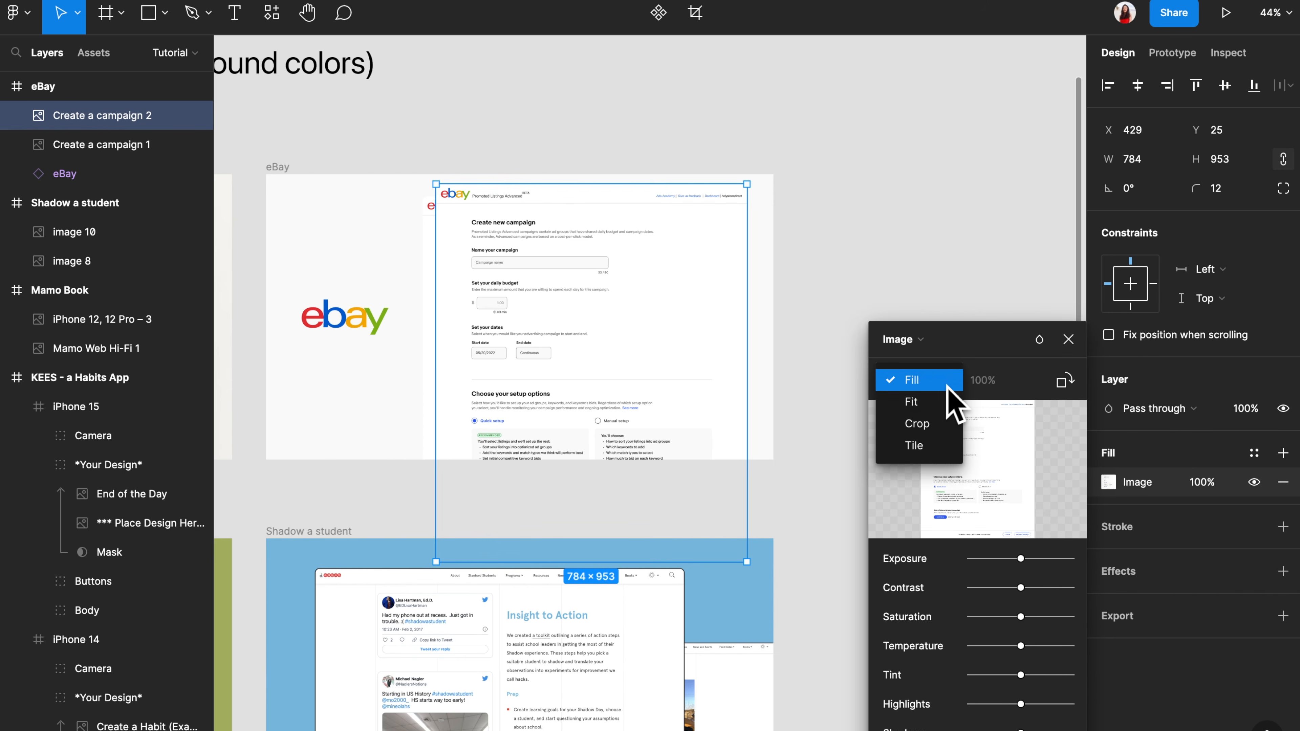
left_click(1074, 361)
left_click(1100, 362)
left_click(1282, 482)
left_click(1282, 454)
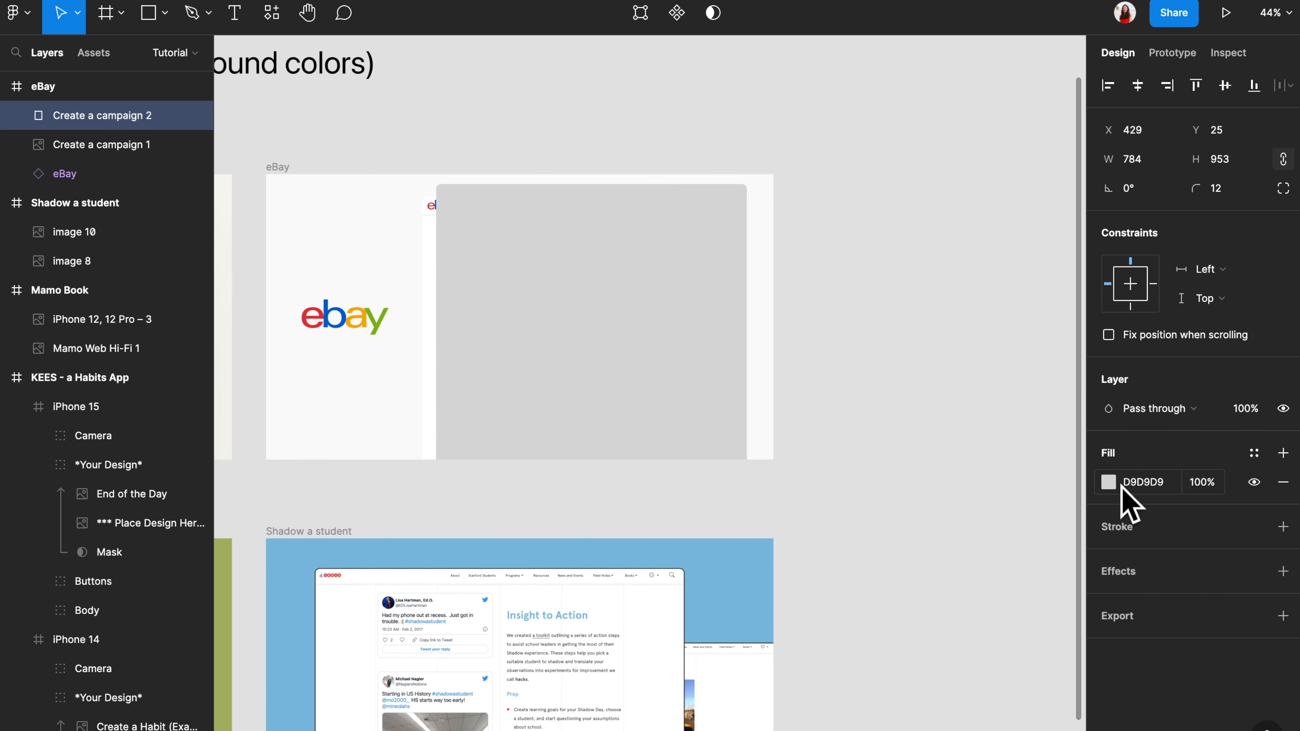
Set the duplicate rectangle's fill to colour 505050 at 37% opacity
left_click(1110, 482)
left_click_drag(921, 455, 805, 486)
left_click_drag(1012, 586, 979, 584)
left_click(1068, 301)
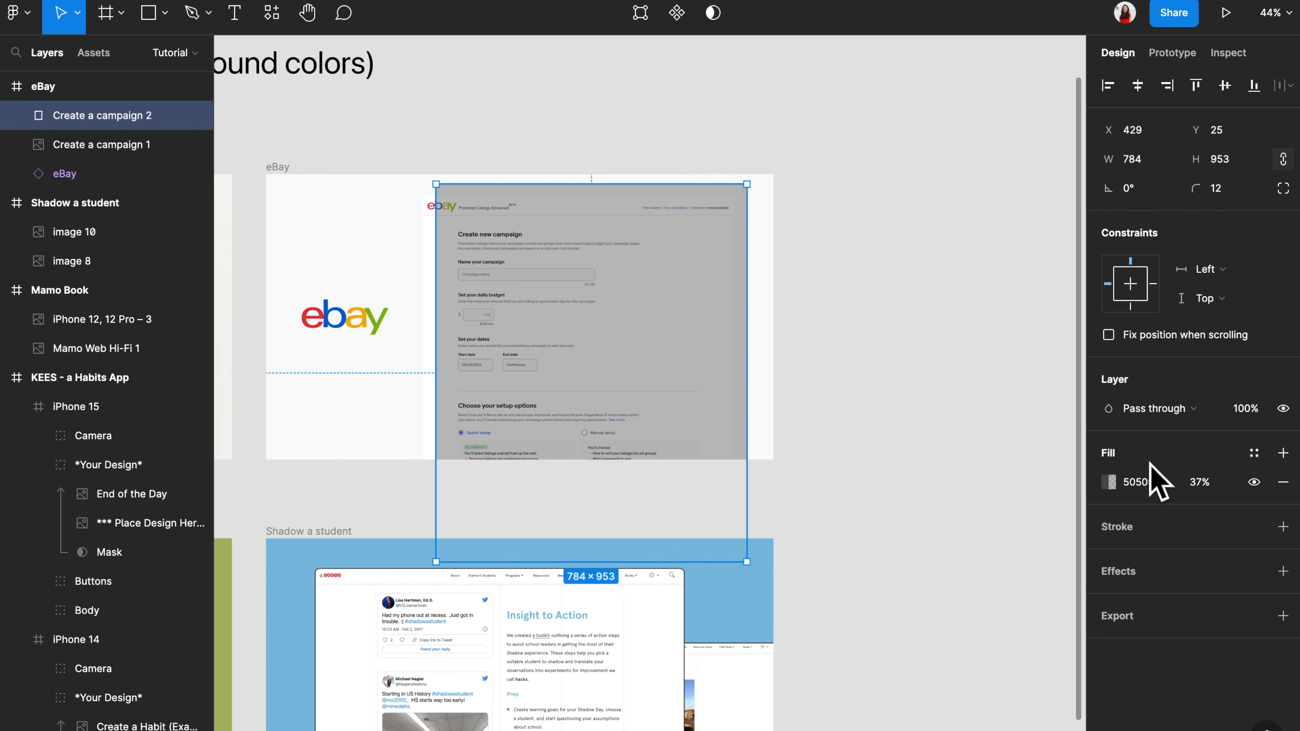
Apply a layer blur of 40 to the grey rectangle over the campaign screenshot
left_click(1283, 571)
left_click(1157, 601)
left_click(1207, 646)
left_click(1108, 600)
type("40")
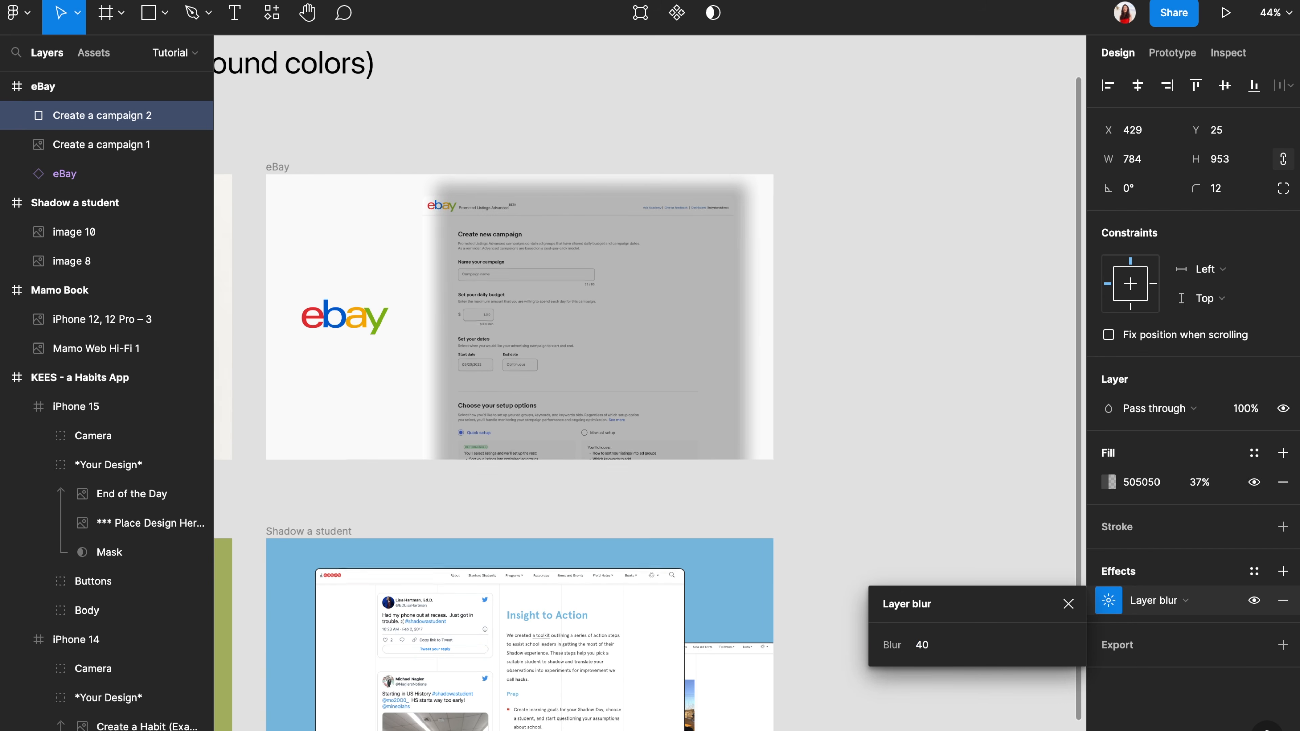
left_click(834, 512)
Send the blurred rectangle behind the campaign screenshot and nudge it into place as a shadow
left_click_drag(656, 348, 665, 346)
key("super+[")
key("shift+Left")
key("shift+Left")
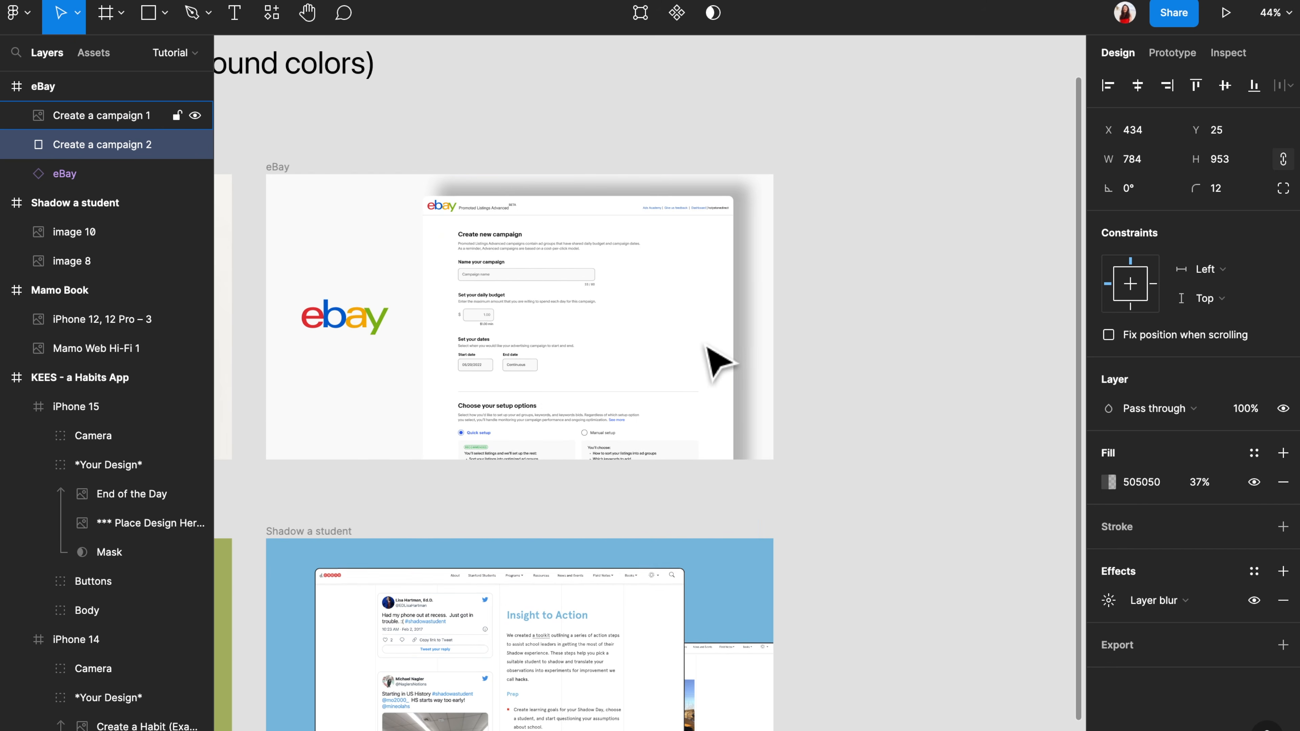
Soften the eBay screenshot's shadow by setting the blurred rectangle's fill opacity to 20%
left_click(1109, 601)
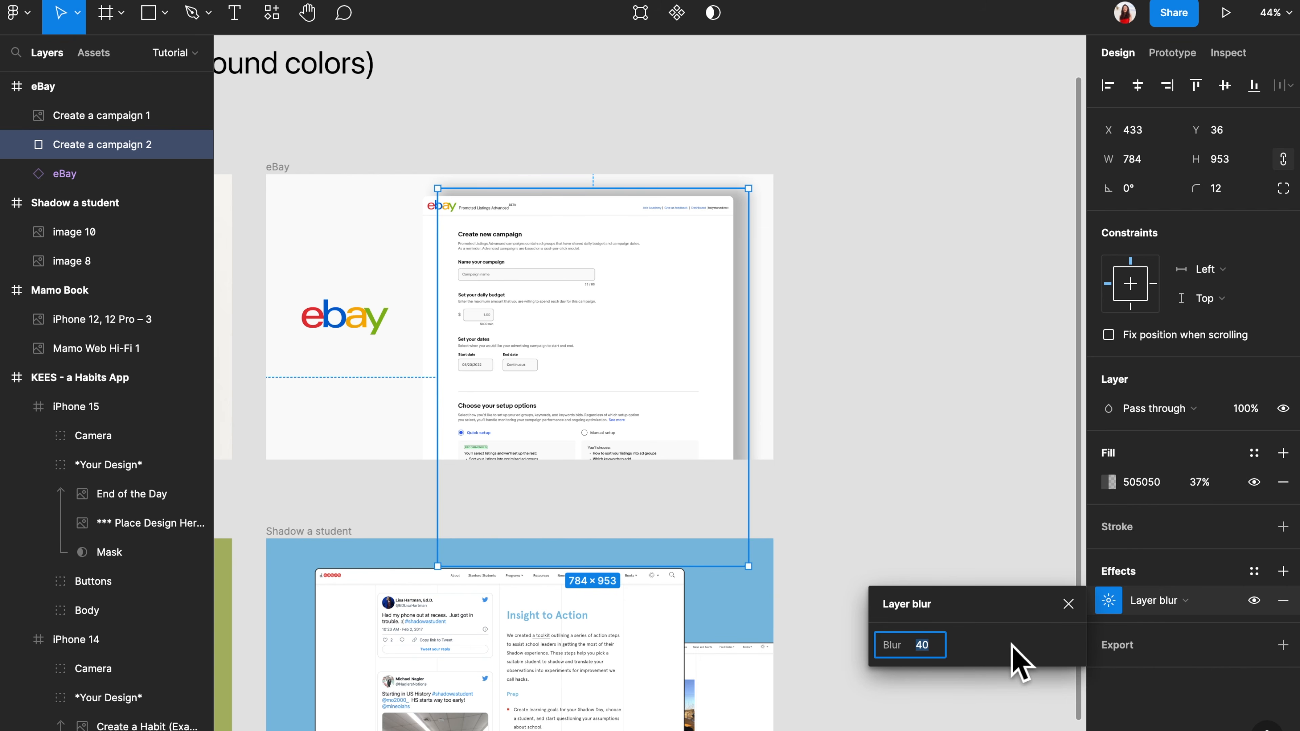
left_click(1199, 482)
type("102")
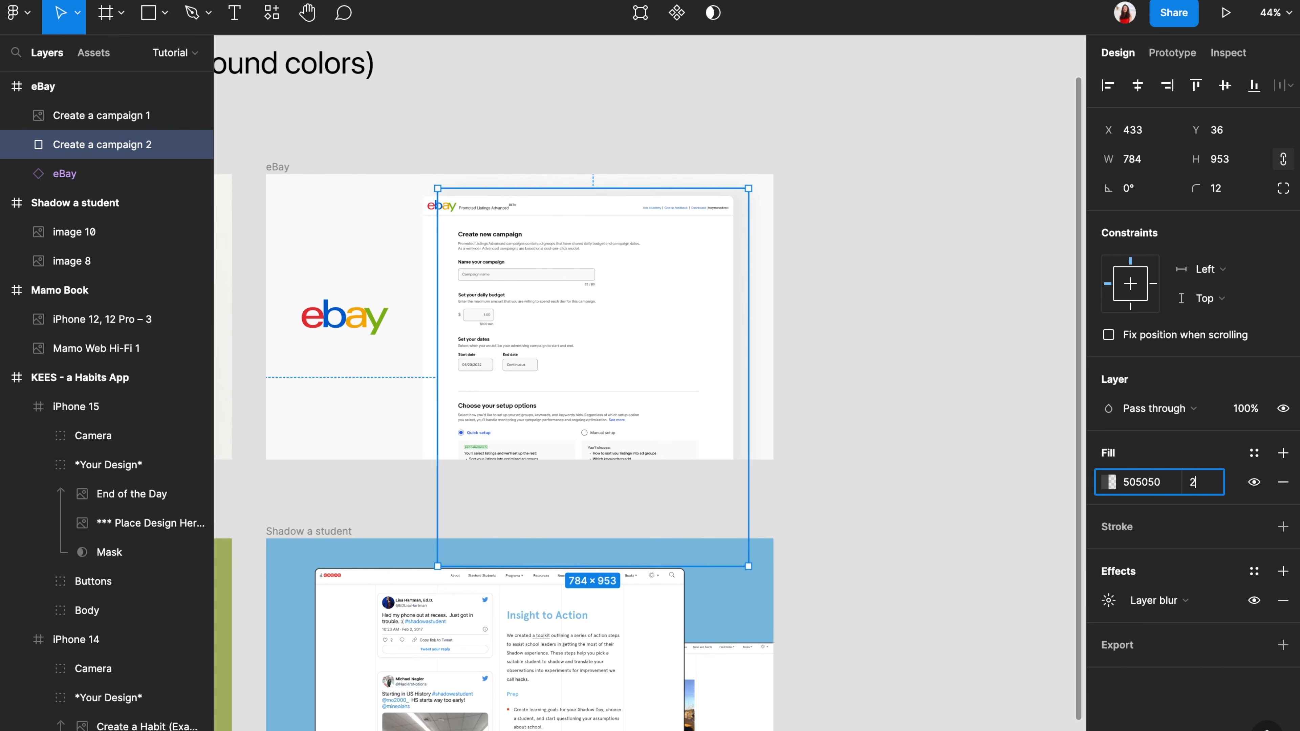
type("0")
key("Return")
left_click(1044, 476)
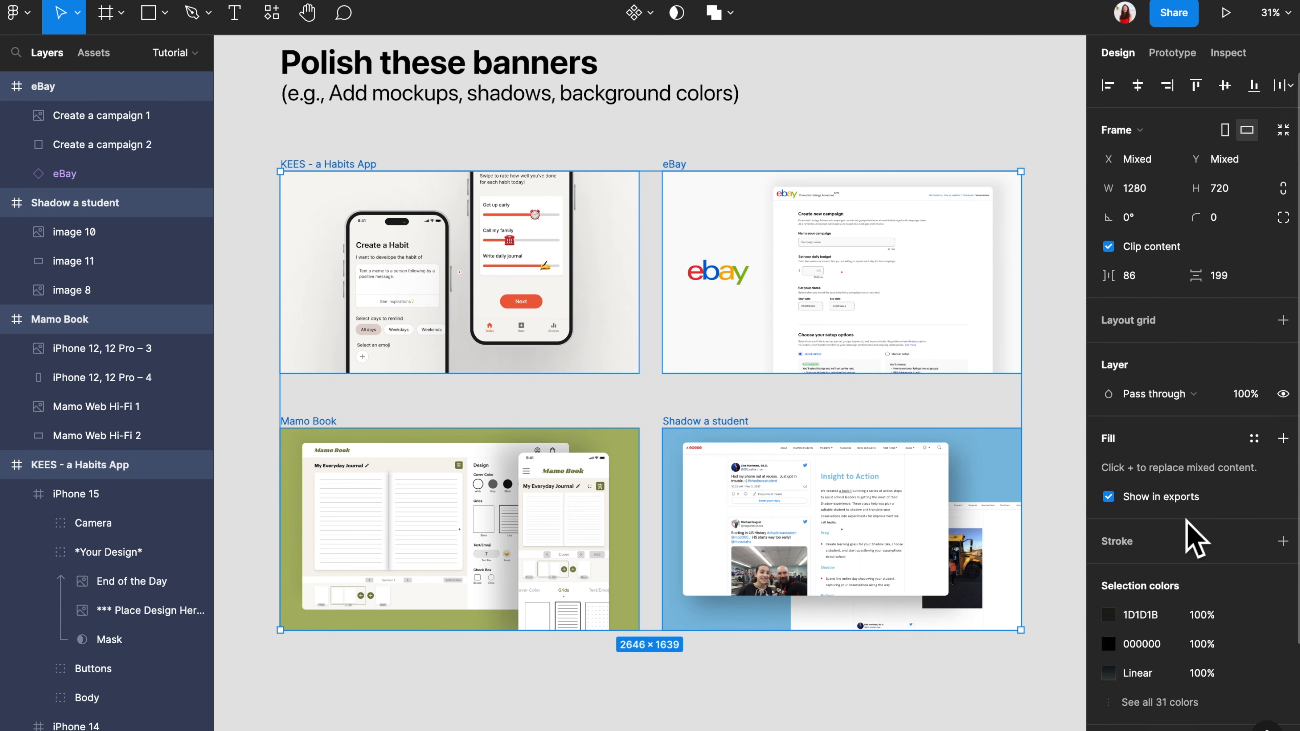
Export the four finished banner frames
left_click(1173, 701)
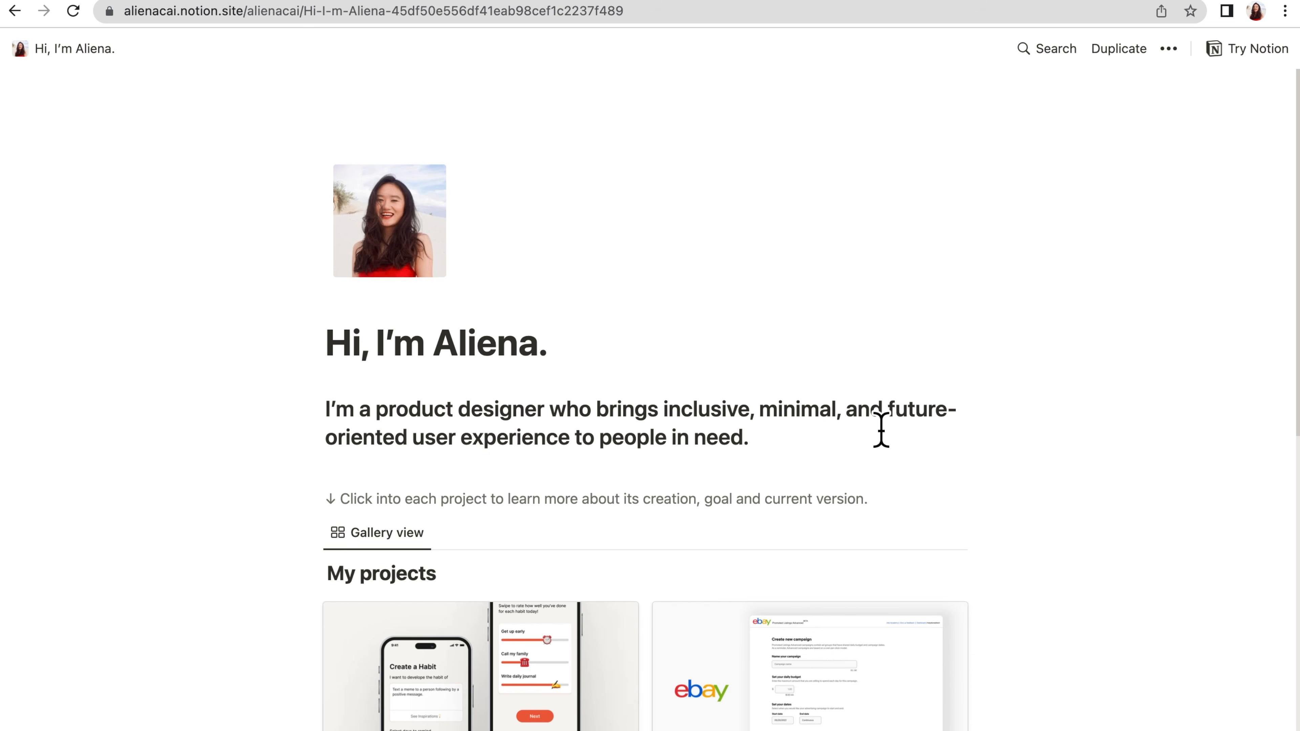
Look through the project gallery with the new banners on the published Notion portfolio page
scroll(880, 431, "down", 8)
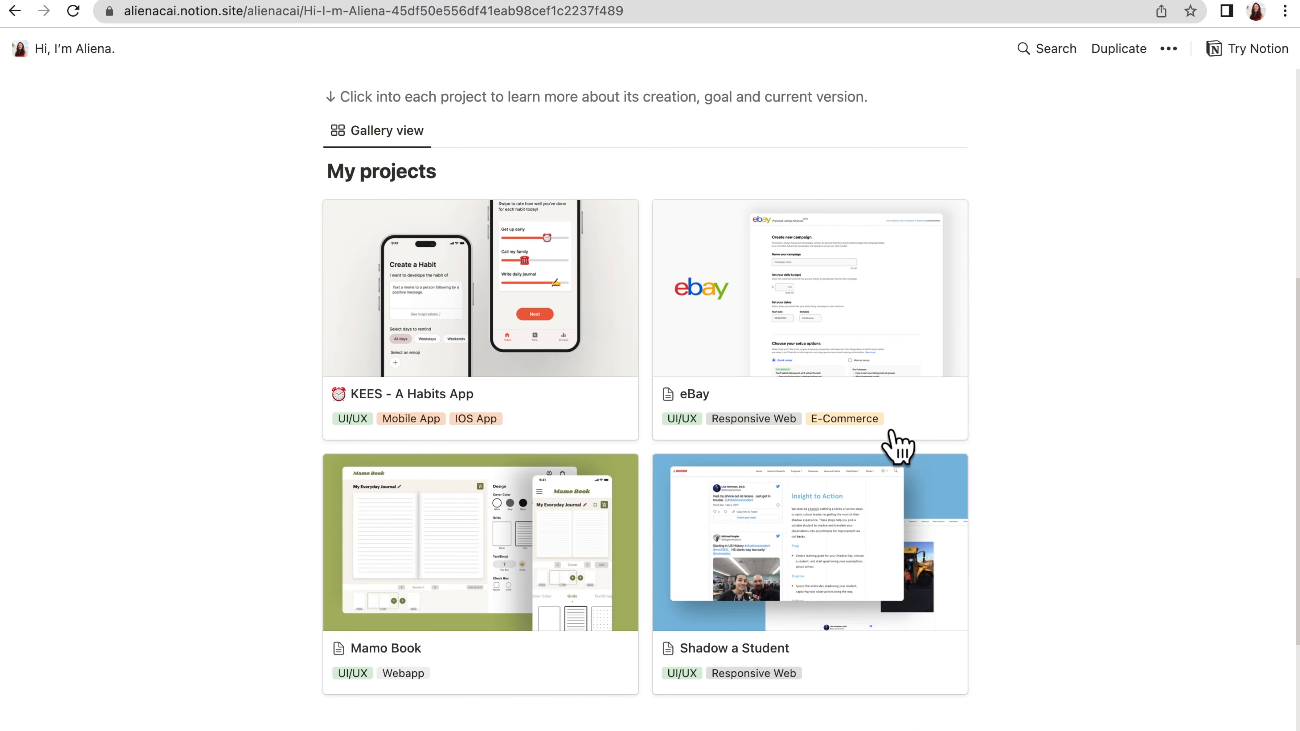
scroll(996, 479, "down", 3)
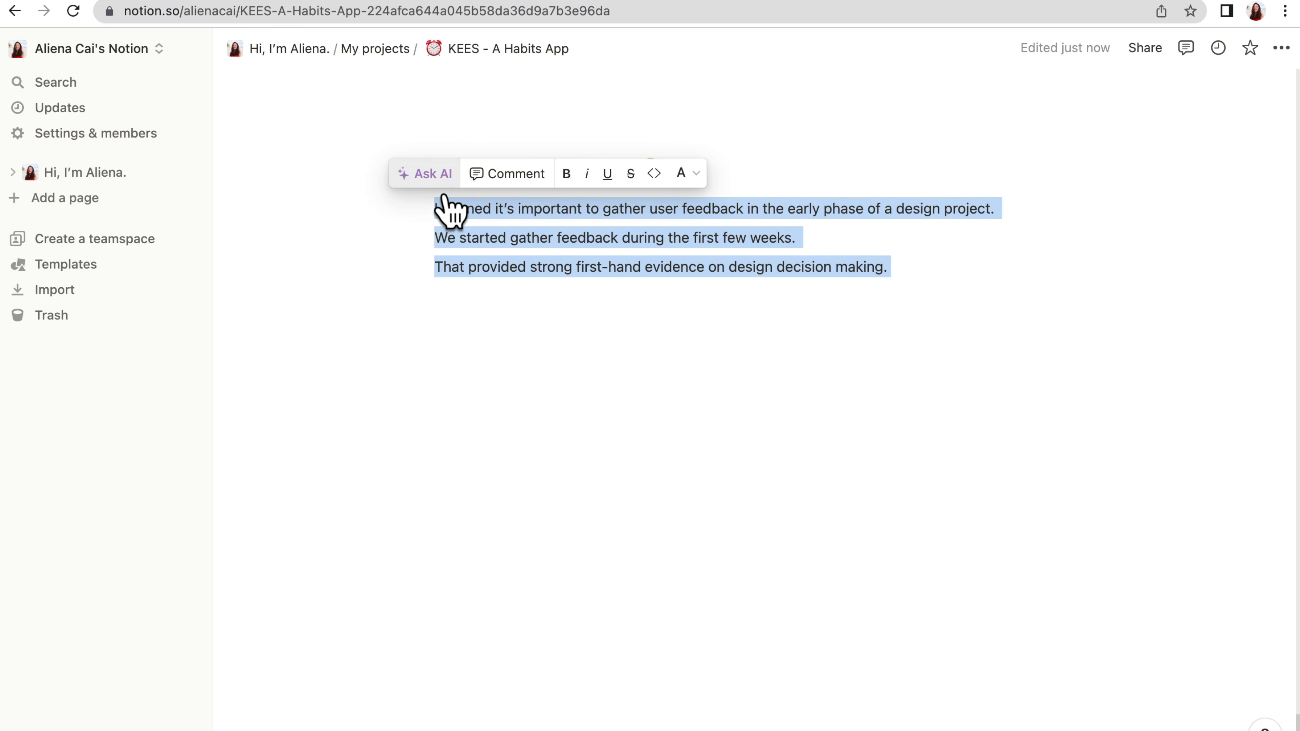
Improve the writing of the three "What I Learned" sentences with Notion AI and replace the original text
left_click(441, 179)
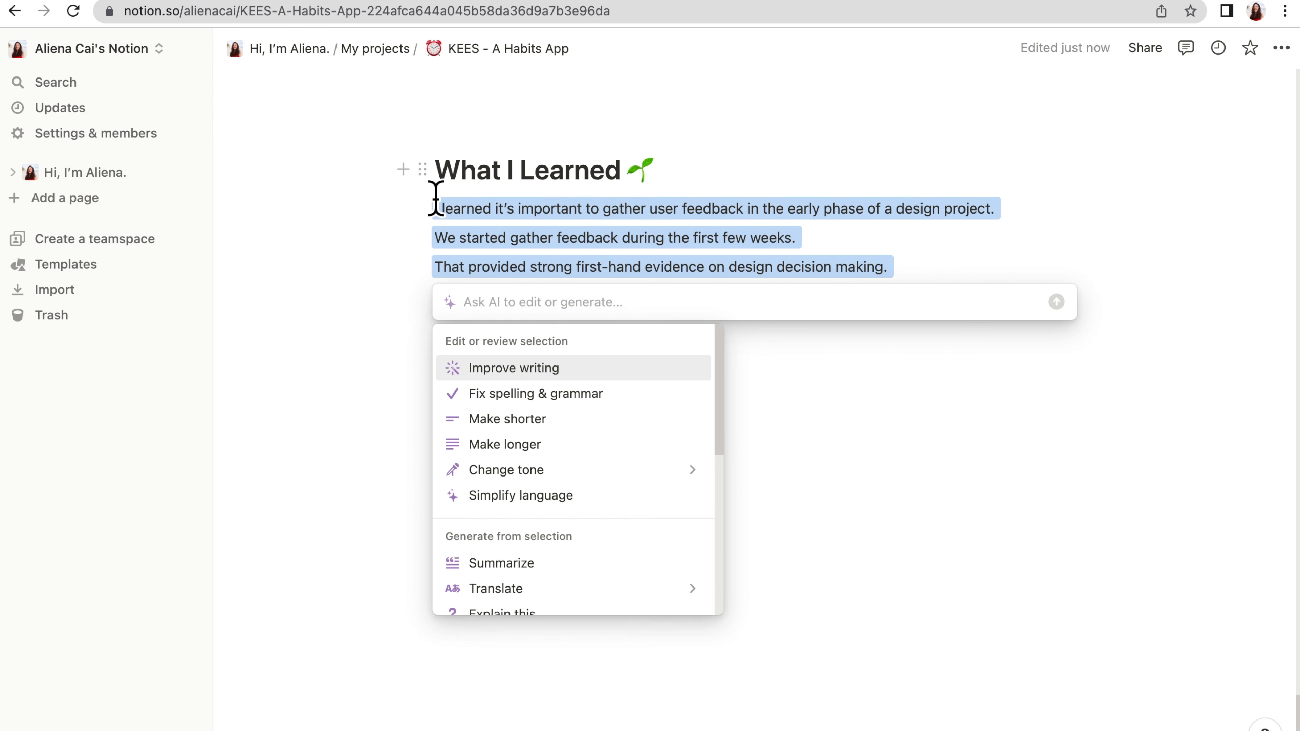
left_click(567, 377)
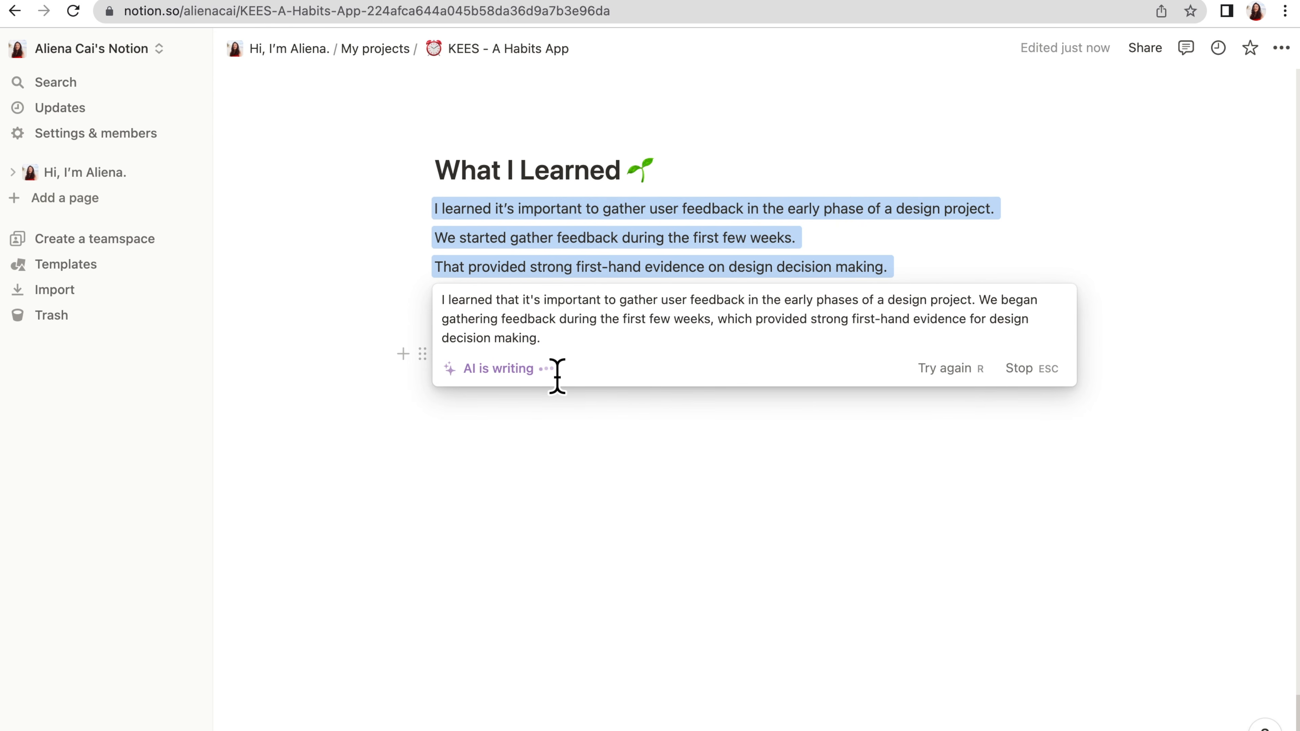
left_click(556, 446)
left_click(545, 449)
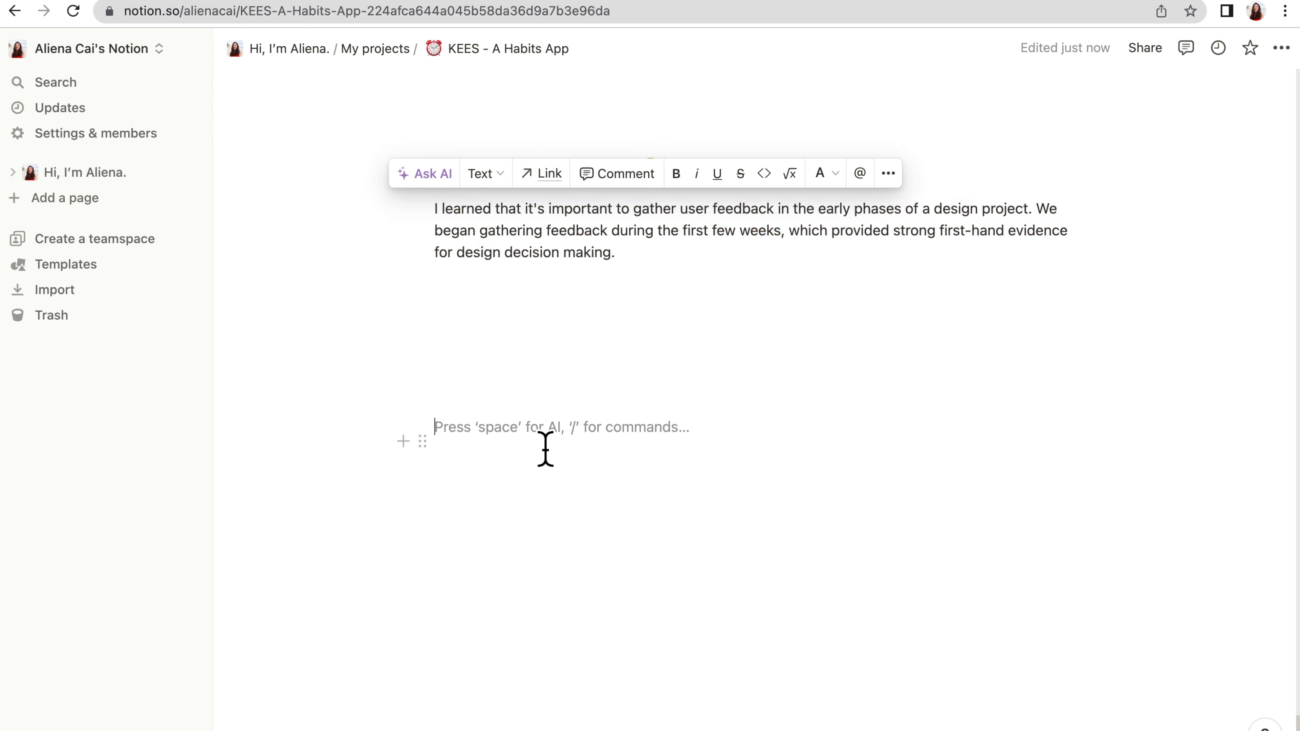
Change the "What I Learned" paragraph to a professional tone with Notion AI and replace the text
left_click_drag(642, 276, 415, 214)
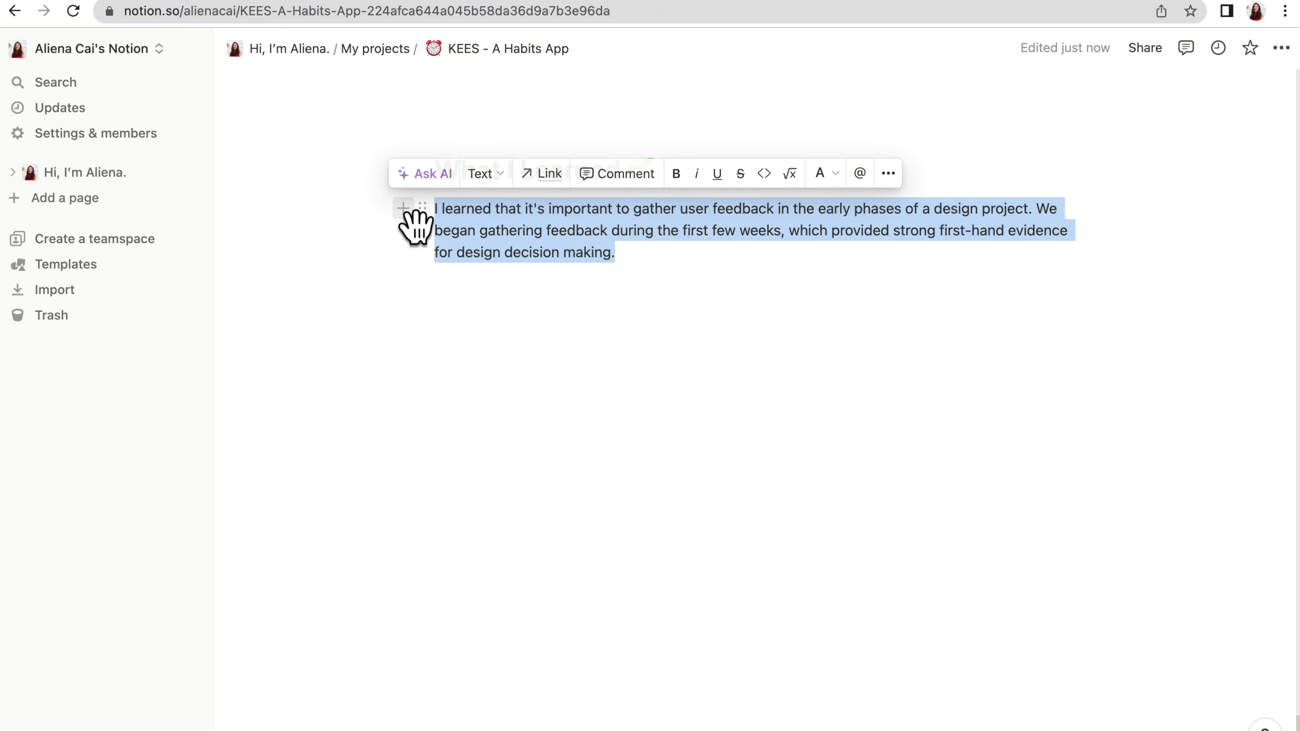
left_click(450, 180)
mouse_move(640, 458)
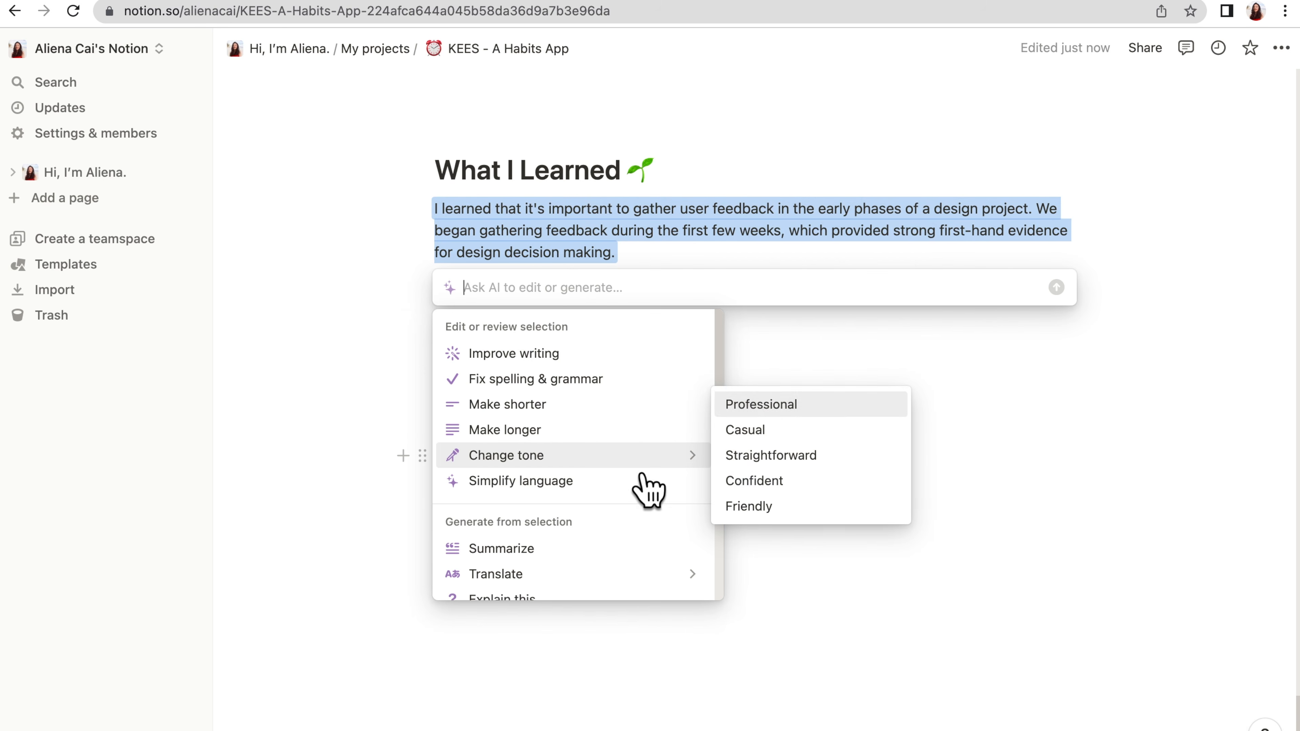
left_click(781, 407)
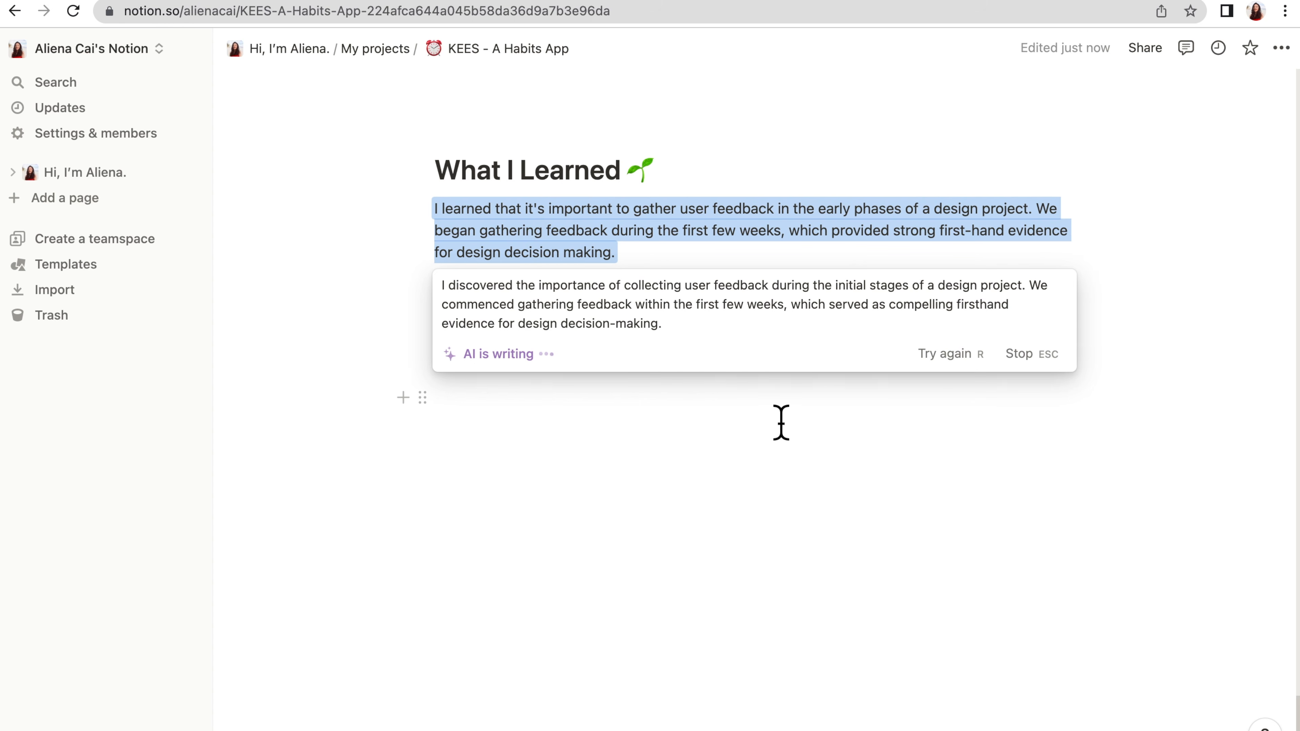
left_click(484, 432)
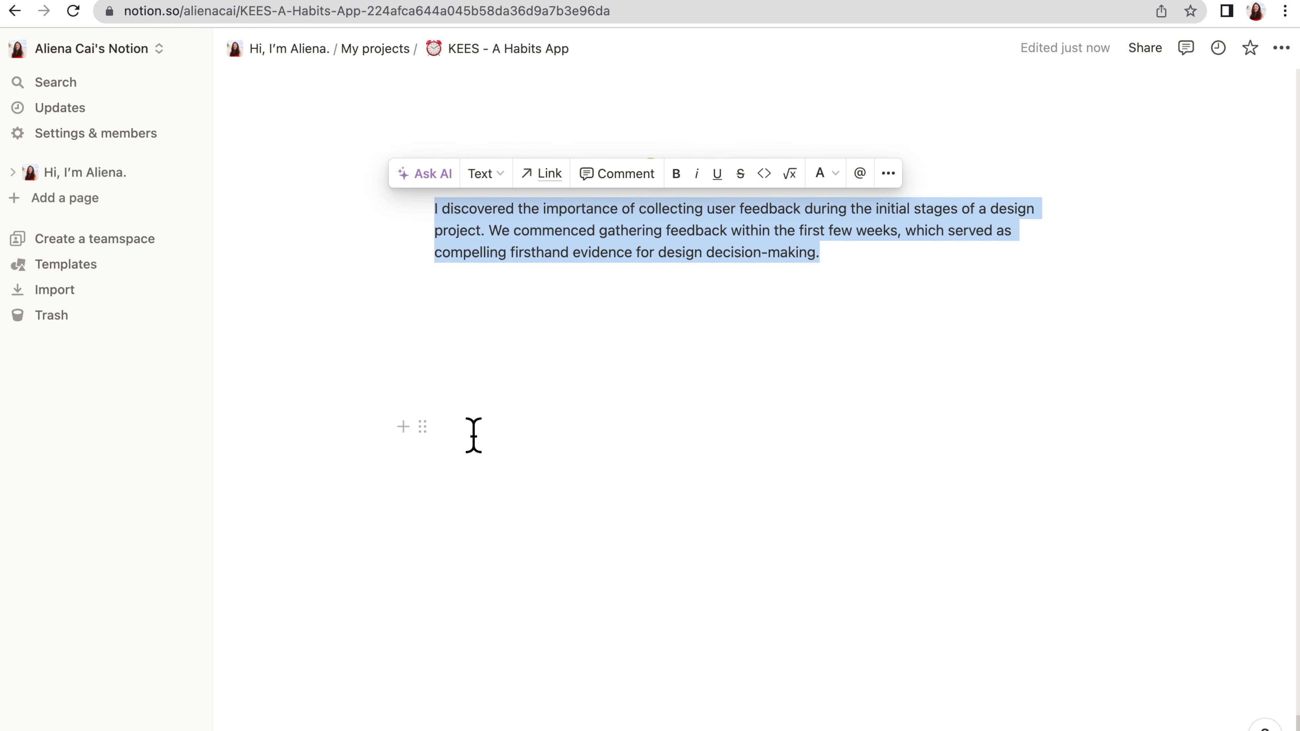
left_click(473, 432)
Turn the "At-a-Glance 👀" line above the KEES summary into a Heading 1
scroll(473, 435, "up", 1)
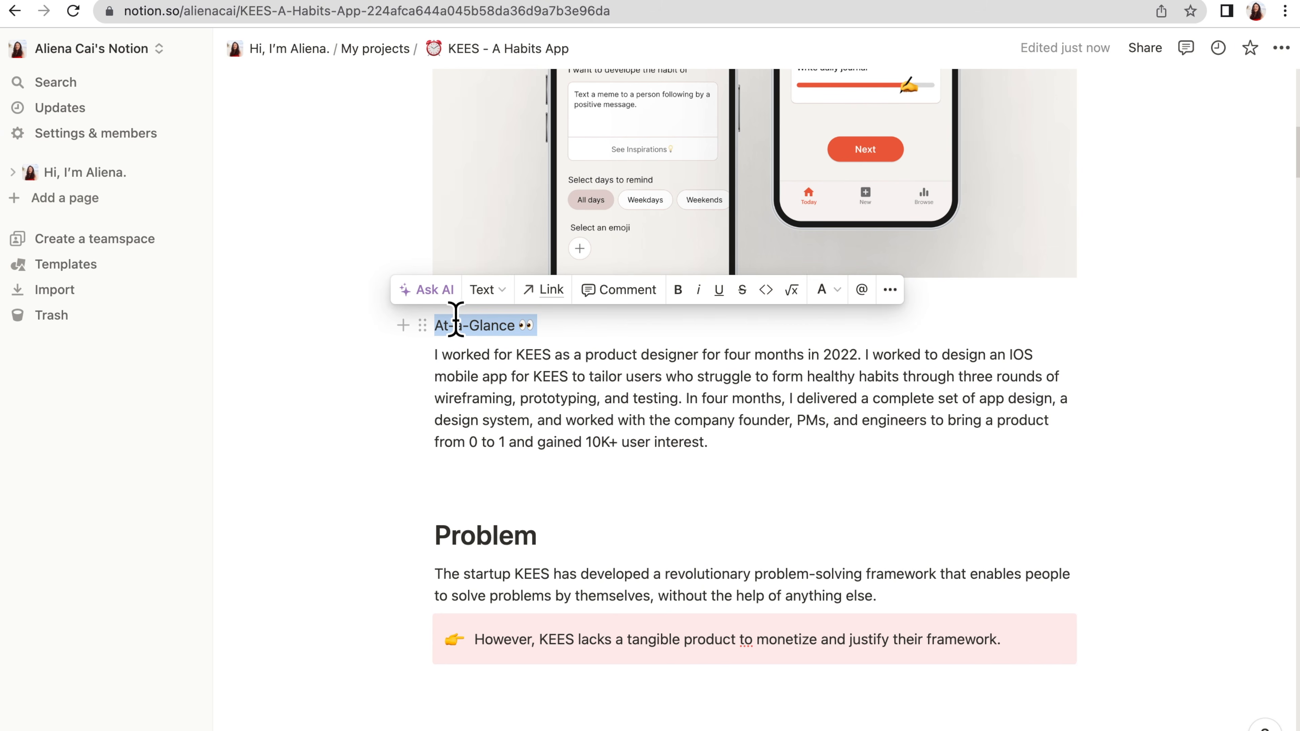
left_click(486, 291)
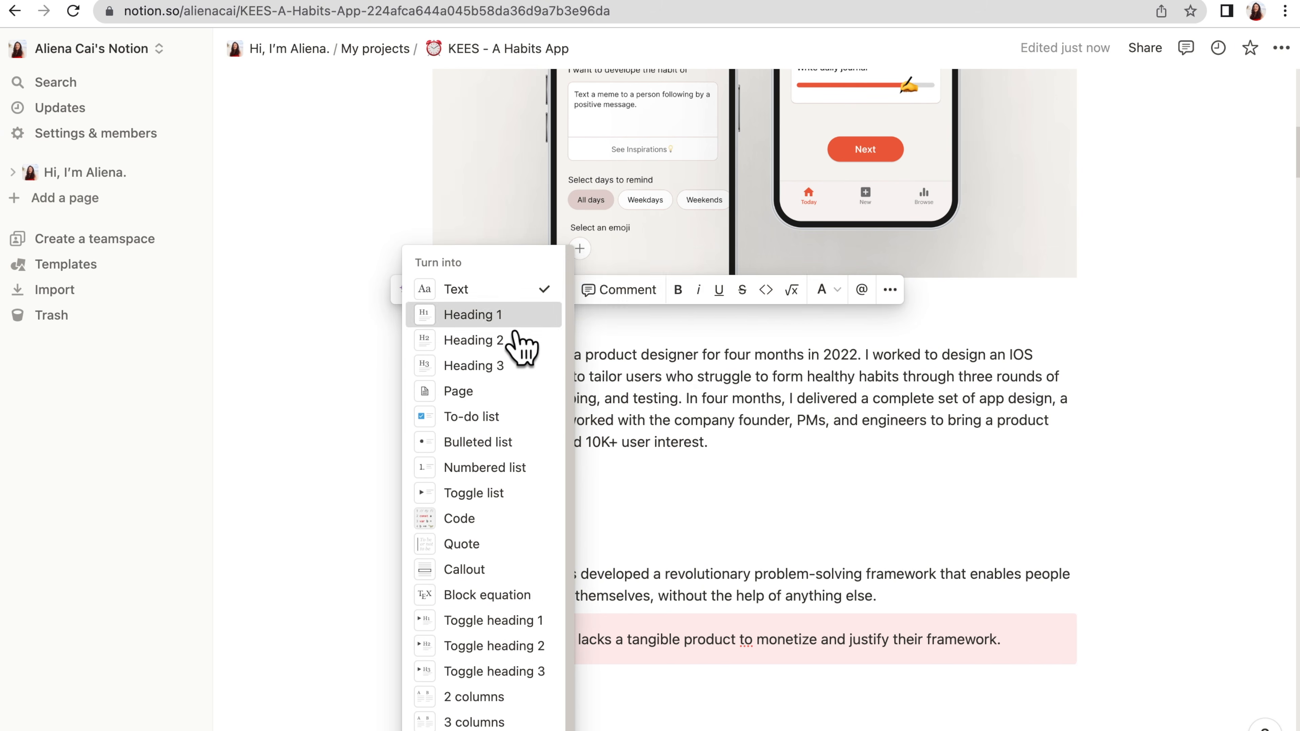
left_click(514, 327)
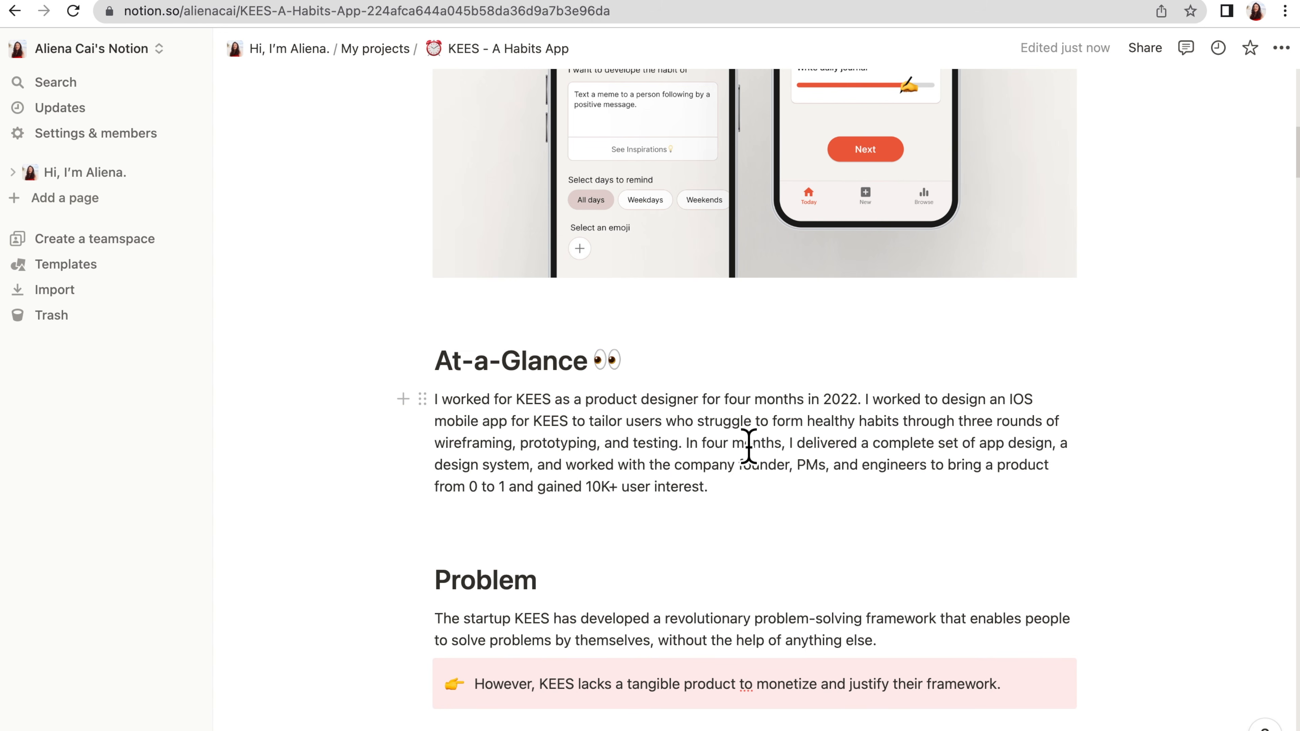
scroll(749, 445, "down", 7)
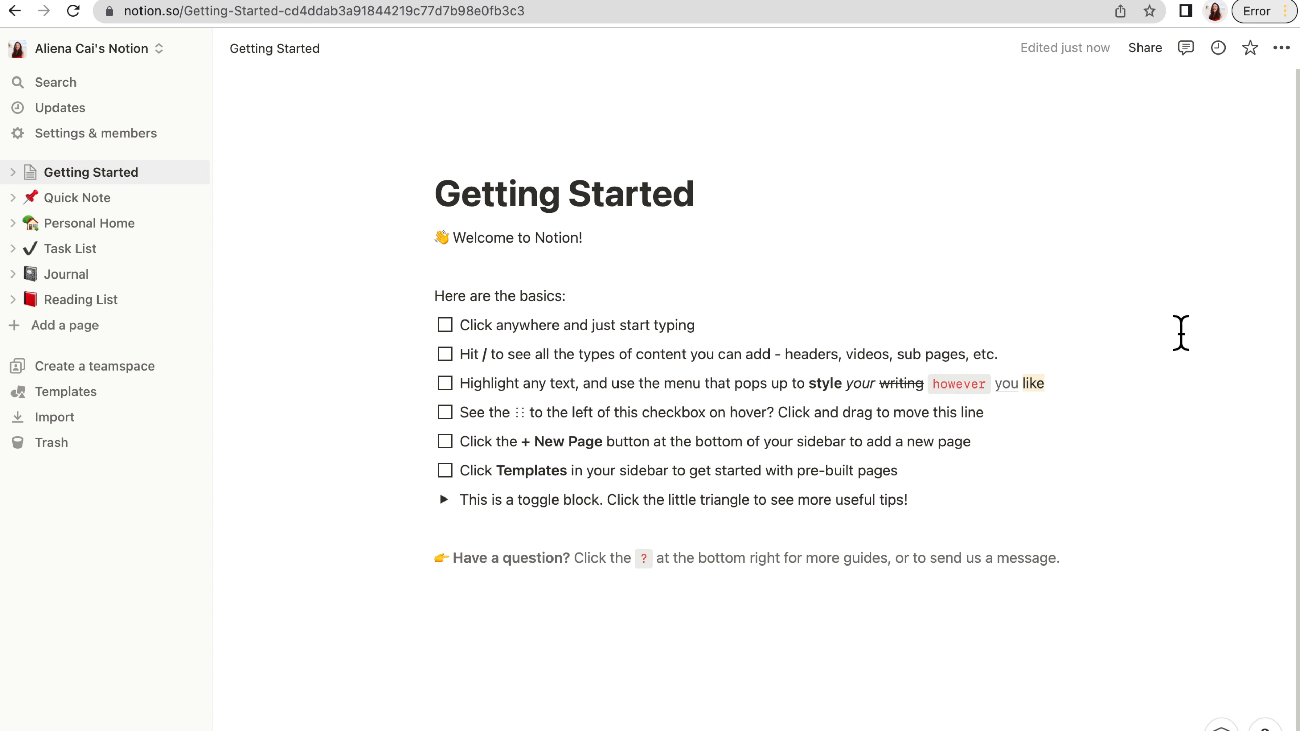
Find the Design Portfolio template by searching for "design portfolio" and add it to the workspace
left_click(83, 403)
type("design portfolio")
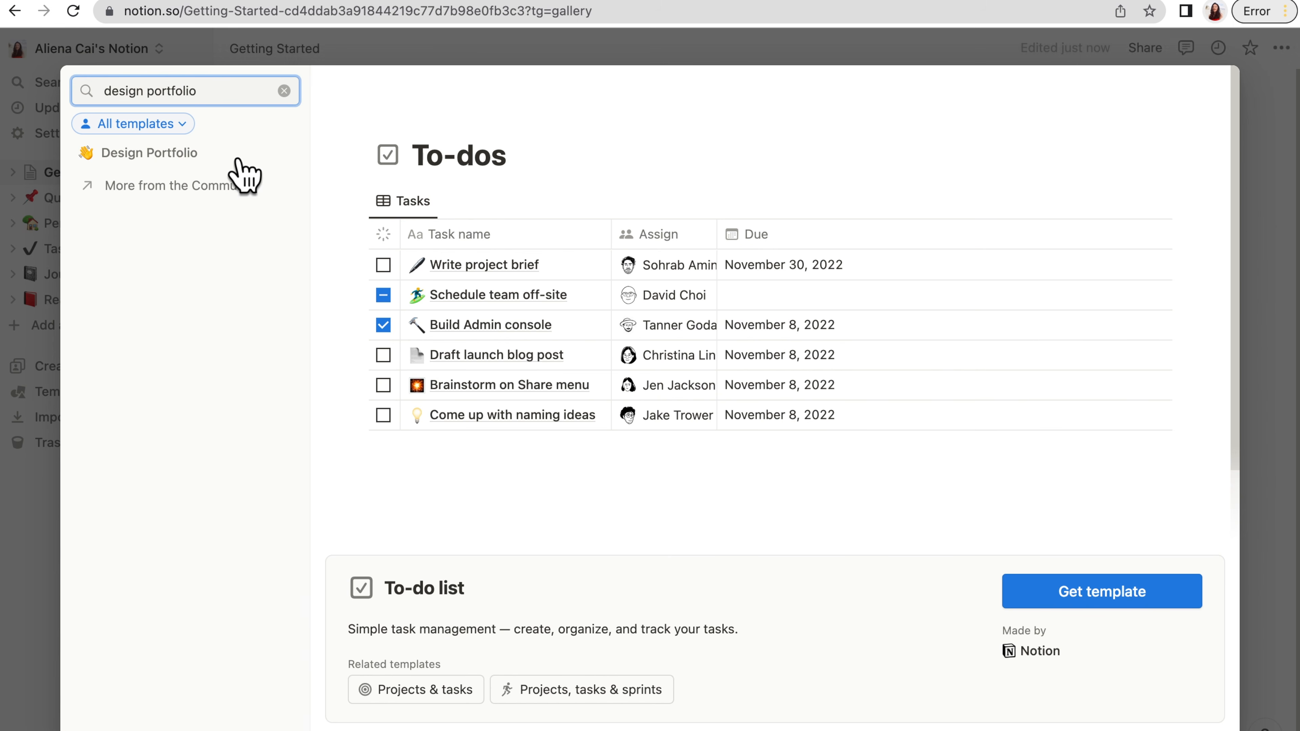
left_click(236, 163)
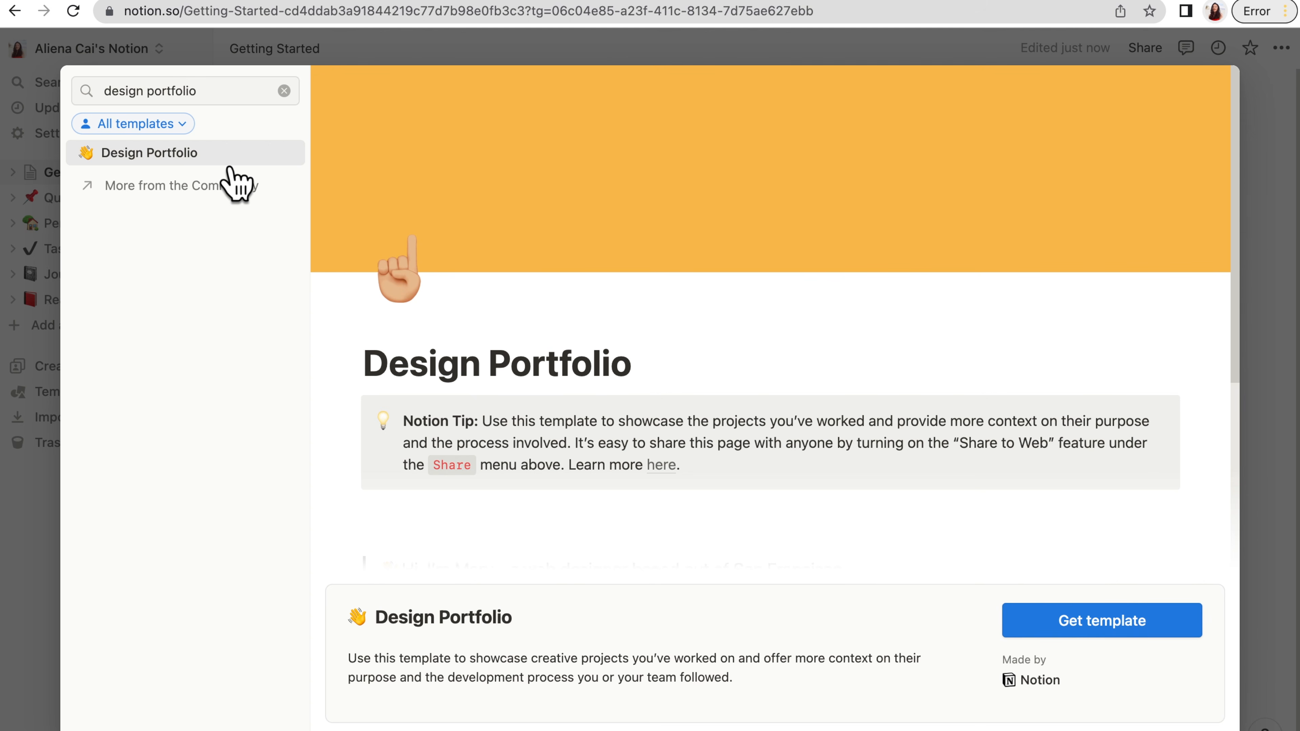
left_click(1085, 627)
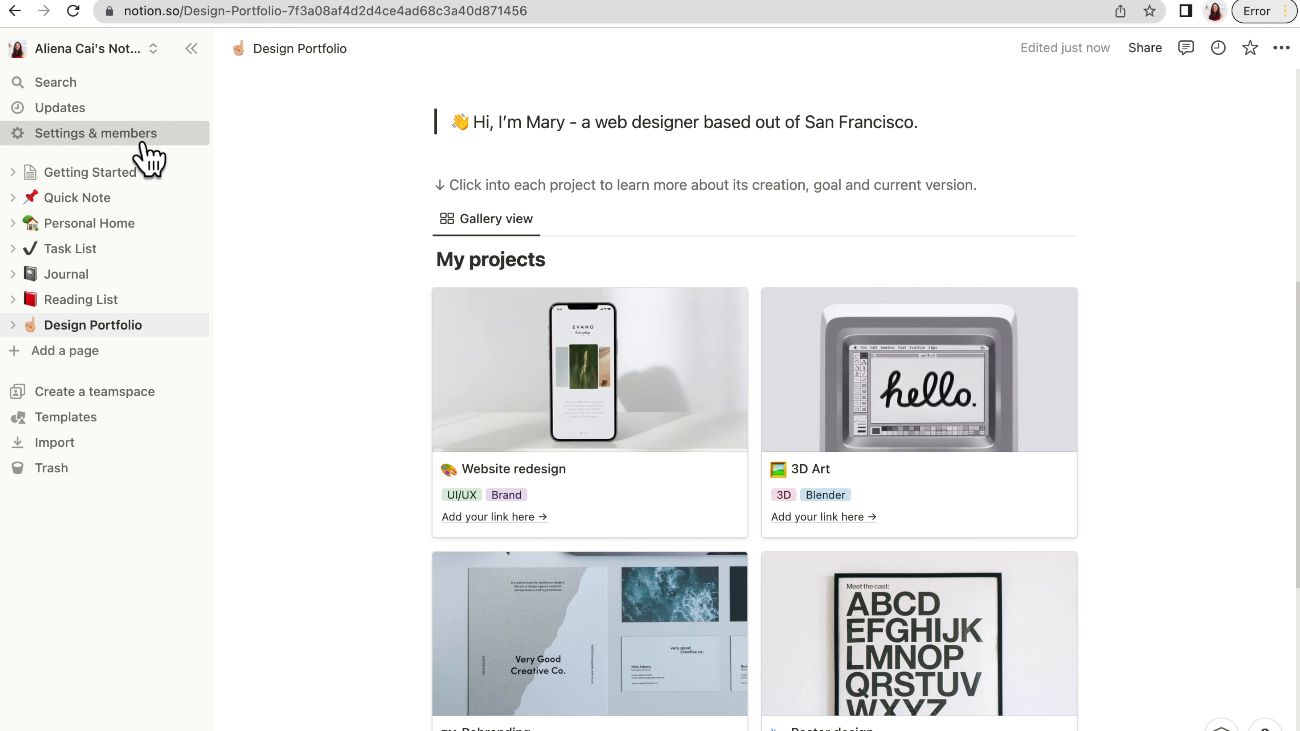
Set the workspace's public domain to the owner's name, check the public home page option, and save the settings
left_click(137, 137)
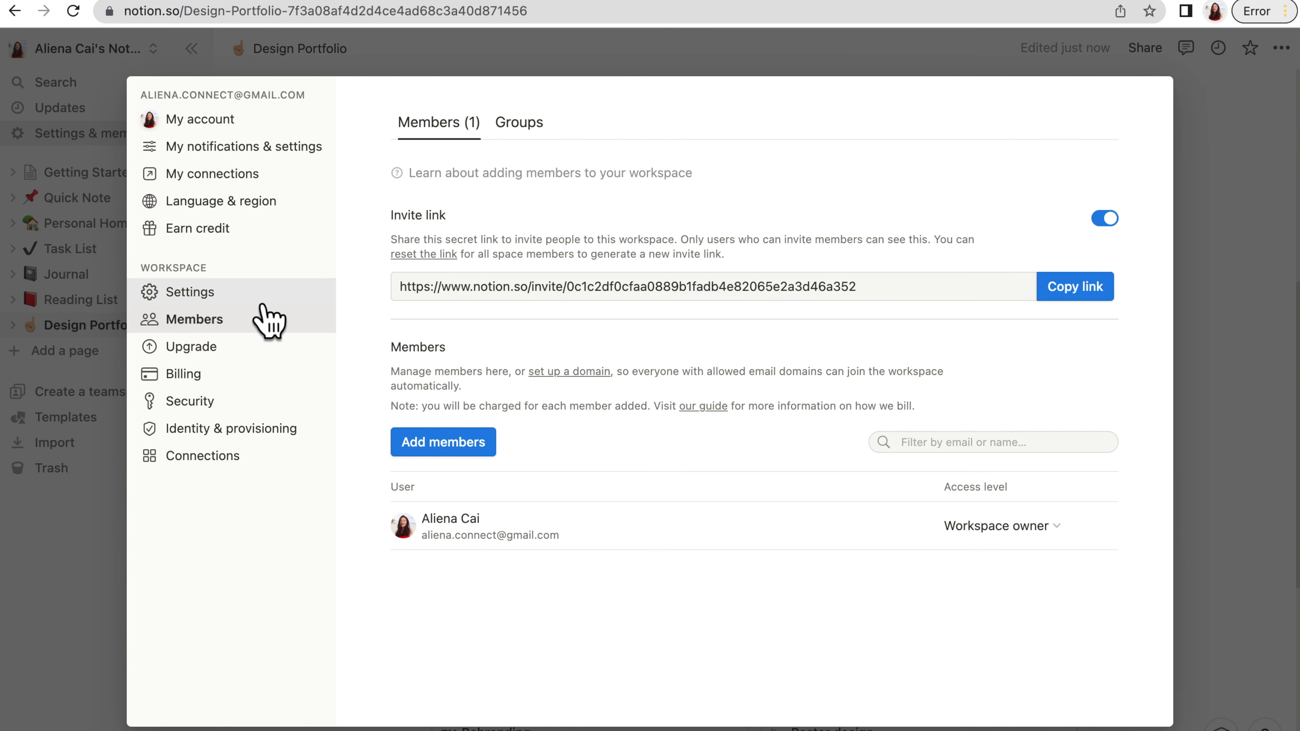
left_click(264, 304)
scroll(679, 516, "down", 5)
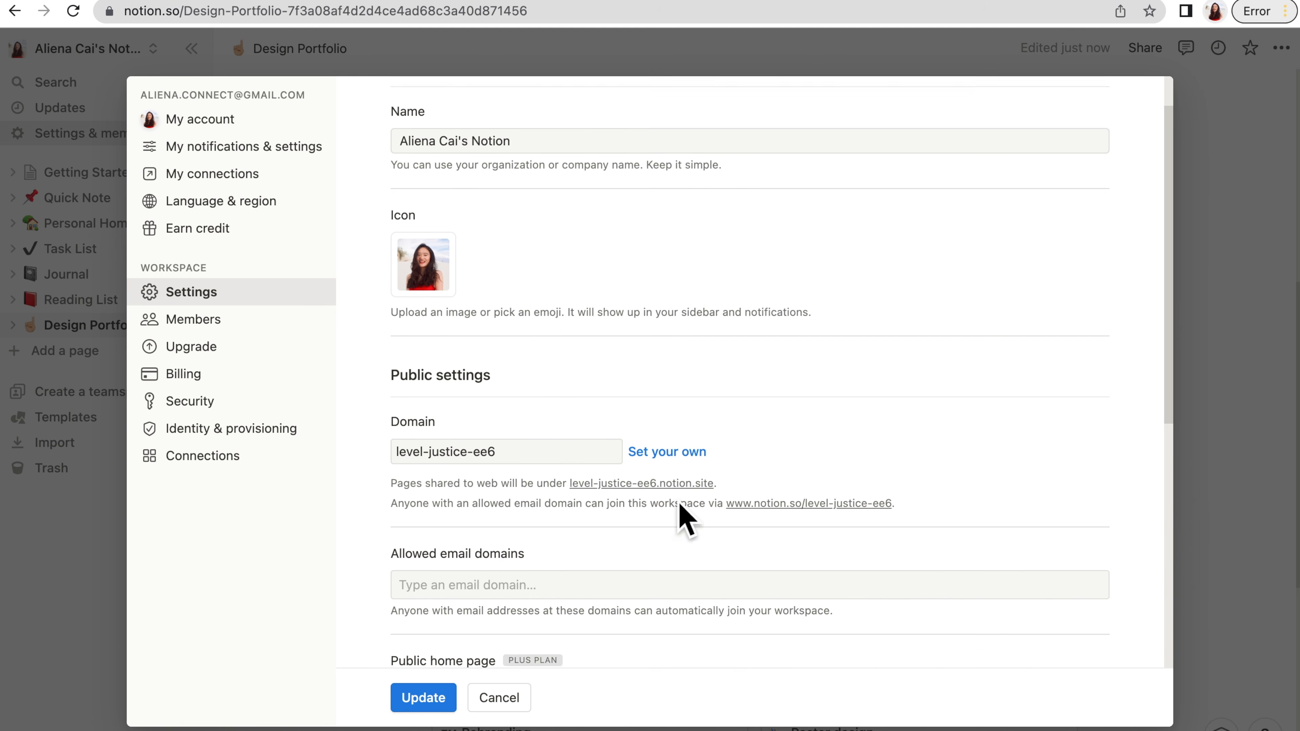
left_click(588, 393)
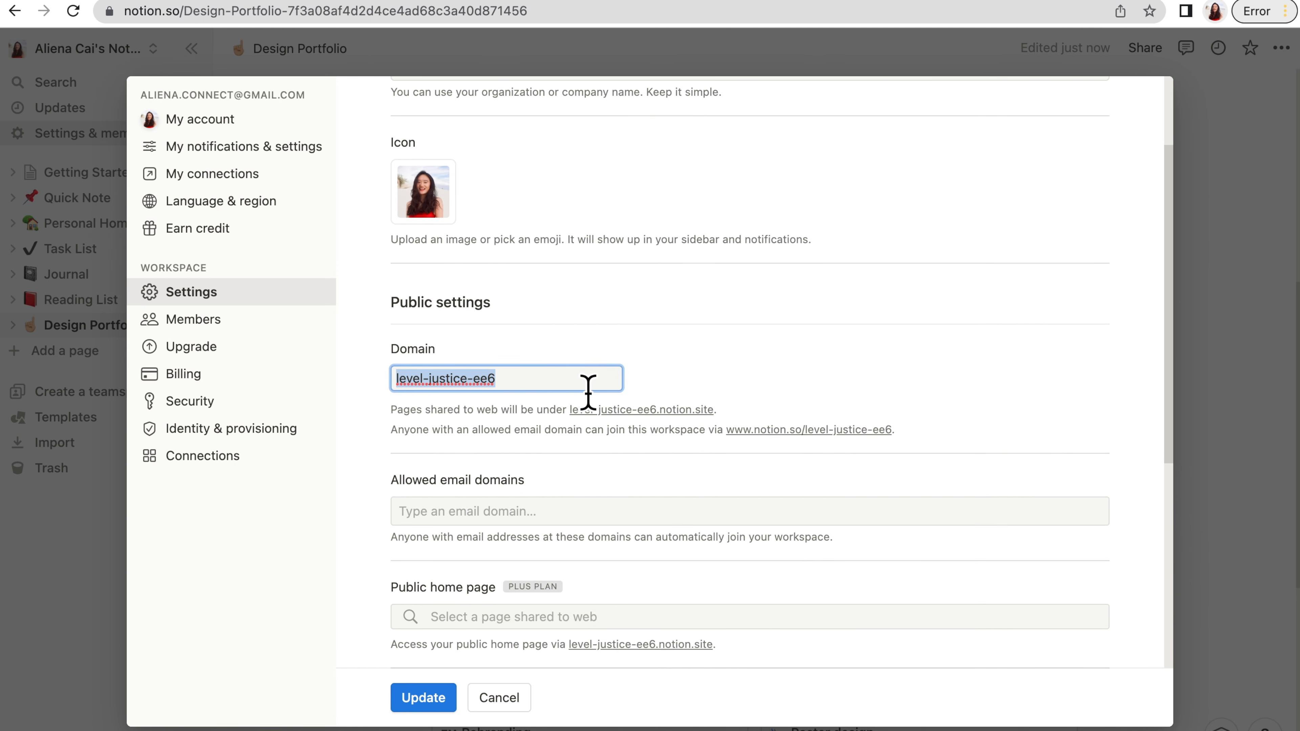
scroll(487, 633, "down", 3)
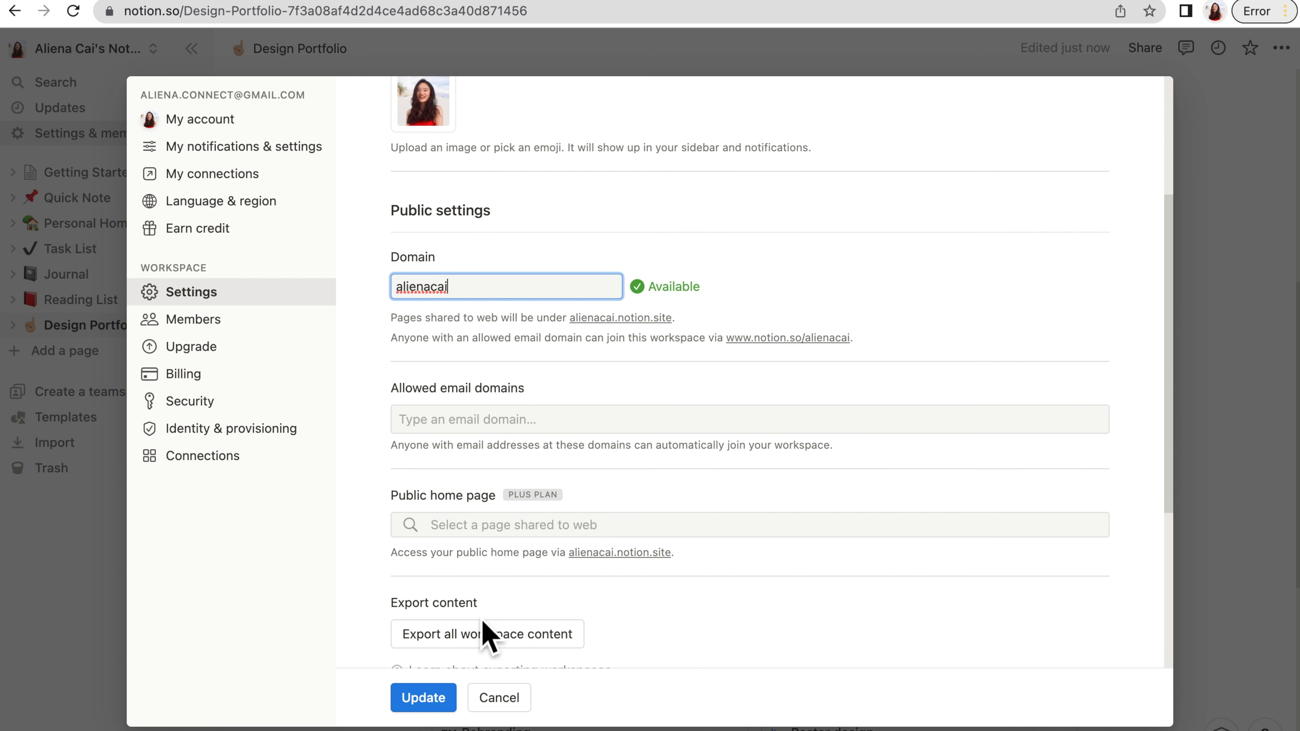
left_click(543, 510)
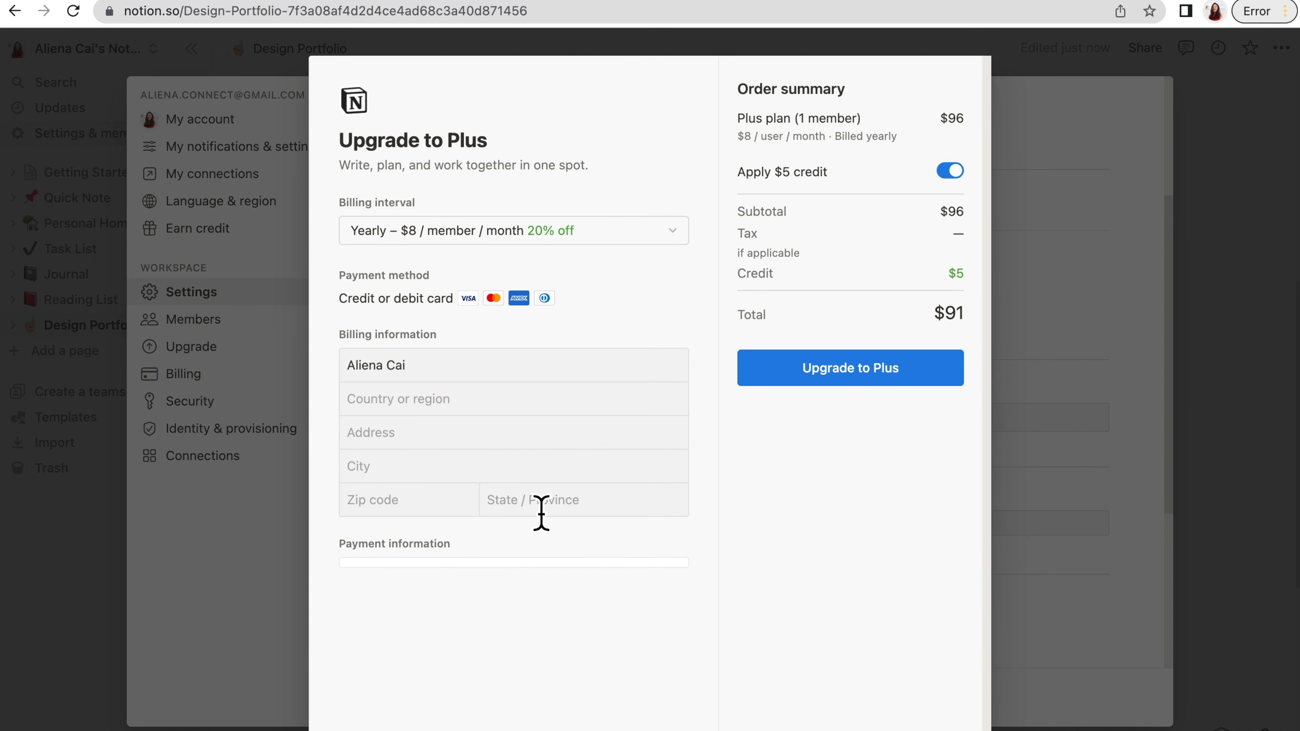
left_click(1051, 354)
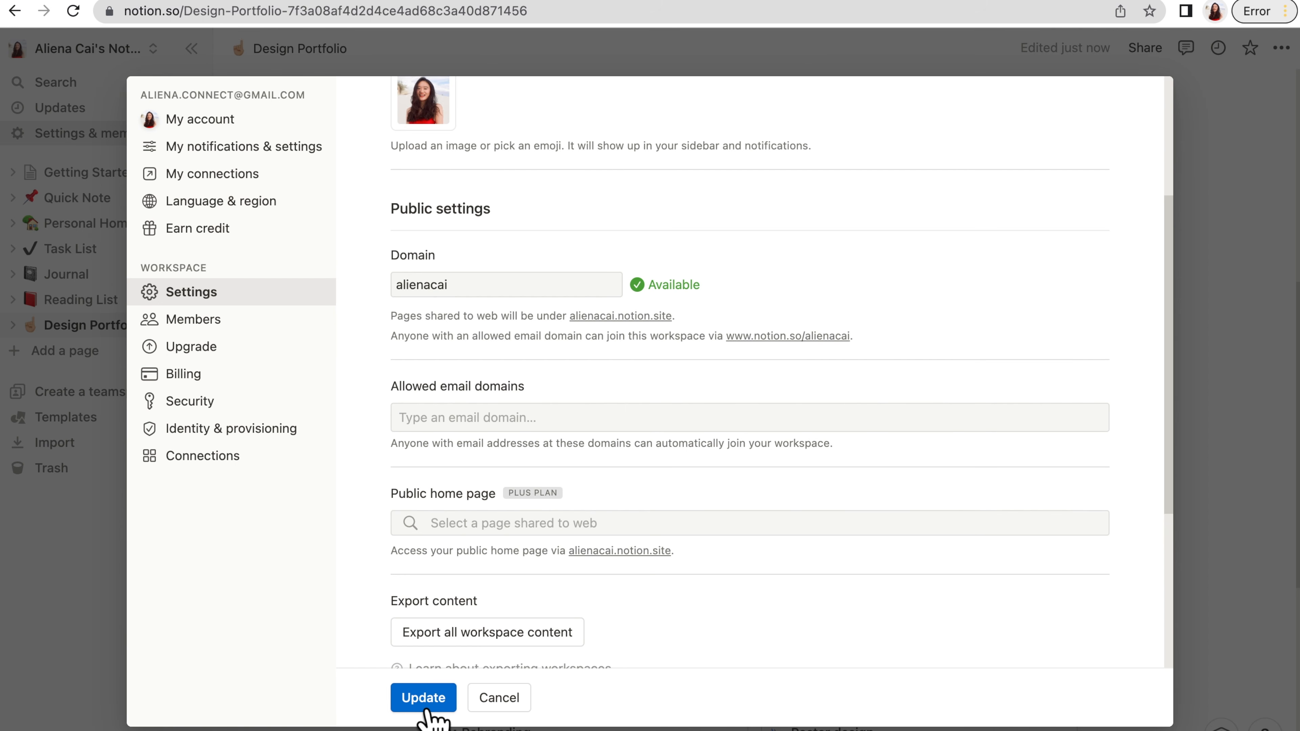
left_click(425, 706)
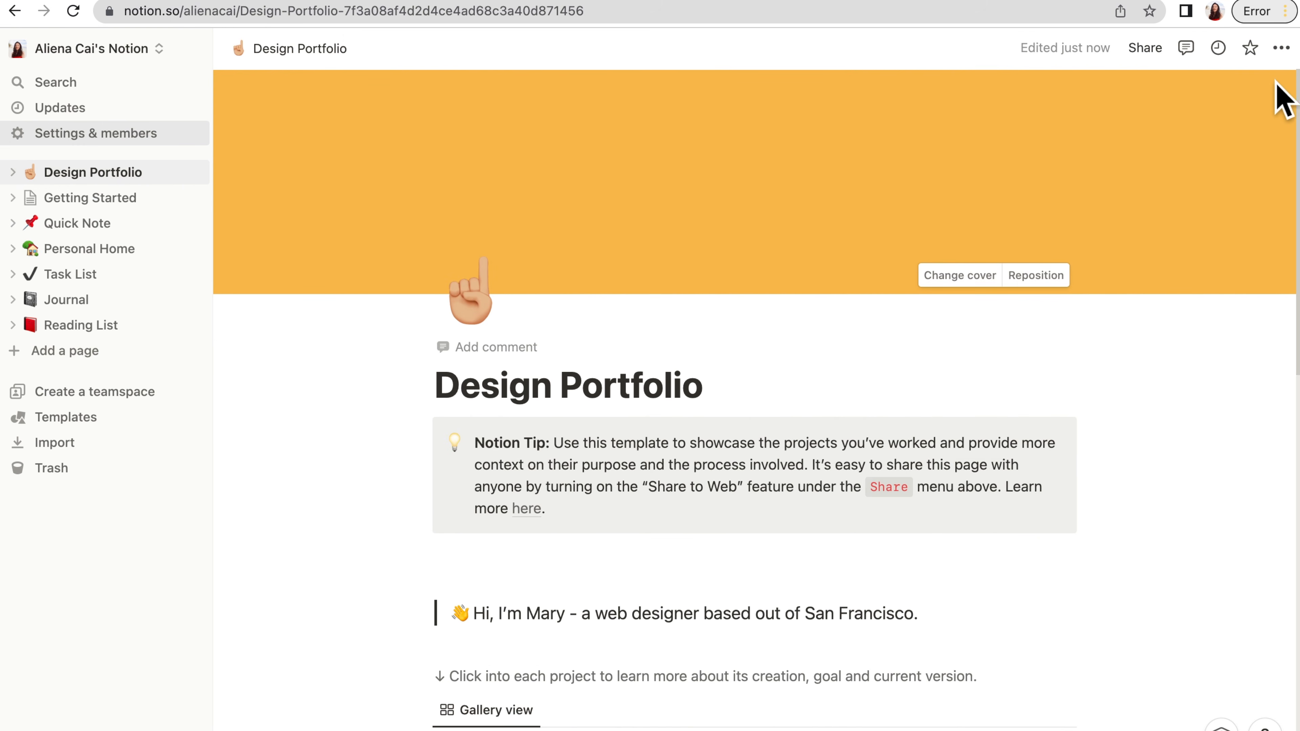
Publish the Design Portfolio page with Share to web
left_click(1169, 54)
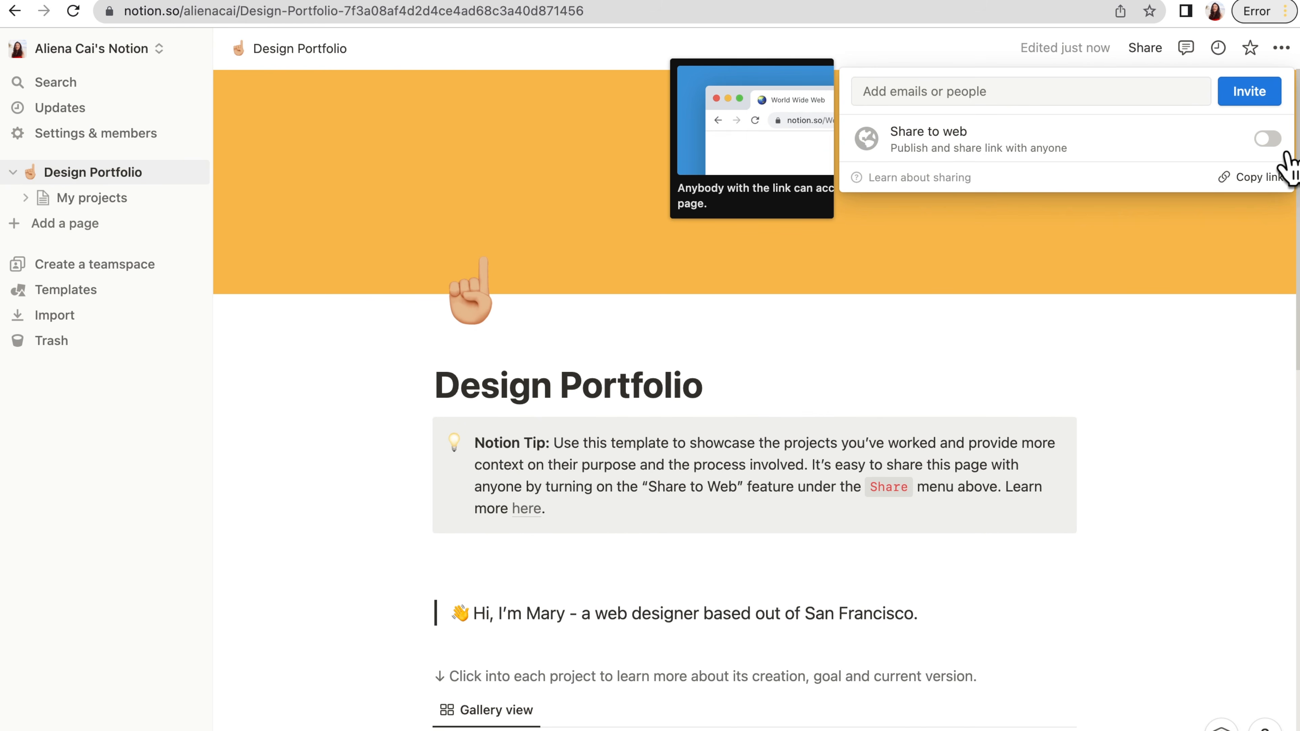
left_click(1267, 139)
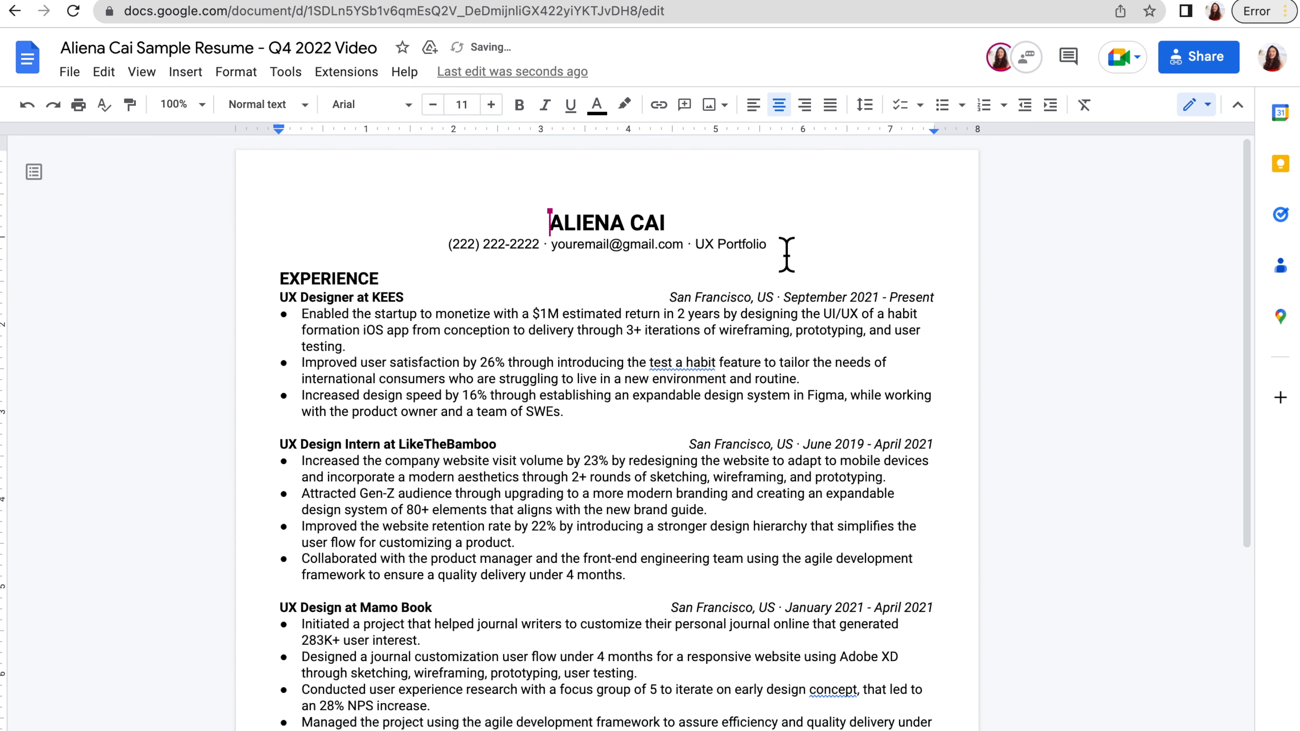
Link "UX Portfolio" in the Google Docs resume header to the published Notion page and open the link to check it
right_click(730, 255)
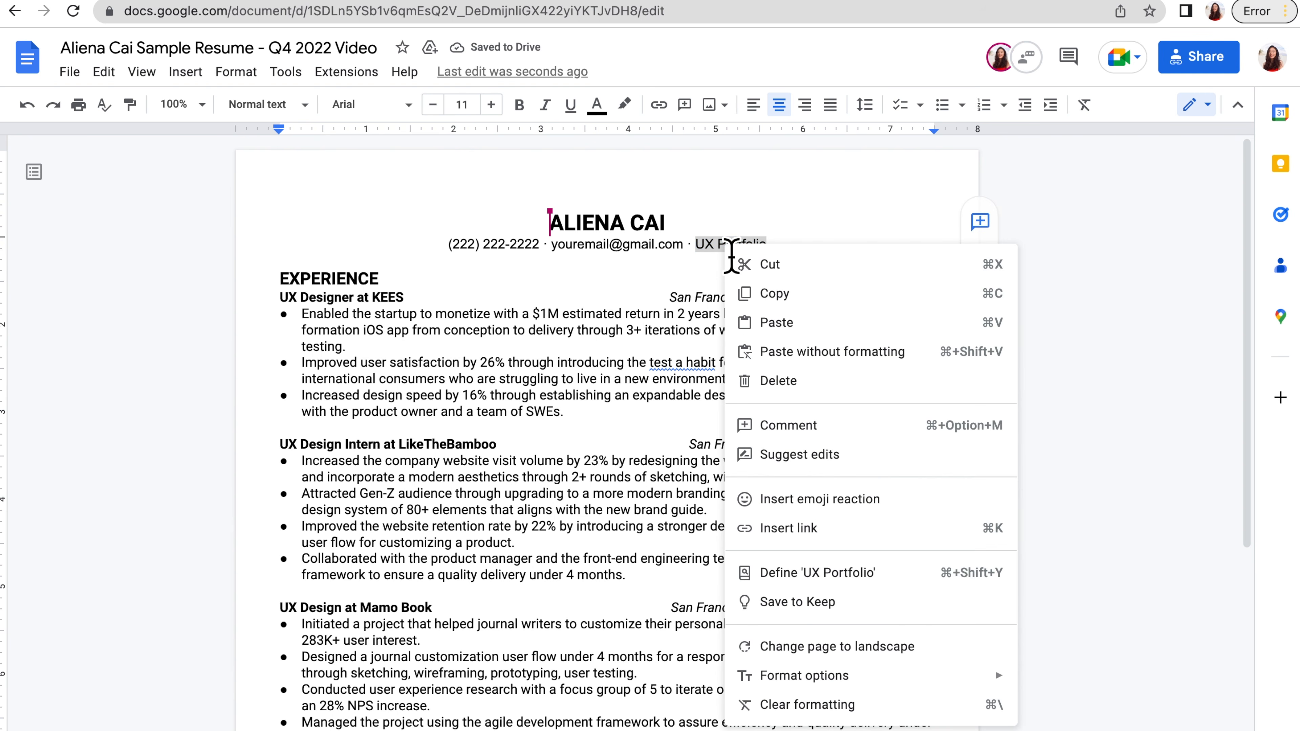
left_click(801, 528)
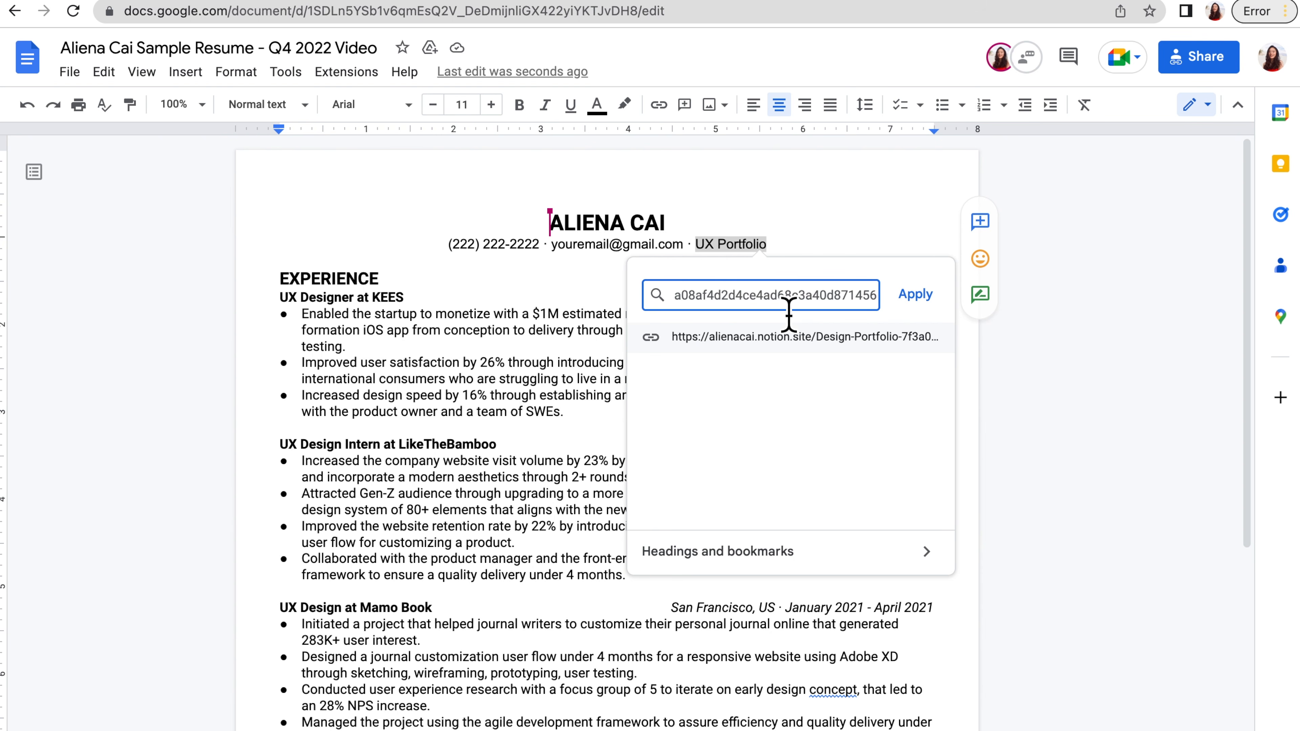
left_click(931, 318)
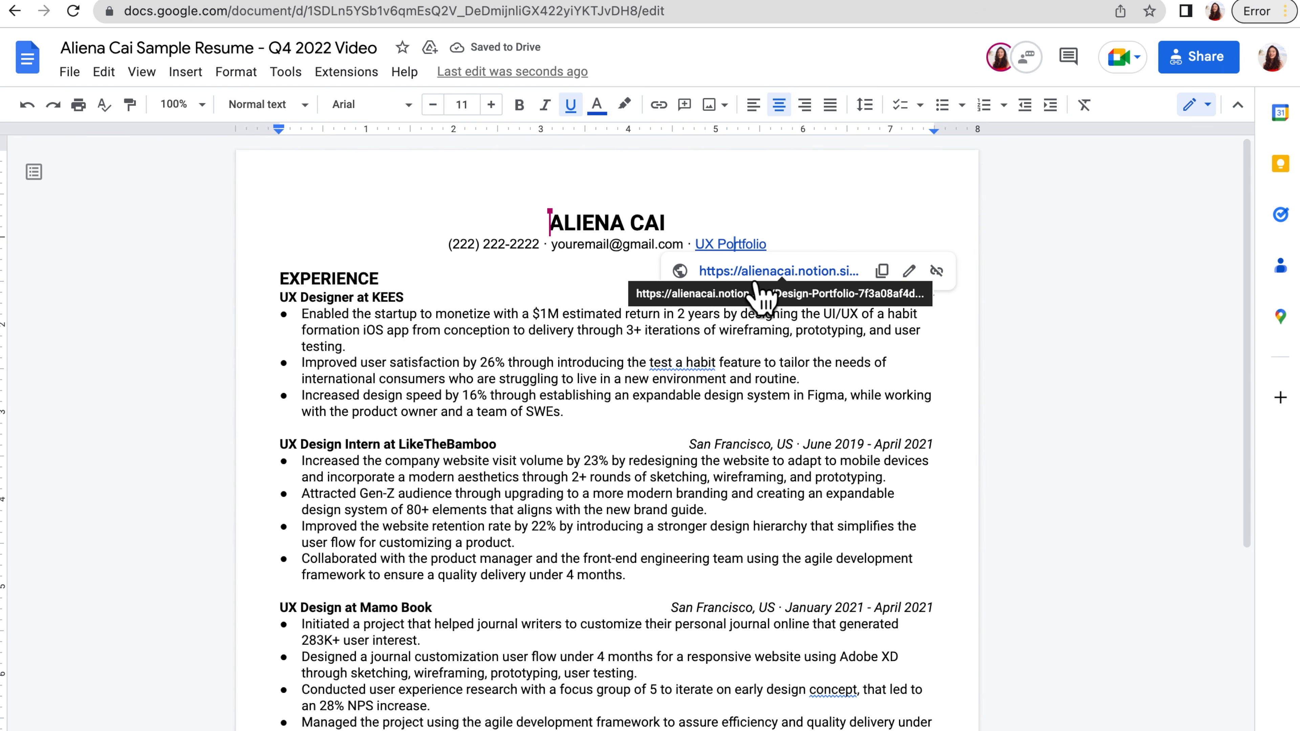
left_click(746, 272)
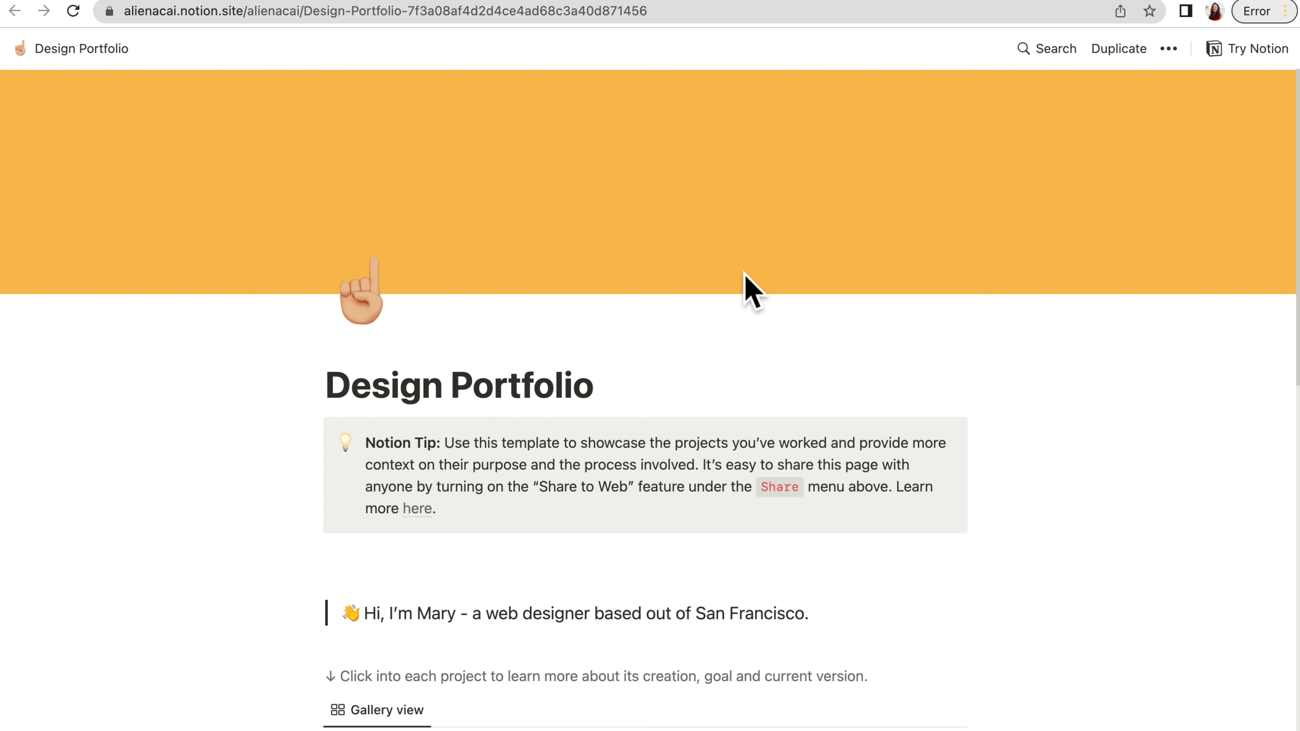
scroll(747, 291, "down", 7)
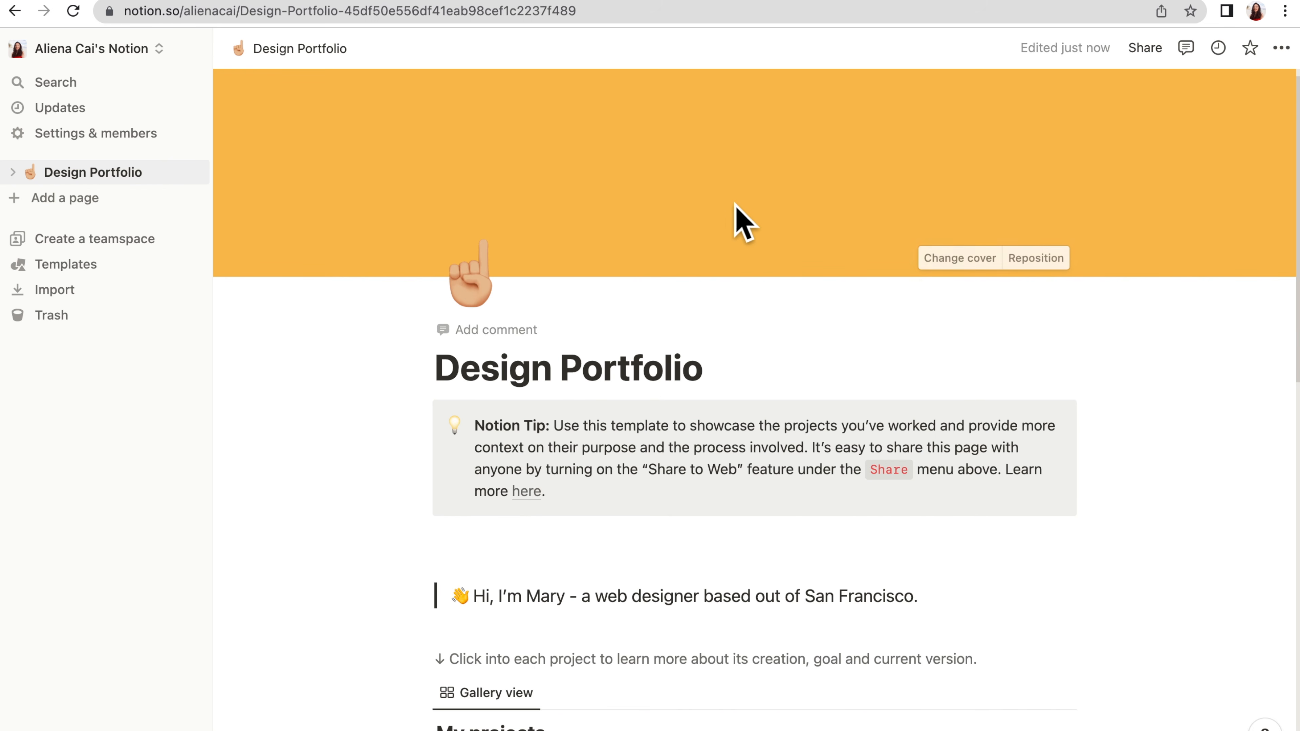
Remove the Design Portfolio page's cover and replace its hand icon with the portrait photo from the Notion folder
left_click(941, 257)
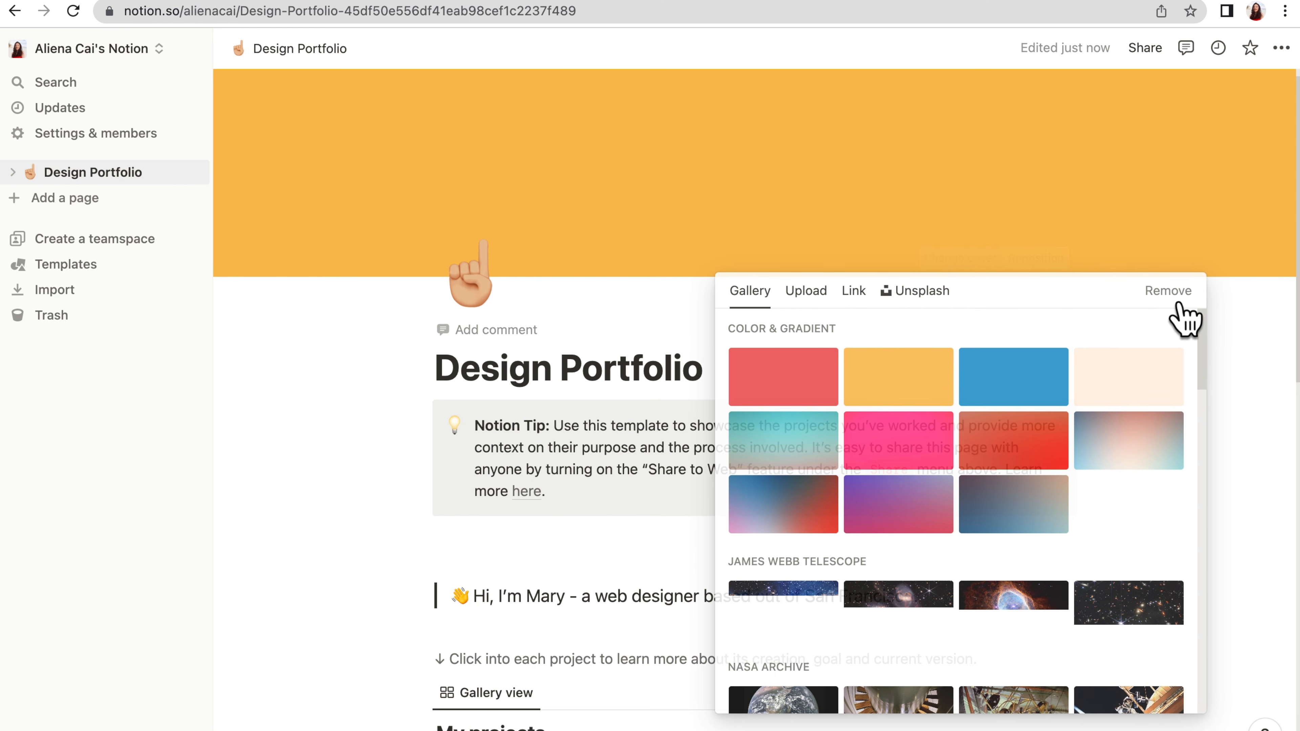
left_click(1168, 291)
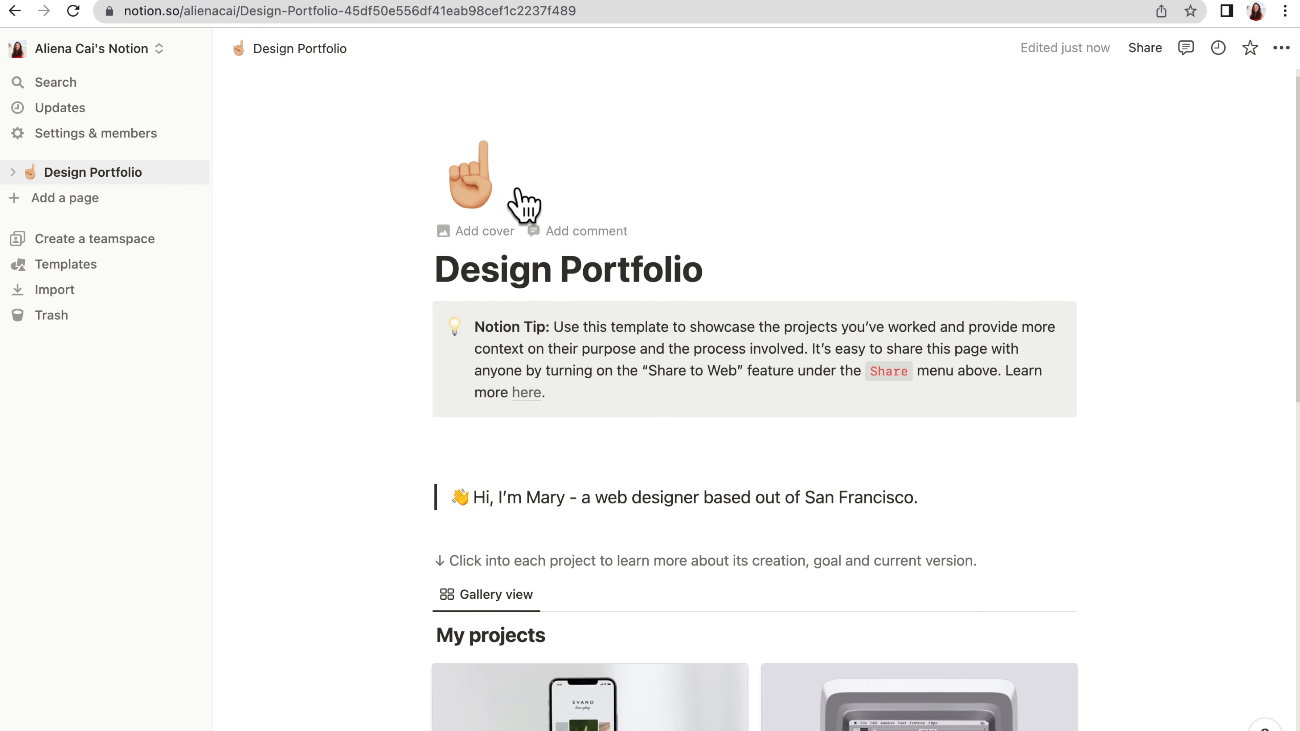
left_click(511, 202)
left_click(444, 241)
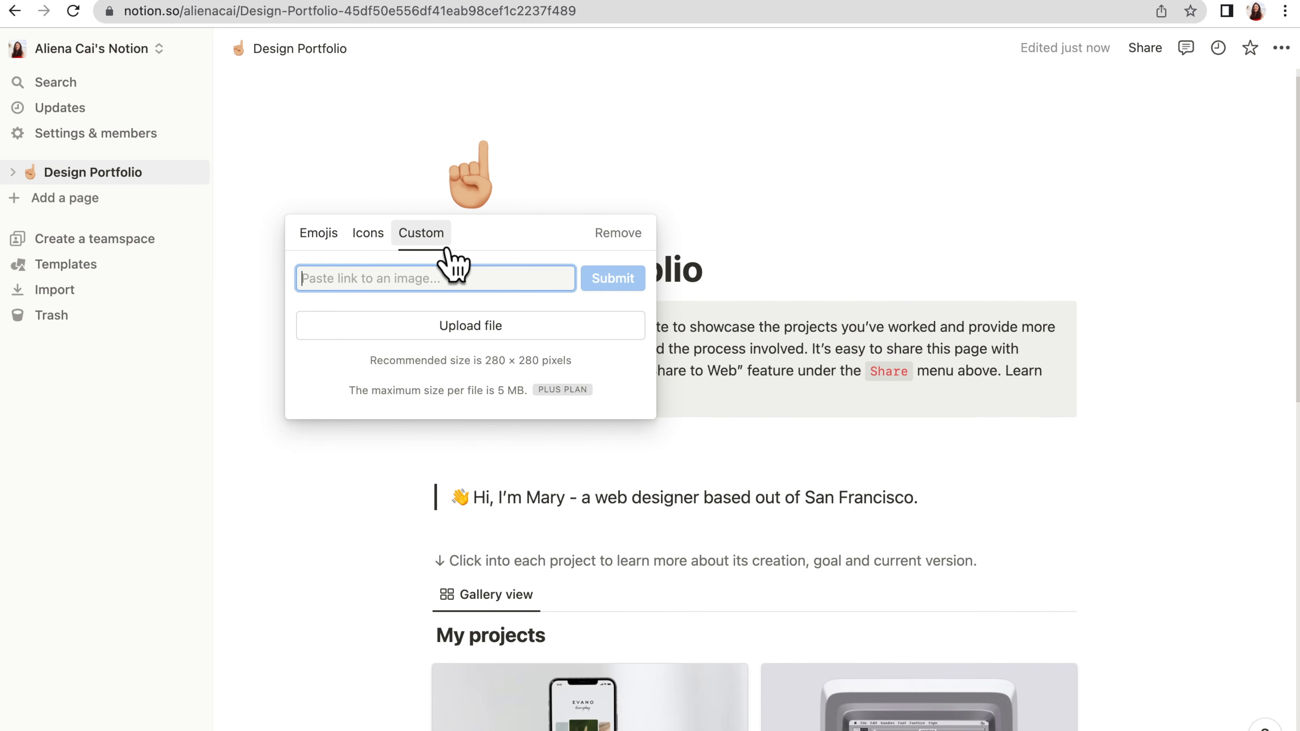
left_click(573, 333)
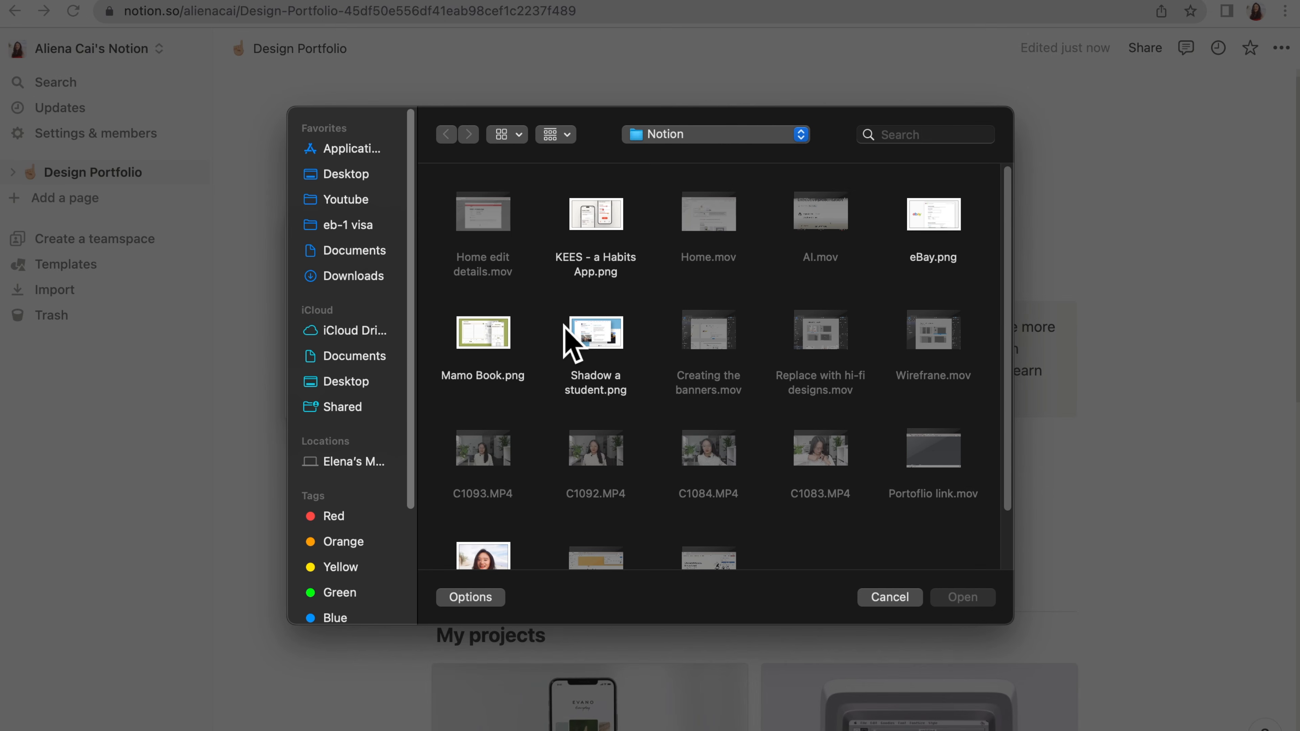
double_click(487, 563)
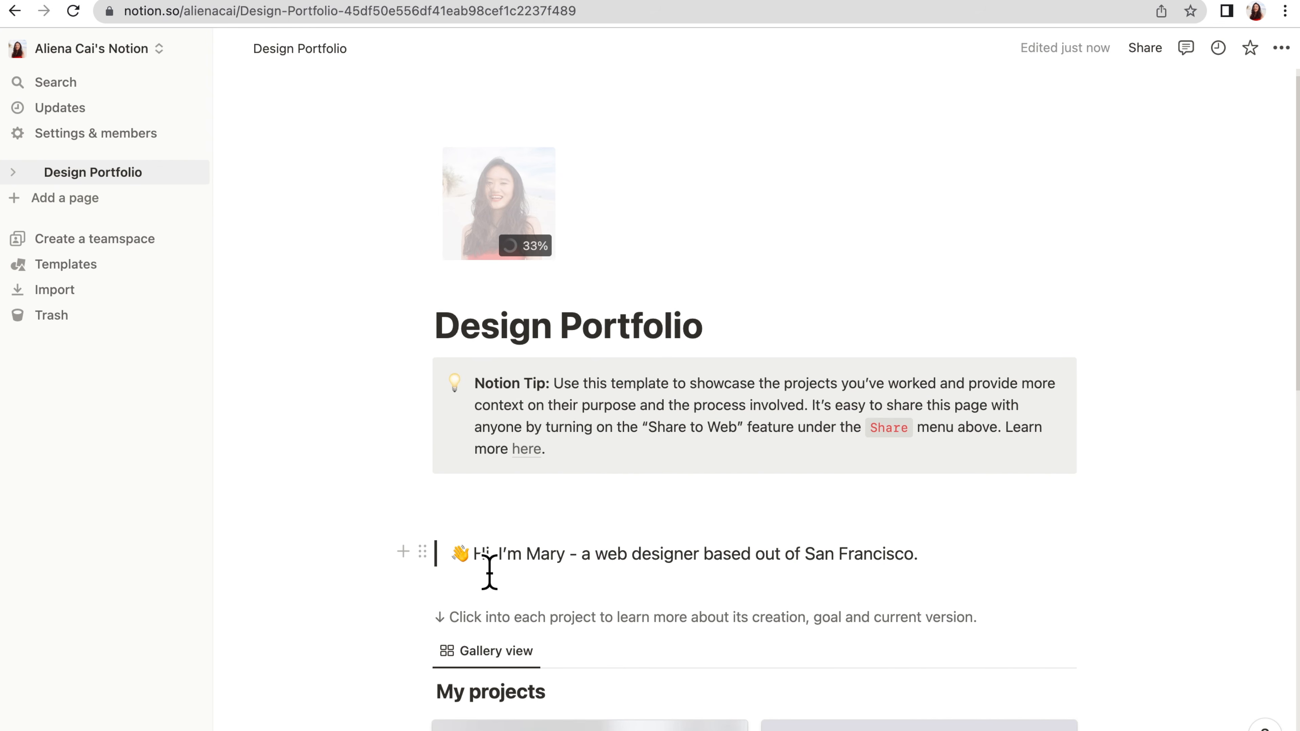
Retitle the page as a first-name greeting and add below: "I'm a product designer who brings inclusive, minimal, and future-oriented user experience to people in need."
triple_click(519, 350)
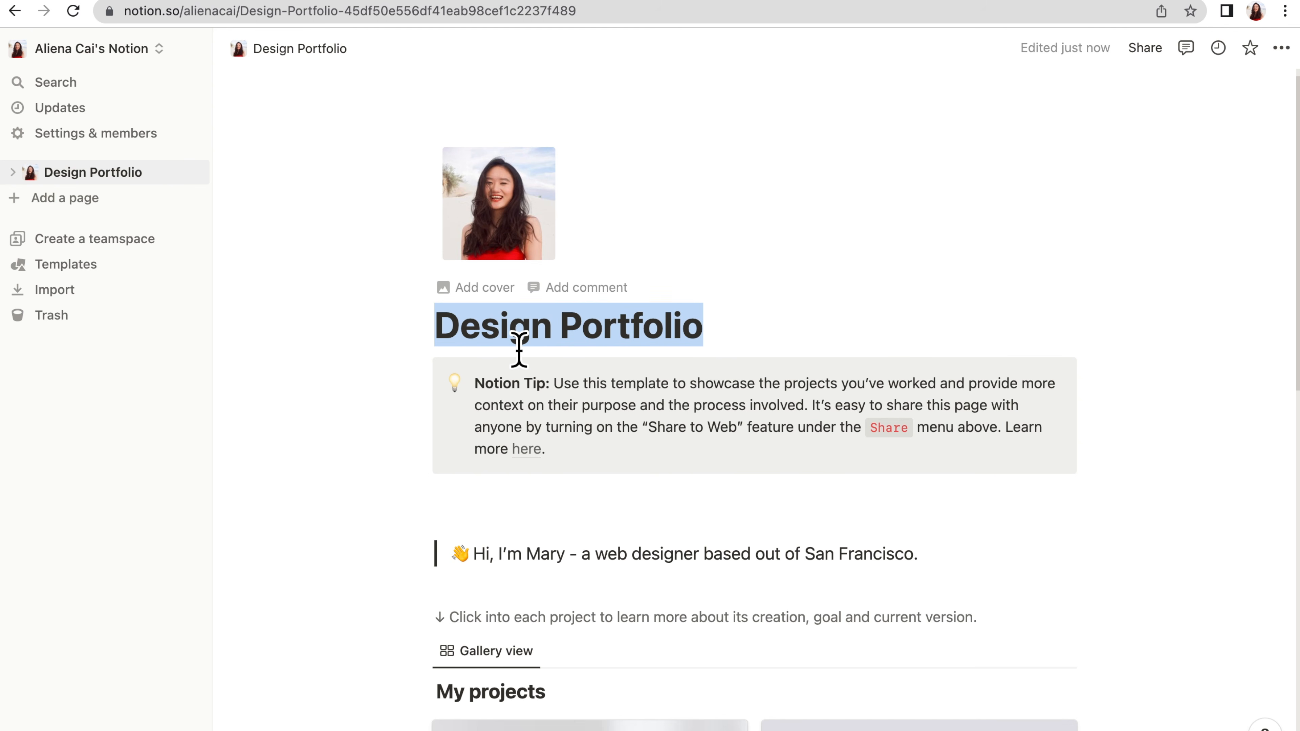
type("Hi, I'm Al")
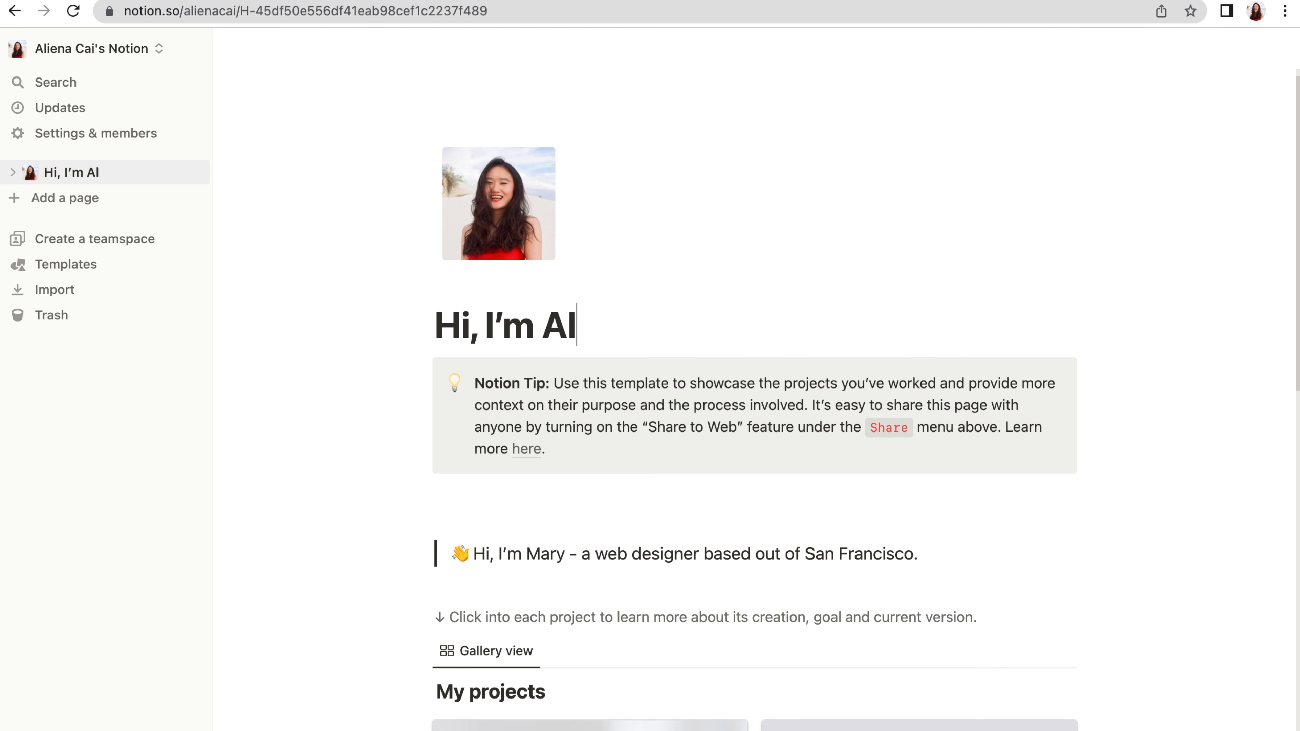
type("iena.")
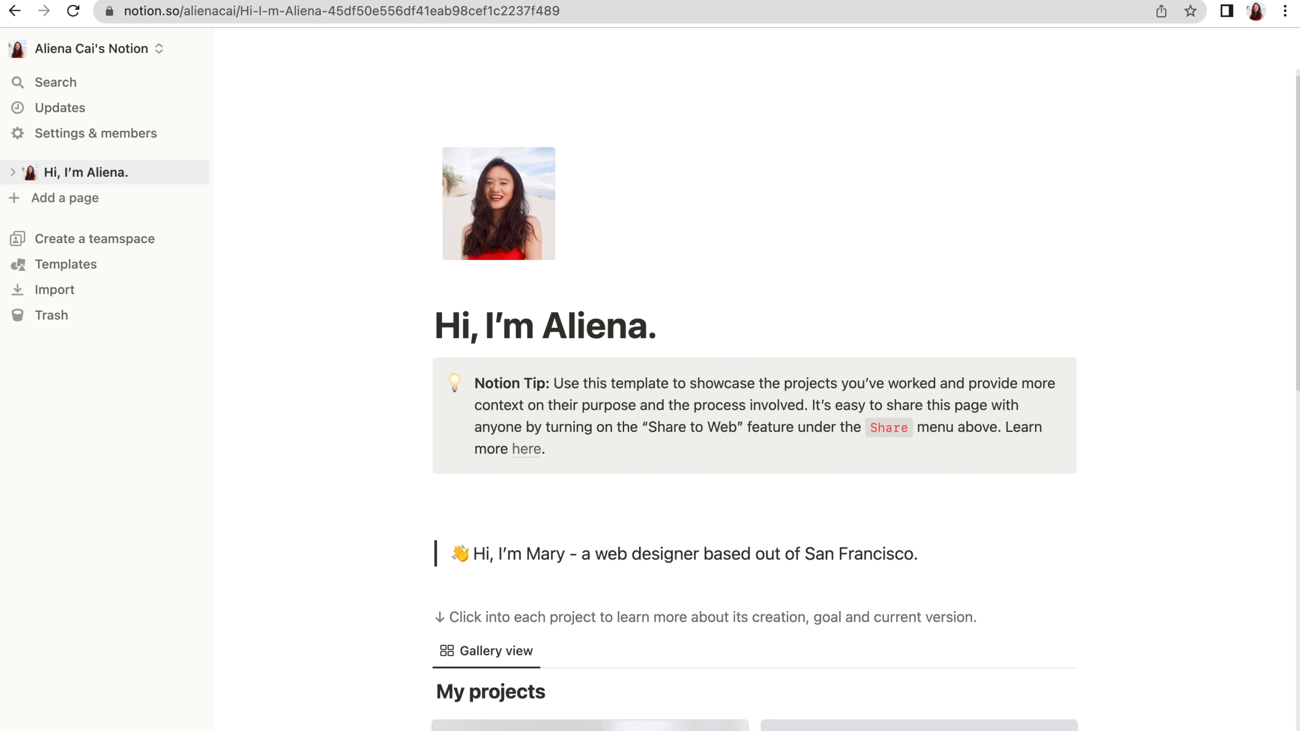
key("Return")
type("I")
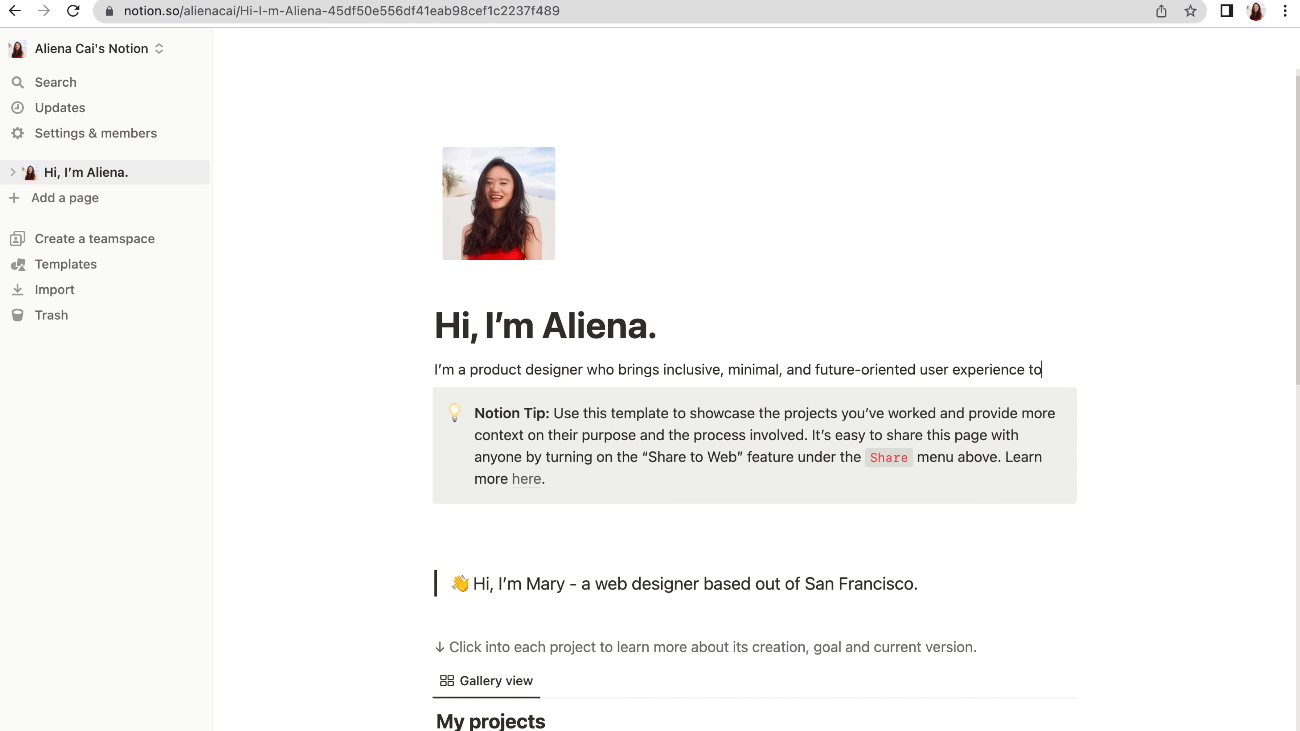
type("people in need.")
Turn the product designer introduction under the page title into a Heading 2
double_click(463, 370)
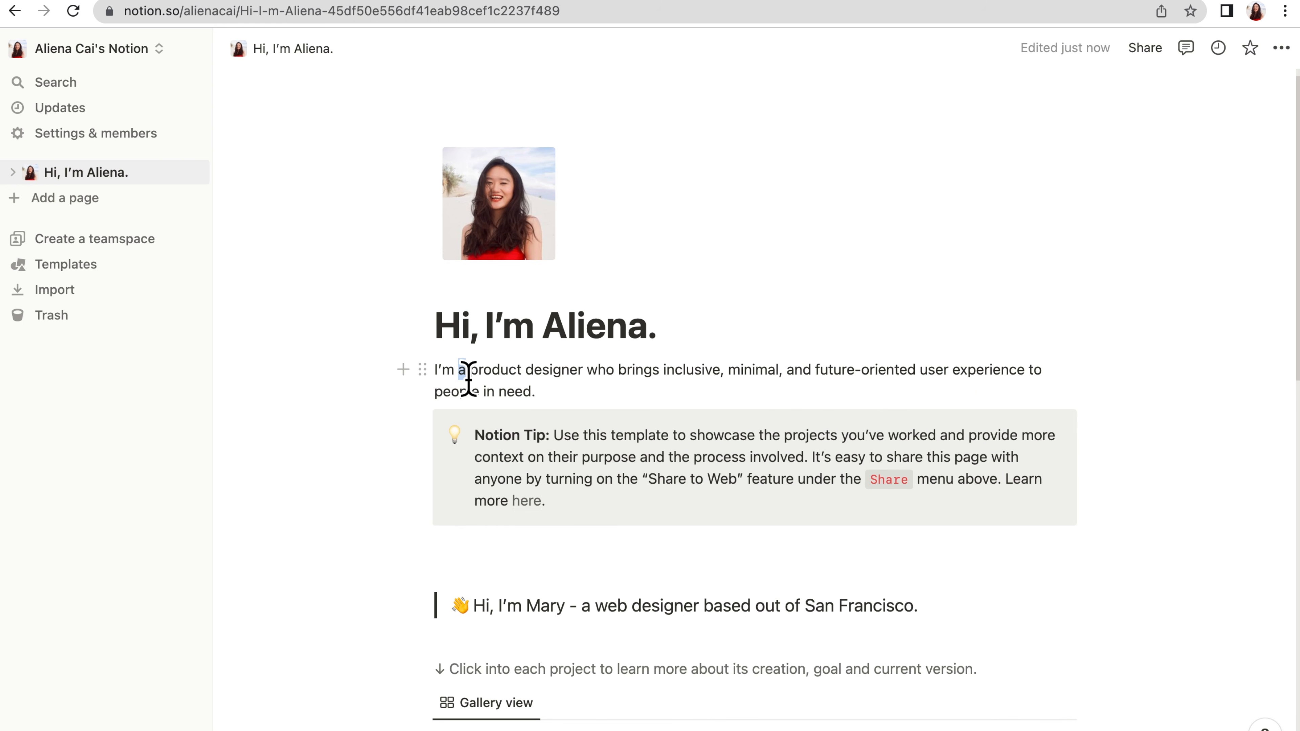
triple_click(482, 387)
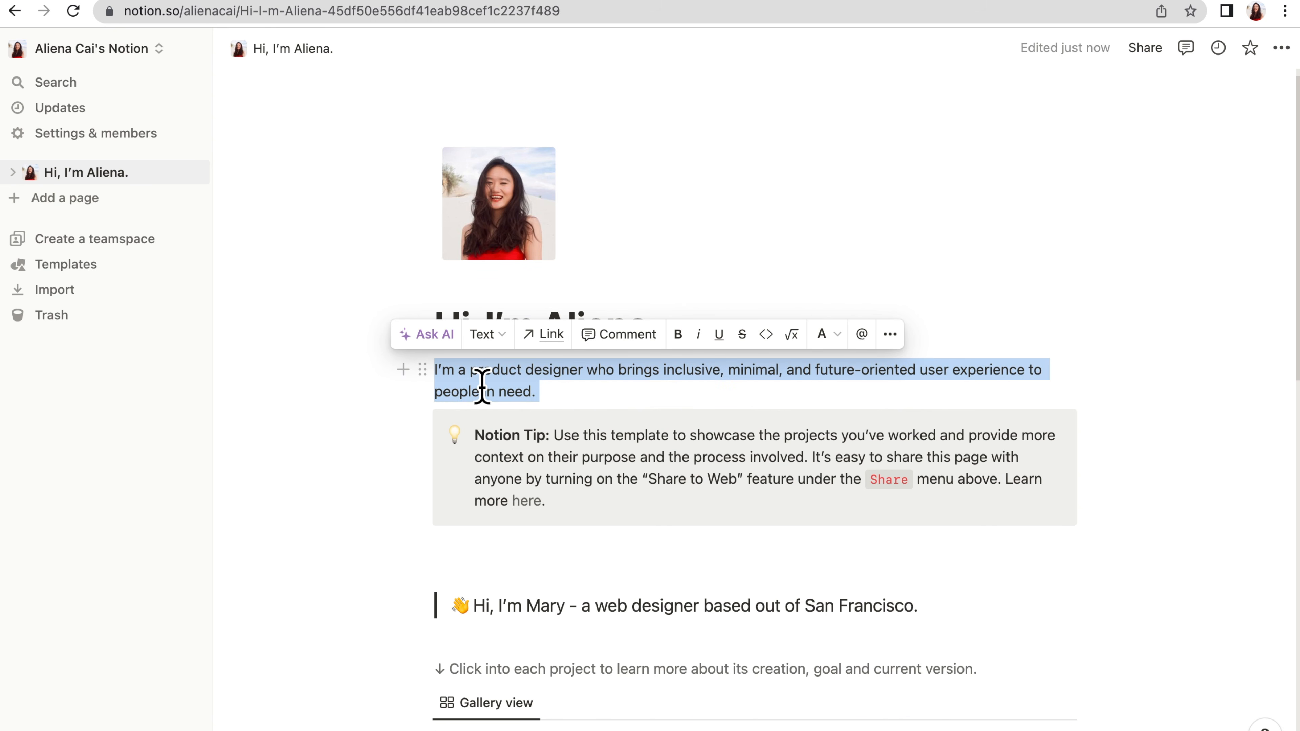
left_click(489, 334)
left_click(536, 342)
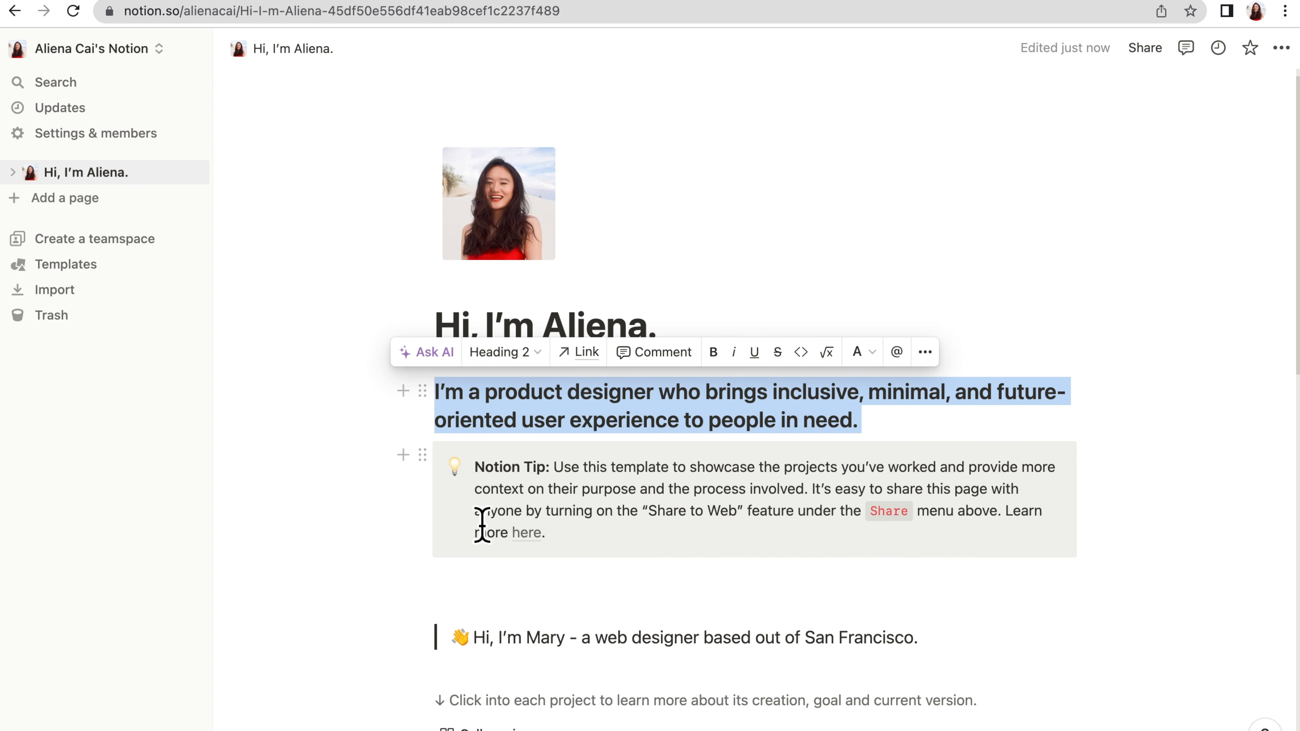
Delete the Notion Tip callout and the template's web designer greeting quote, including the blank lines around it
left_click(422, 455)
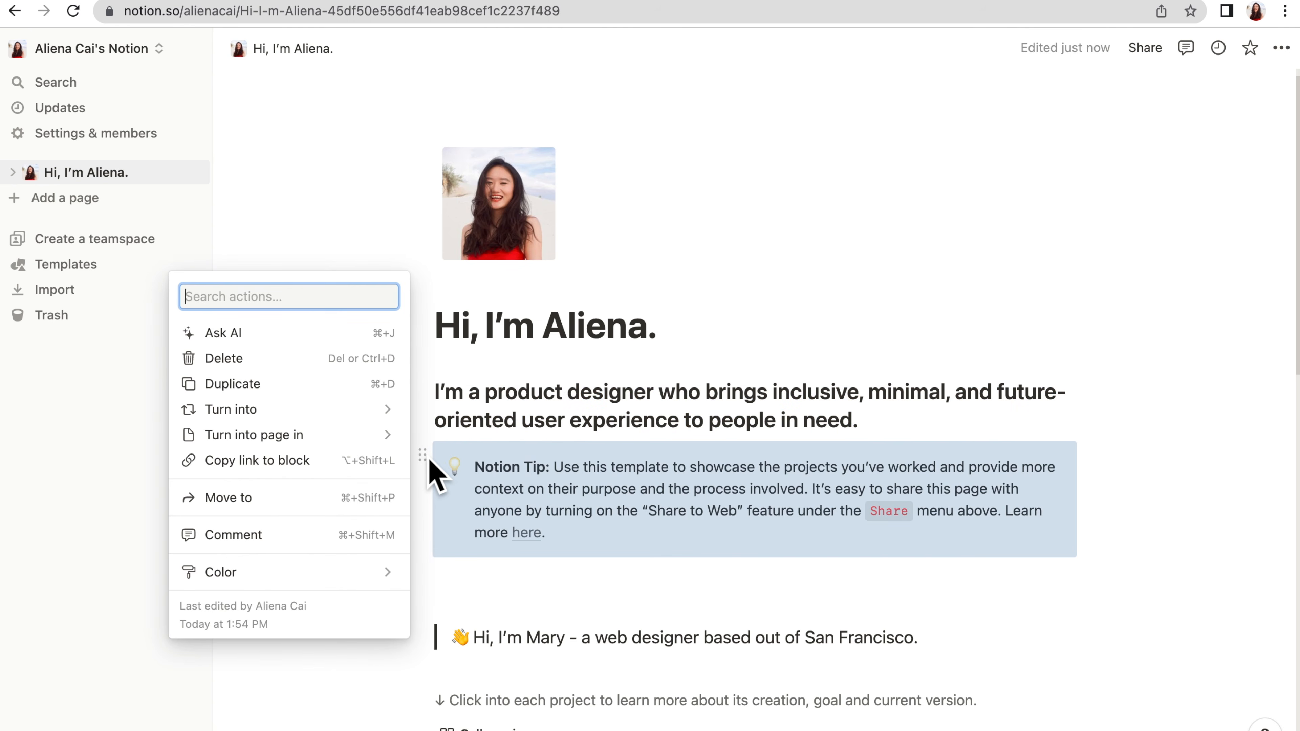
left_click(353, 360)
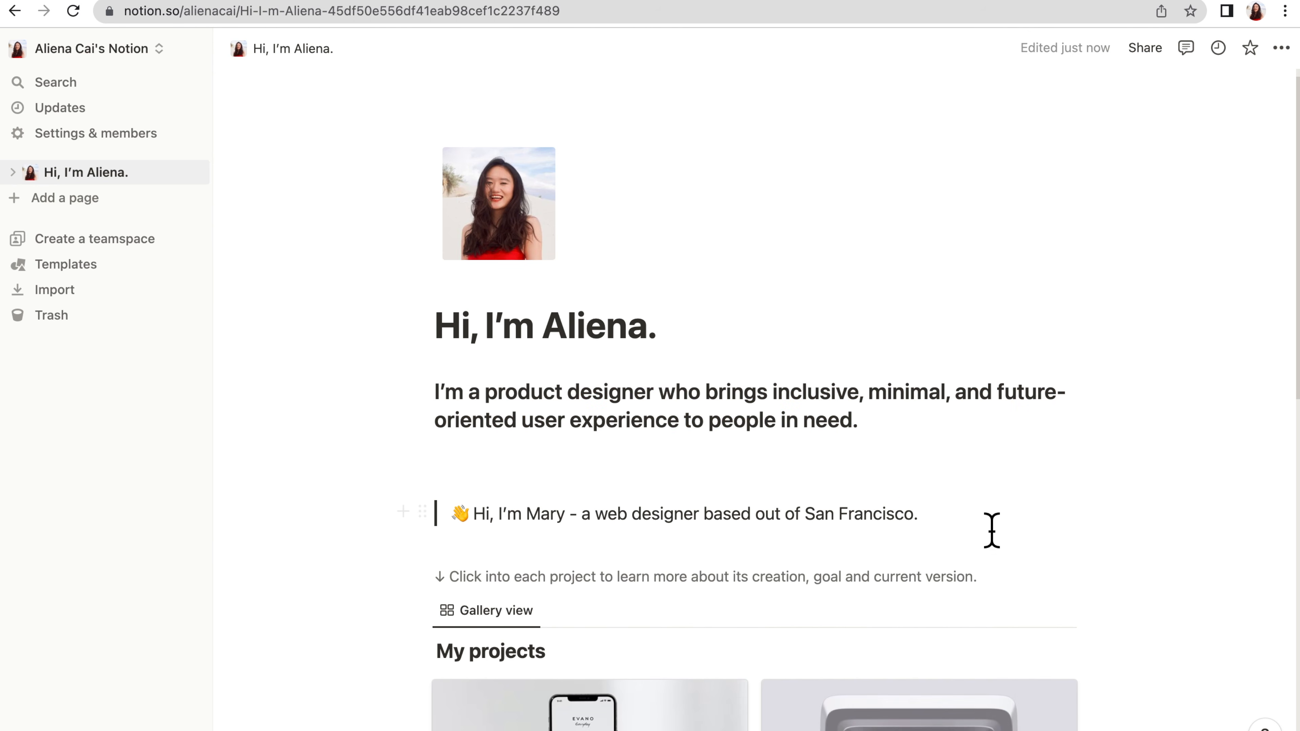
left_click_drag(992, 530, 482, 456)
key("BackSpace")
key("BackSpace")
key("BackSpace")
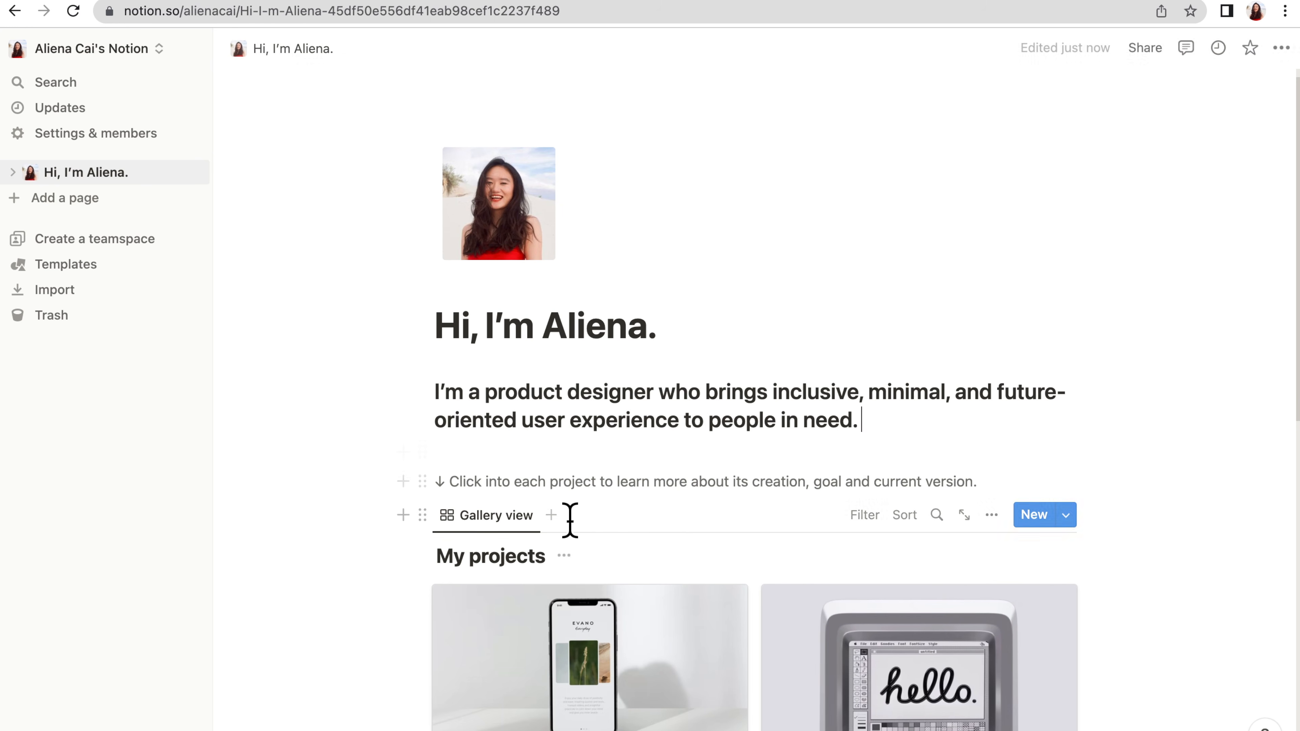
Open the Website redesign project and delete all its body content, including the Figma embed and the leftover divider
scroll(569, 519, "down", 5)
left_click(609, 463)
scroll(603, 259, "down", 5)
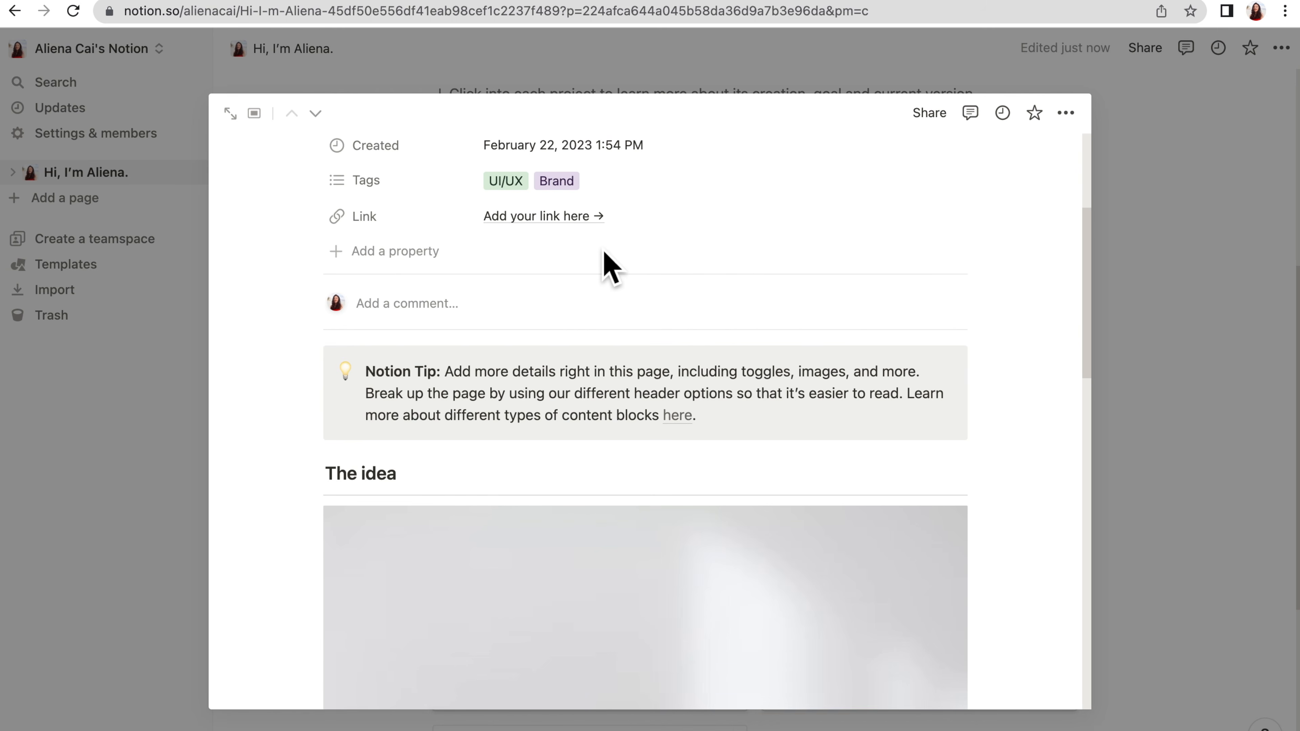
scroll(599, 307, "up", 3)
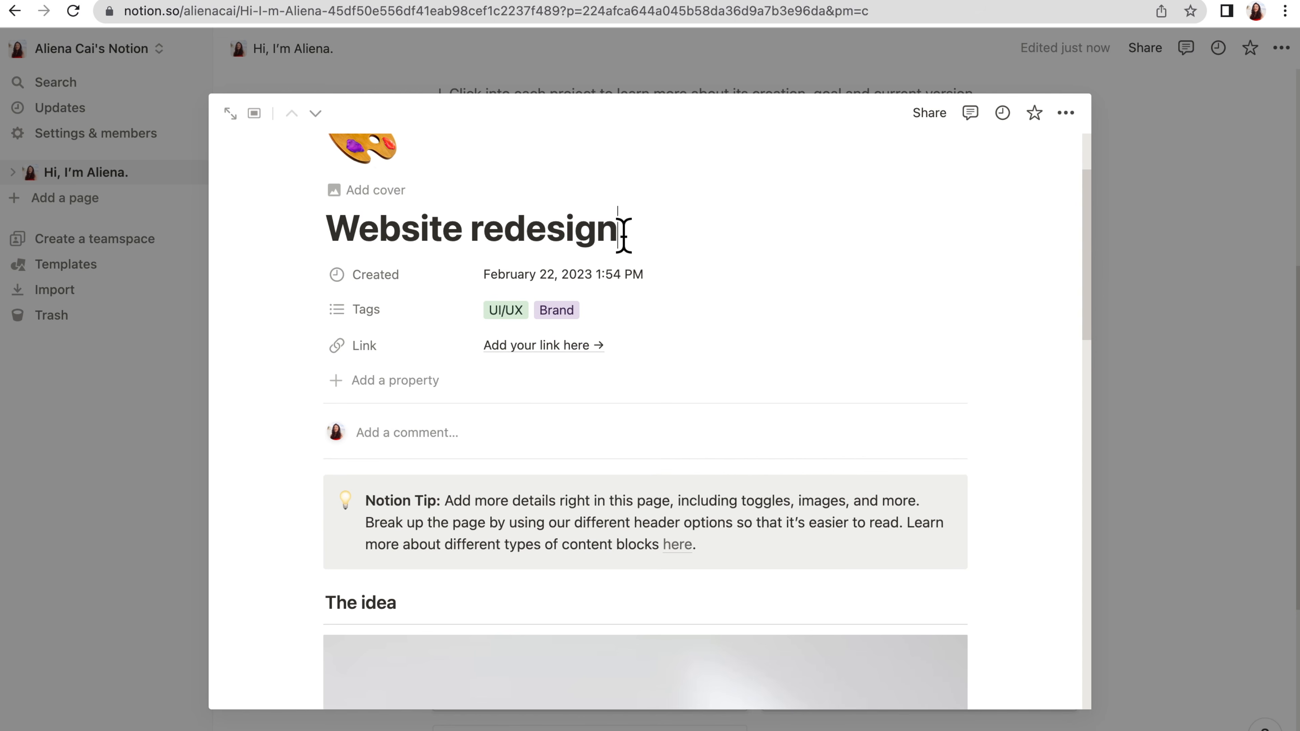
left_click_drag(618, 232, 806, 667)
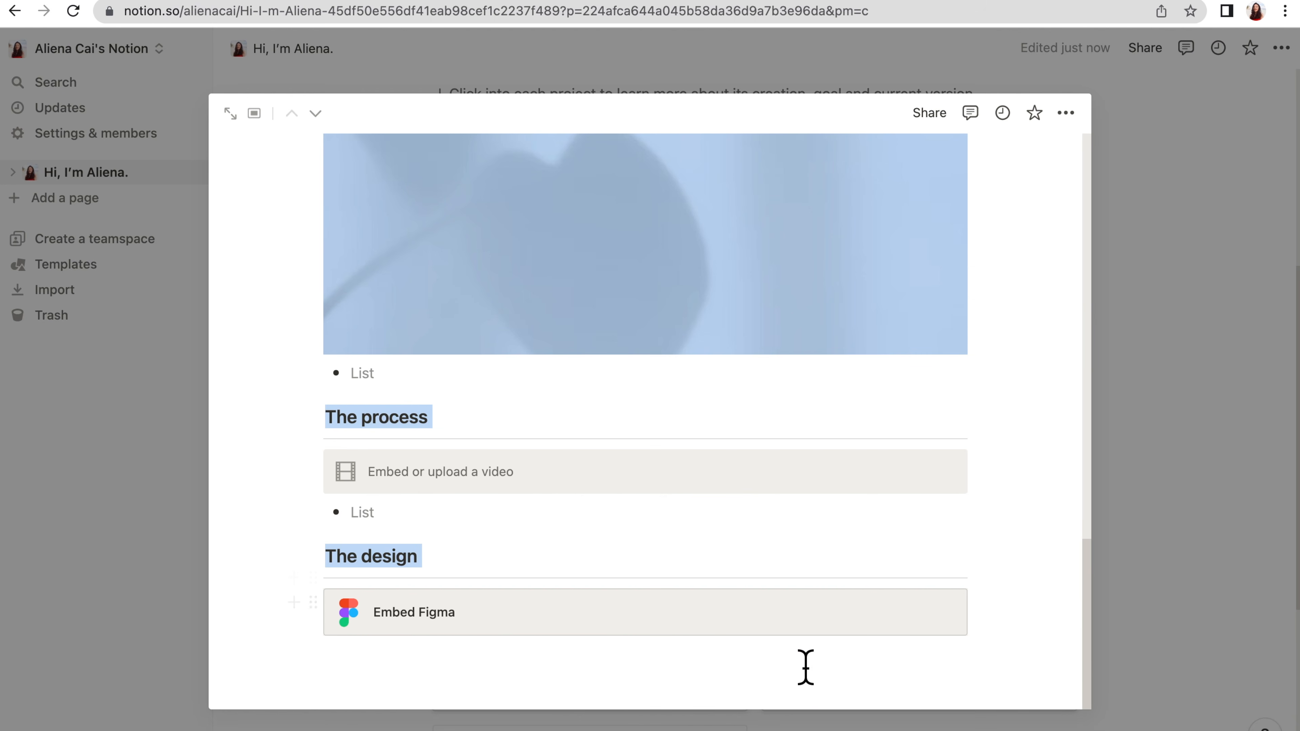
key("BackSpace")
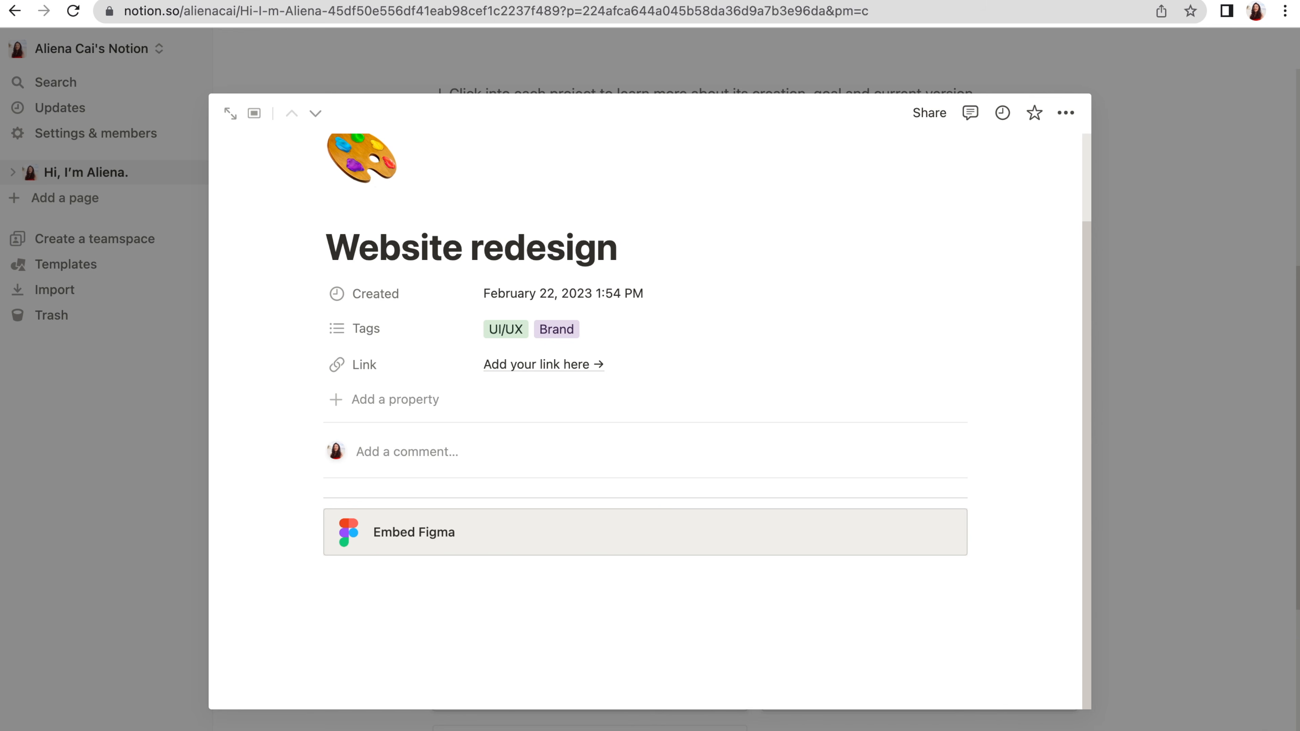
left_click(313, 522)
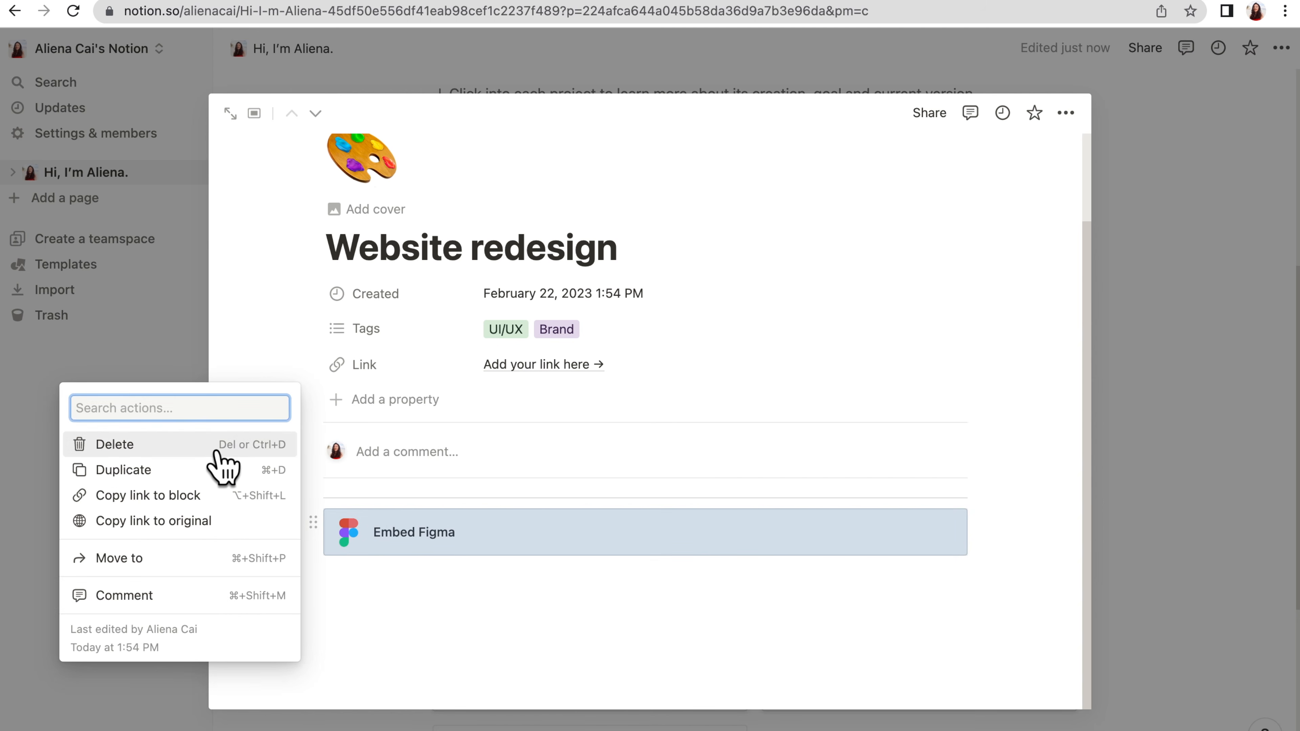
left_click(215, 451)
left_click(313, 498)
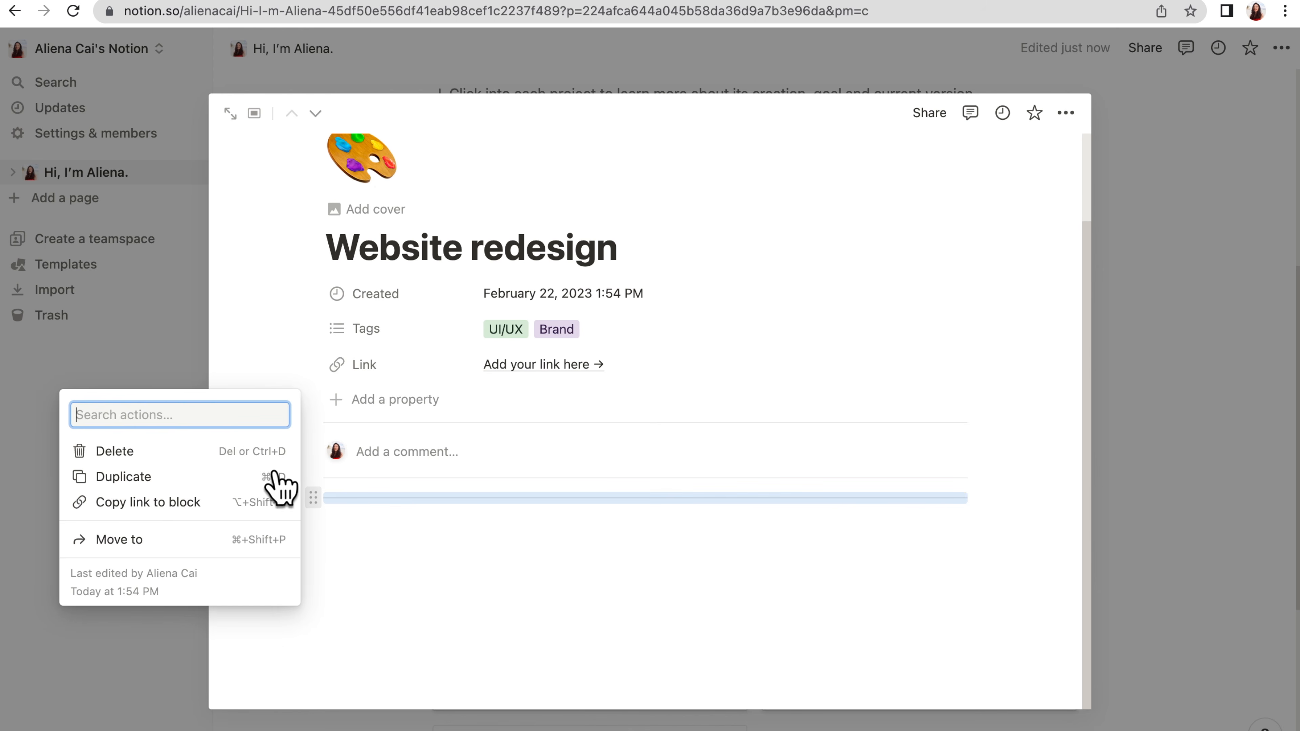
left_click(258, 453)
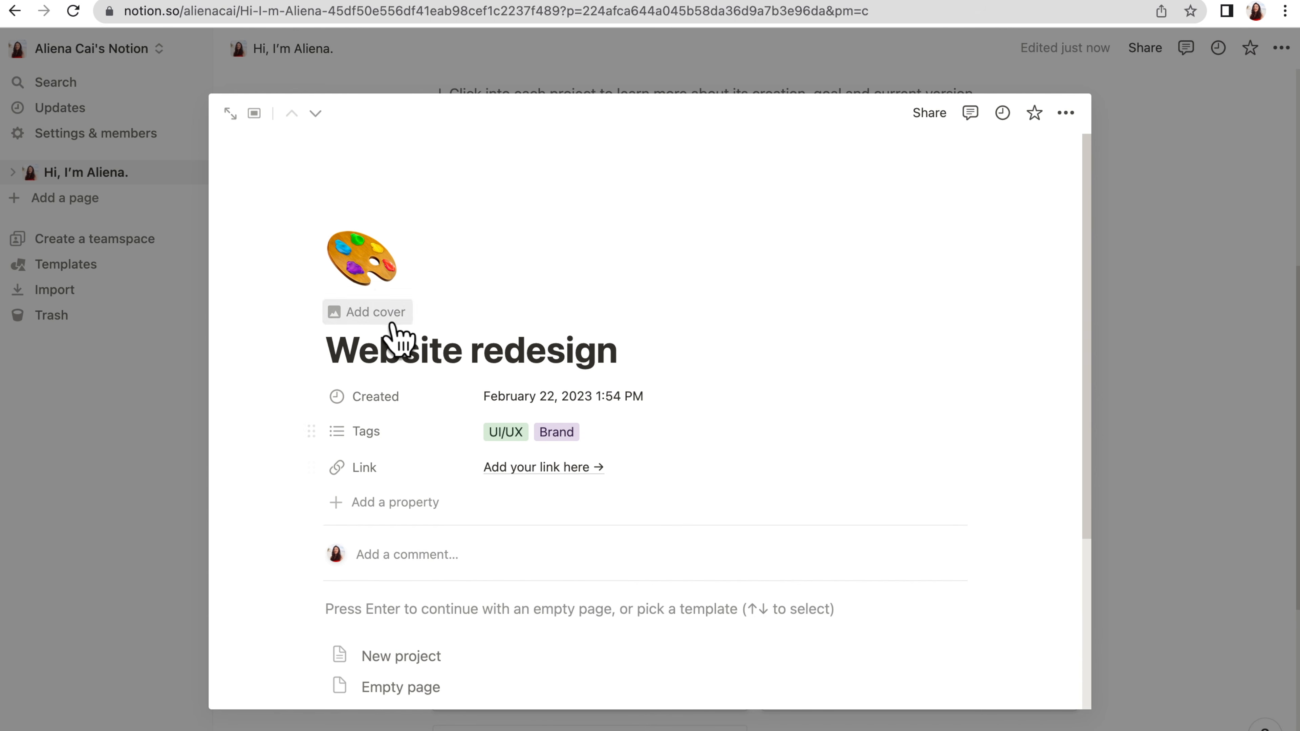
Change the project's icon to the alarm clock emoji and rename the project "KEES - A Habits App"
left_click(370, 282)
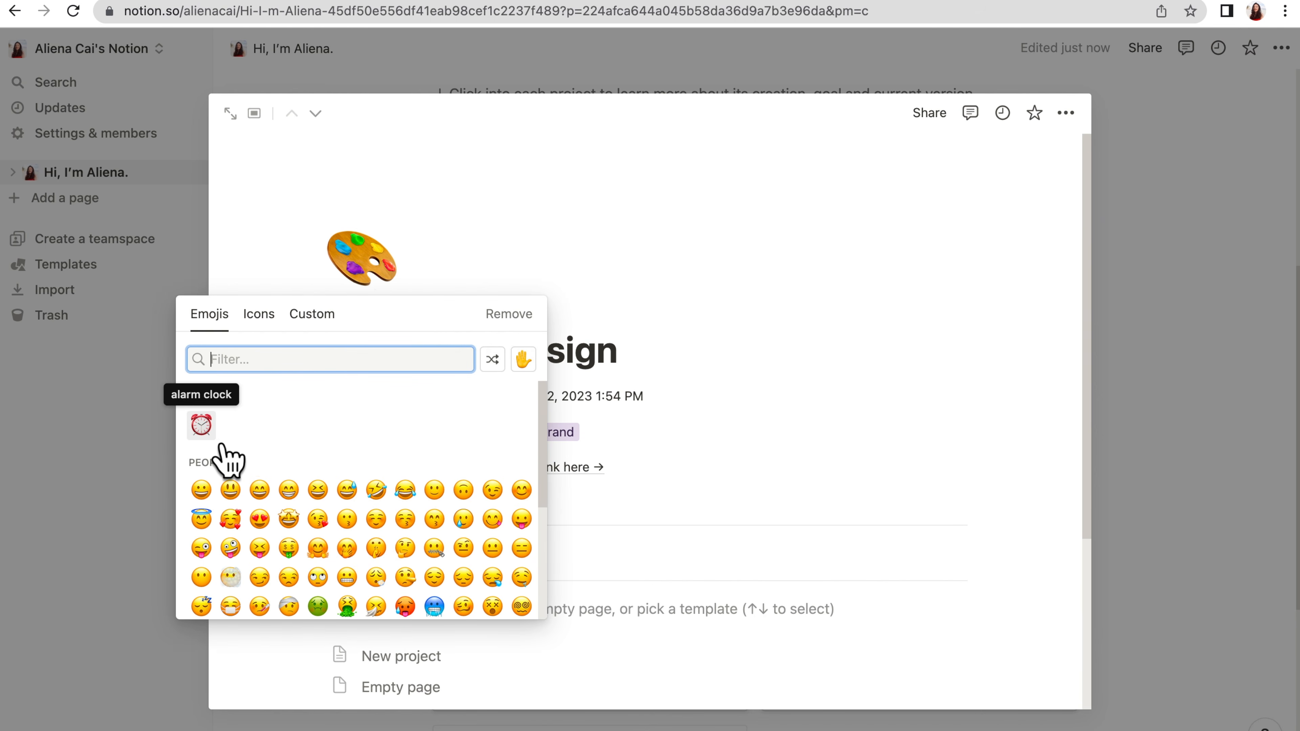
left_click(203, 428)
triple_click(398, 354)
type("KEES -")
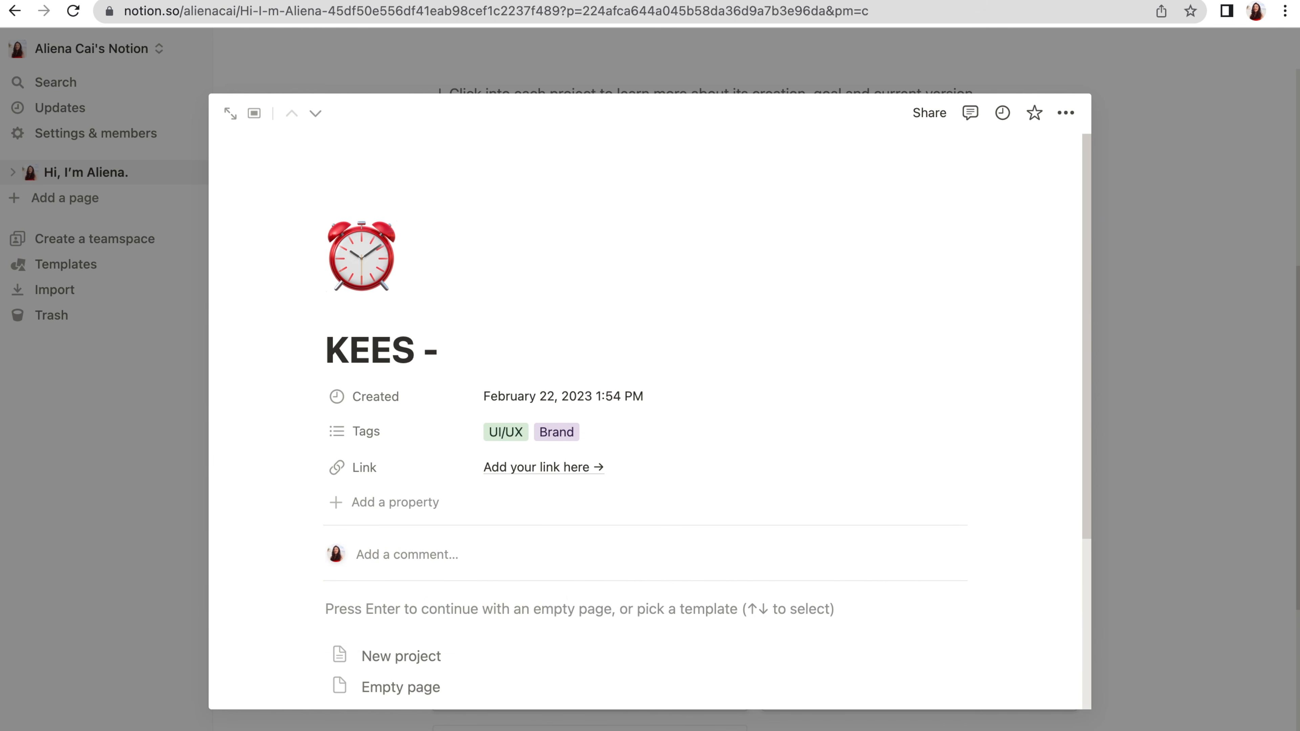
type(" A Habits App")
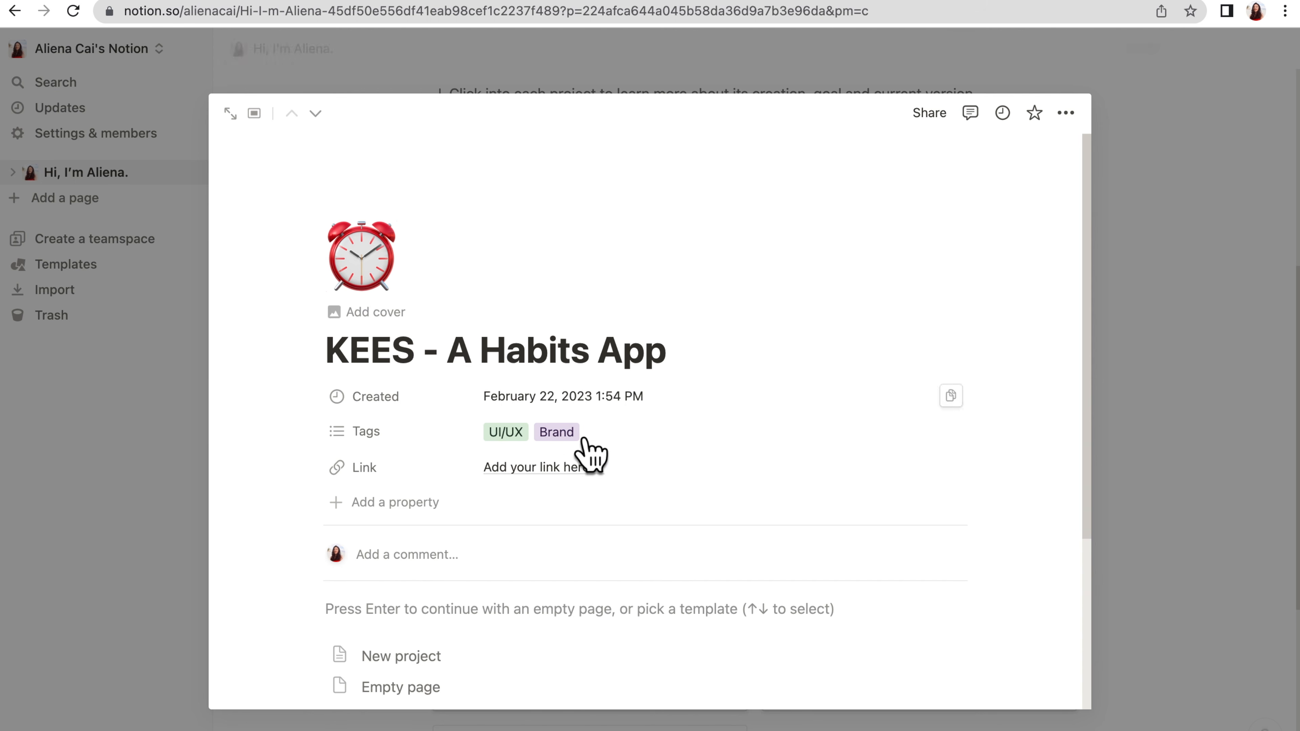
Replace the project's Brand tag with the new tags Mobile App and IOS App, keeping UI/UX
left_click(583, 437)
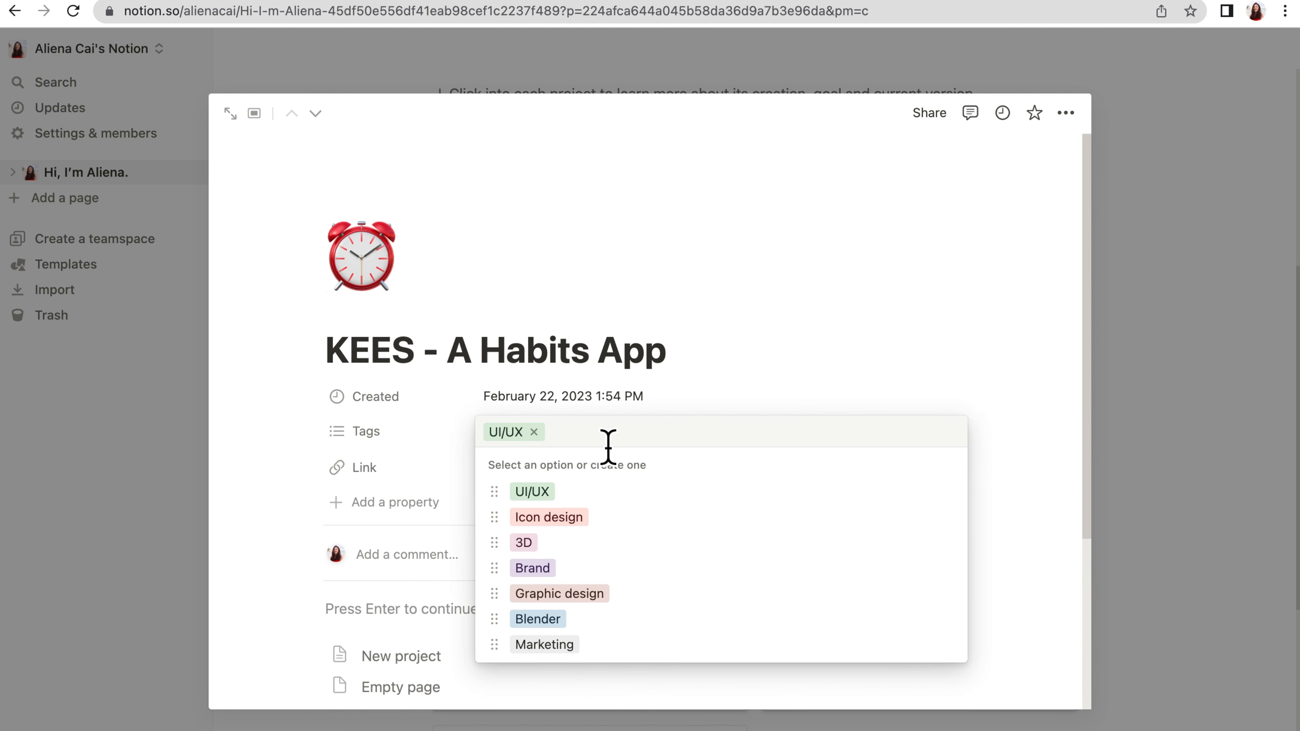
type("Mobile App")
key("Return")
type("IOS App")
key("Return")
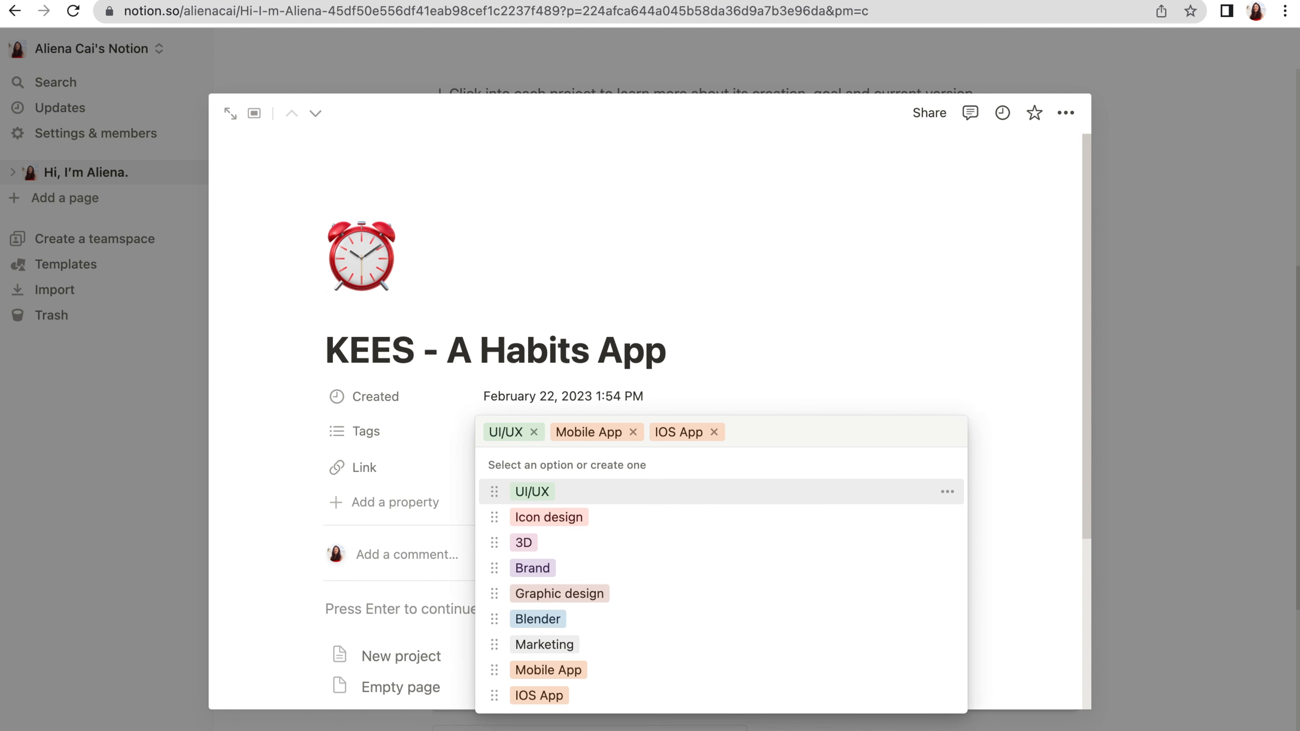
key("Escape")
Delete the Link property from the My projects database
left_click(316, 476)
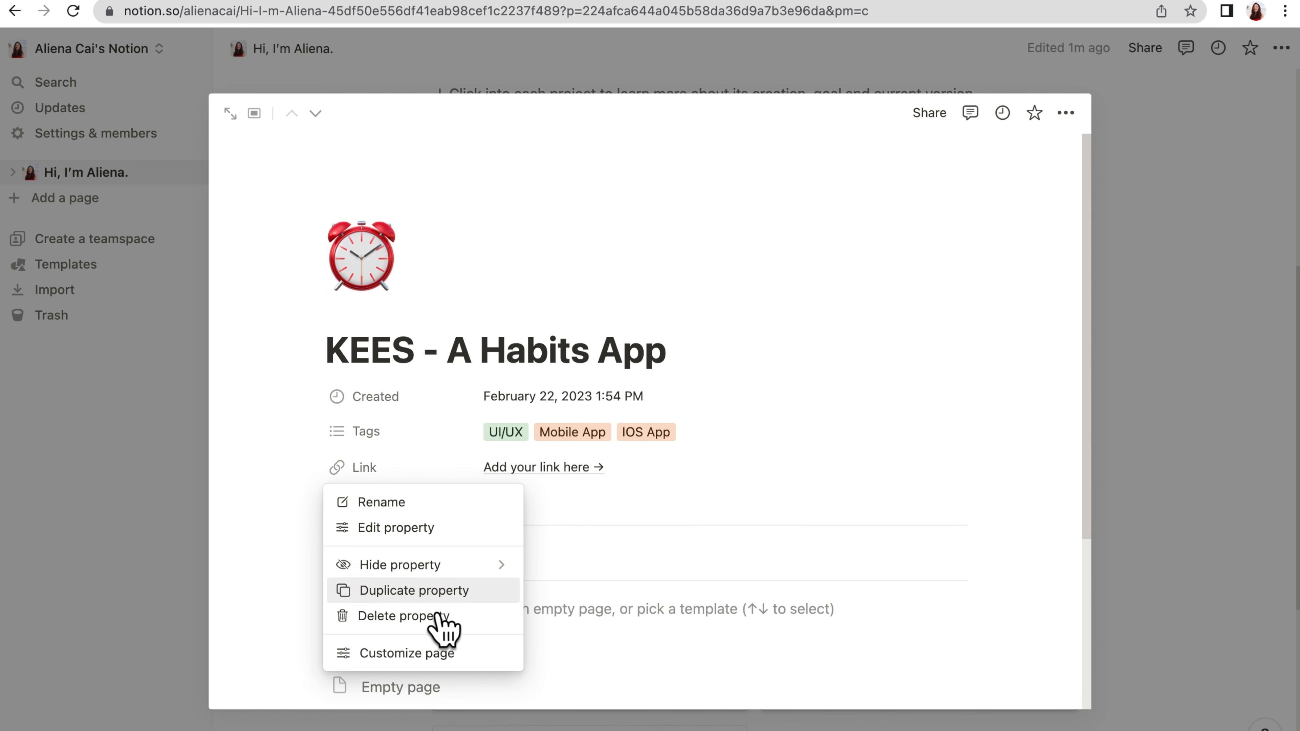
left_click(449, 616)
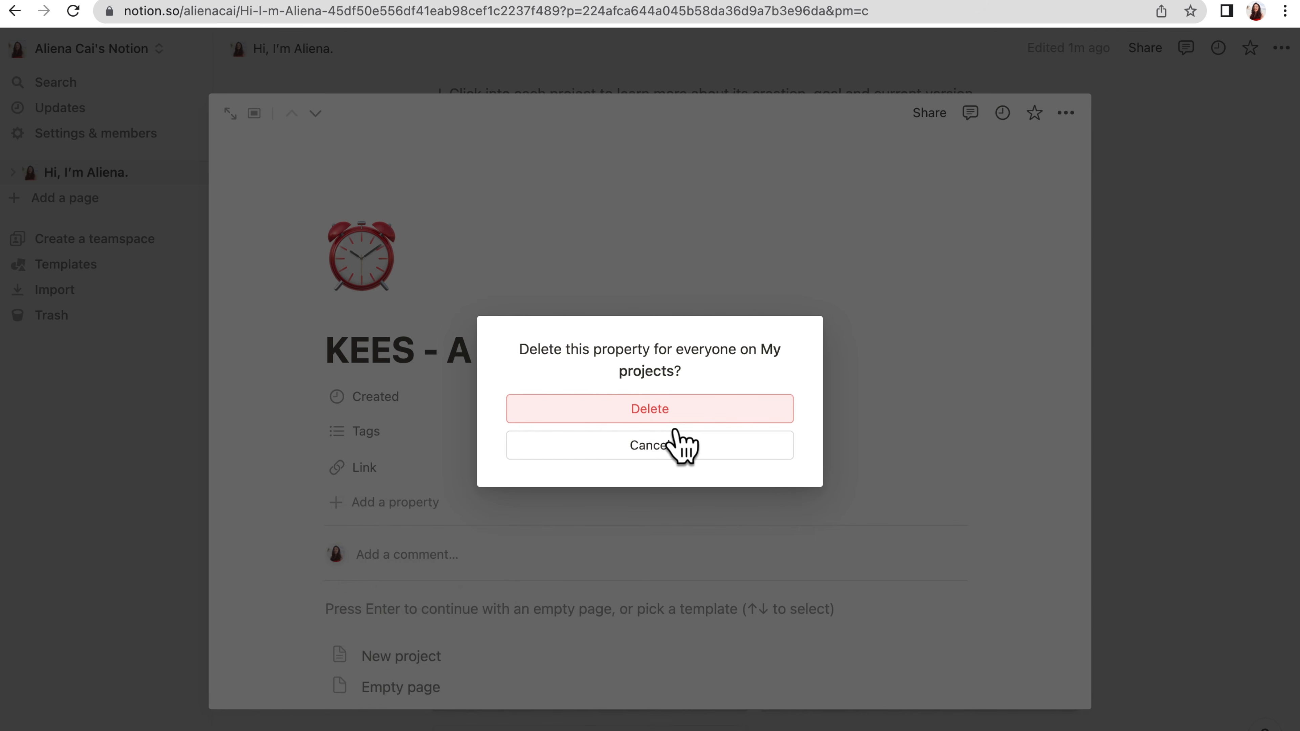
left_click(683, 414)
Insert the habits app mockup image into the empty body of the KEES project and return to the portfolio page
scroll(681, 425, "down", 3)
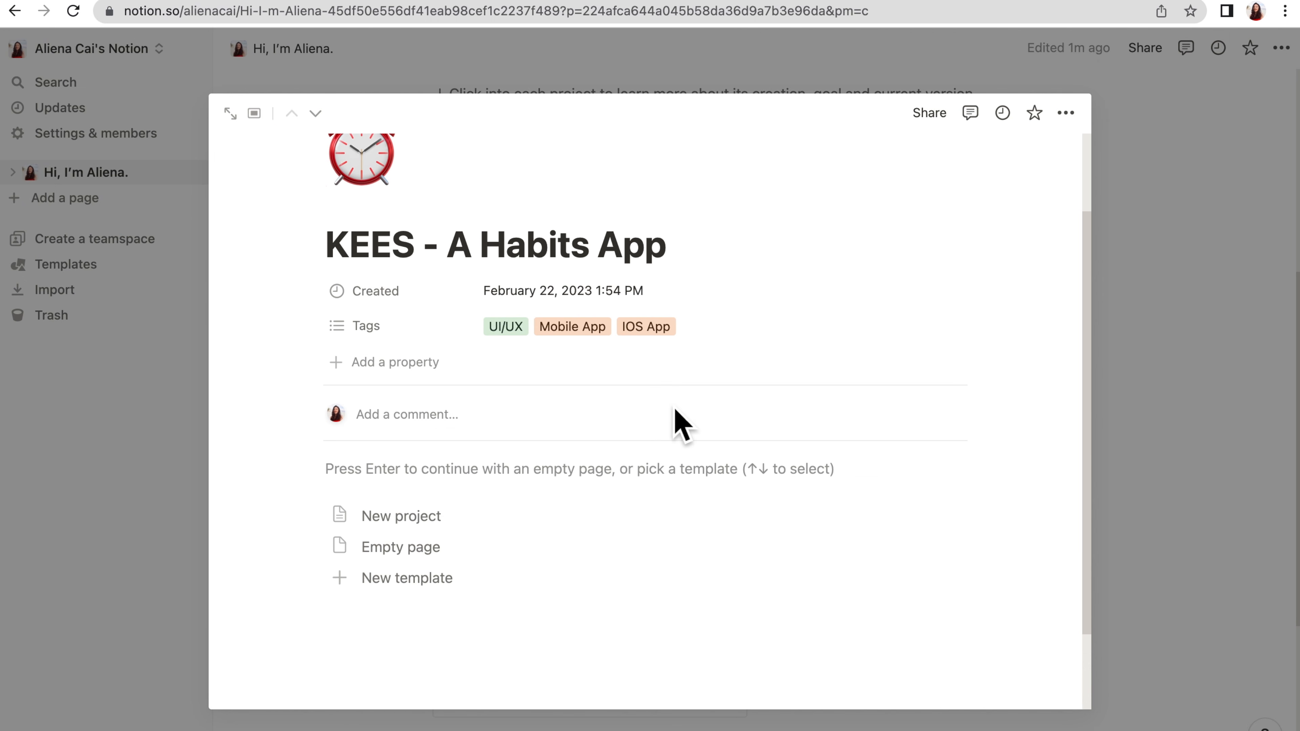
left_click_drag(859, 179, 386, 461)
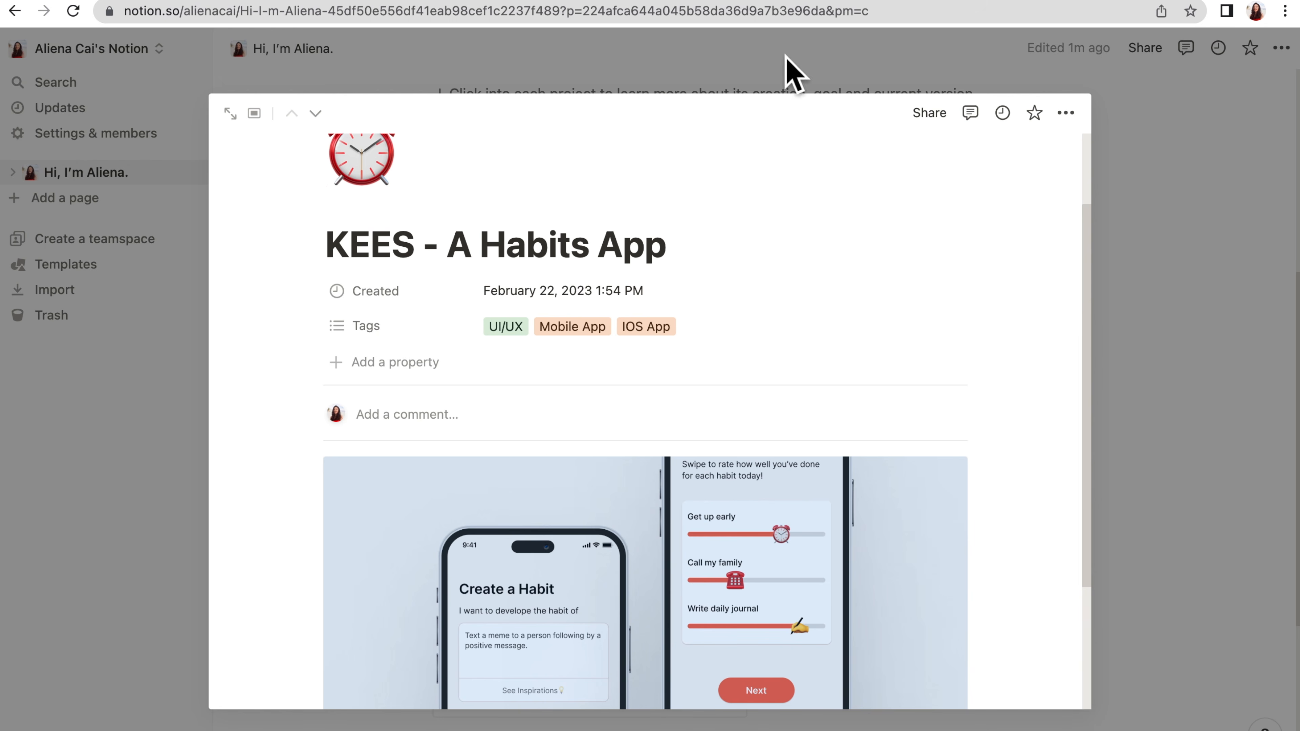
scroll(525, 473, "down", 4)
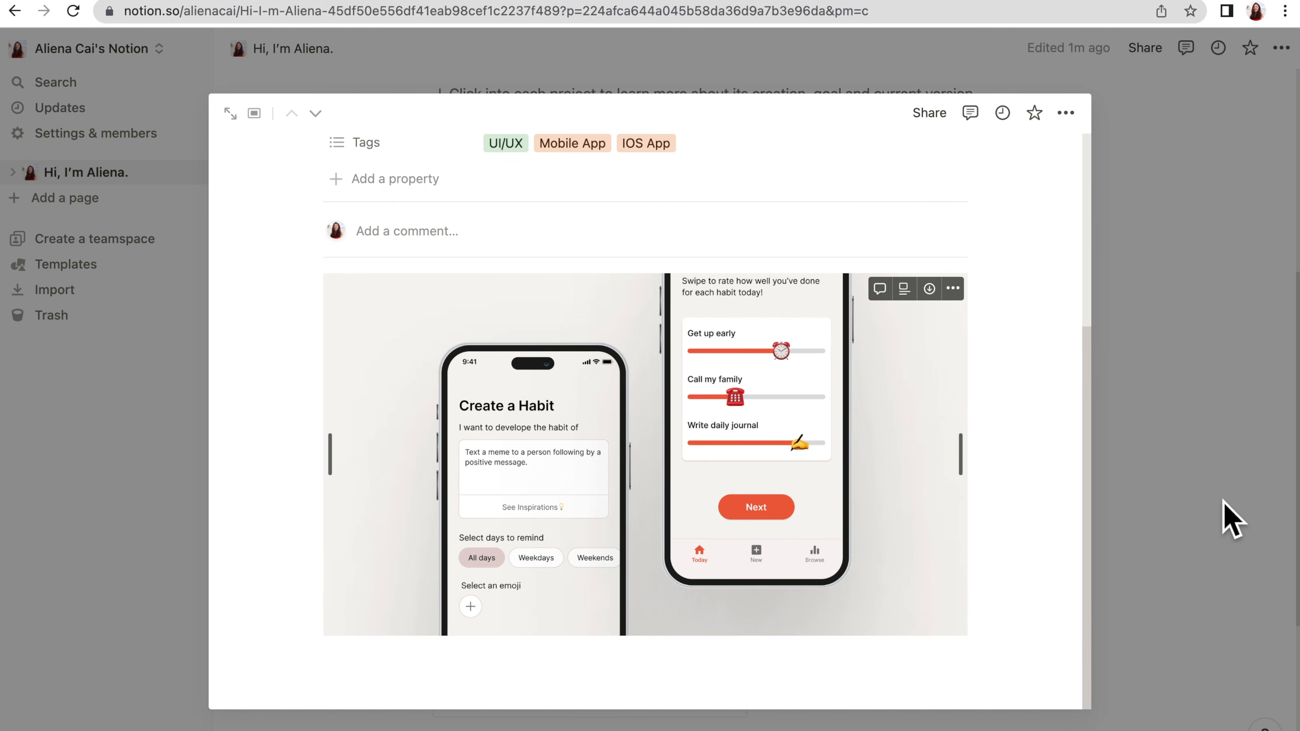
left_click(1230, 520)
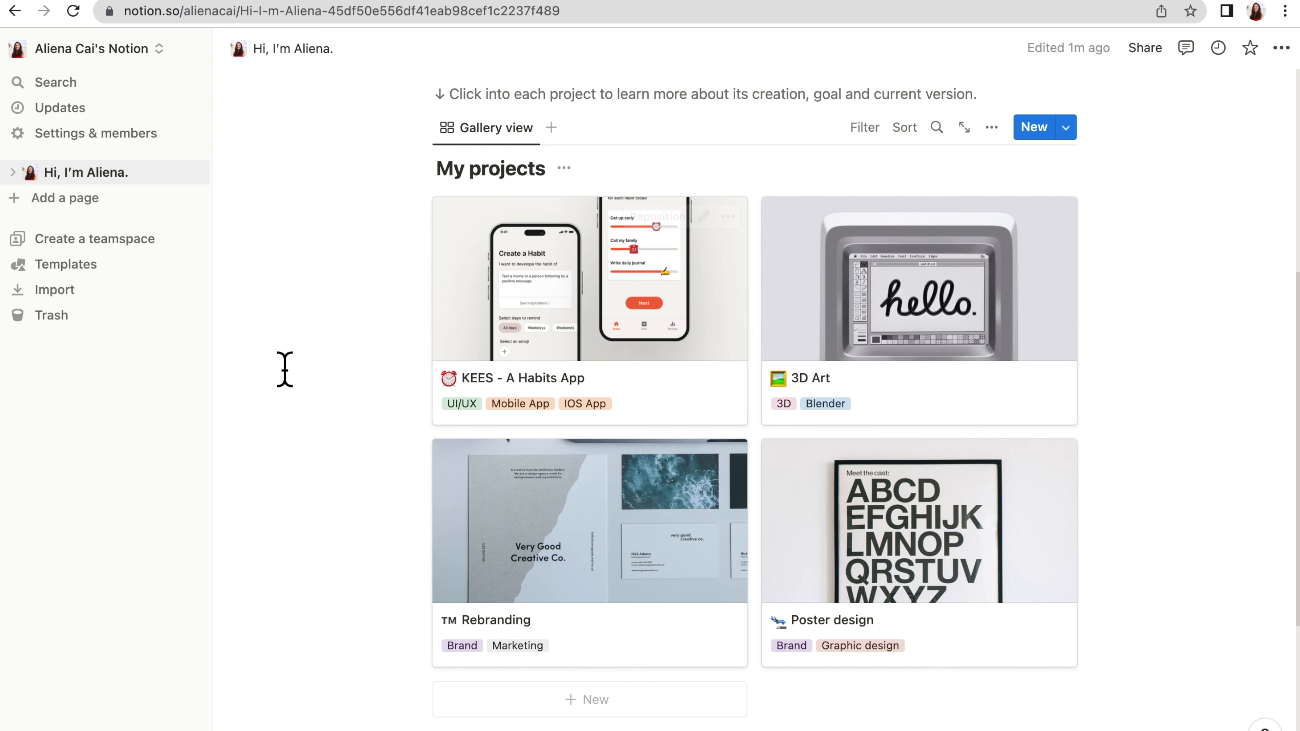
Open the 3D Art project, clear its content, remove its picture frame icon and rename it "eBay"
left_click(832, 351)
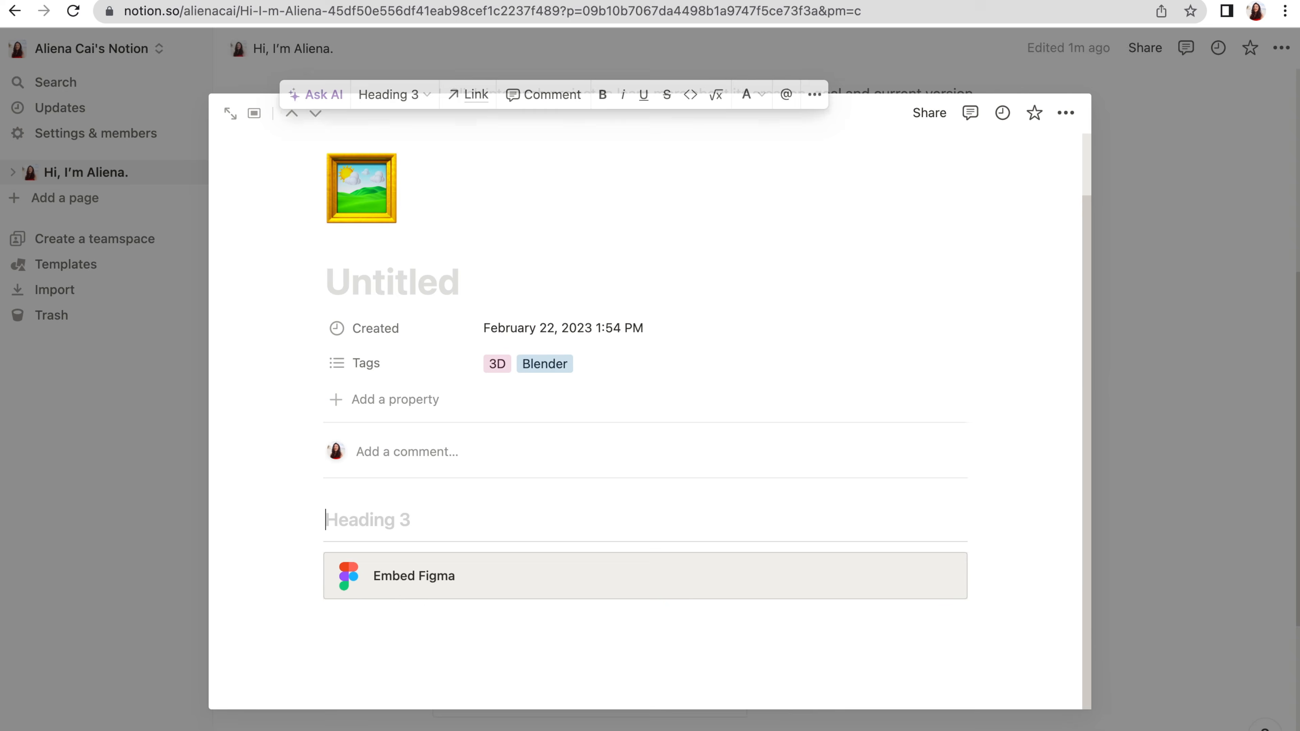
left_click(361, 188)
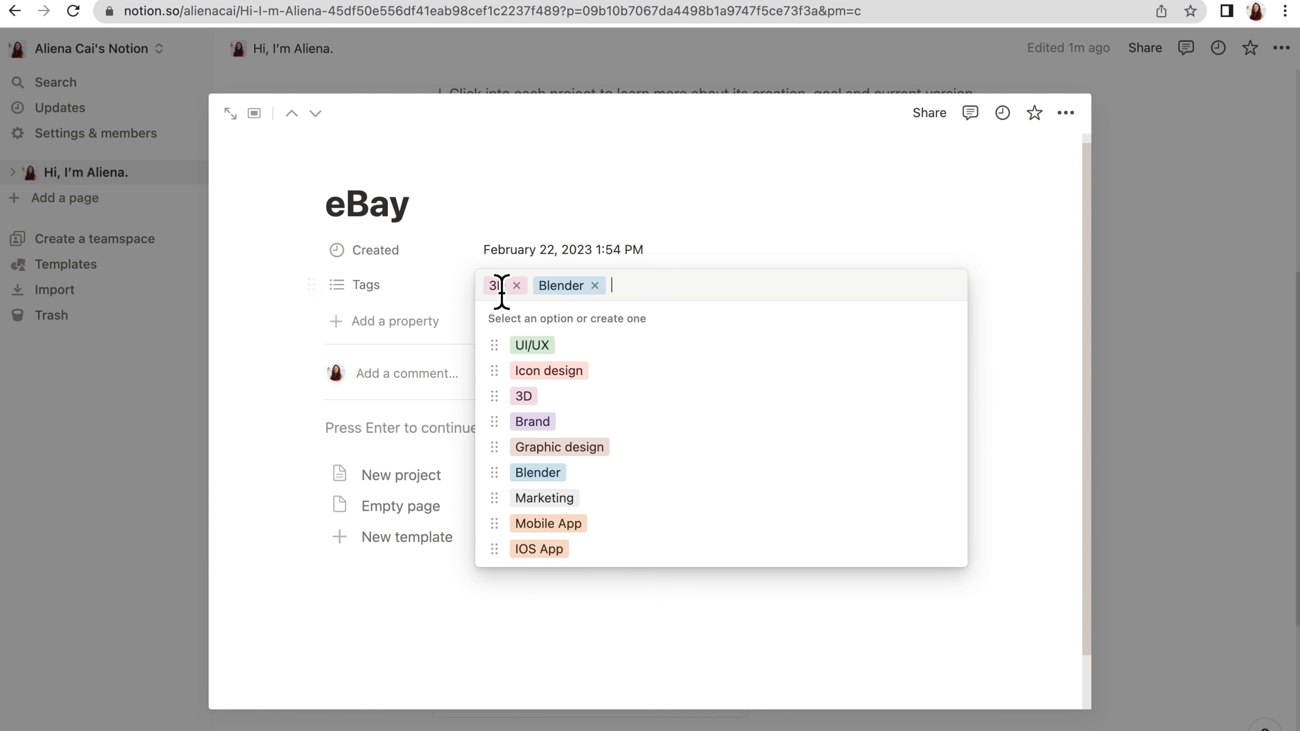
Replace the eBay project's 3D and Blender tags with UI/UX, Responsive Web and E-Commerce
key("BackSpace")
left_click(566, 367)
type("Responsive W")
type("eb")
key("Return")
type("E-Commerce")
key("Return")
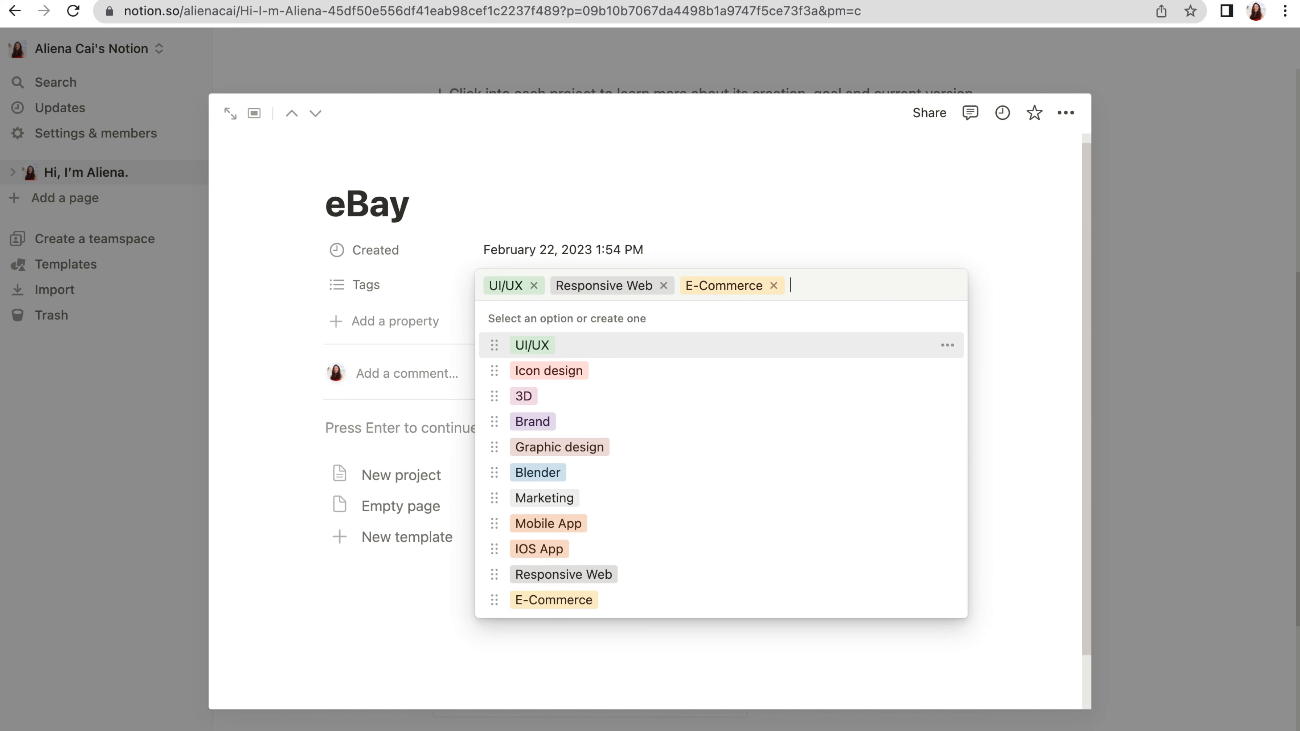
key("Escape")
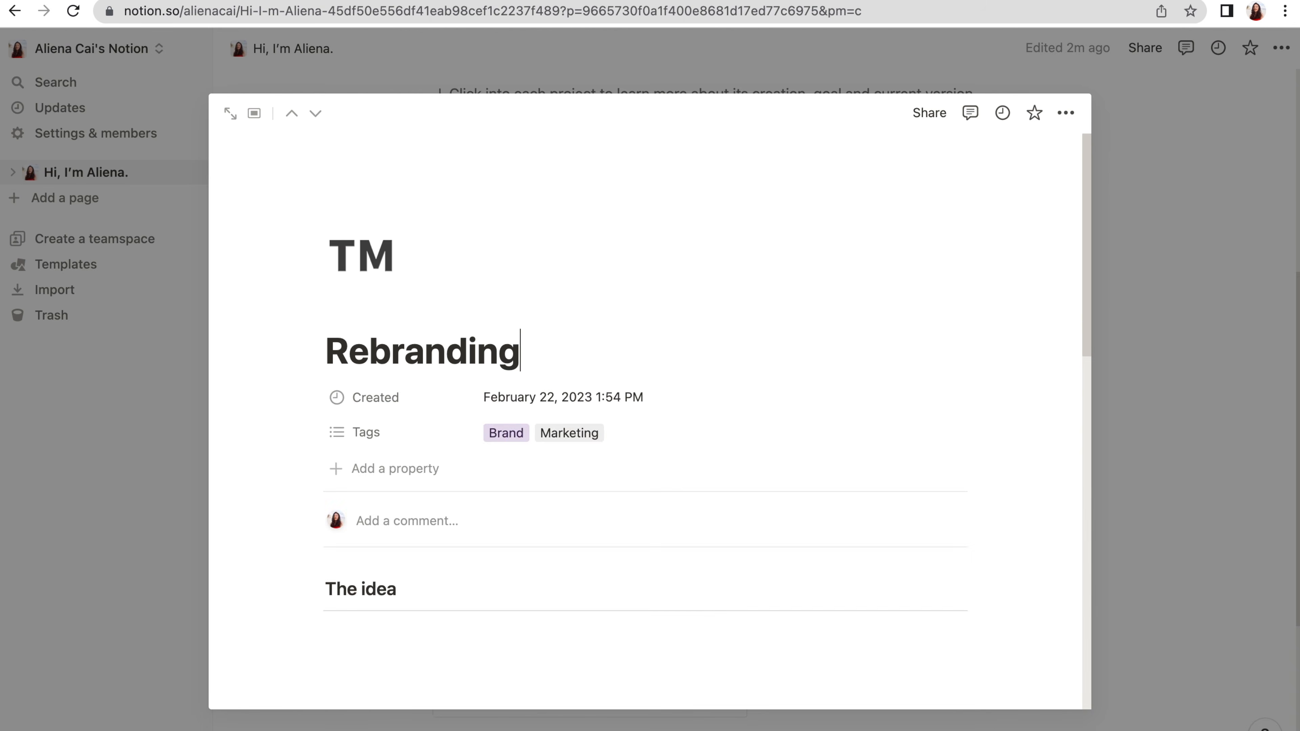
Clear the Rebranding project's content and TM icon and rename it "Mamo Book"
left_click_drag(330, 256, 743, 696)
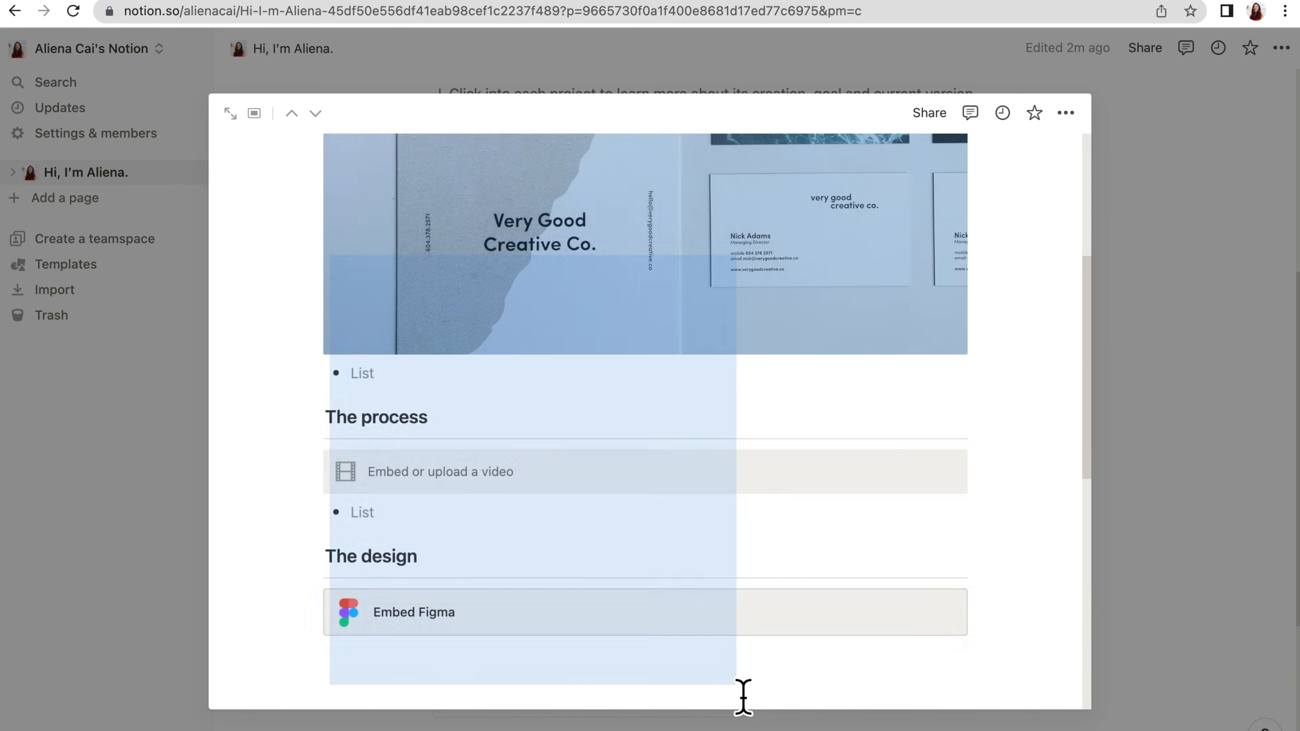
key("BackSpace")
type("Ma")
type("mo Book")
Replace the Mamo Book project's Brand and Marketing tags with UI/UX and Webapp
left_click(566, 297)
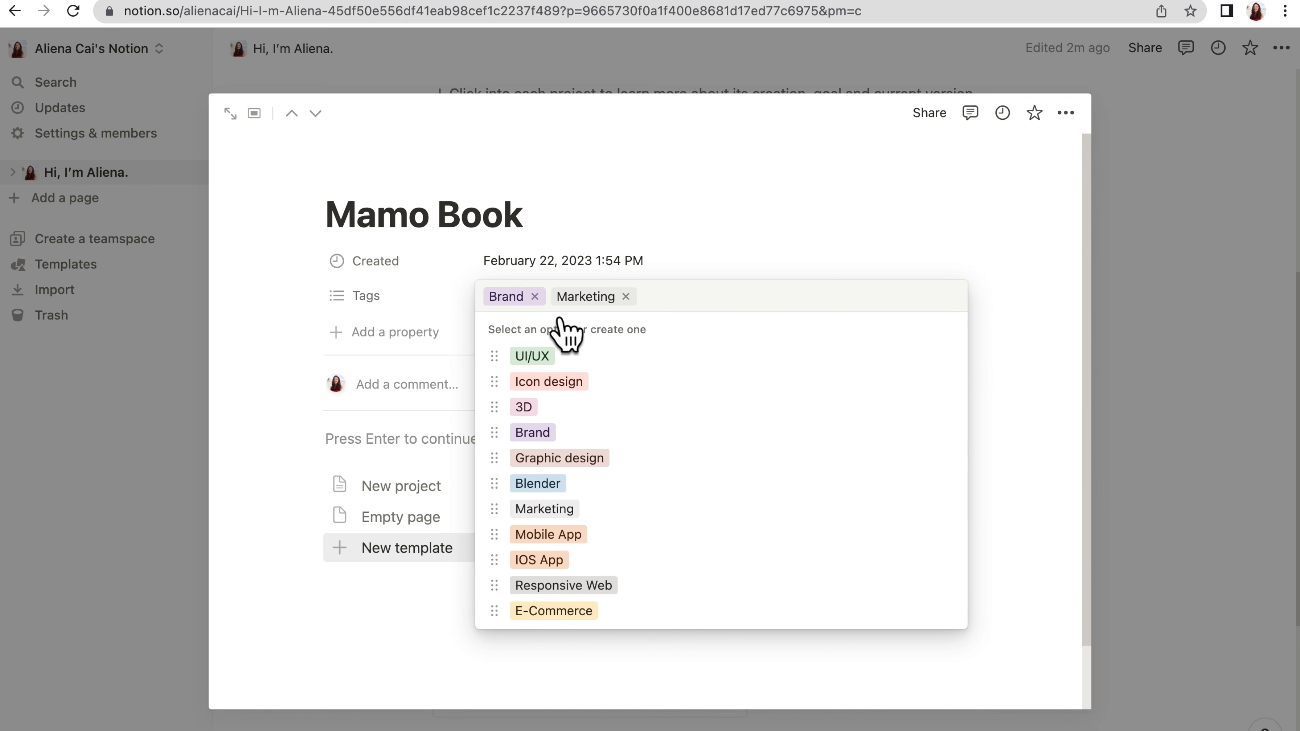
key("BackSpace")
key("BackSpace")
left_click(619, 353)
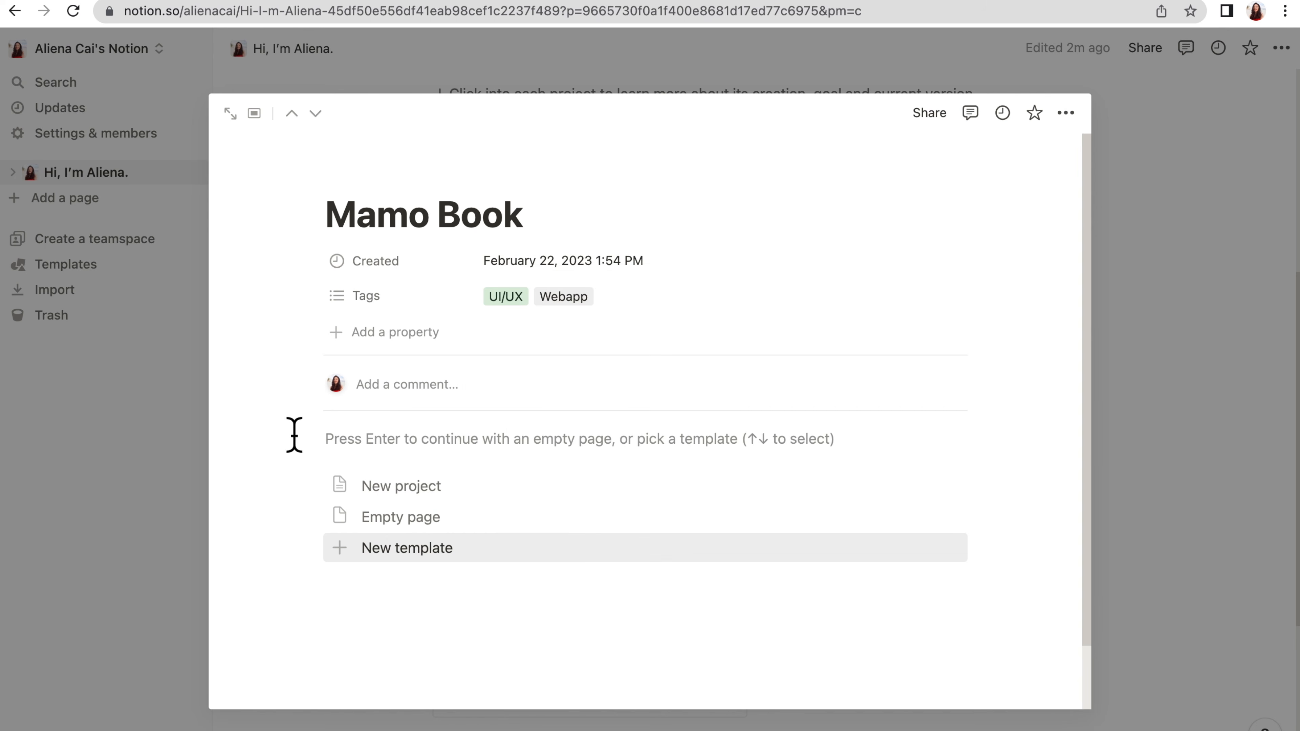
Add the green Mamo Book mockup image to the empty body of the Mamo Book project and close it
left_click_drag(290, 435, 391, 441)
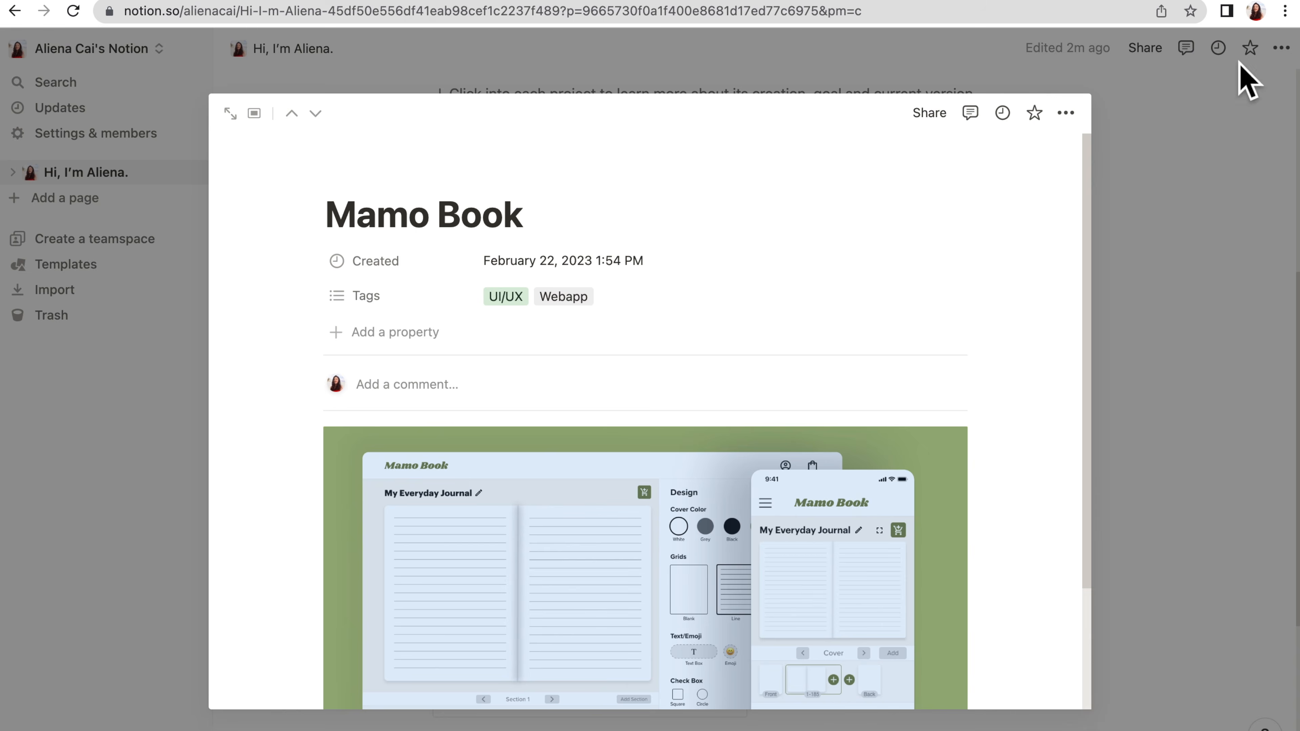
scroll(994, 447, "down", 3)
key("Escape")
Open the Poster design project, clear its content, remove its airplane icon and rename it "Shadow a Student"
left_click(1029, 512)
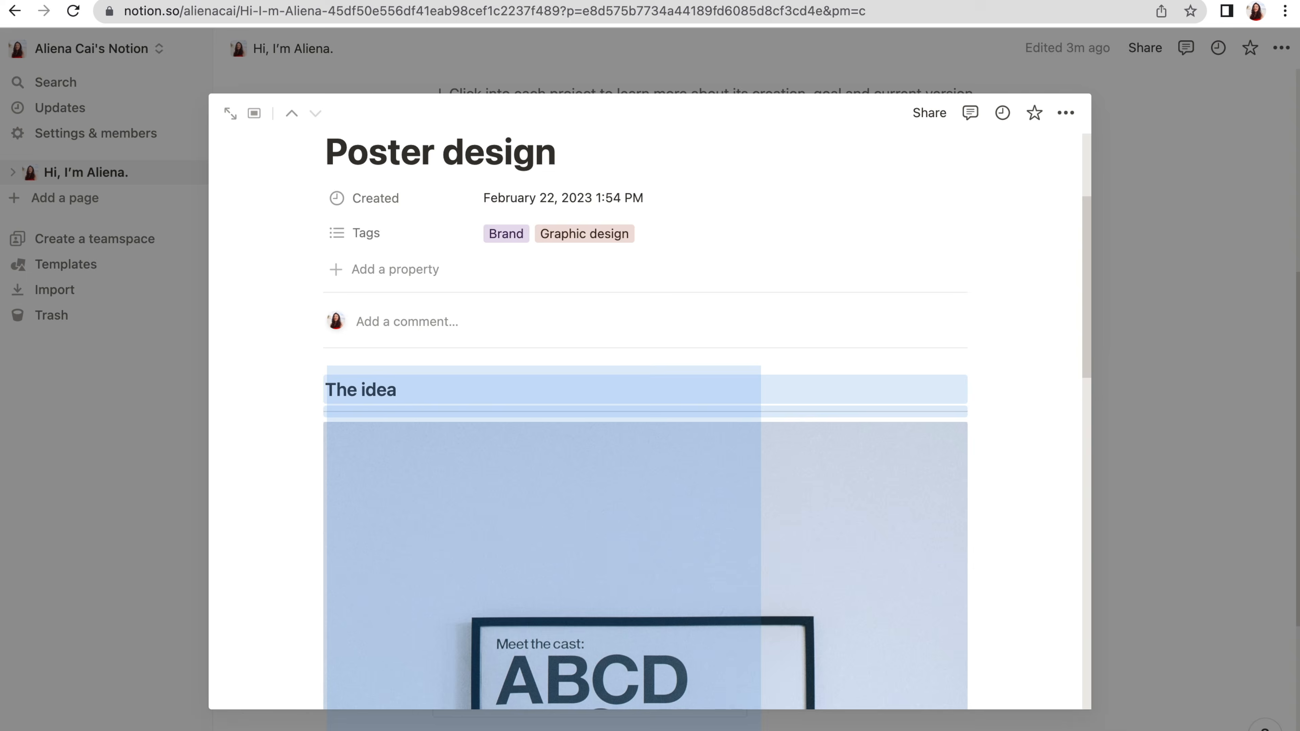
key("BackSpace")
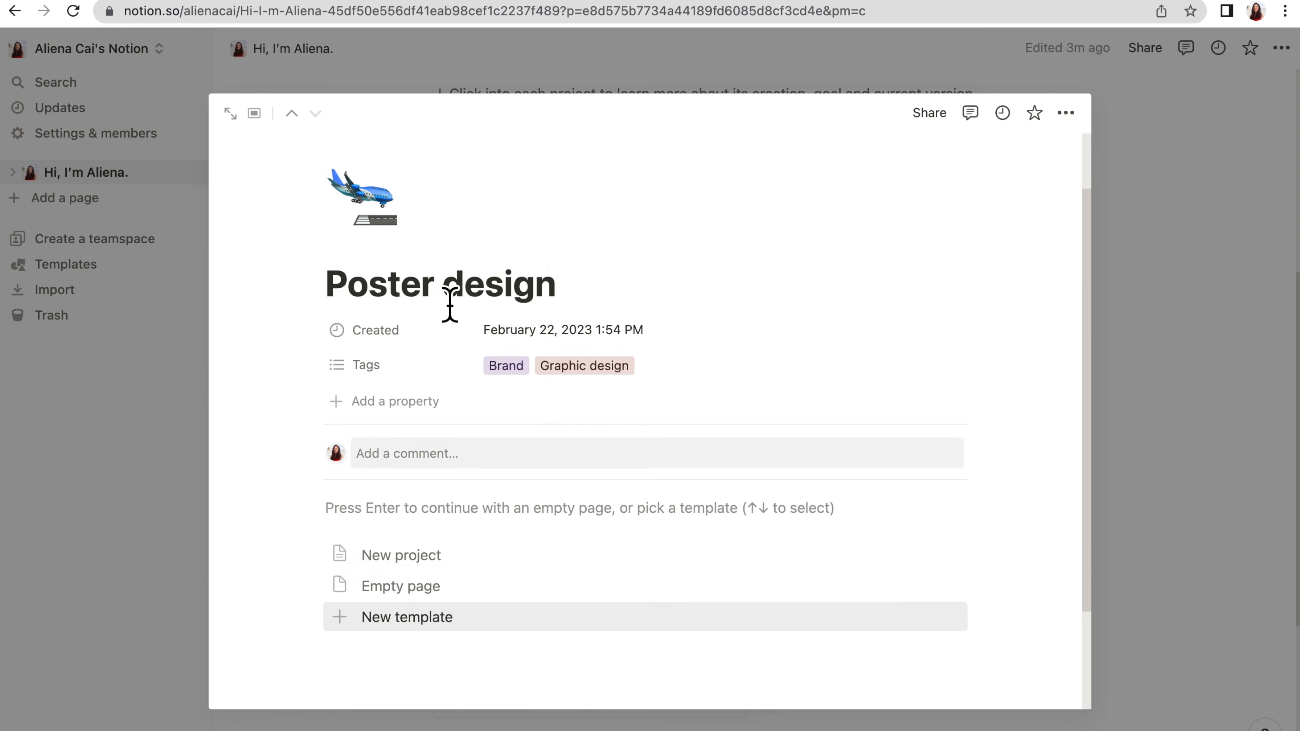
type("Sha")
type("dow a Student")
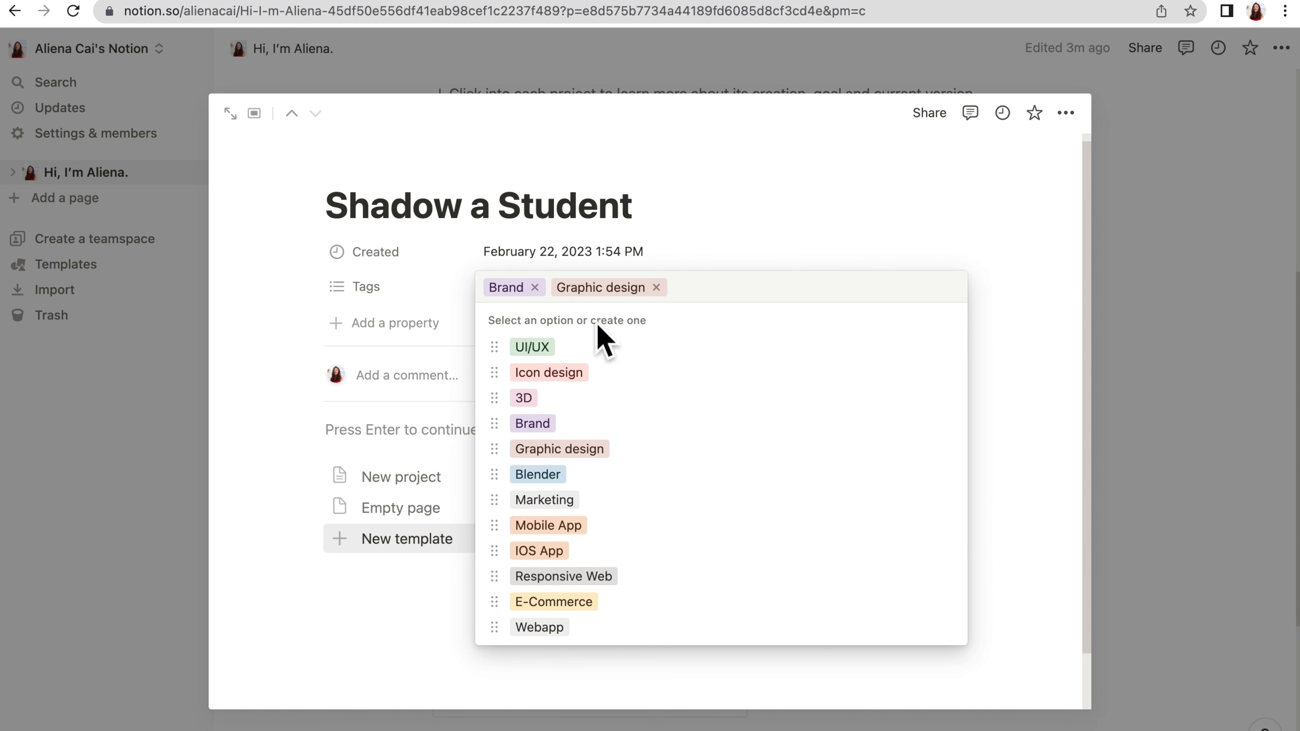
Replace the Shadow a Student project's Brand and Graphic design tags with UI/UX and Responsive Web
key("BackSpace")
key("BackSpace")
left_click(601, 344)
left_click(563, 575)
key("Escape")
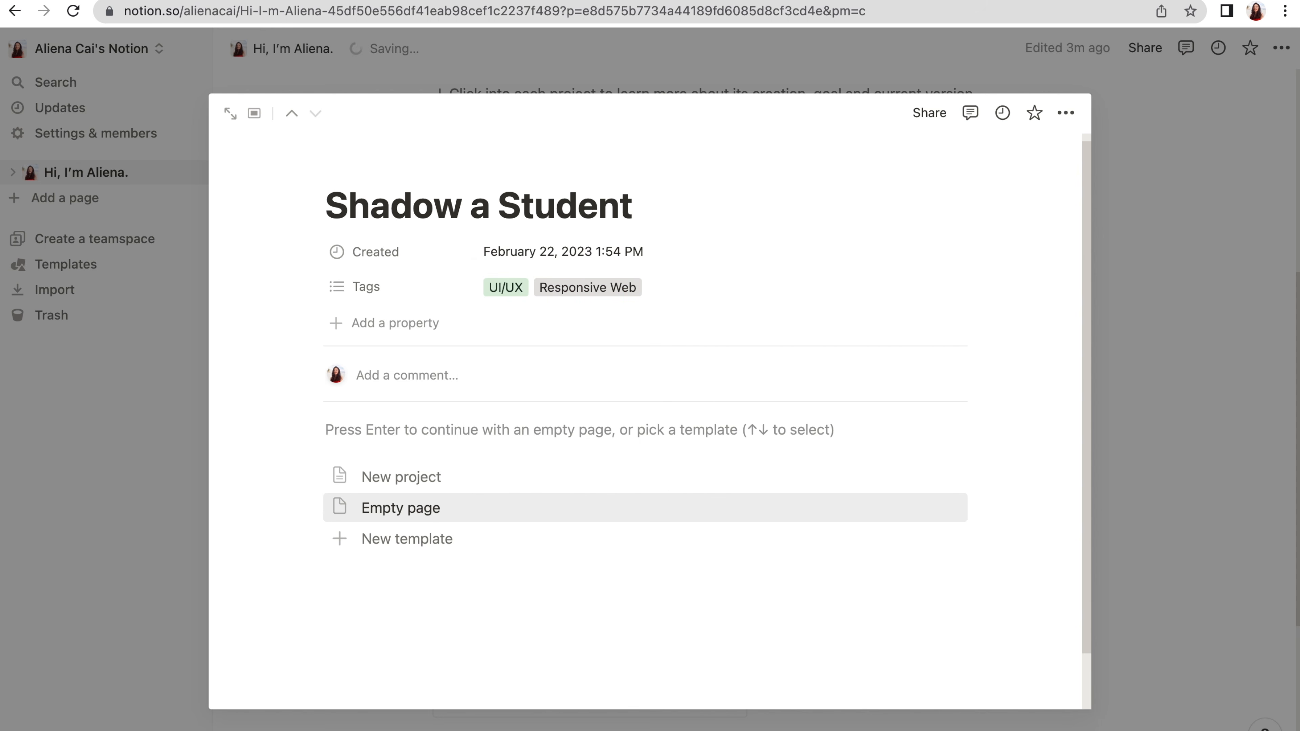
Add the project mockup image to the Shadow a Student page and return to the portfolio home page
left_click_drag(471, 435, 471, 435)
left_click(1148, 293)
scroll(1149, 400, "up", 2)
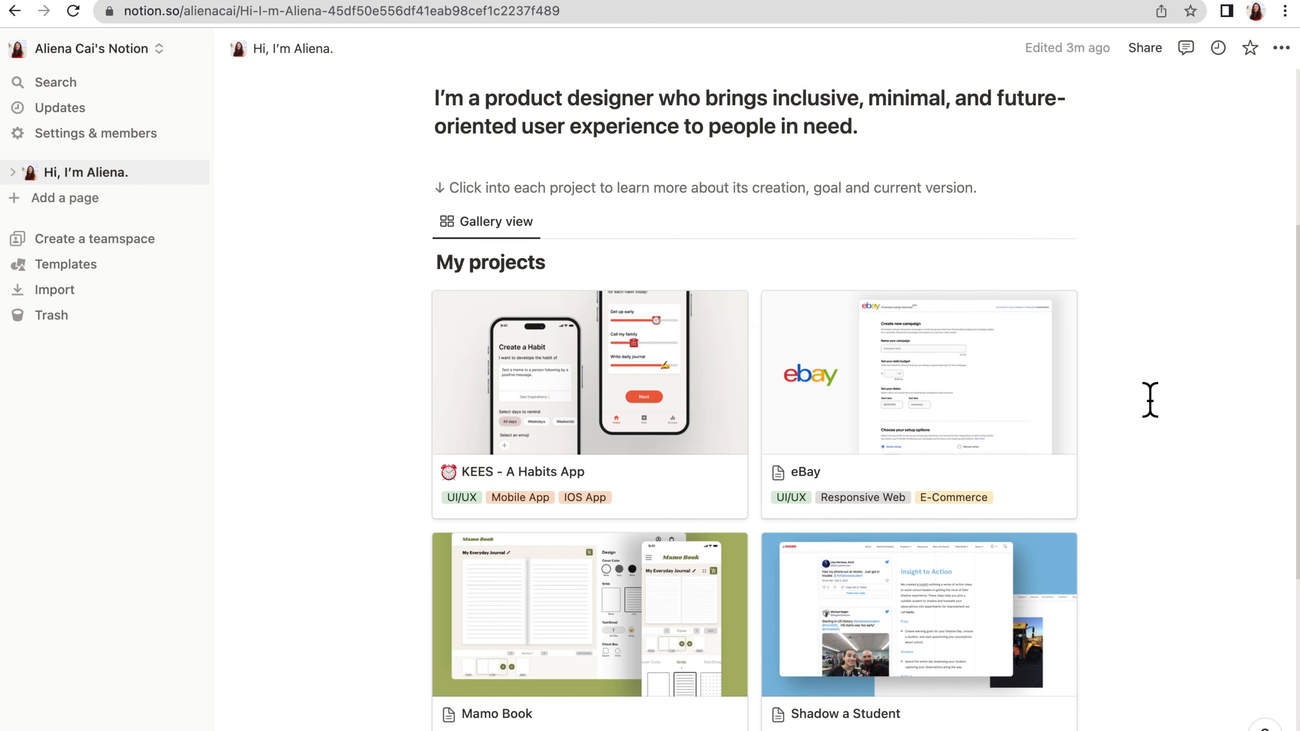
scroll(1150, 399, "down", 2)
scroll(1149, 399, "down", 5)
left_click(743, 591)
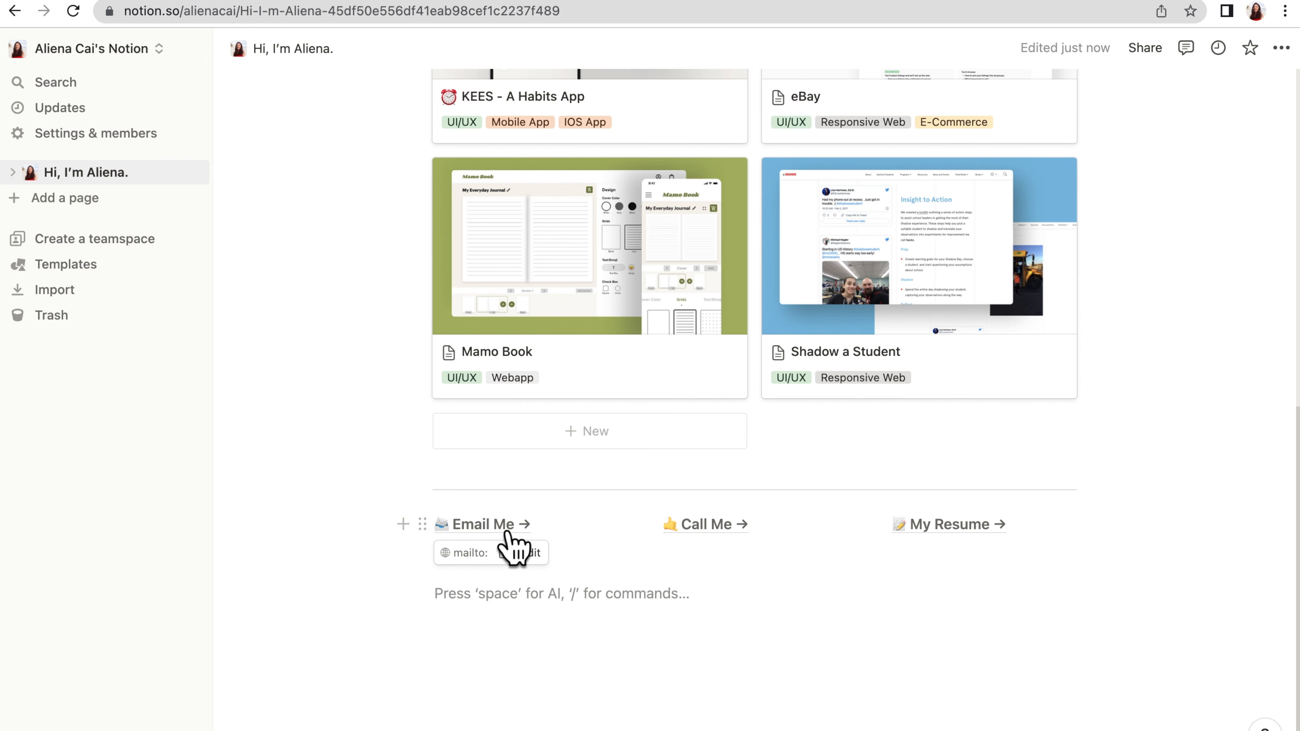
left_click(533, 554)
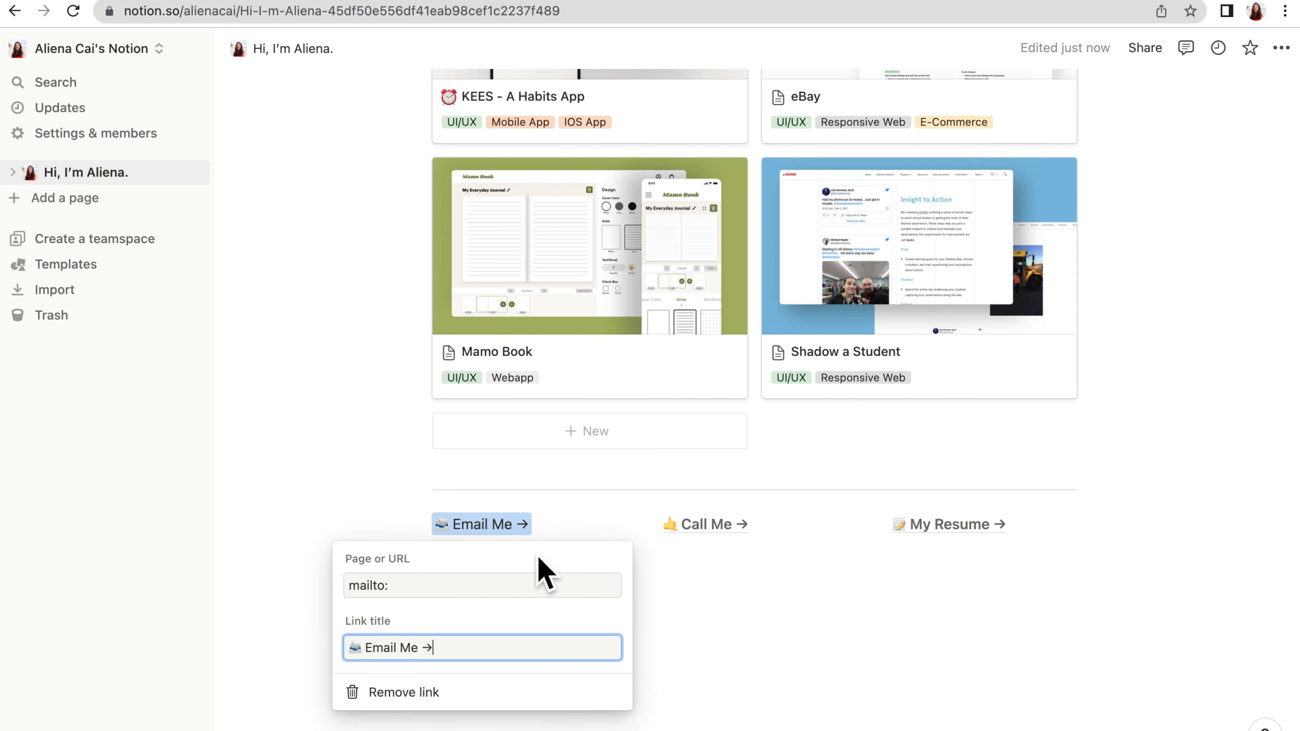
left_click(696, 602)
Replace the footer's contact and resume links with one line of "linkedin", the e-mail address and phone number, and delete the leftover empty column
left_click_drag(974, 563, 441, 540)
key("BackSpace")
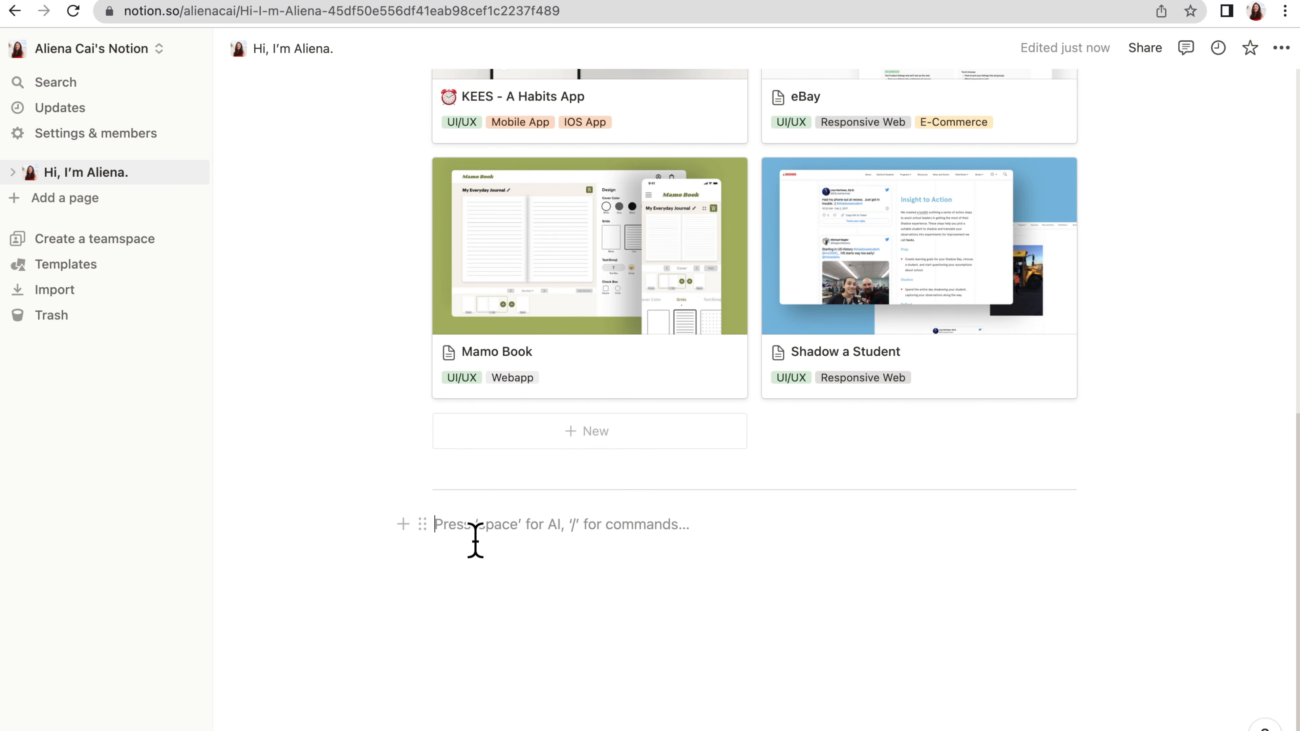
type("lin")
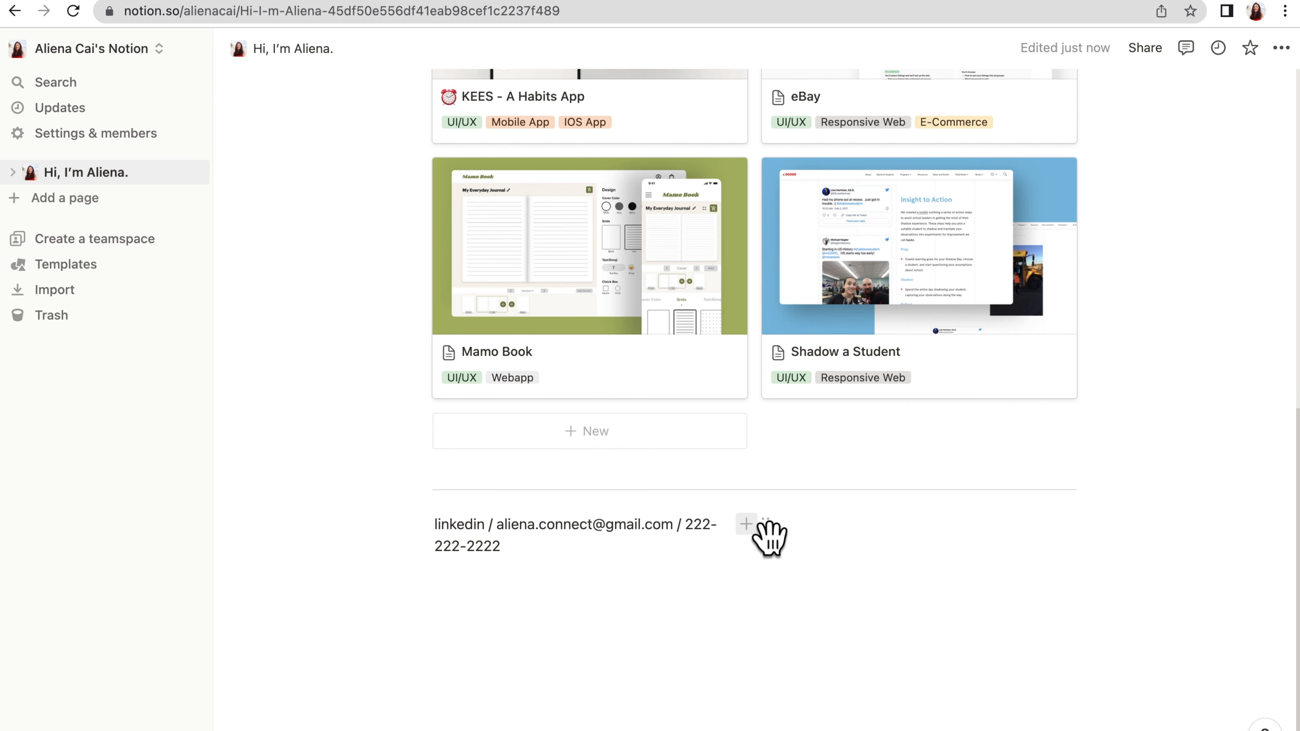
left_click(768, 526)
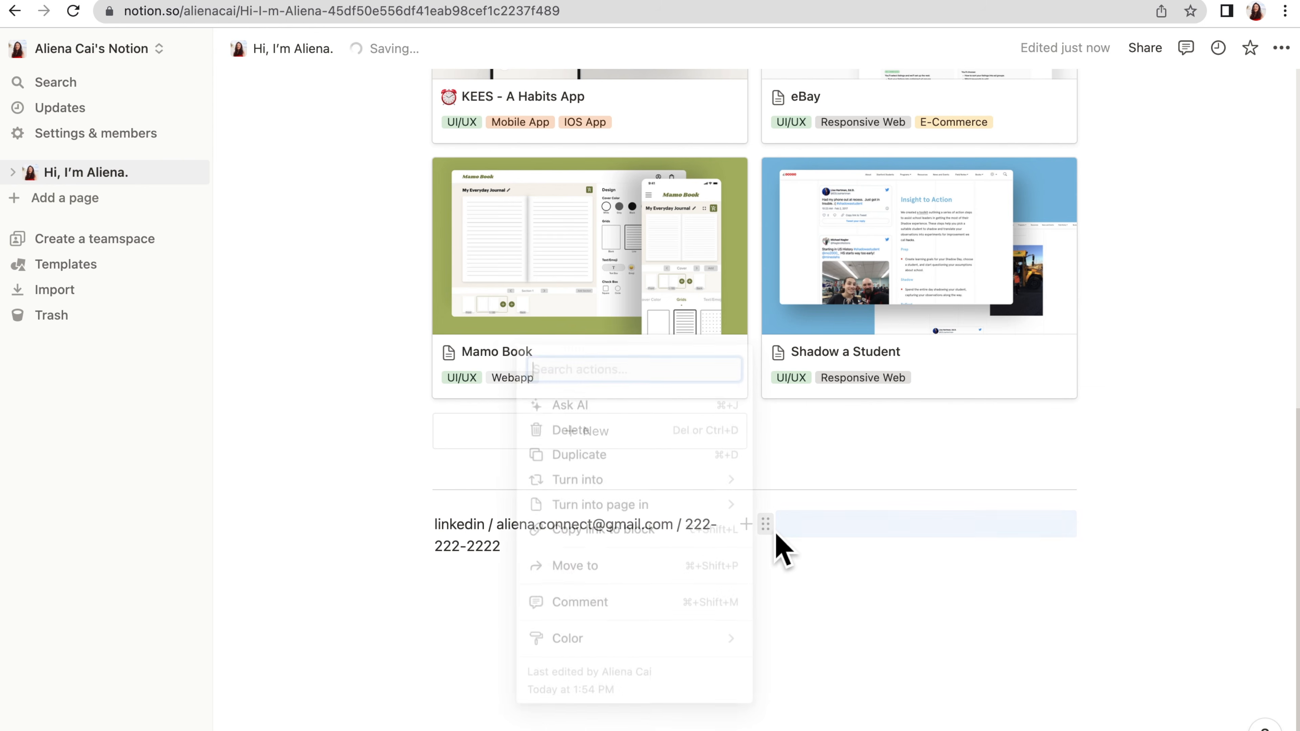
left_click(611, 428)
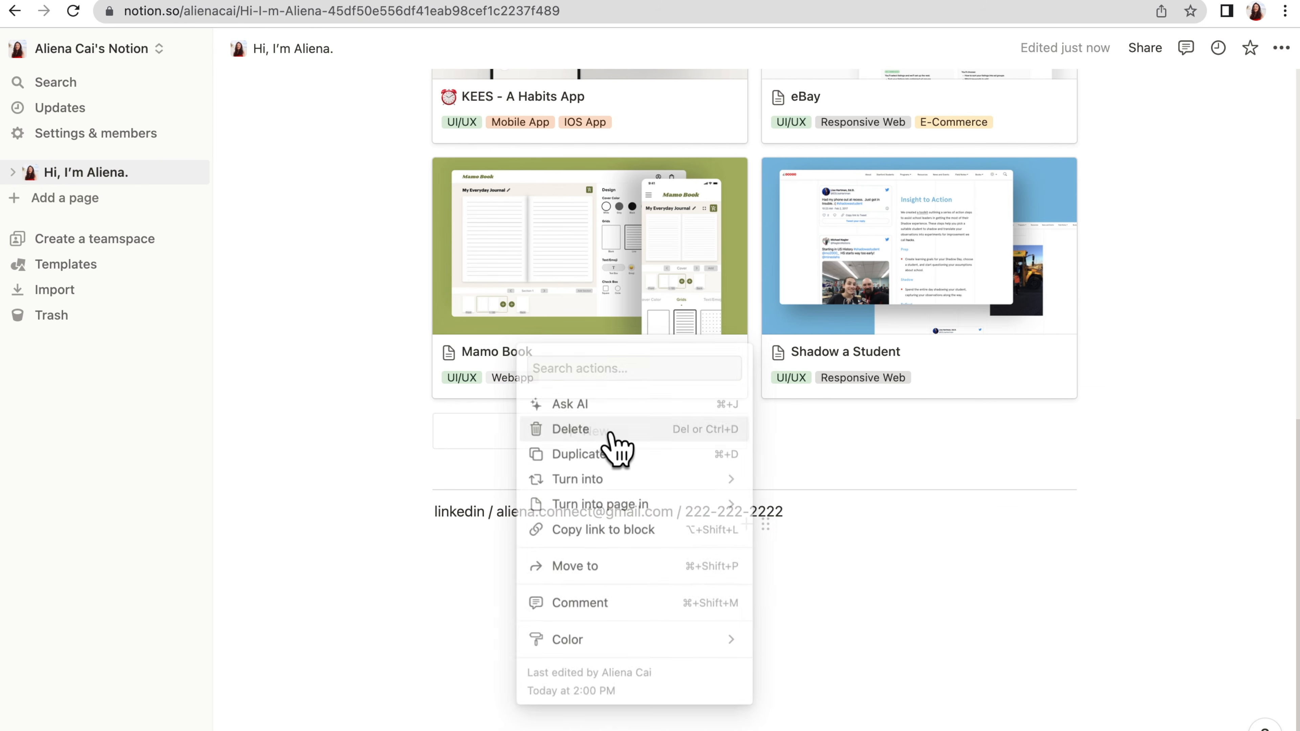
Add a "©2023 … All Rights Reserved." line with the owner's name below the contacts, and open link entry for the word "linkedin"
left_click(583, 552)
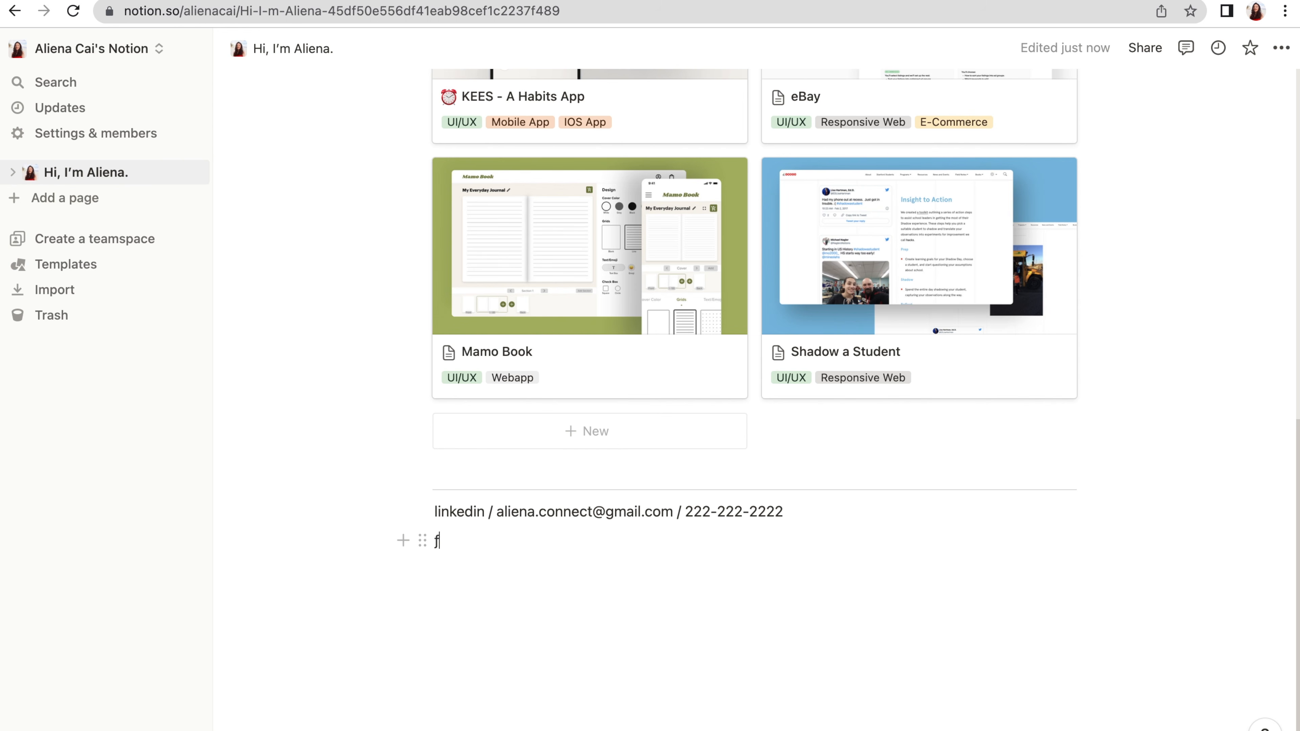
type("©")
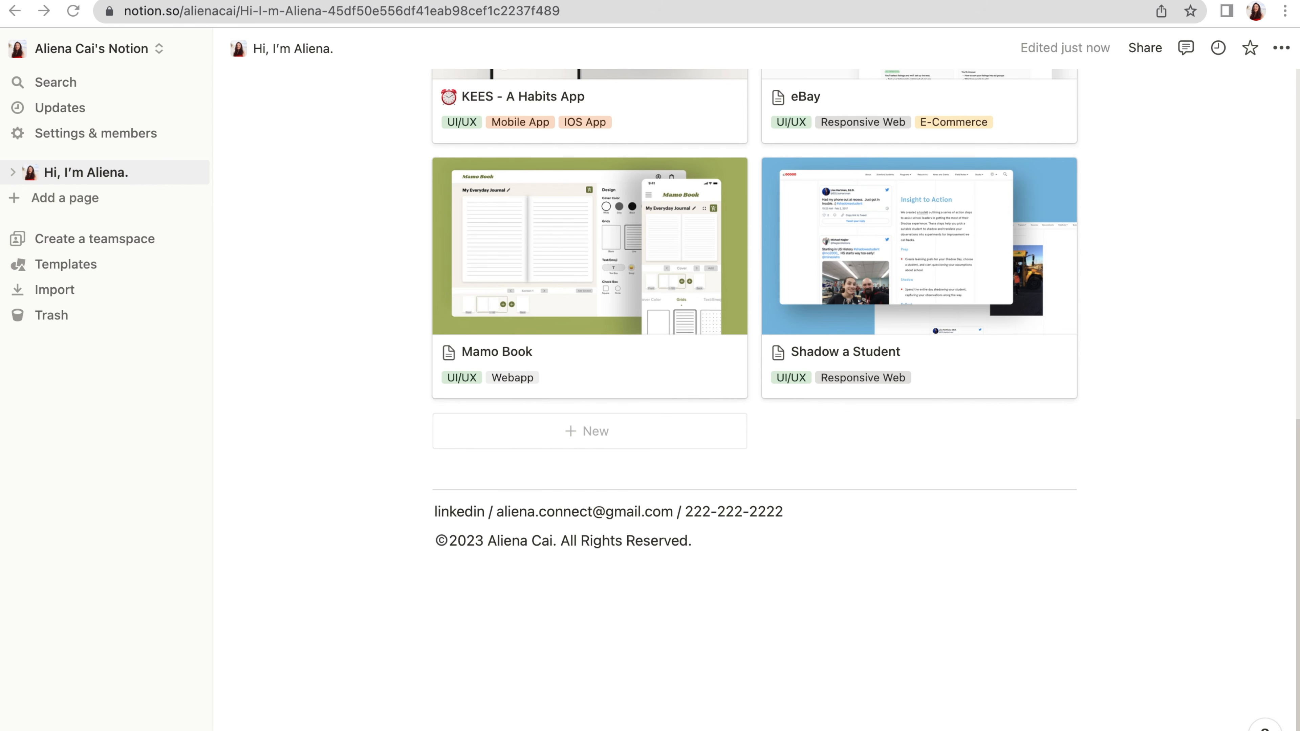
double_click(456, 512)
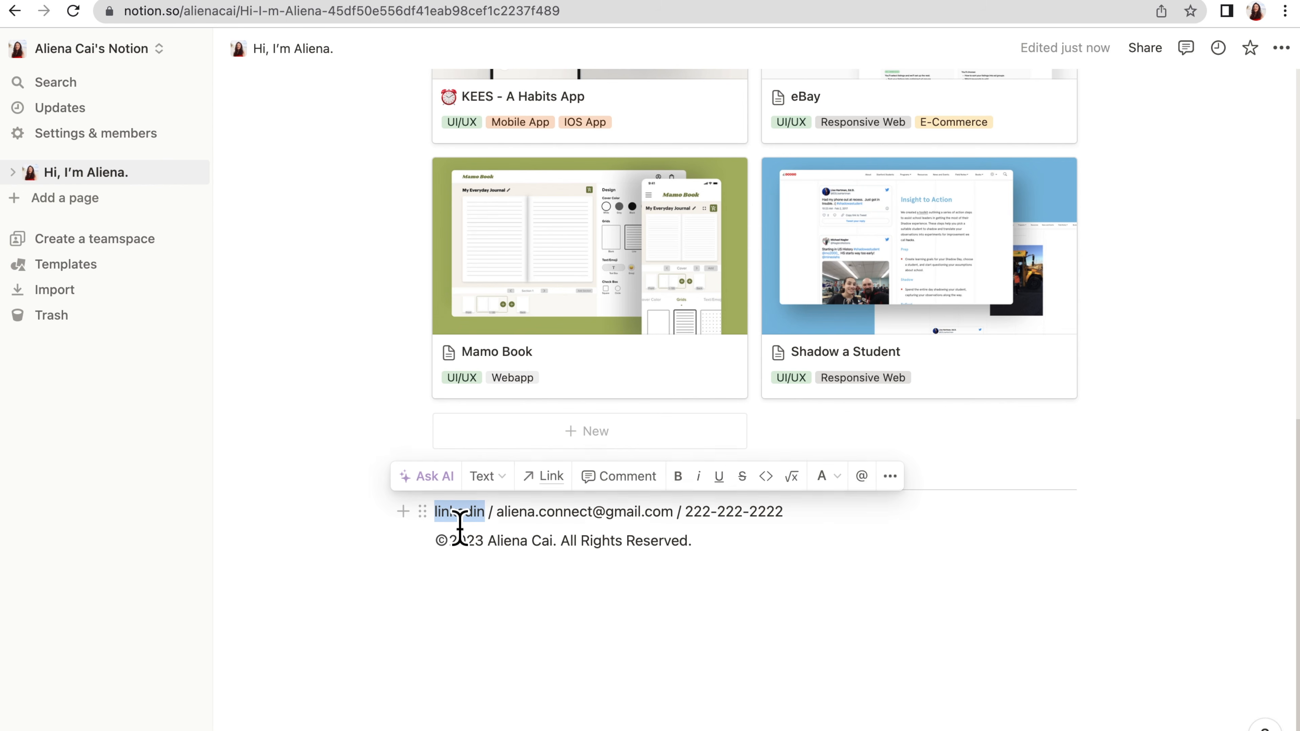
left_click(545, 476)
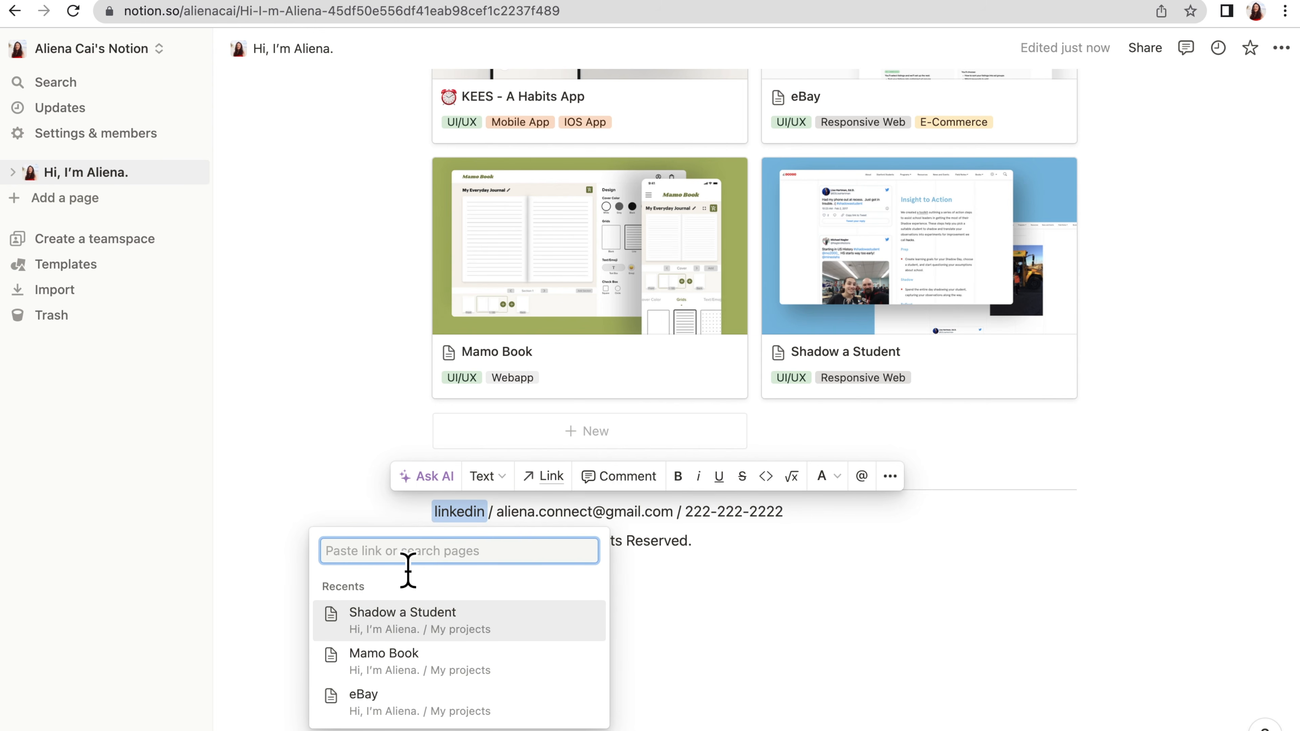
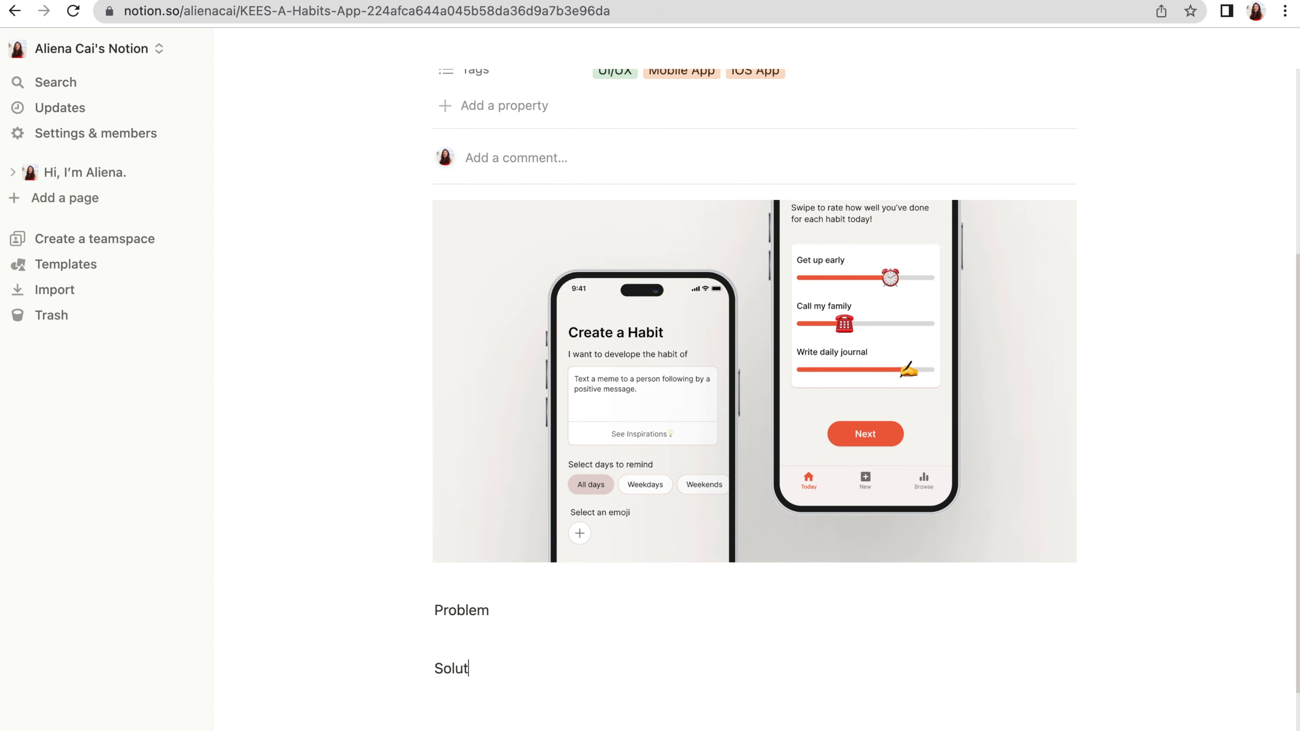
Complete the section titles below the KEES mockup image with "Solution" and "Process" on separate lines
key("Return")
type("Process")
left_click_drag(499, 683, 434, 547)
left_click(606, 690)
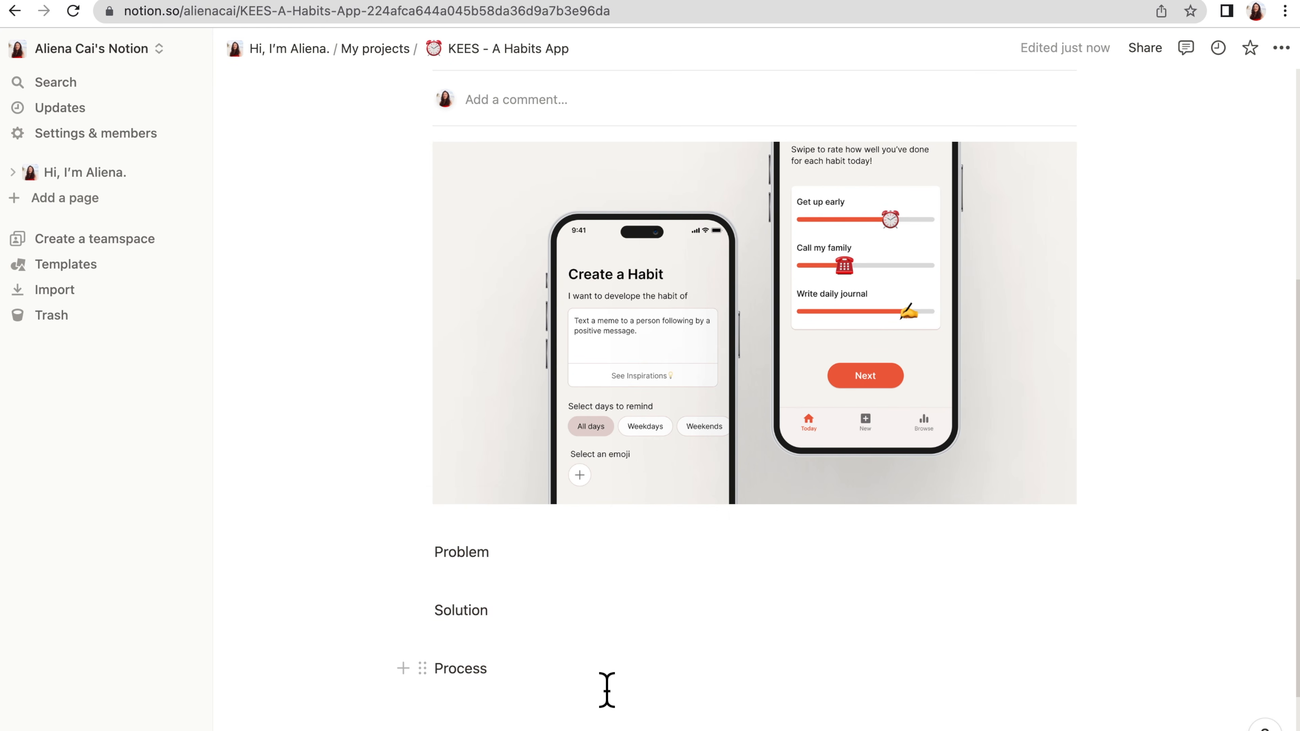
Fix the spelling and grammar of the KEES Problem paragraph with AI and replace the original text with the result
scroll(606, 690, "down", 3)
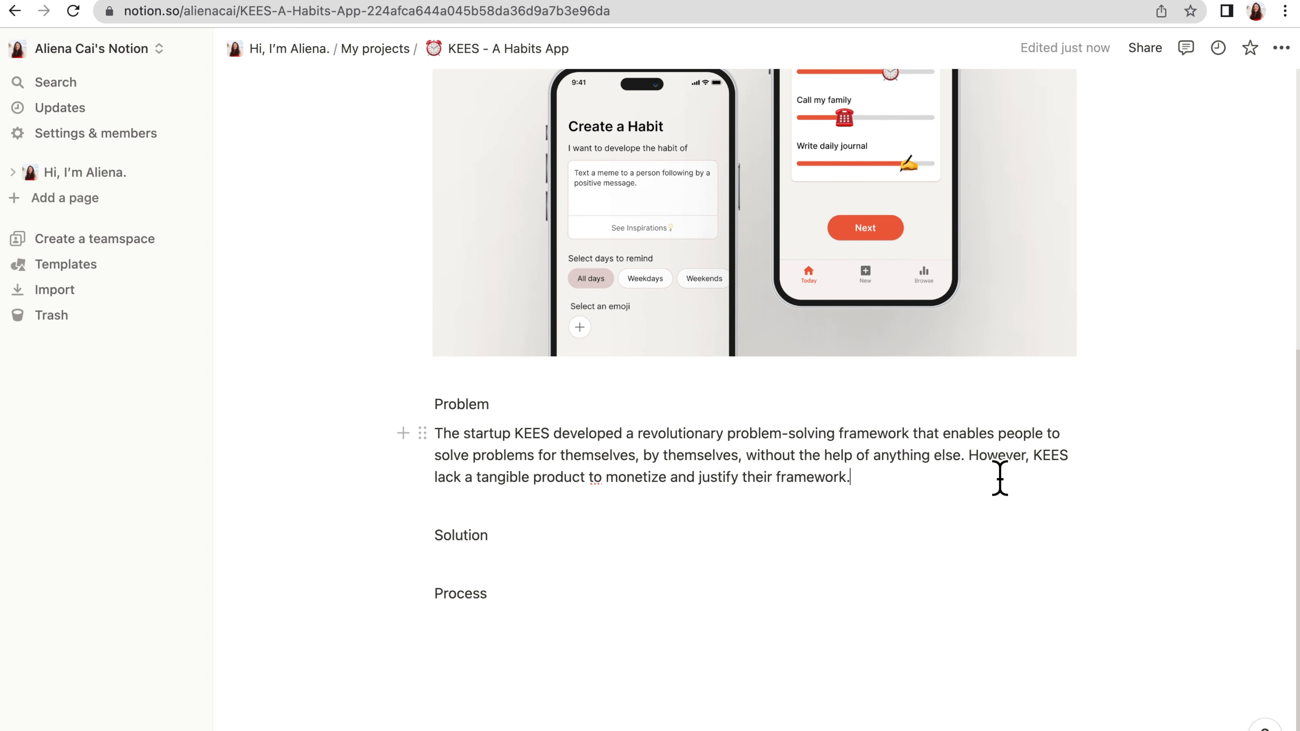
triple_click(840, 456)
left_click(435, 399)
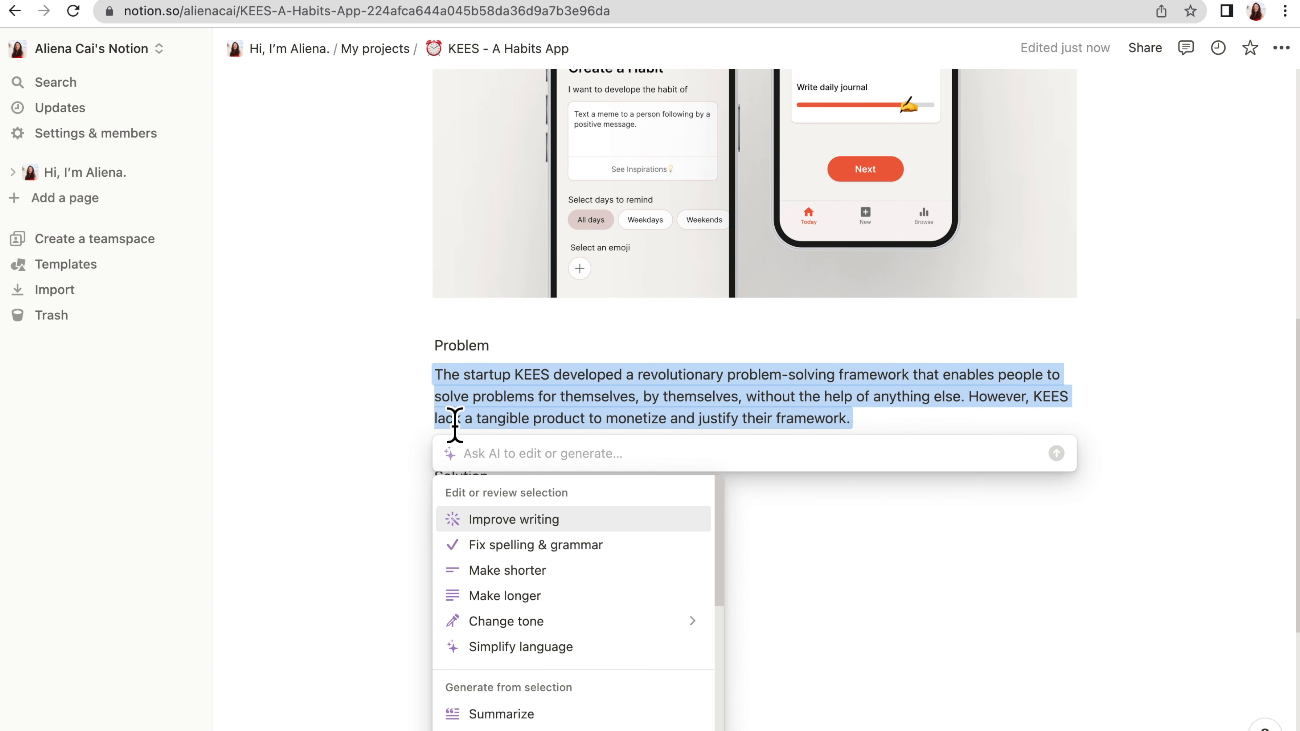
left_click(487, 547)
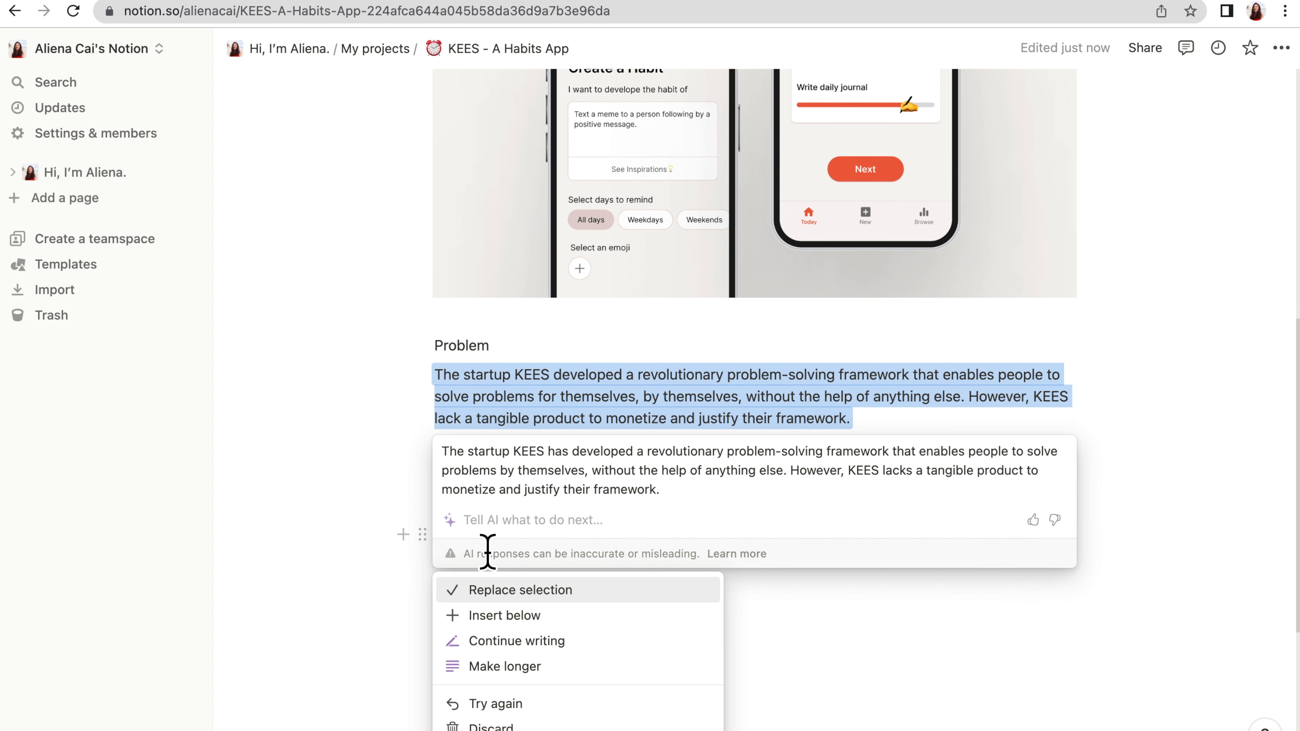
left_click(555, 591)
Write the Solution paragraph about developing the habit app with KEES' founders, PMs, researchers and engineers, ending with its 10K+ user interest
left_click(703, 515)
type("I worked with KEES' founders, PMs, researchers, and engineers to develop a habit app that tracks habits and helps people decide what habit to form in the first place, using the KEES problem-solving framework.")
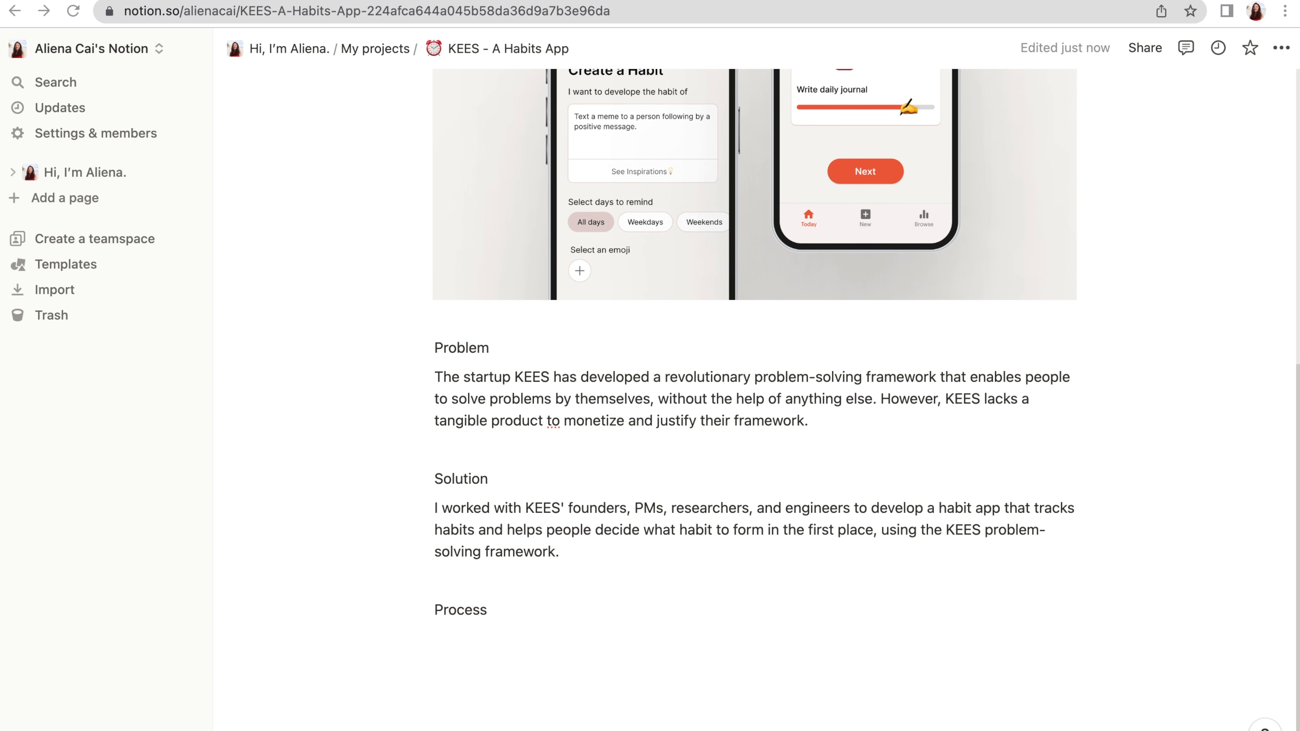
type("This app is now under development and has gained 10K+ user interest.")
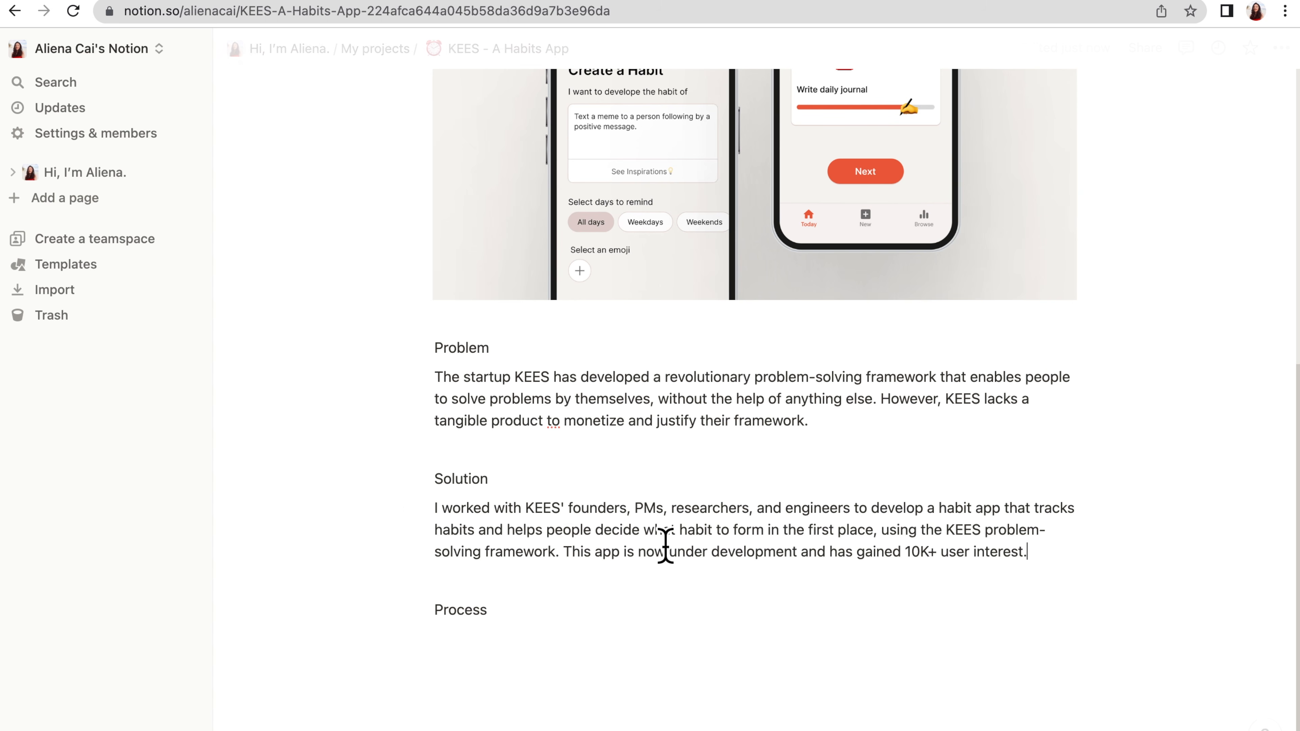
Add a bulleted list below the Solution paragraph with "Create a new habit", "Rate your performance" and "Browse your data"
scroll(665, 543, "down", 1)
left_click(654, 553)
left_click(1084, 527)
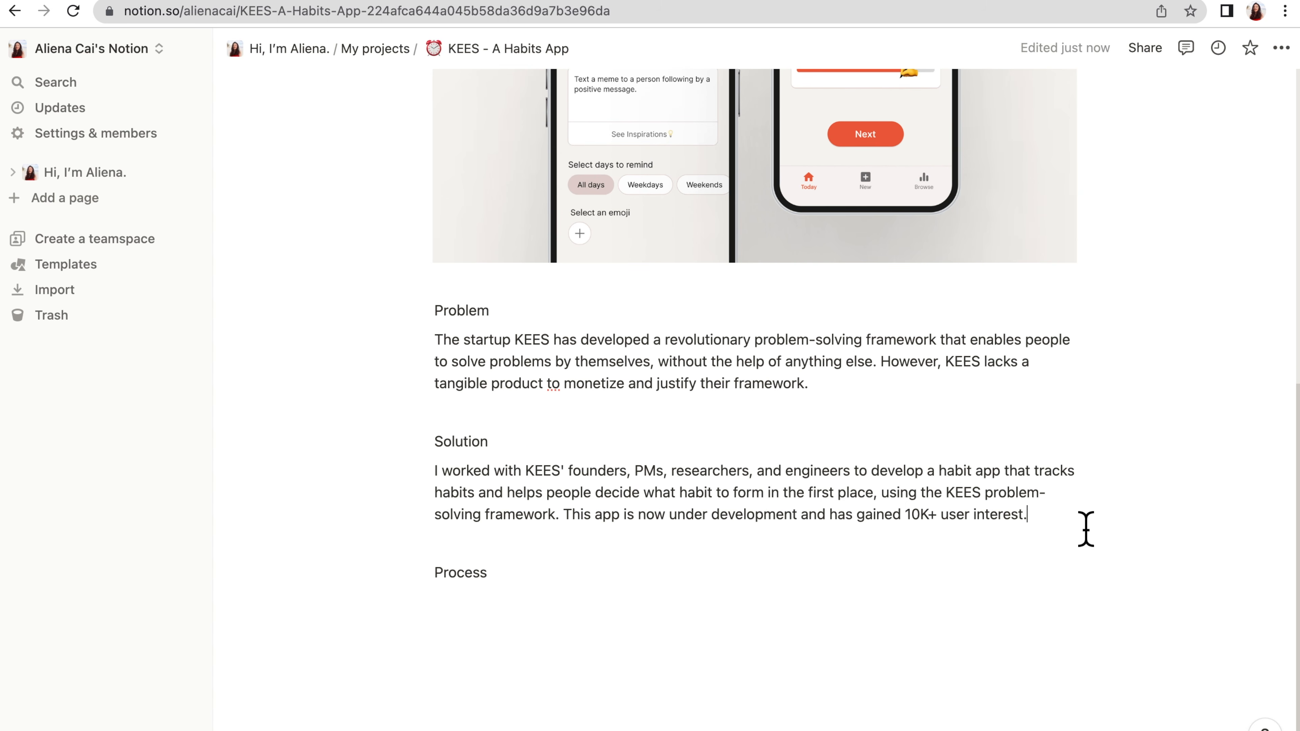
key("Return")
key("Return")
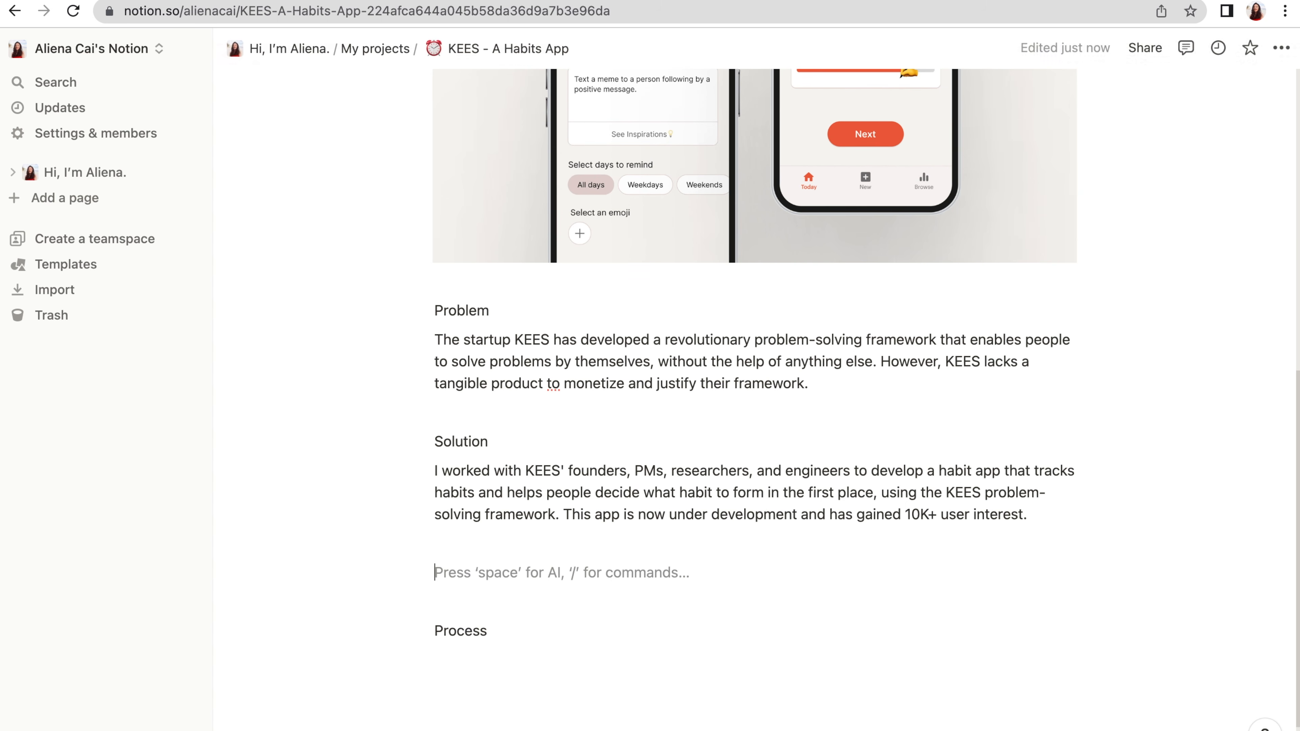
type("- C")
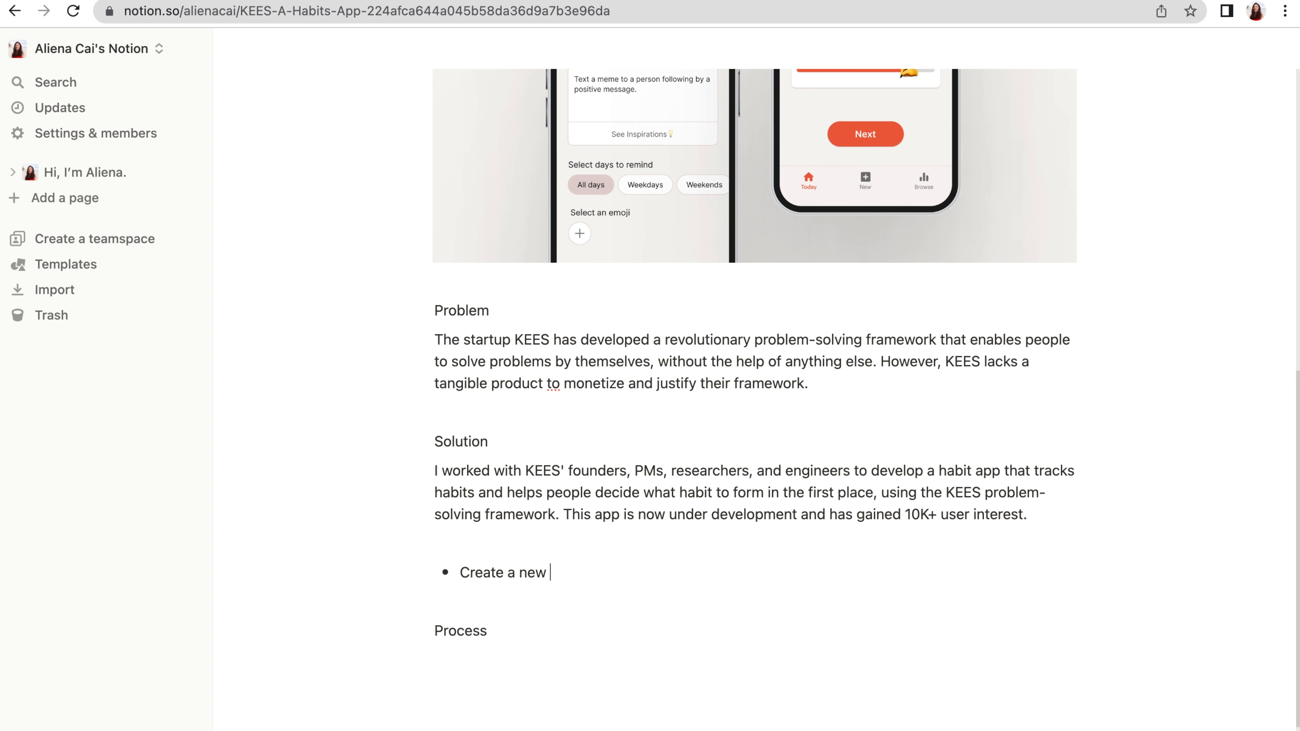
type("reate a new habit")
key("Return")
type("Rat")
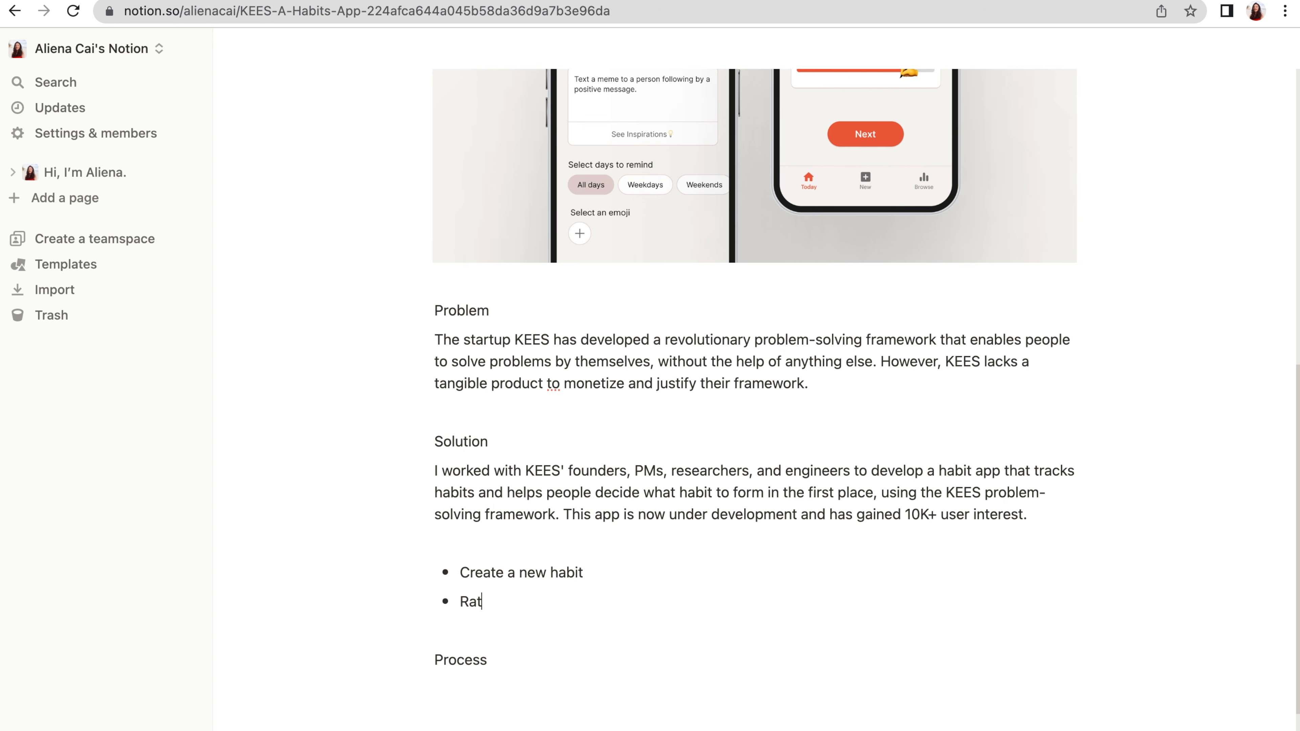
type("e your performance")
key("Return")
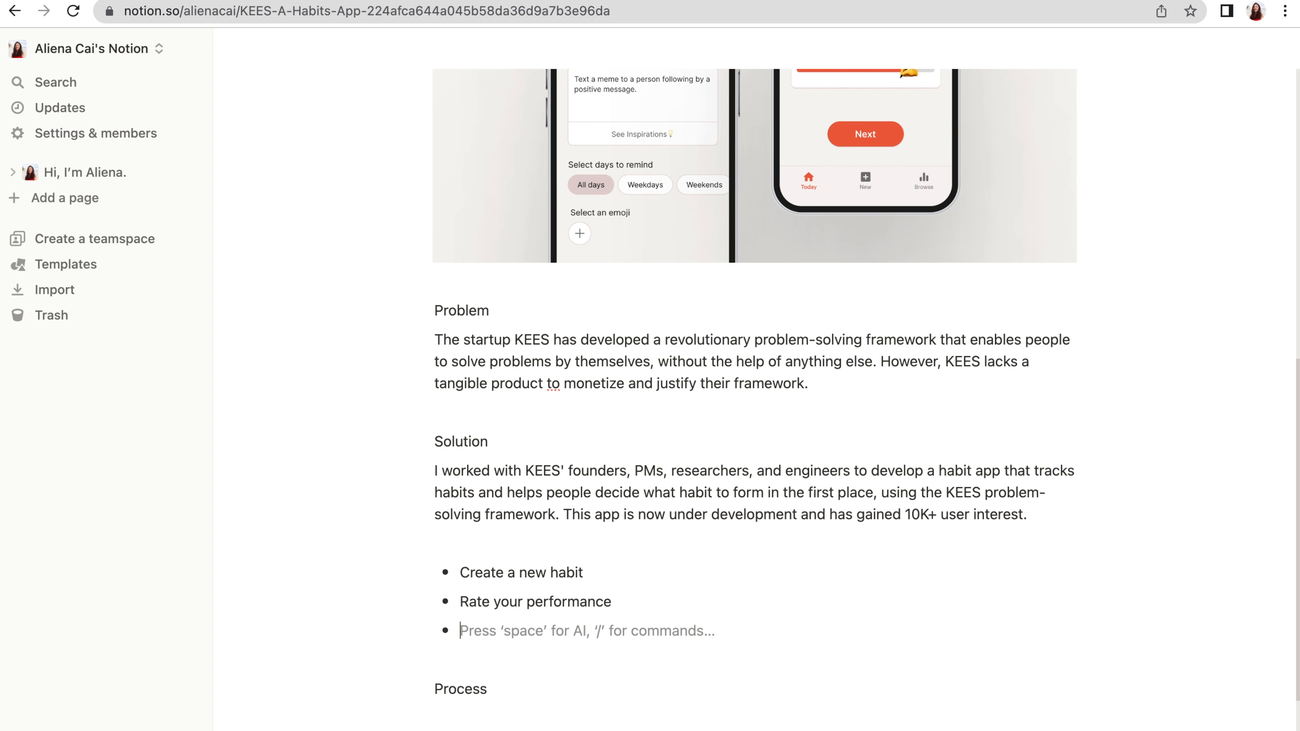
type("B")
key("BackSpace")
type("Browse your data")
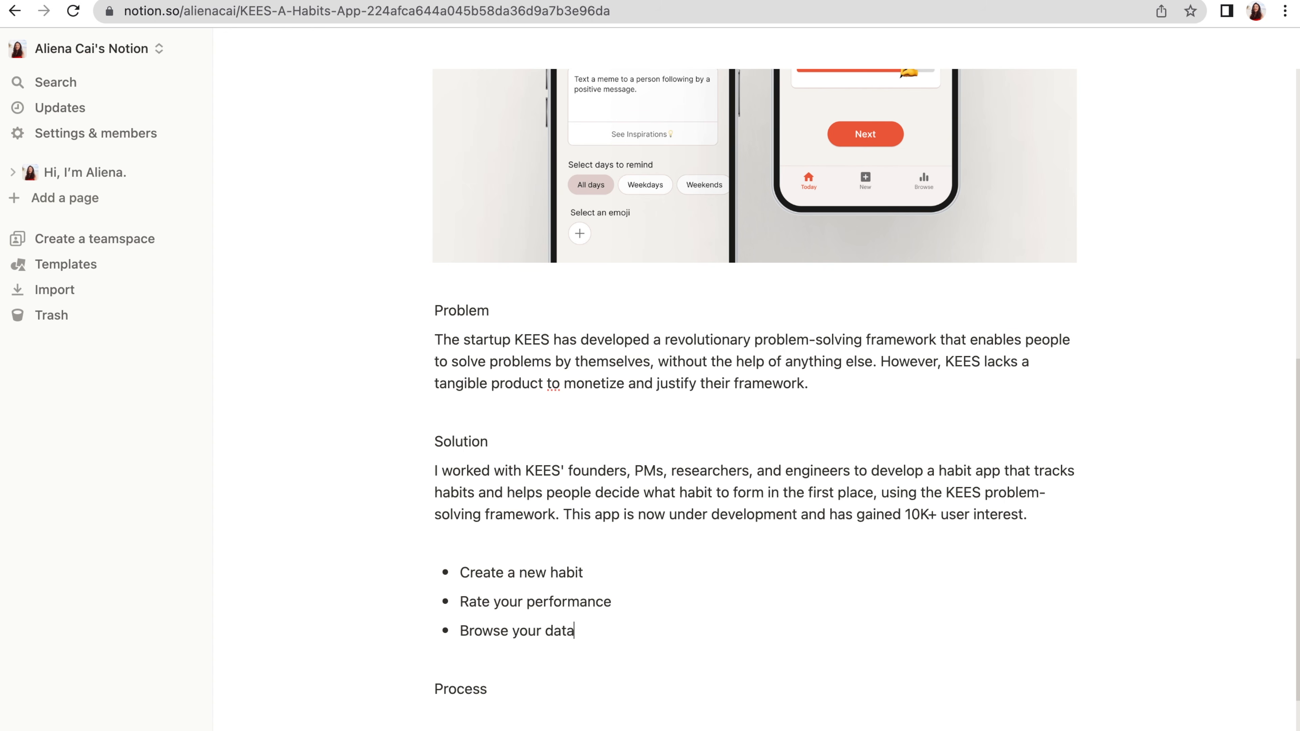
Add a nested bullet under "Create a new habit" about new habit ideas in less than 60 seconds and the see inspiration feature
key("Return")
key("Tab")
type("The create a new habit feature enables users to come up wit")
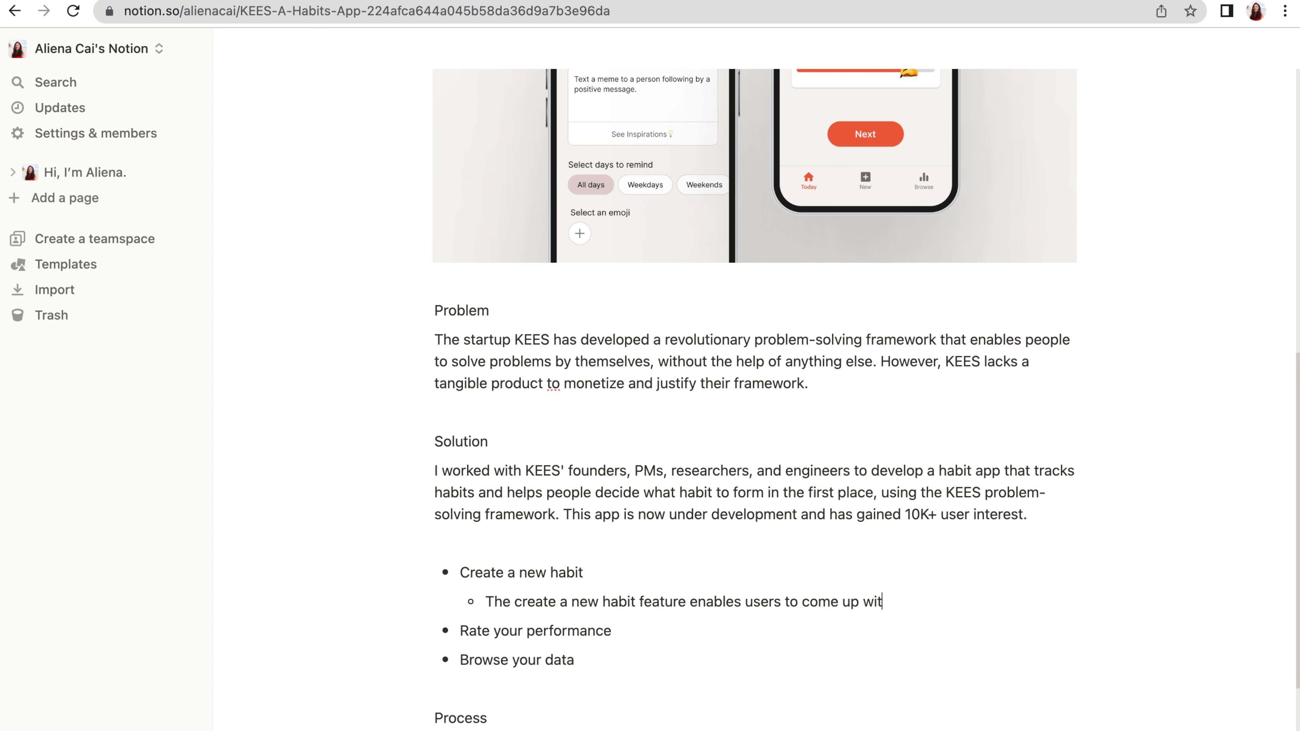
type("h new habits ideas in less than 60 seconds on average. This includes a see inspiration feature.")
Add a nested bullet under "Rate your performance" about rating by dragging the emoji, ending "This feature is both useful and fun."
left_click(740, 662)
key("Return")
key("Tab")
type("Users can rate t")
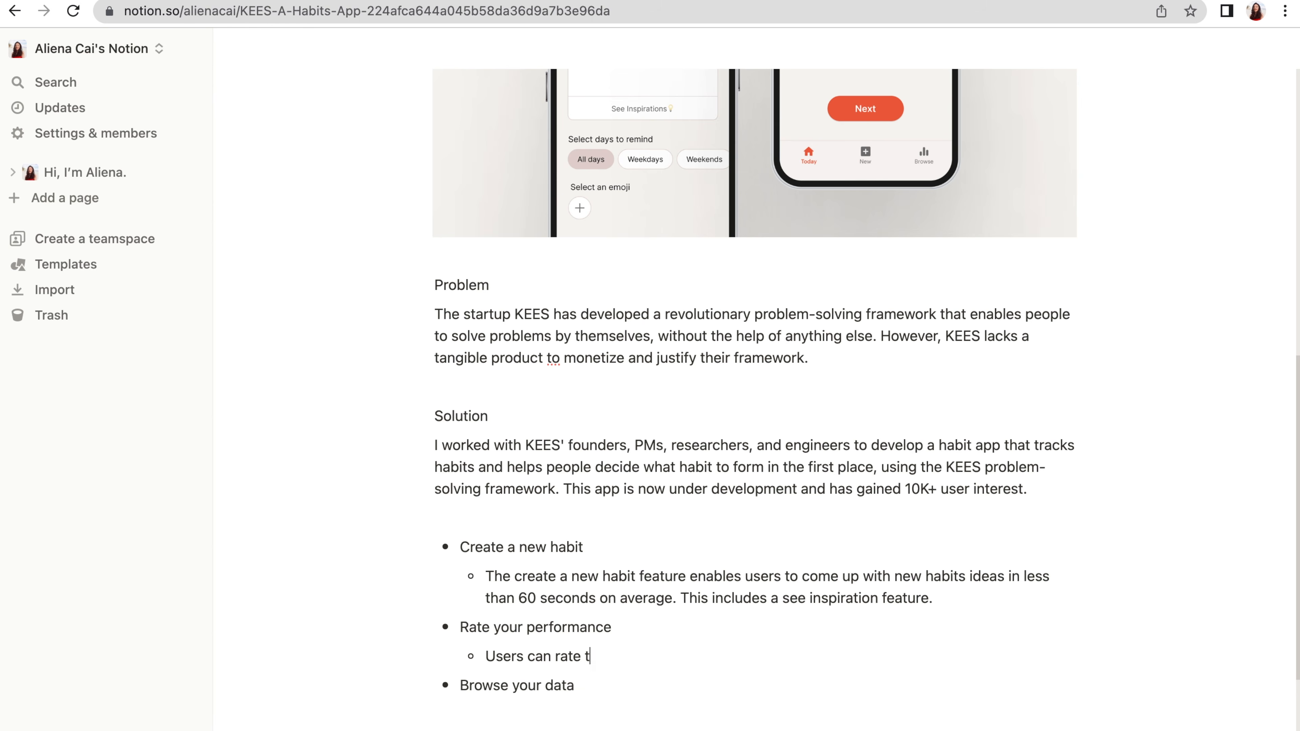
type("ji from left to right. According")
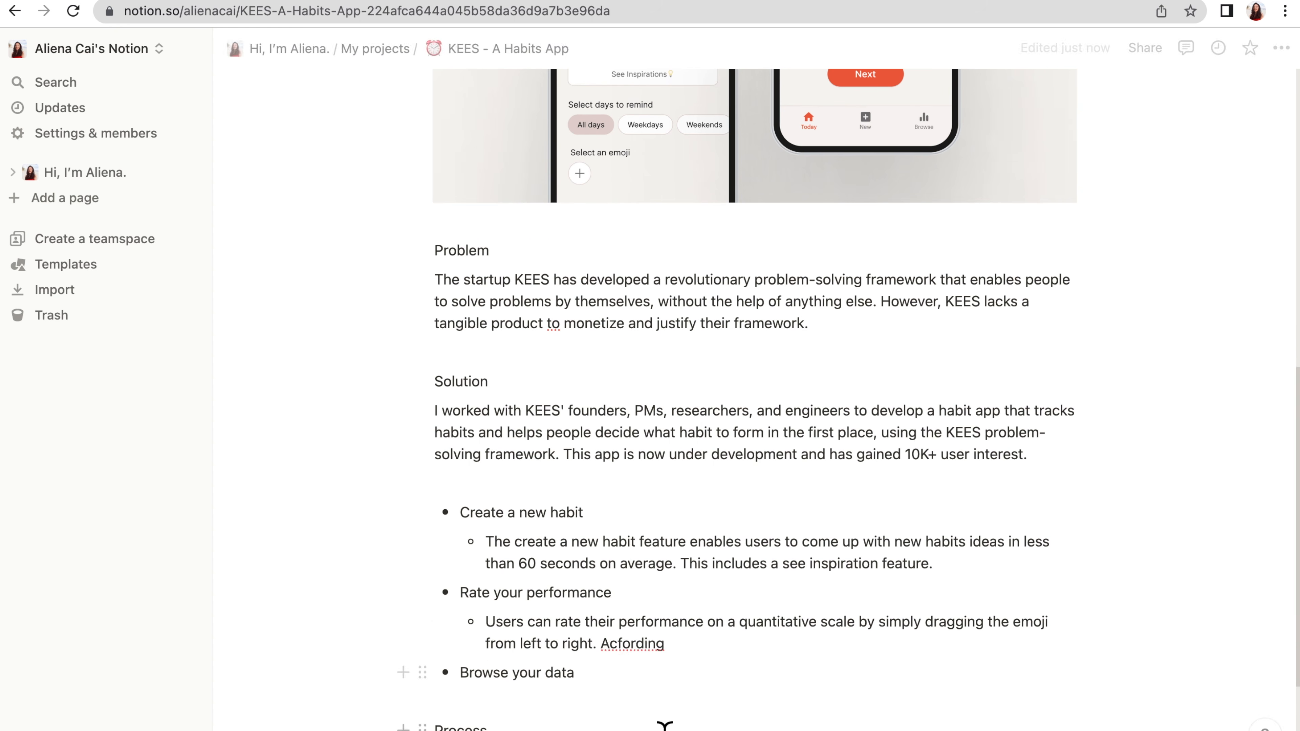
key("BackSpace")
key("BackSpace")
key("BackSpace")
key("BackSpace")
key("BackSpace")
key("BackSpace")
key("BackSpace")
key("BackSpace")
key("BackSpace")
type("This feature was")
key("BackSpace")
key("BackSpace")
key("BackSpace")
key("BackSpace")
type("is both useful and fun.")
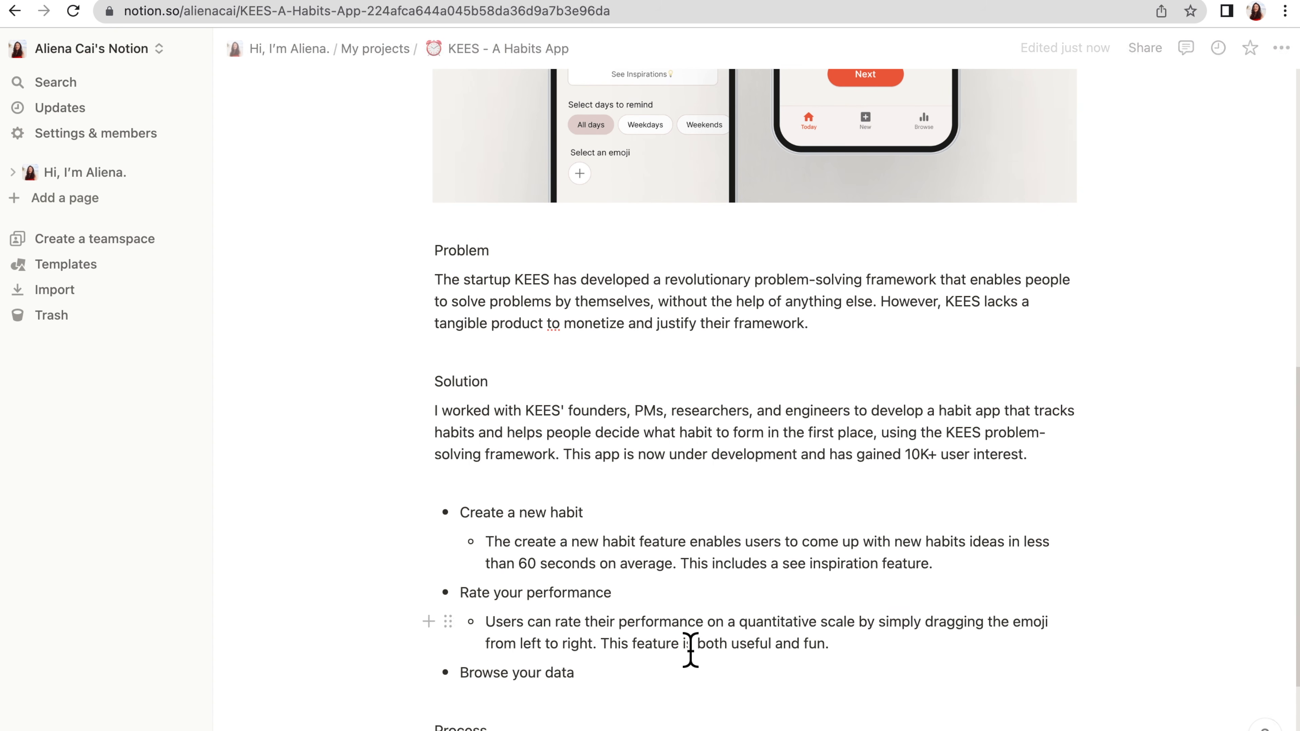
Add a nested bullet under "Browse your data" about accessing habits data from the "Browse" page and analyzing performance based on the charts
triple_click(690, 646)
left_click(479, 586)
left_click(542, 571)
left_click(618, 492)
key("Return")
key("Tab")
type("Users can ")
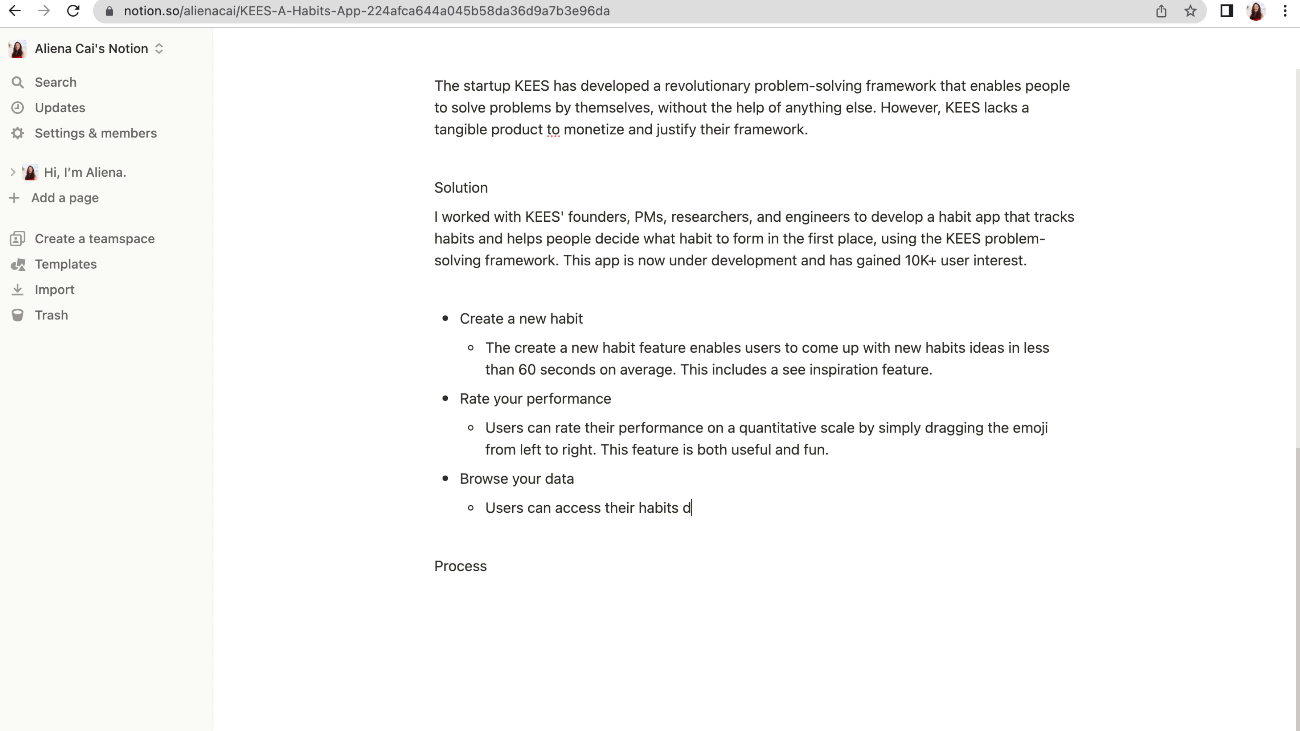
type("performance based on the charts.")
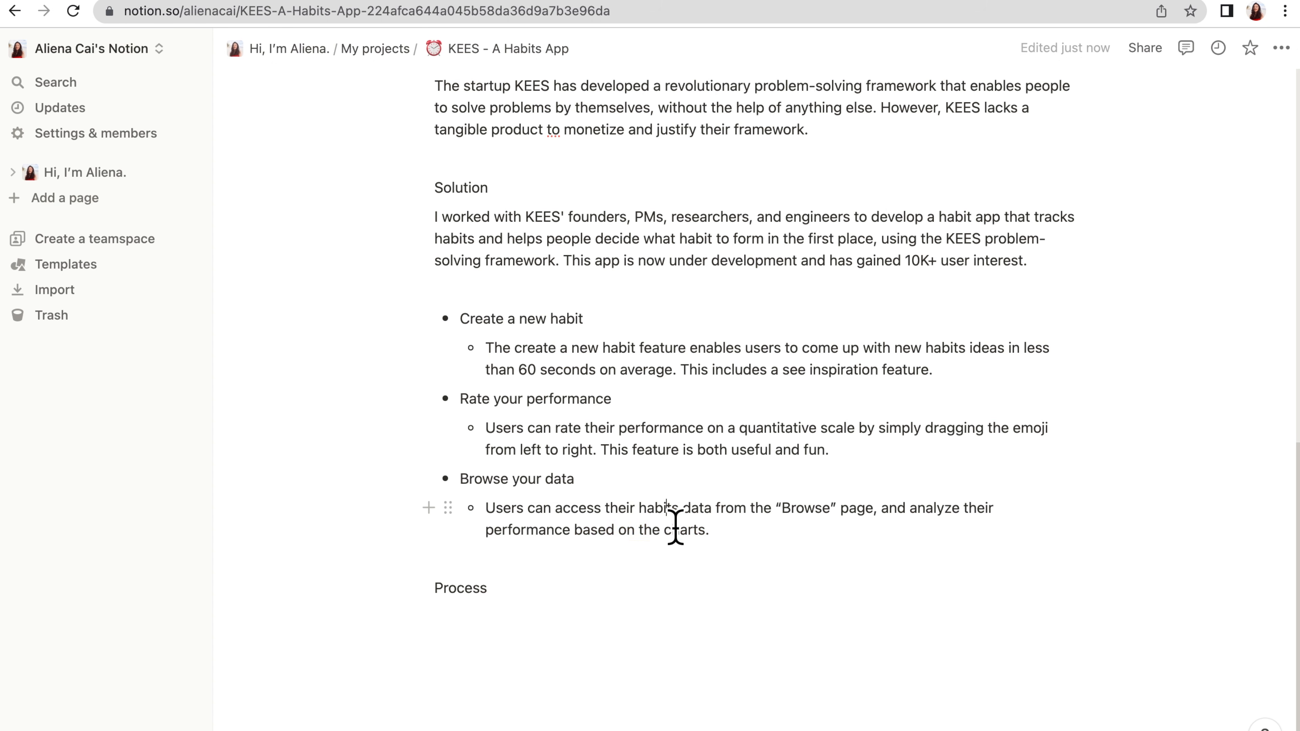
Use AI to change the tone of the nested bullet under "Browse your data" and replace the original text with the result
triple_click(673, 531)
left_click(467, 470)
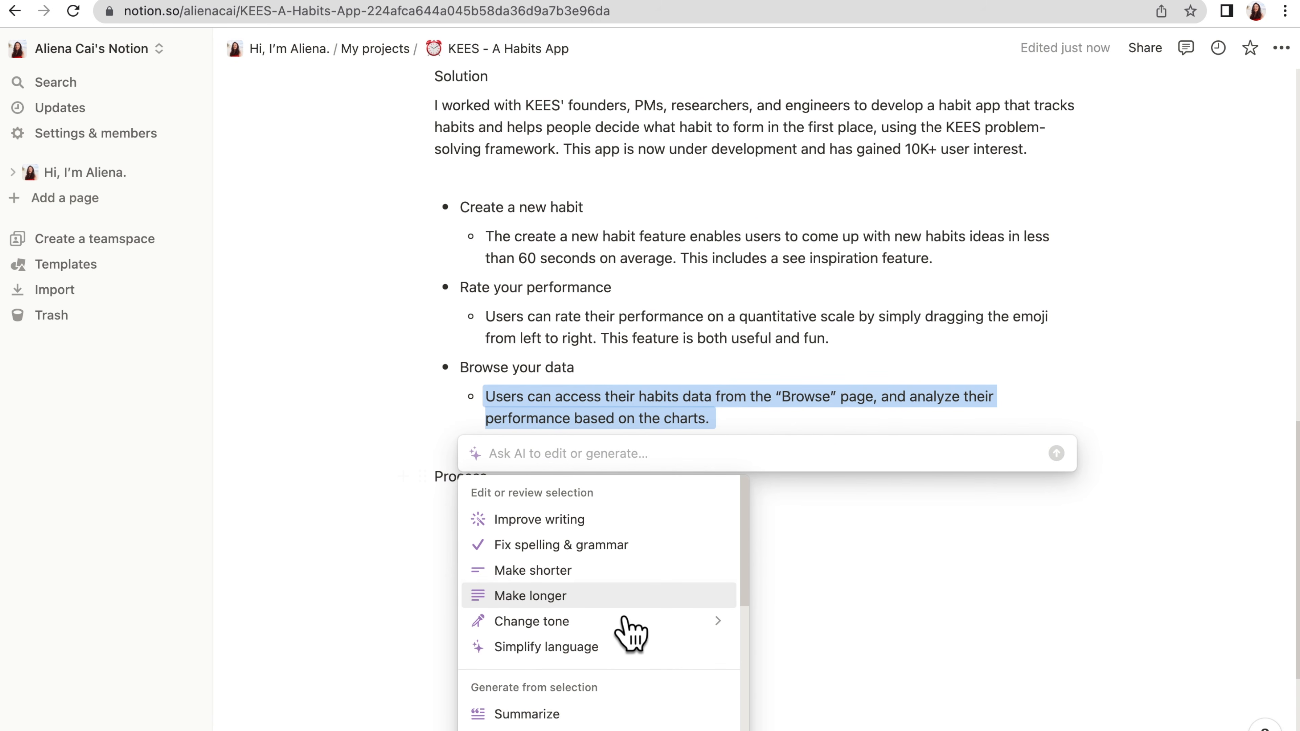
mouse_move(630, 621)
left_click(766, 647)
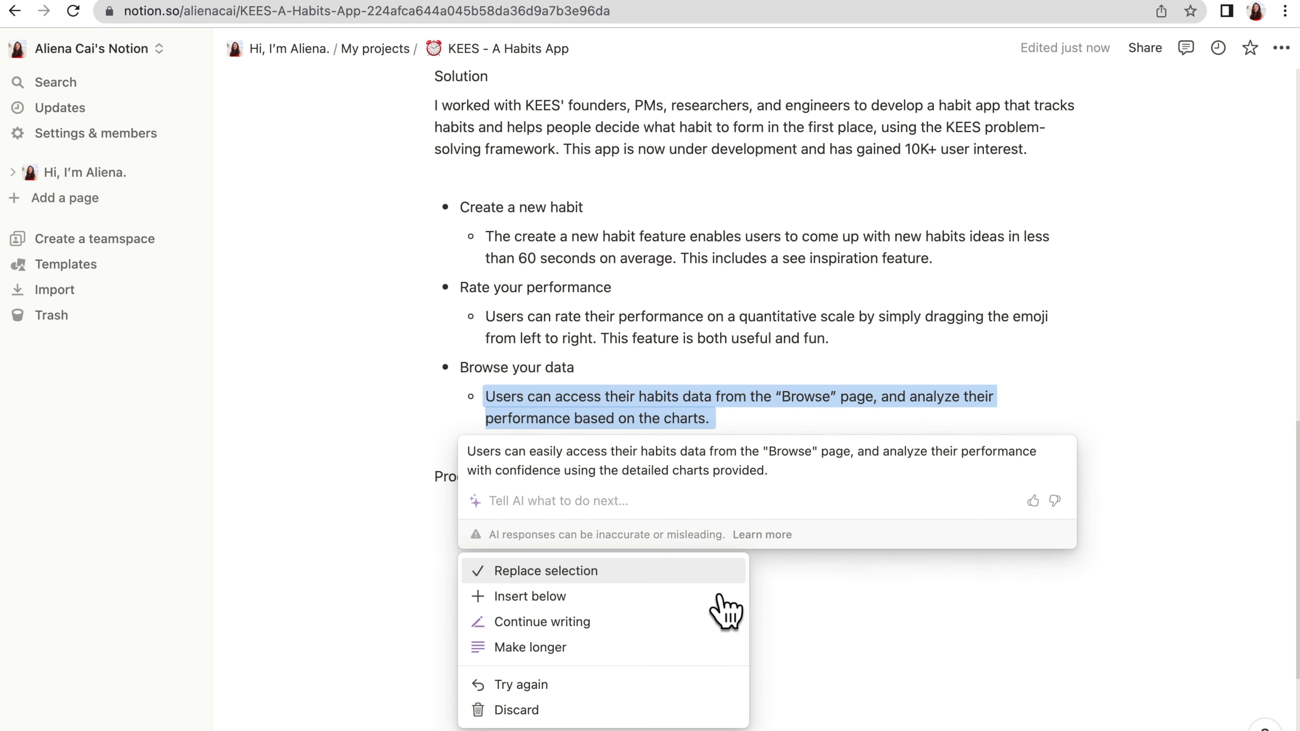
left_click(718, 576)
left_click(942, 512)
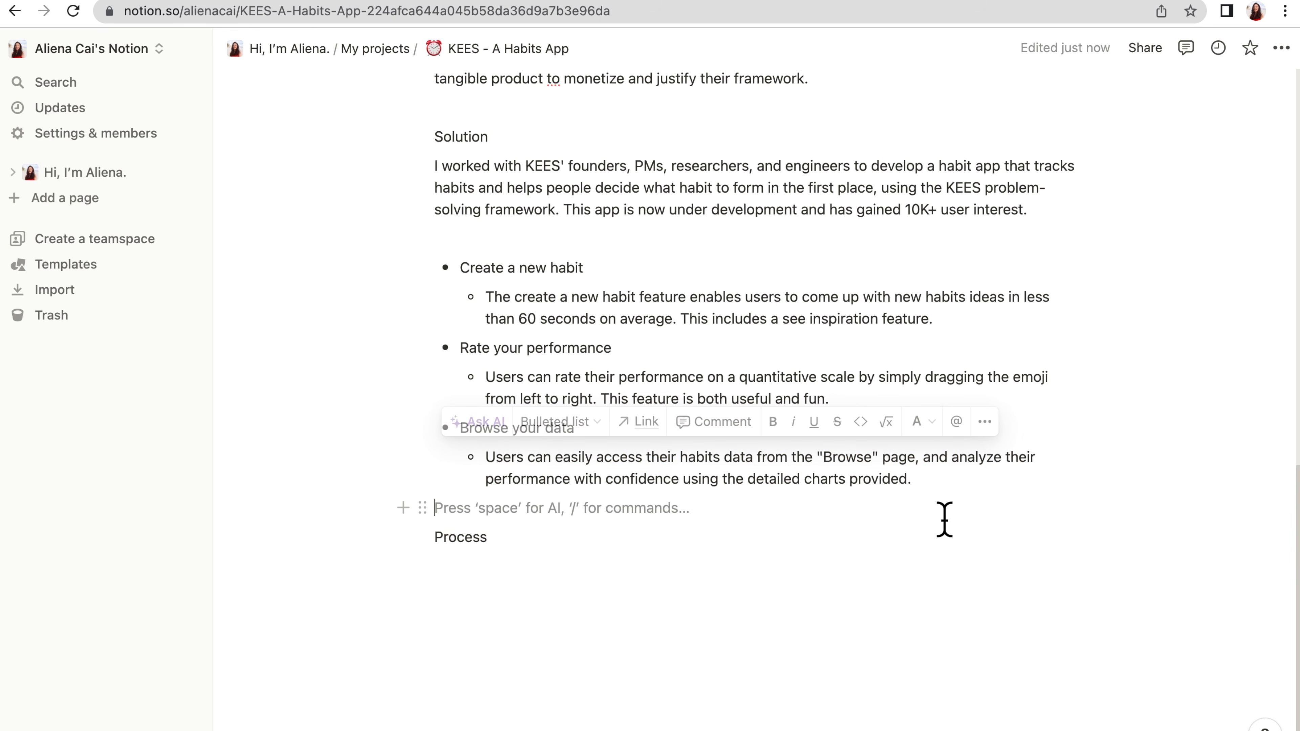
left_click(932, 541)
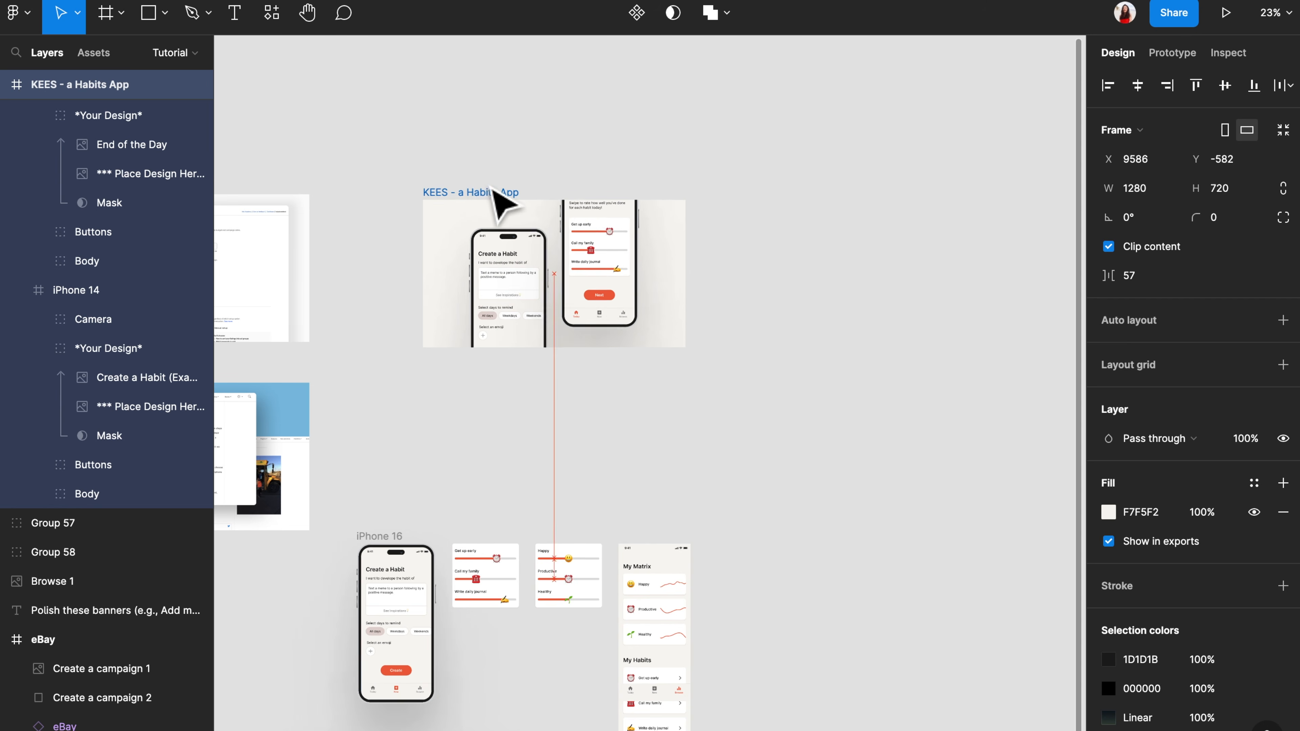
In Figma, keep only the Create a Habit phone in the "KEES - a Habits App" frame and add the text "Create a new habit" beside it
left_click_drag(491, 189, 491, 182)
key("Escape")
left_click(521, 286)
scroll(522, 279, "up", 5)
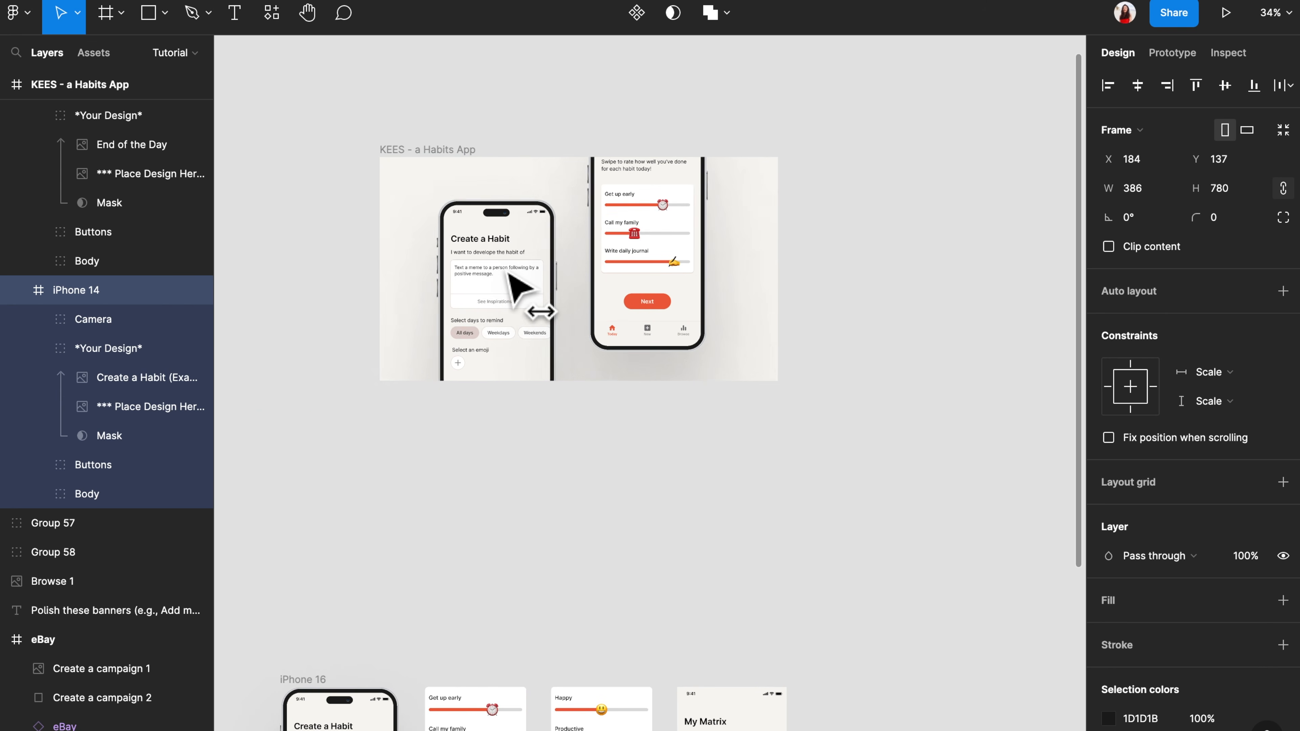
left_click(734, 333)
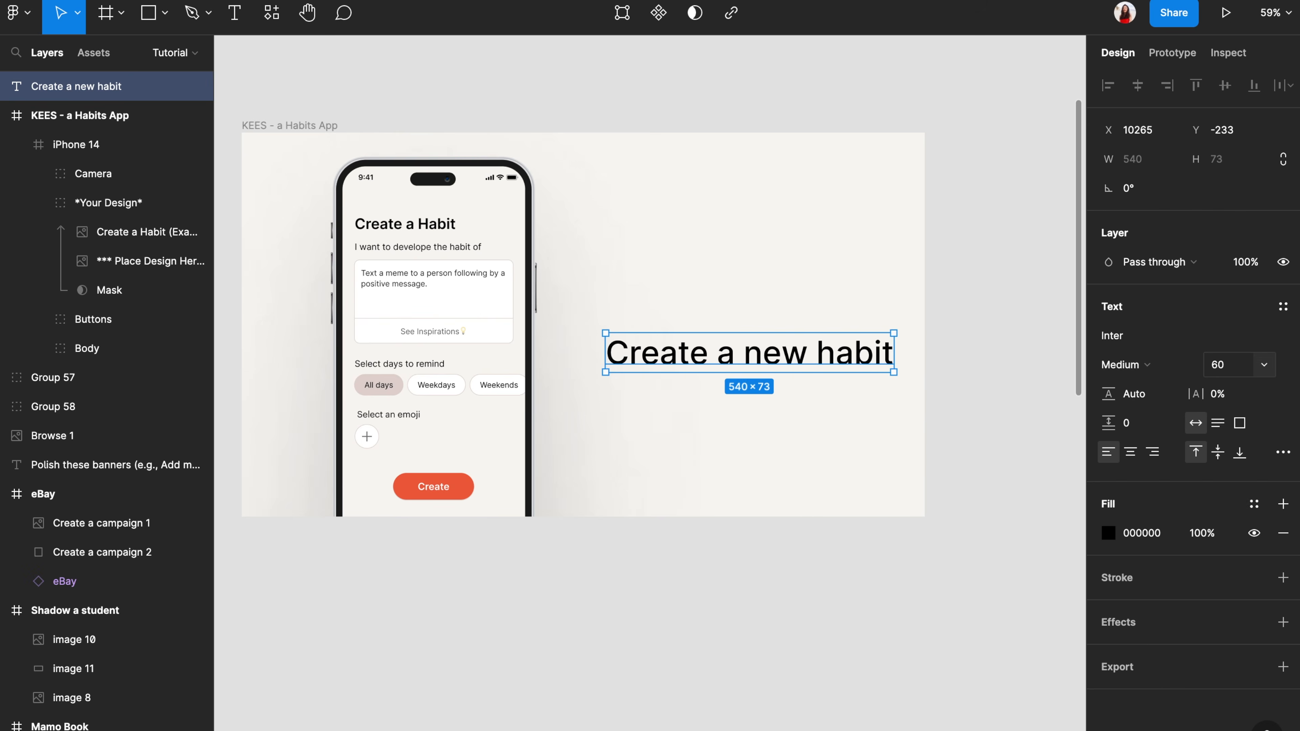
Make the "Create a new habit" text bold, move it higher in the frame and narrow its box to about 333 so it wraps
key("super+b")
left_click_drag(794, 350, 772, 261)
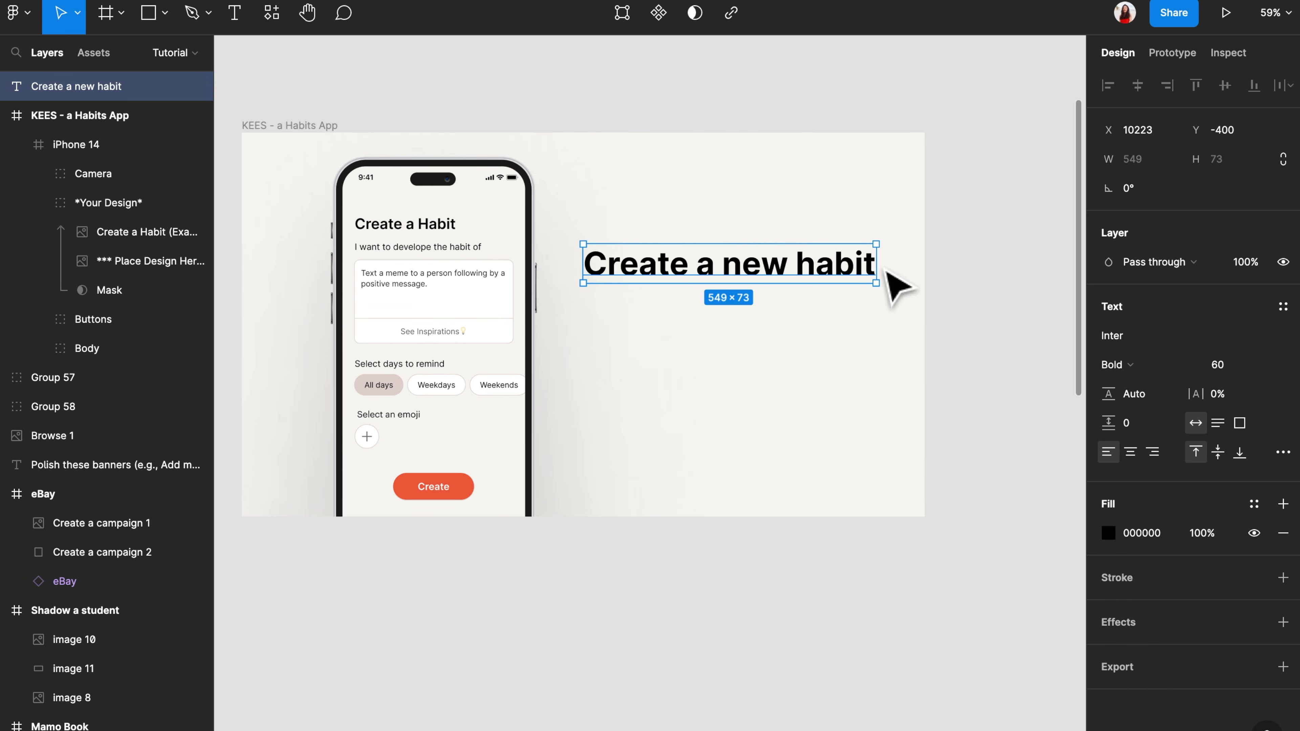
left_click_drag(877, 271, 748, 295)
Enlarge the iPhone mockup in the "KEES - a Habits App" frame slightly
left_click(449, 381)
scroll(468, 404, "up", 3)
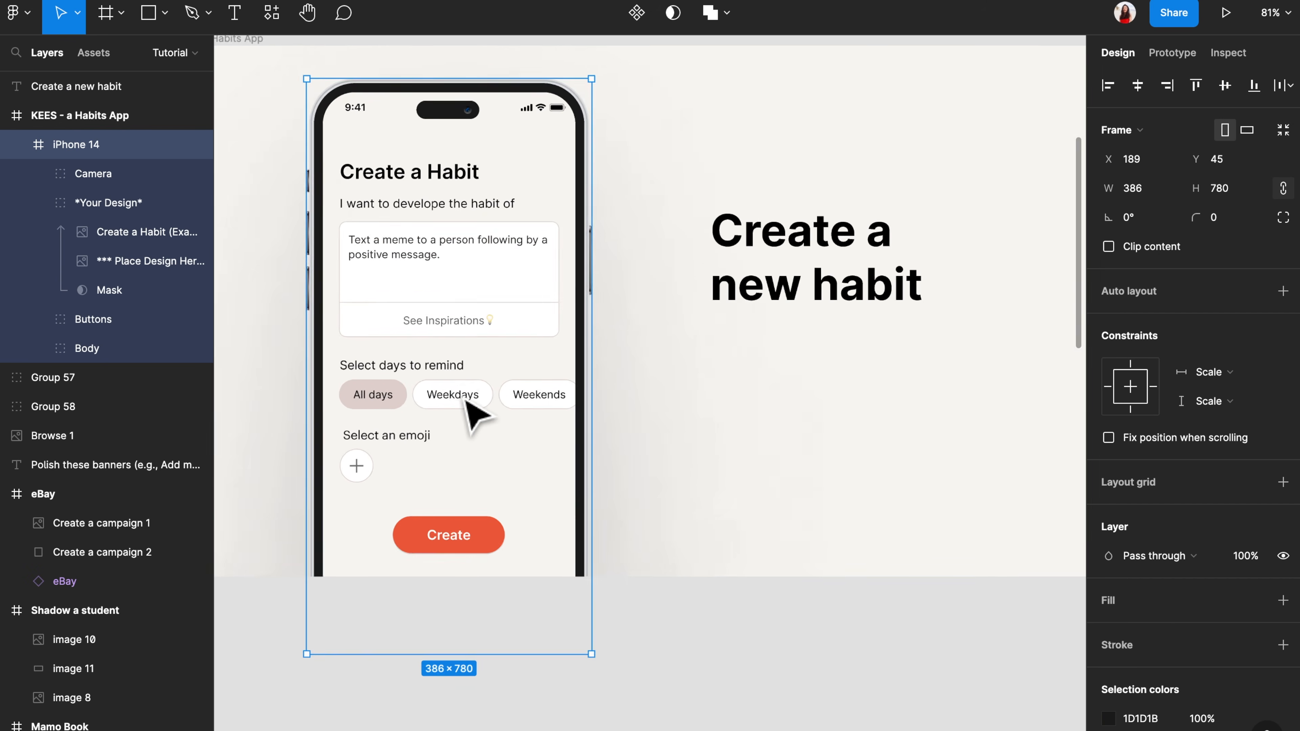
scroll(466, 402, "down", 4)
left_click_drag(558, 580, 562, 591)
left_click(583, 600)
Duplicate the heading below itself, replace the copy with the create a new habit feature description and set its font size to 24
left_click(702, 326)
left_click_drag(703, 326, 697, 324)
left_click_drag(698, 321, 699, 380)
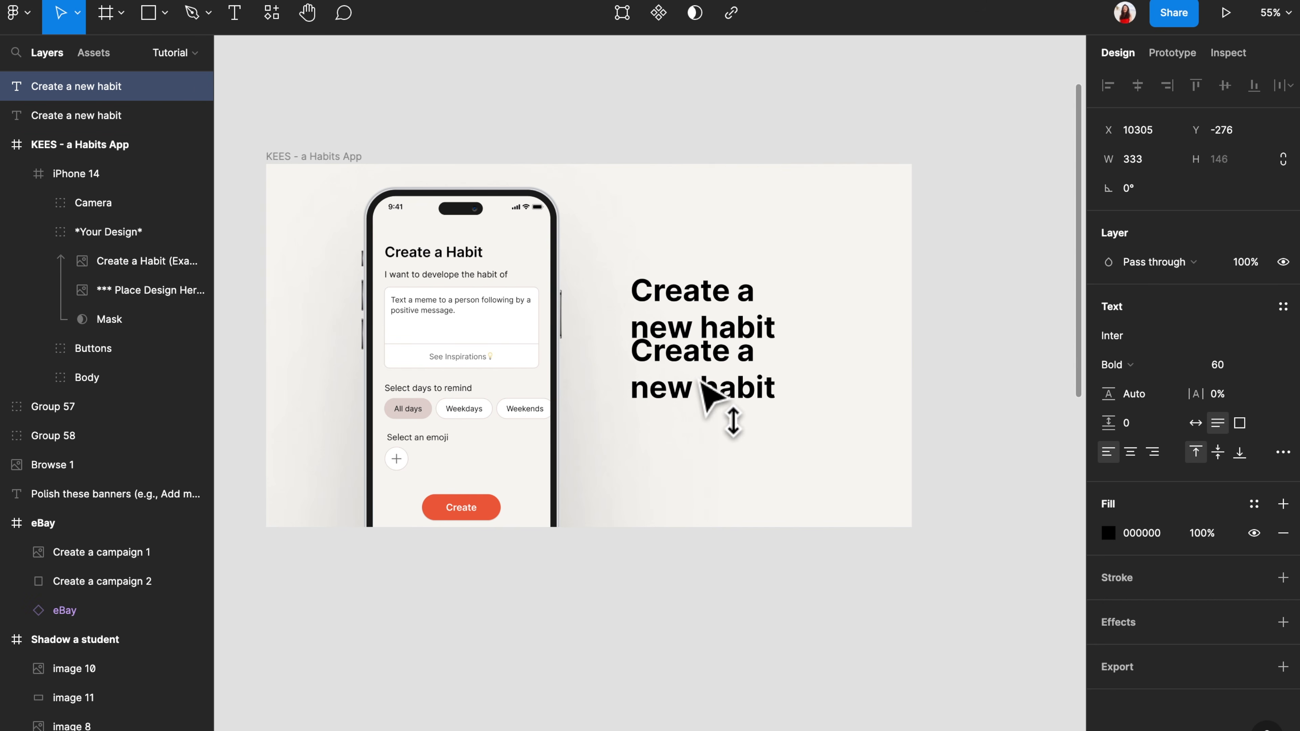
double_click(717, 371)
type("The create a new habit feature enables users to come up with new habits ideas in less than 60 seconds on average. This includes a see inspiration feature.")
left_click(1221, 368)
type("24")
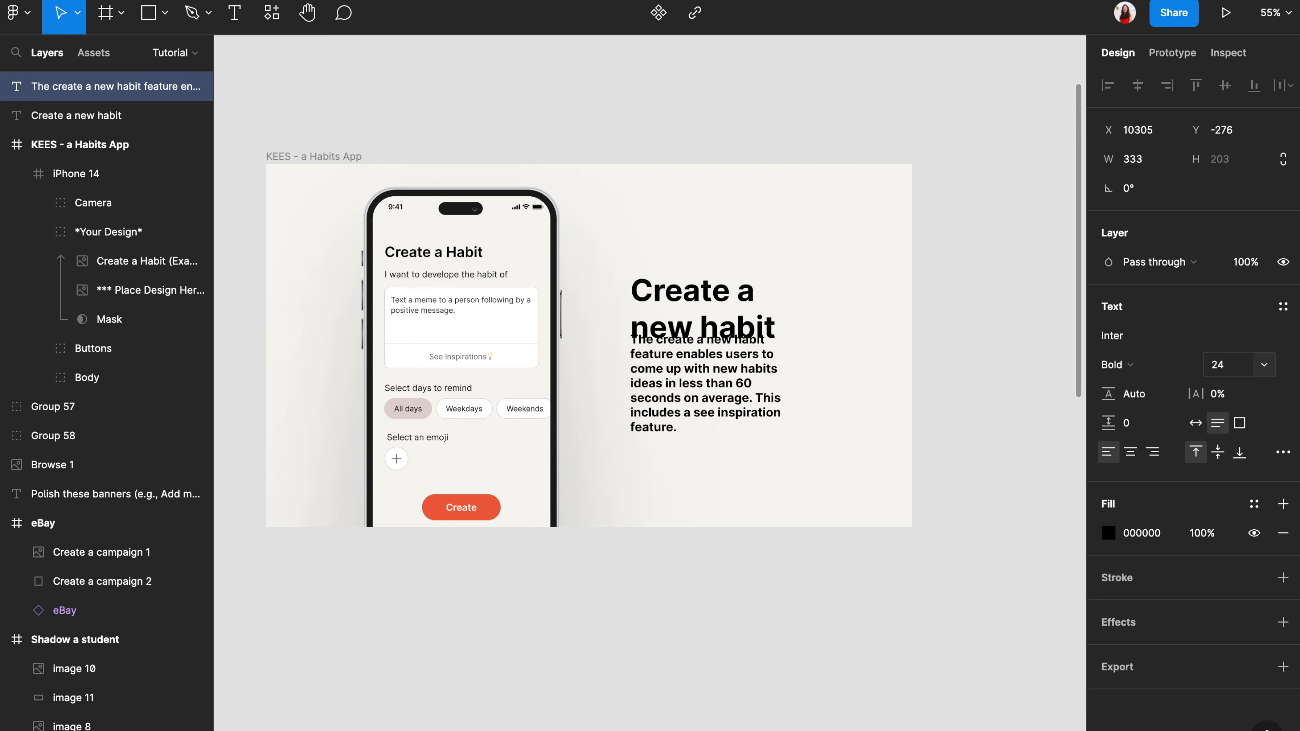
Set the feature description to Regular weight and move it down clear of the "Create a new habit" heading
left_click(1121, 365)
left_click(1155, 301)
scroll(839, 409, "up", 4)
left_click_drag(685, 371, 686, 428)
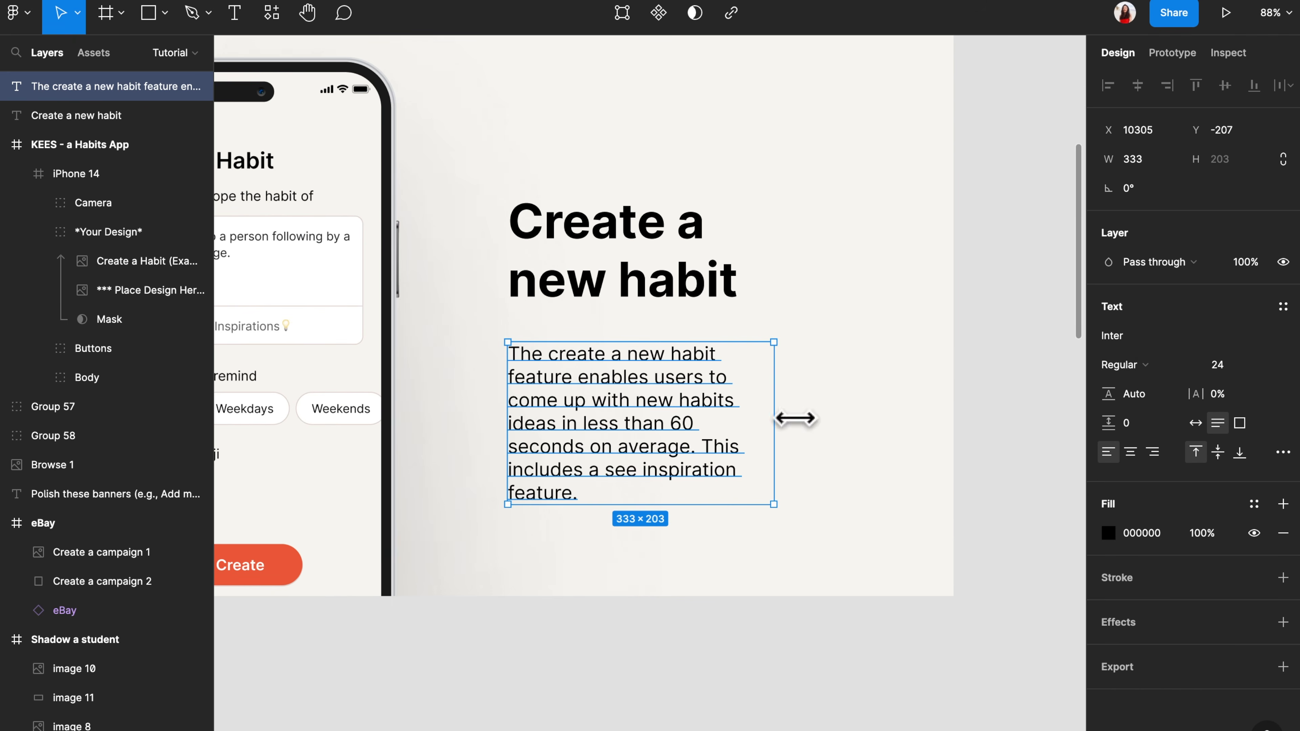
Widen the feature description box to about 473 and set its line height to 150%
left_click_drag(795, 418, 905, 415)
left_click(1159, 401)
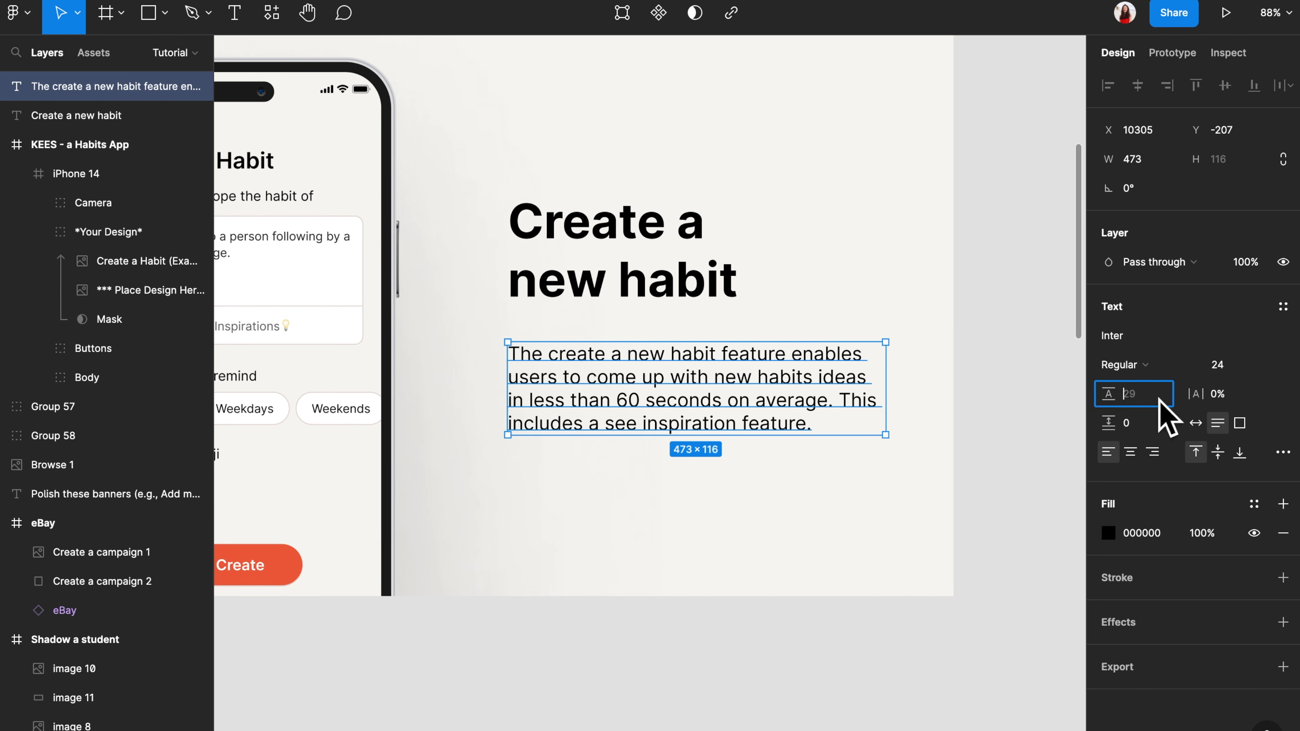
type("150%")
key("Return")
left_click(942, 434)
Make the words "see inspiration" bold in the feature description
double_click(611, 447)
left_click_drag(606, 450, 740, 460)
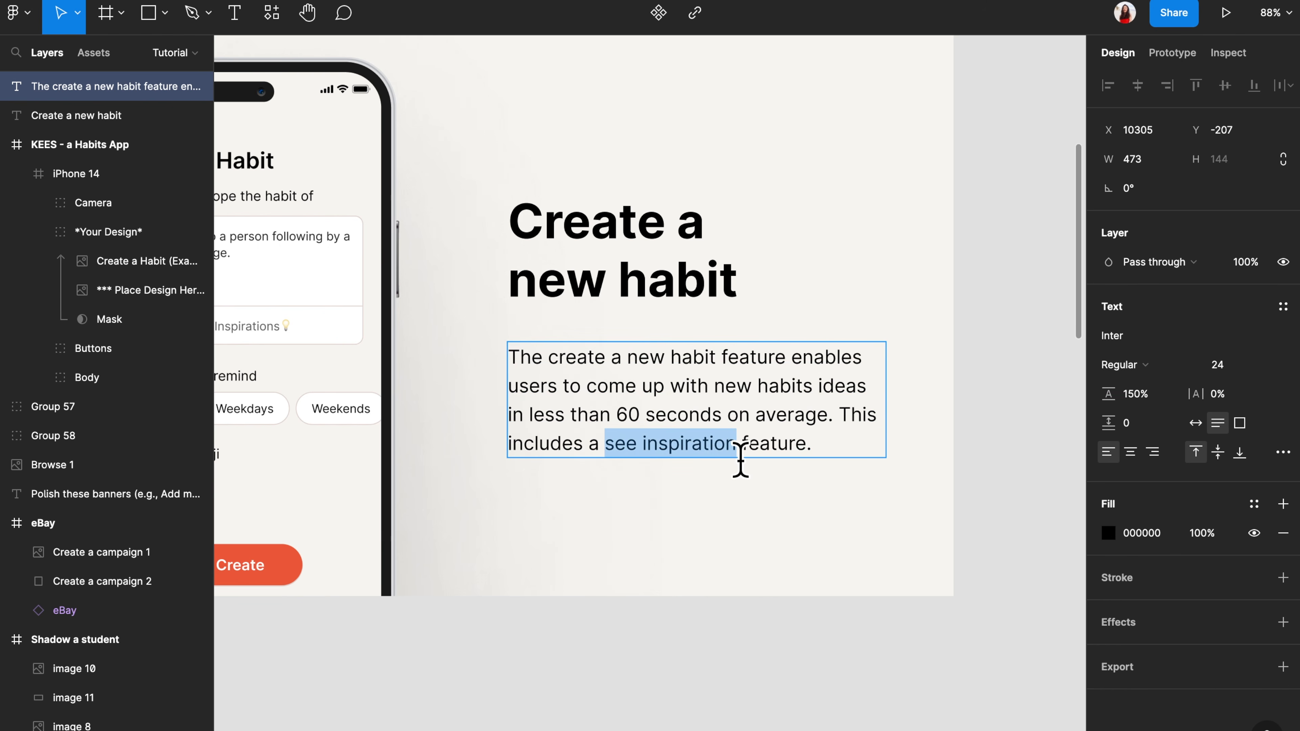
key("super+b")
left_click(698, 603)
scroll(693, 624, "down", 5)
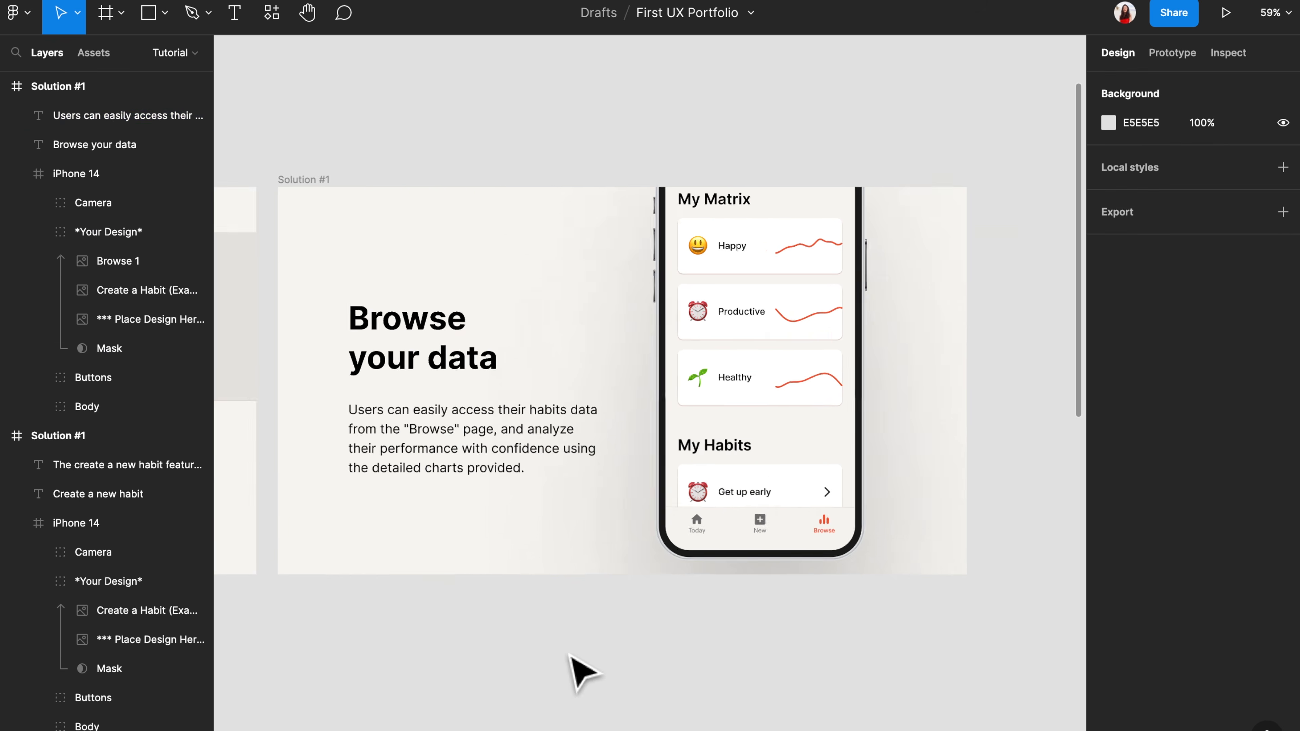
Align the "Browse your data" frame beneath Solution #2 and rename it "Solution #3"
left_click(445, 474)
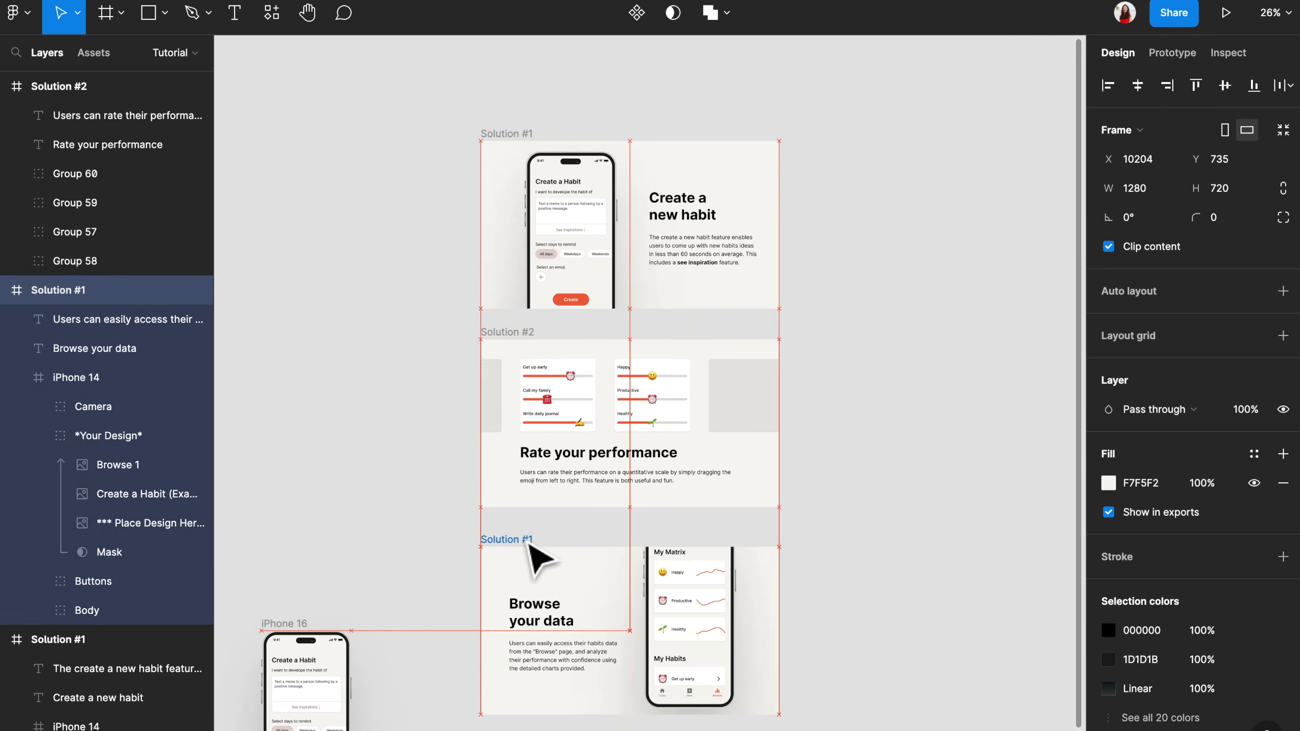
left_click(914, 546)
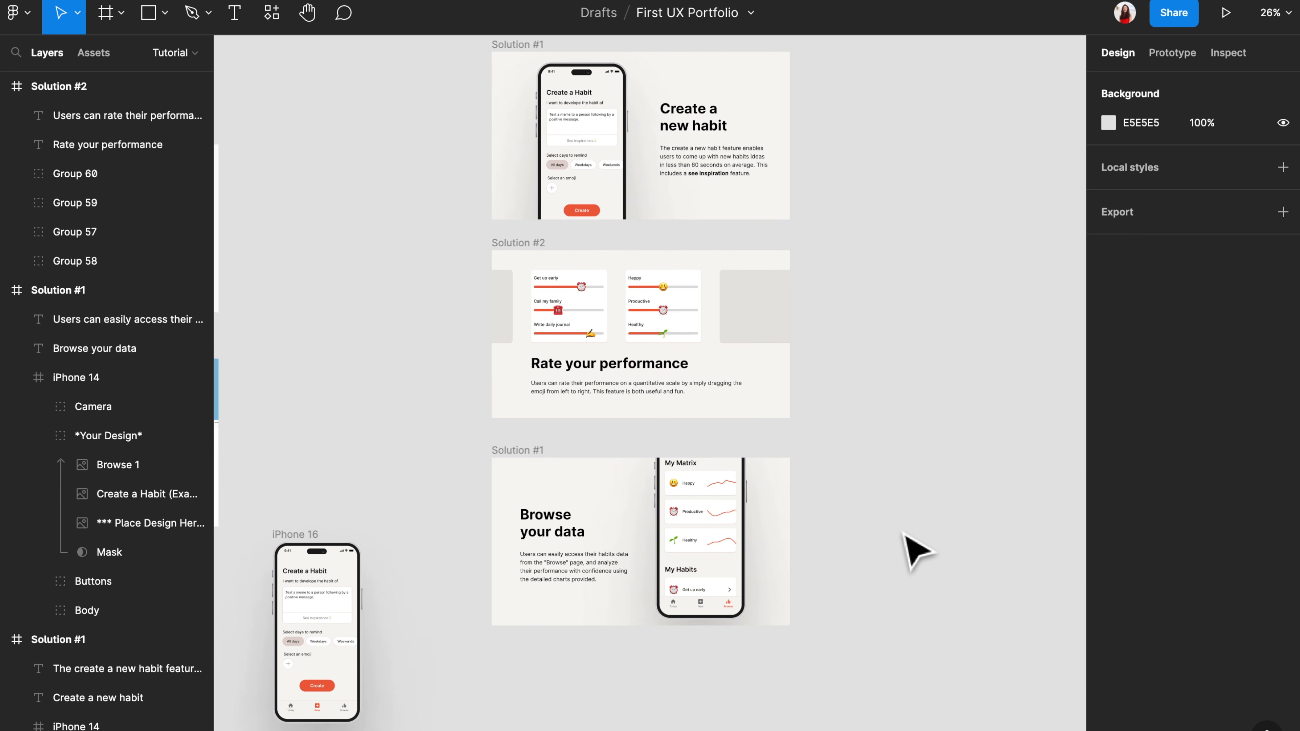
scroll(914, 545, "up", 3)
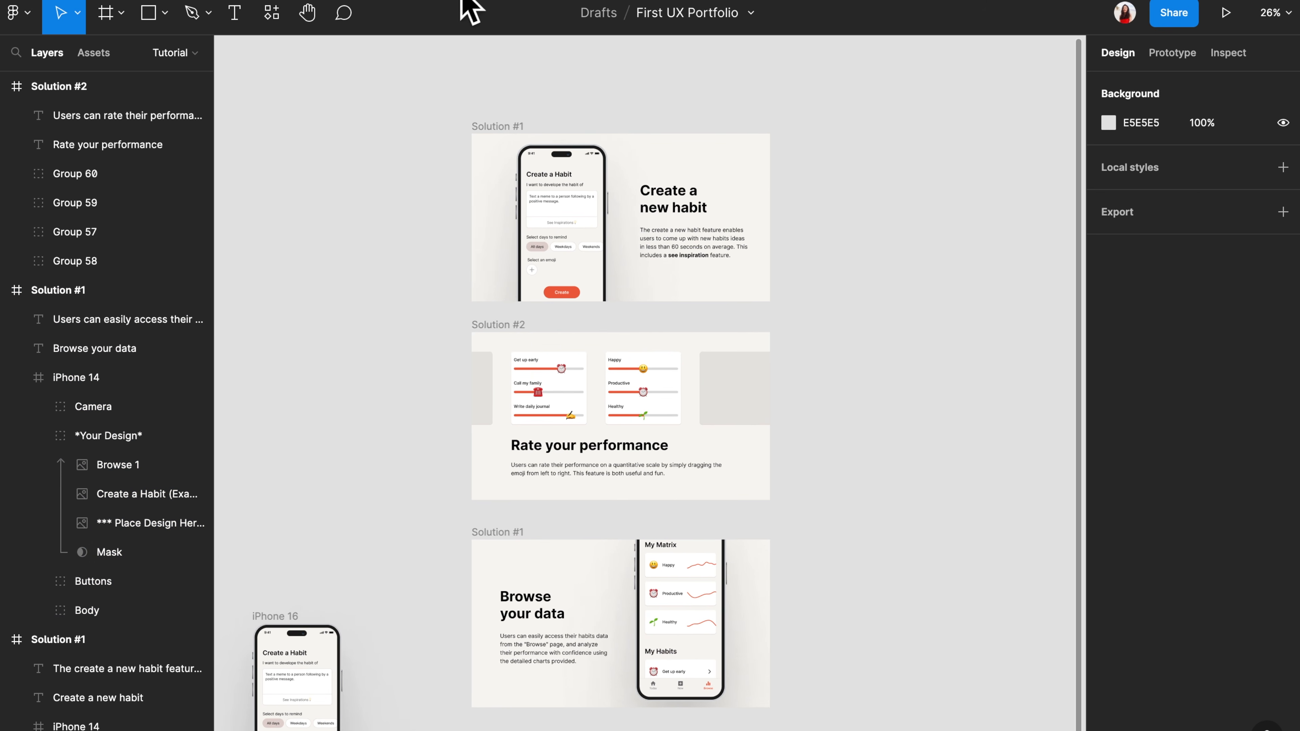
double_click(516, 533)
key("Right")
key("BackSpace")
type("3")
key("Return")
key("Escape")
Export the Solution #1, Solution #2 and Solution #3 frames together
left_click(517, 127)
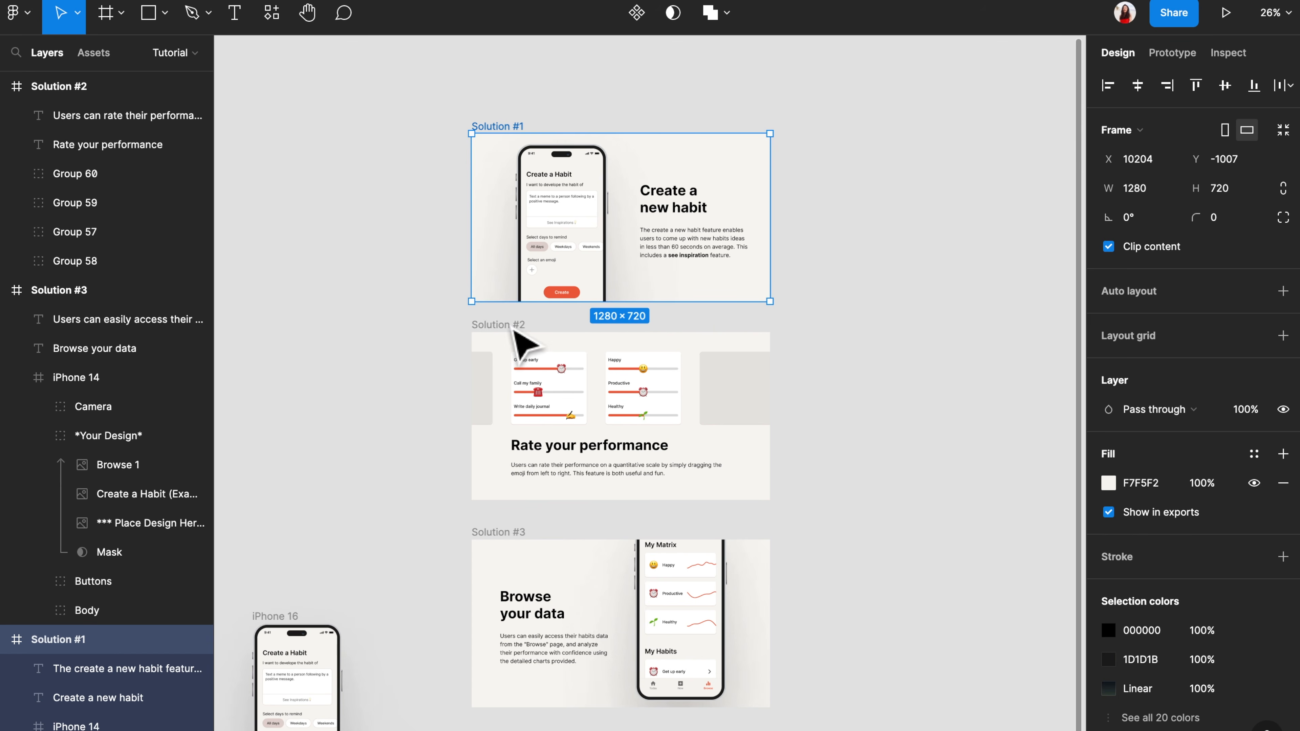
left_click(512, 325, "shift")
left_click(507, 533, "shift")
scroll(1156, 563, "down", 3)
left_click(1185, 700)
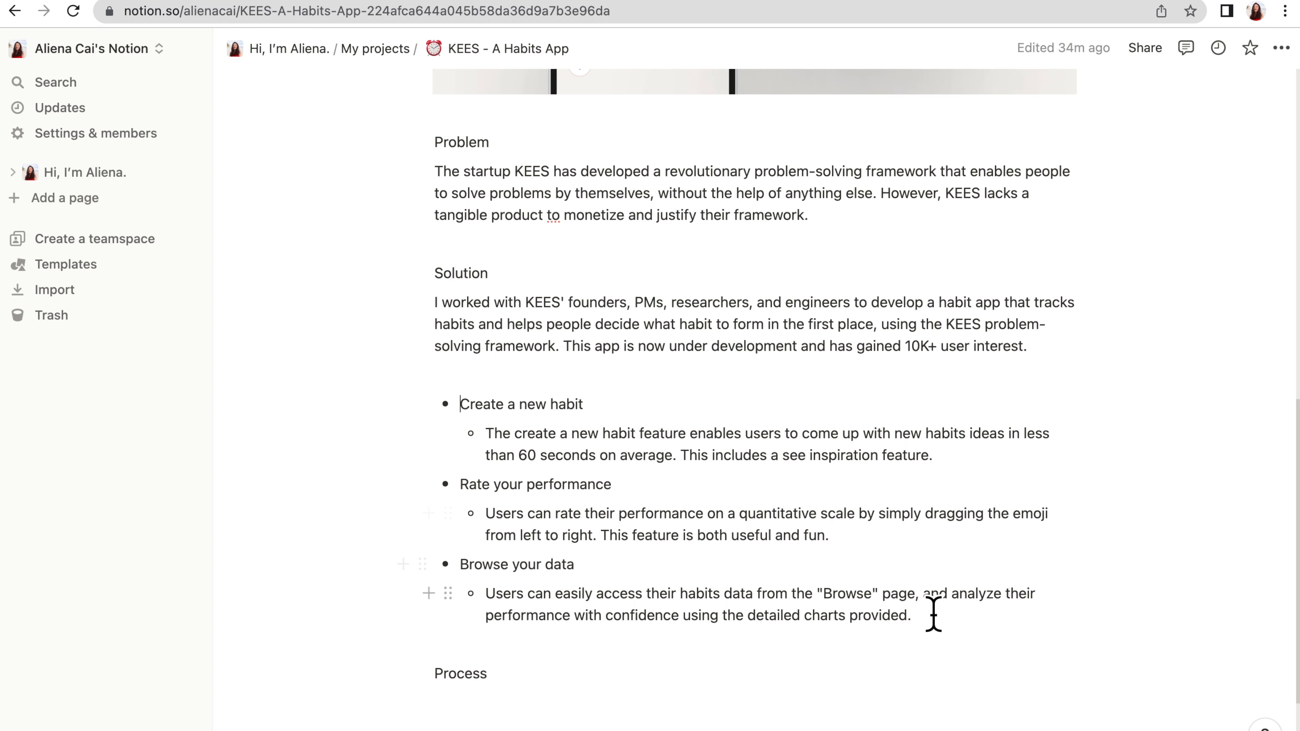
Back in Notion, replace the bulleted list below the Solution paragraph with the three exported Solution images
left_click_drag(931, 617, 421, 400)
key("BackSpace")
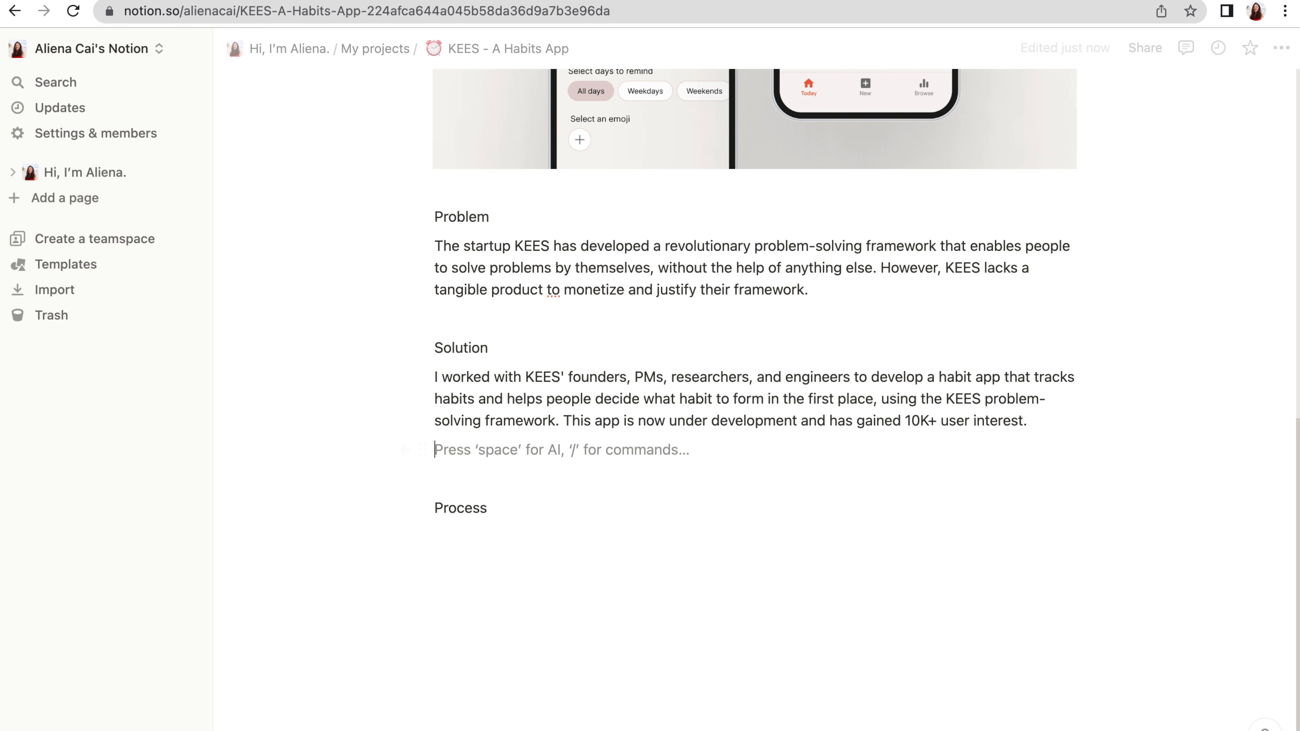
left_click_drag(1297, 410, 702, 481)
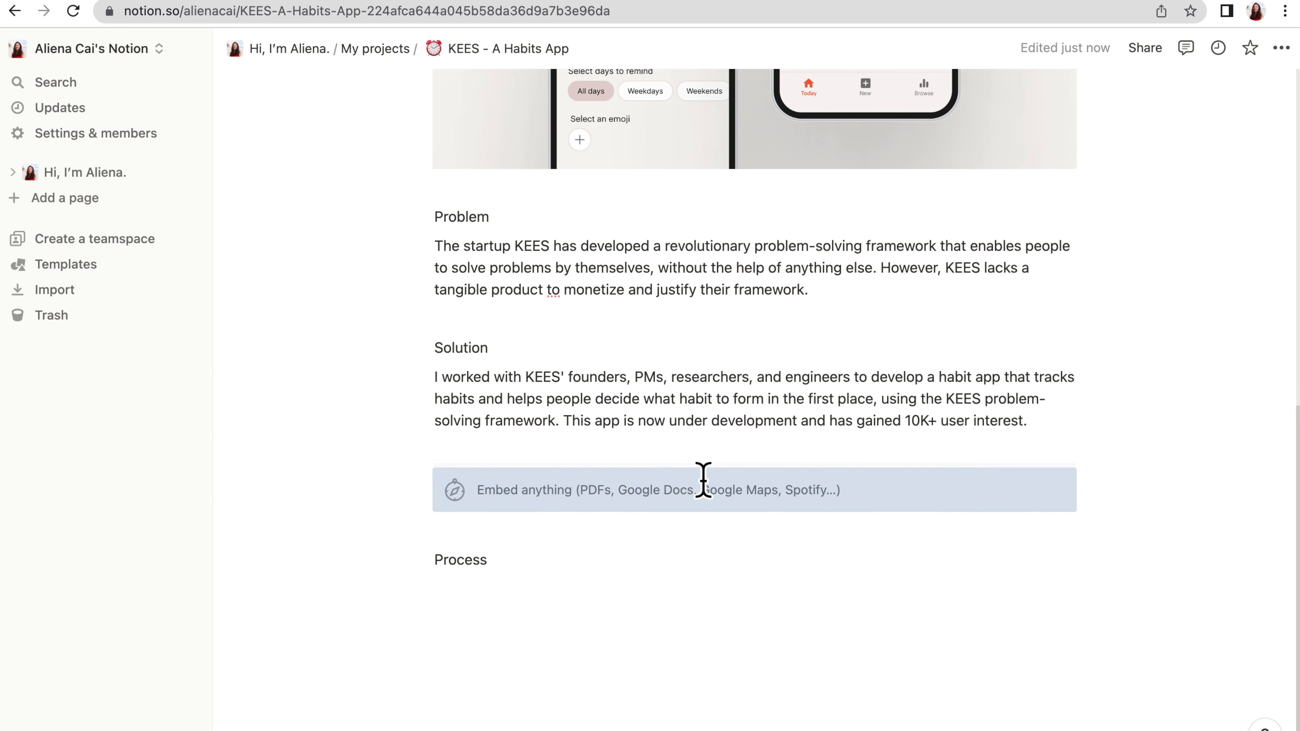
scroll(702, 482, "down", 4)
left_click_drag(1297, 512, 987, 635)
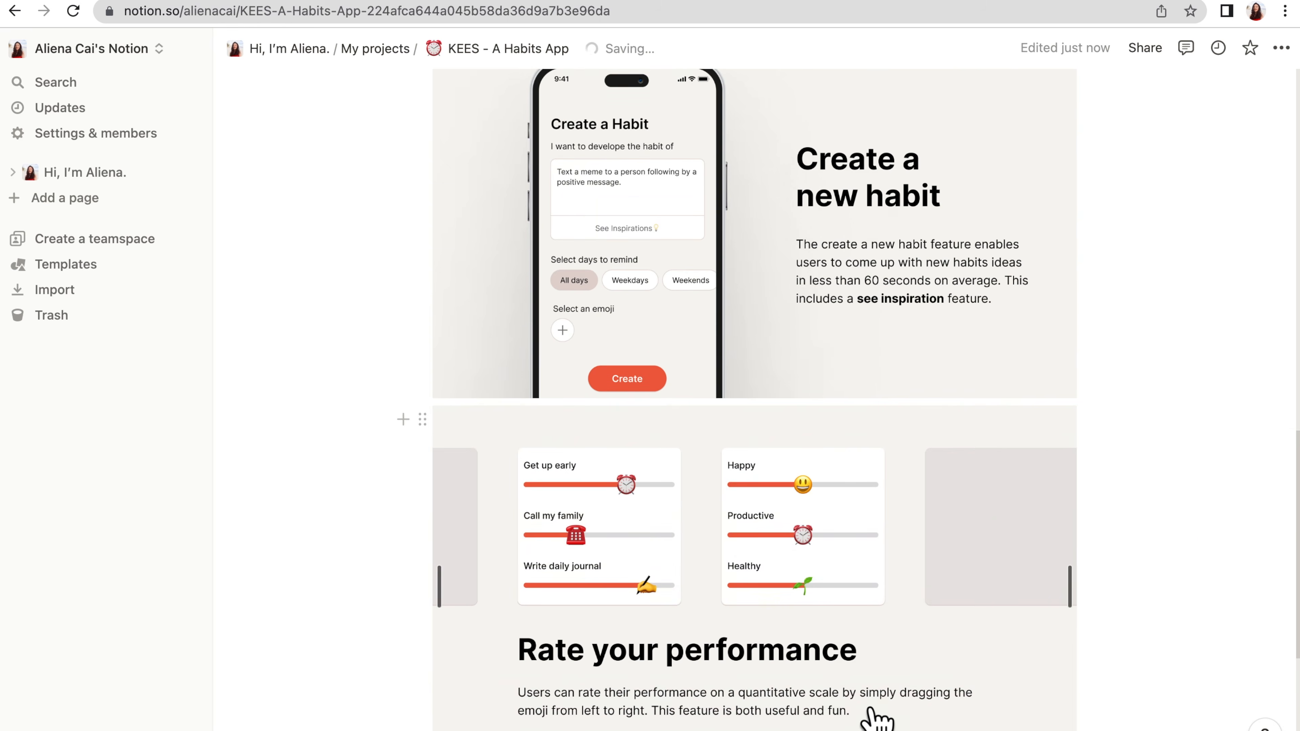
scroll(435, 377, "down", 8)
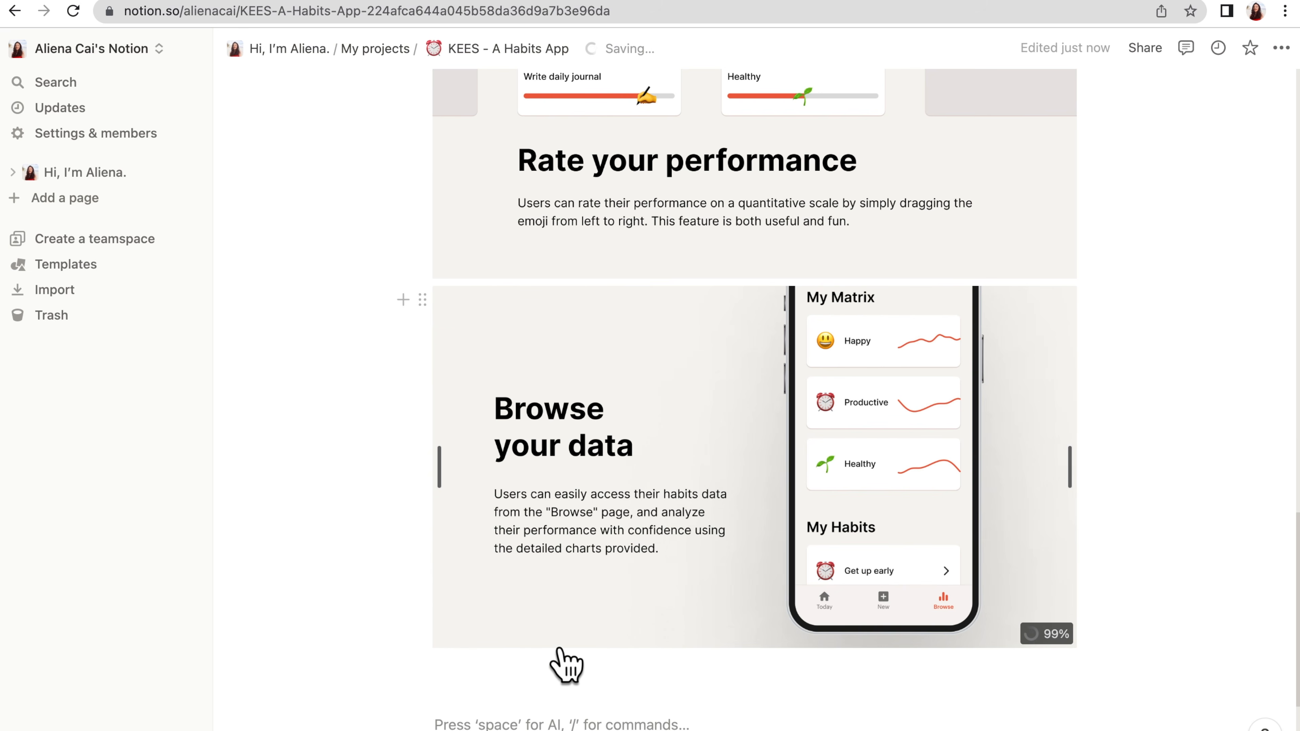
Place a blank block between each pair of neighbouring Solution images to space them apart
left_click_drag(451, 658, 464, 270)
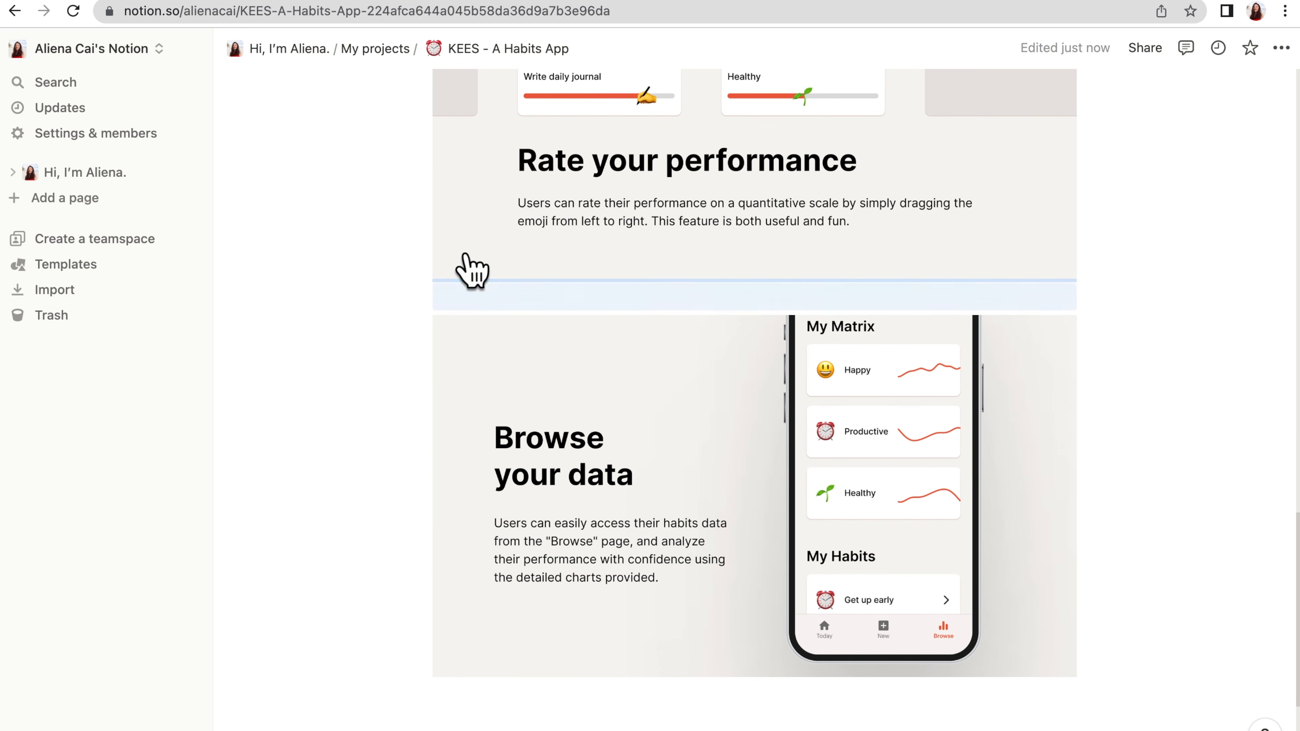
scroll(530, 343, "up", 5)
scroll(535, 345, "down", 5)
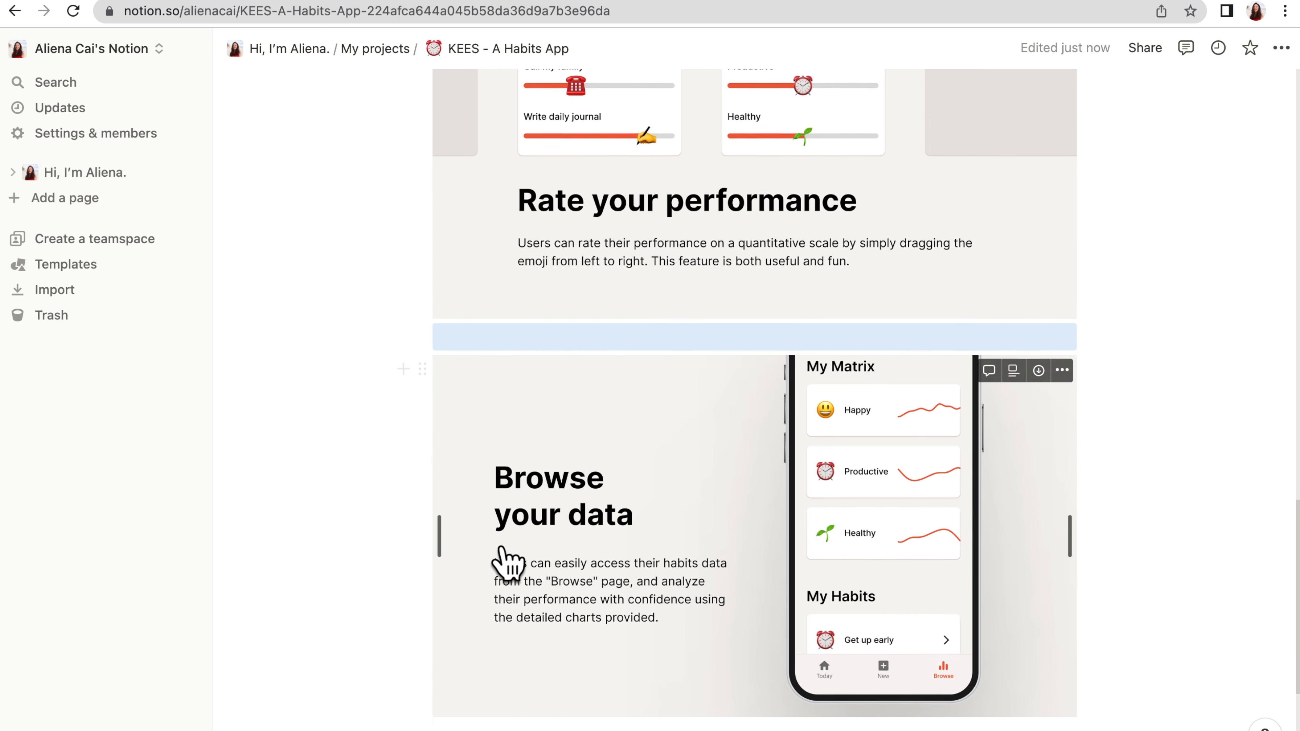
left_click(445, 705)
scroll(456, 482, "up", 5)
left_click_drag(429, 705, 457, 205)
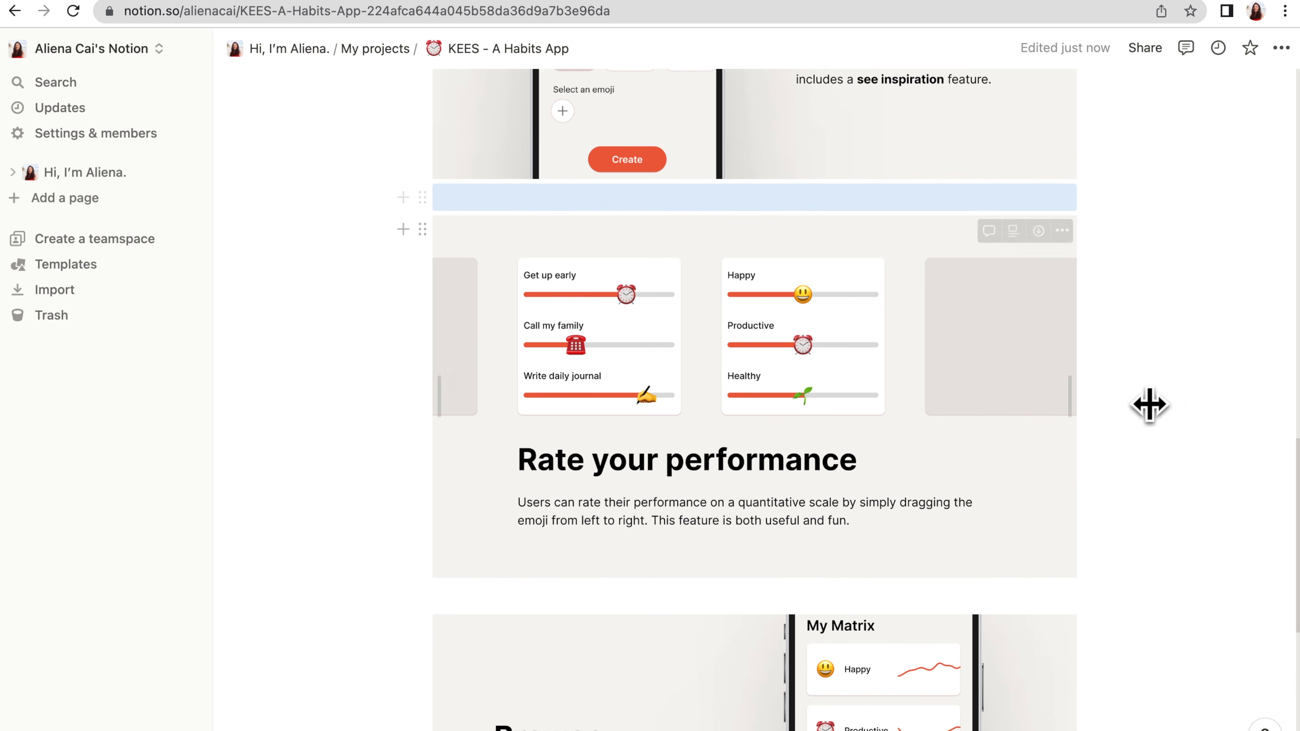
left_click(1171, 408)
Turn the "Problem" title of the case study into a Heading 1
scroll(1181, 410, "up", 10)
left_click(1065, 308)
scroll(500, 349, "up", 5)
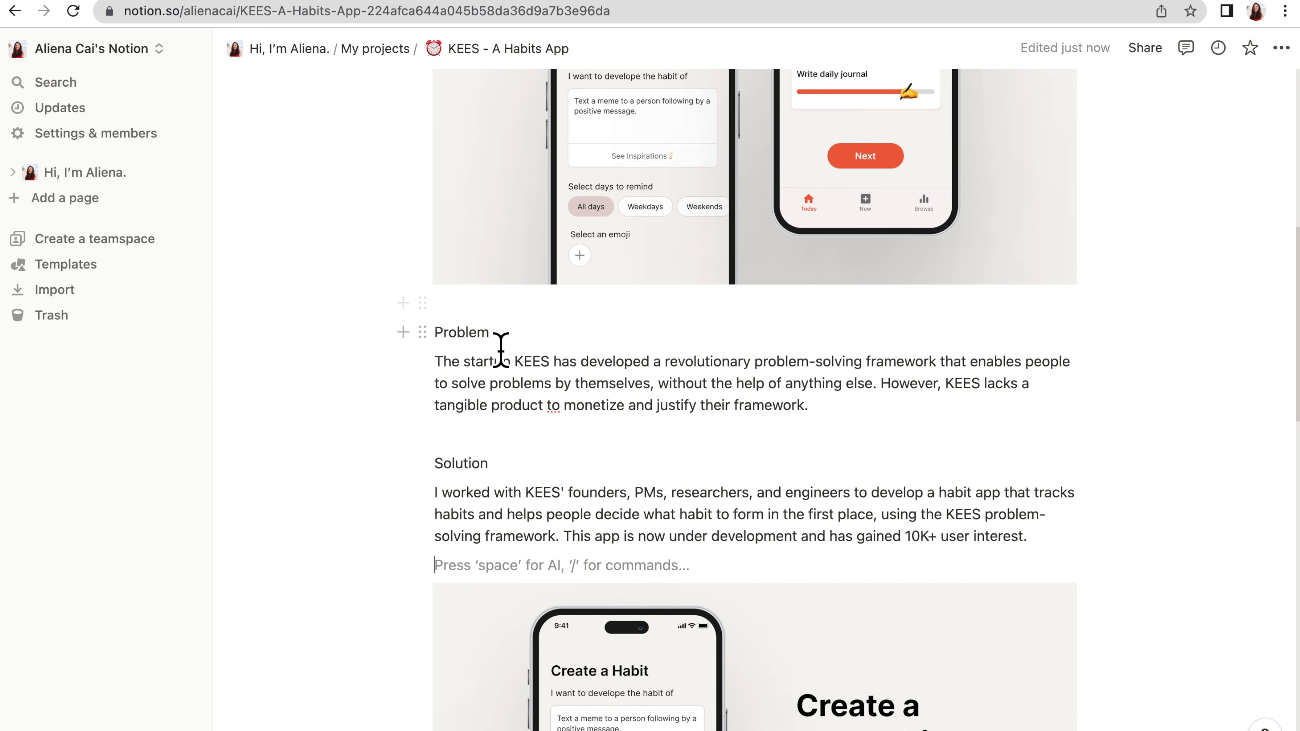
double_click(487, 339)
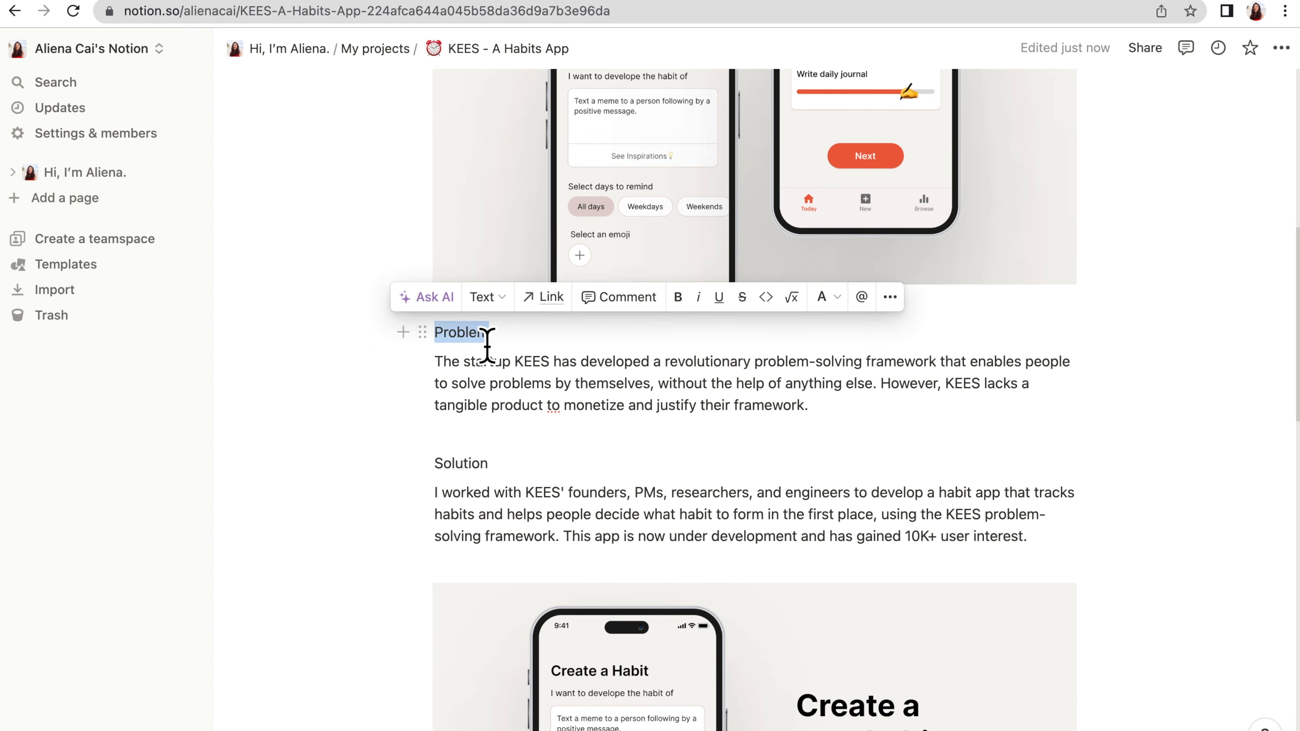
left_click(509, 298)
left_click(511, 315)
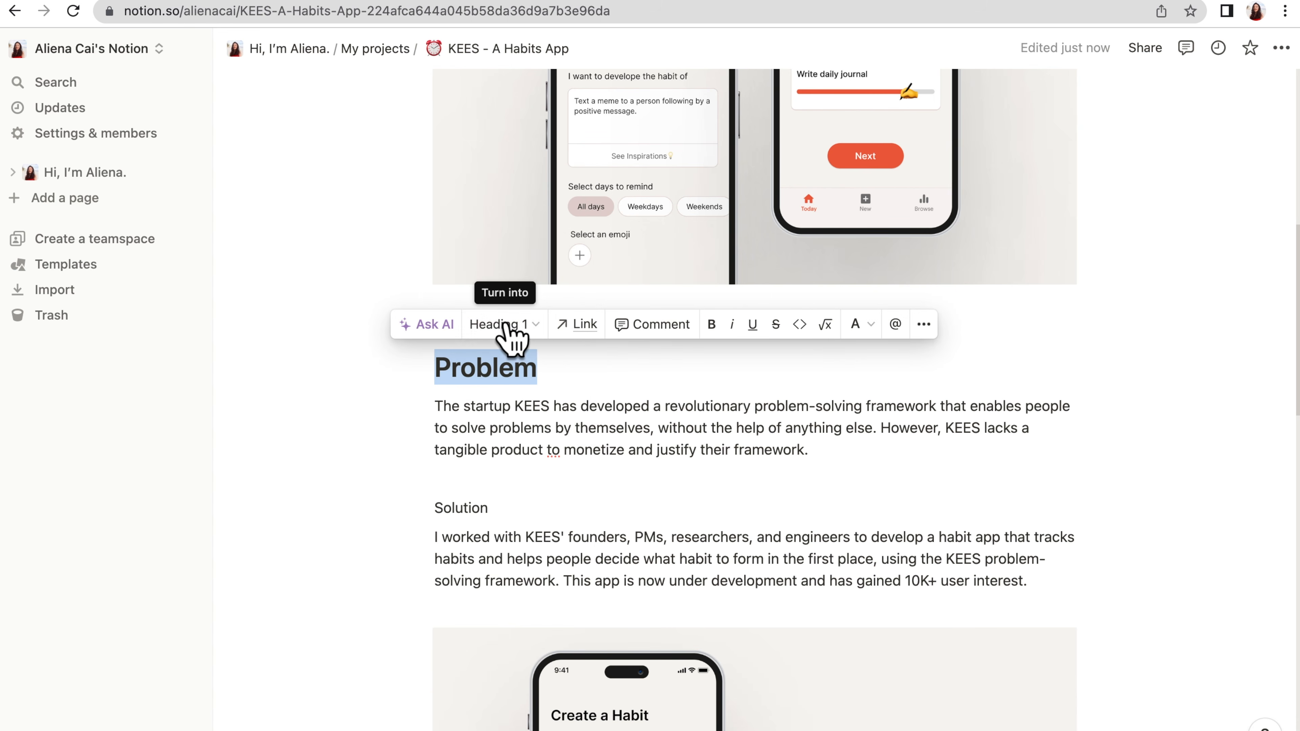
Split the sentence starting "However, KEES lacks a tangible product" into its own block and turn it into a callout
left_click(888, 438)
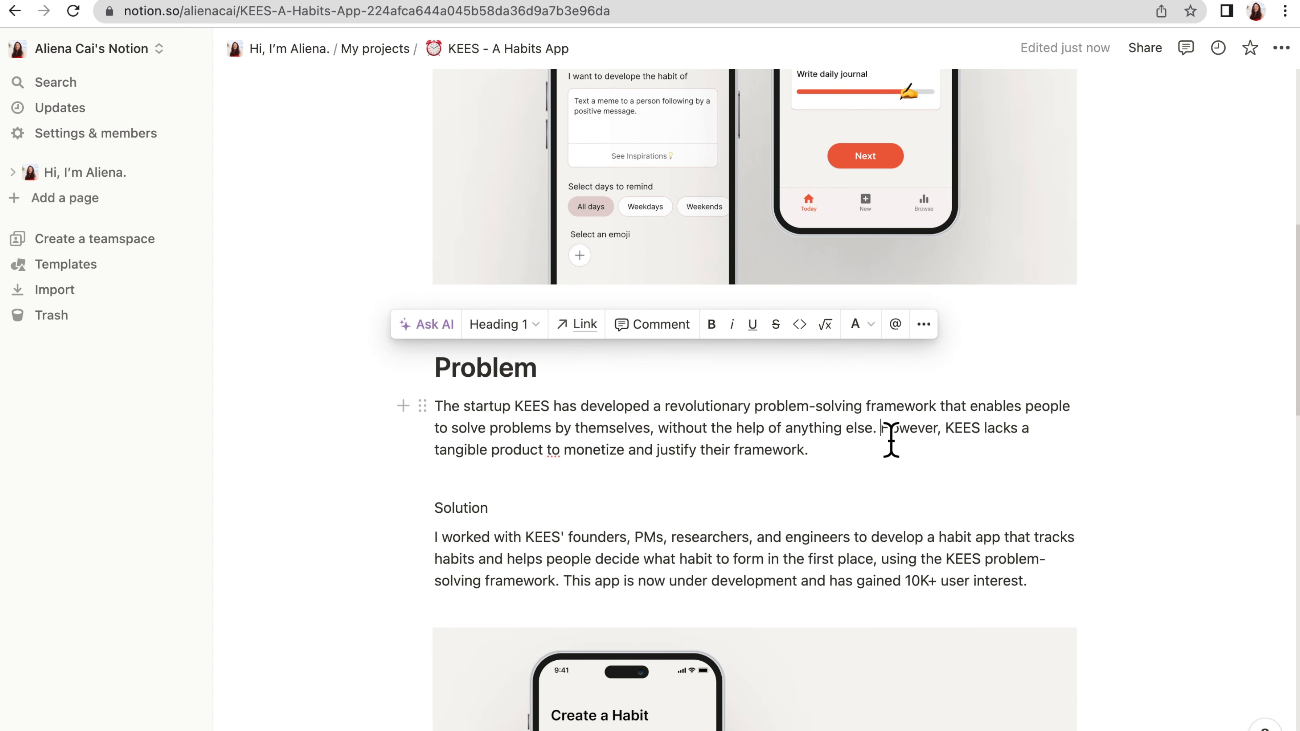
key("Return")
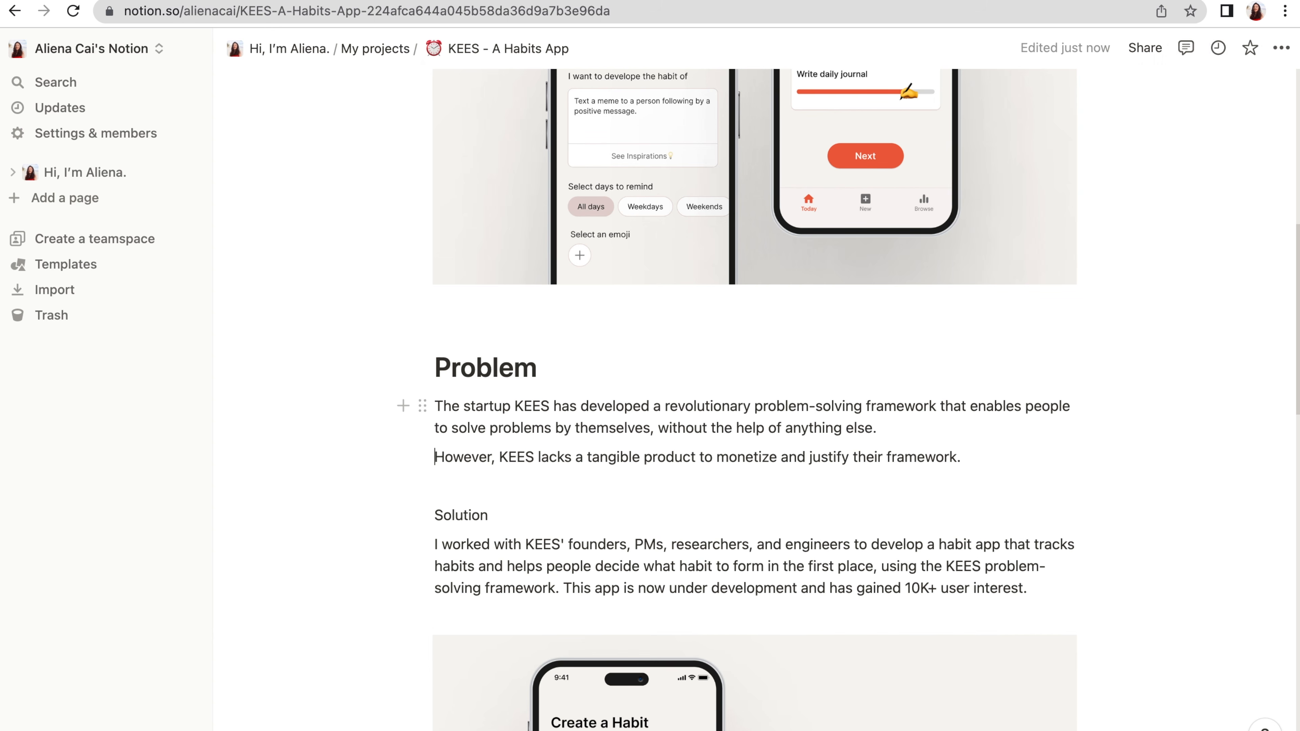
triple_click(763, 461)
left_click(486, 421)
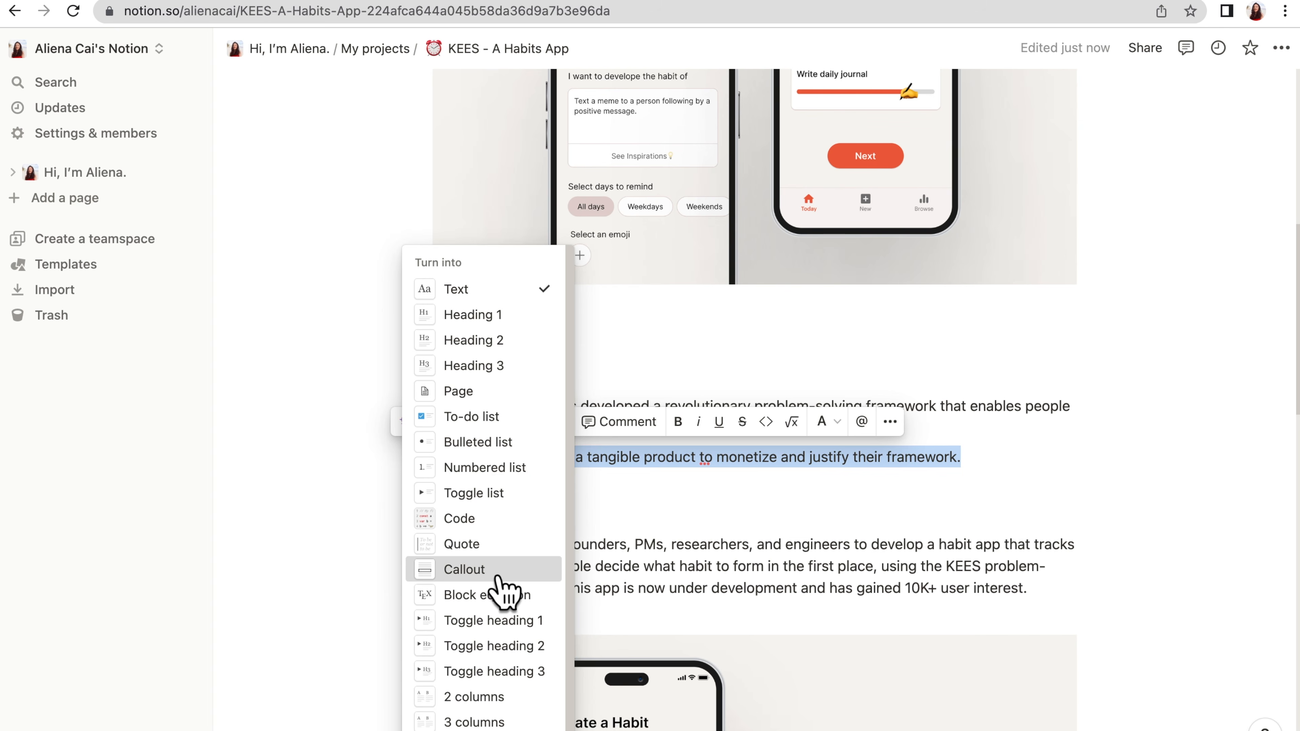
left_click(487, 569)
Give the callout below the Problem paragraph a red background and replace its icon with the pointing-right hand emoji
left_click(946, 435)
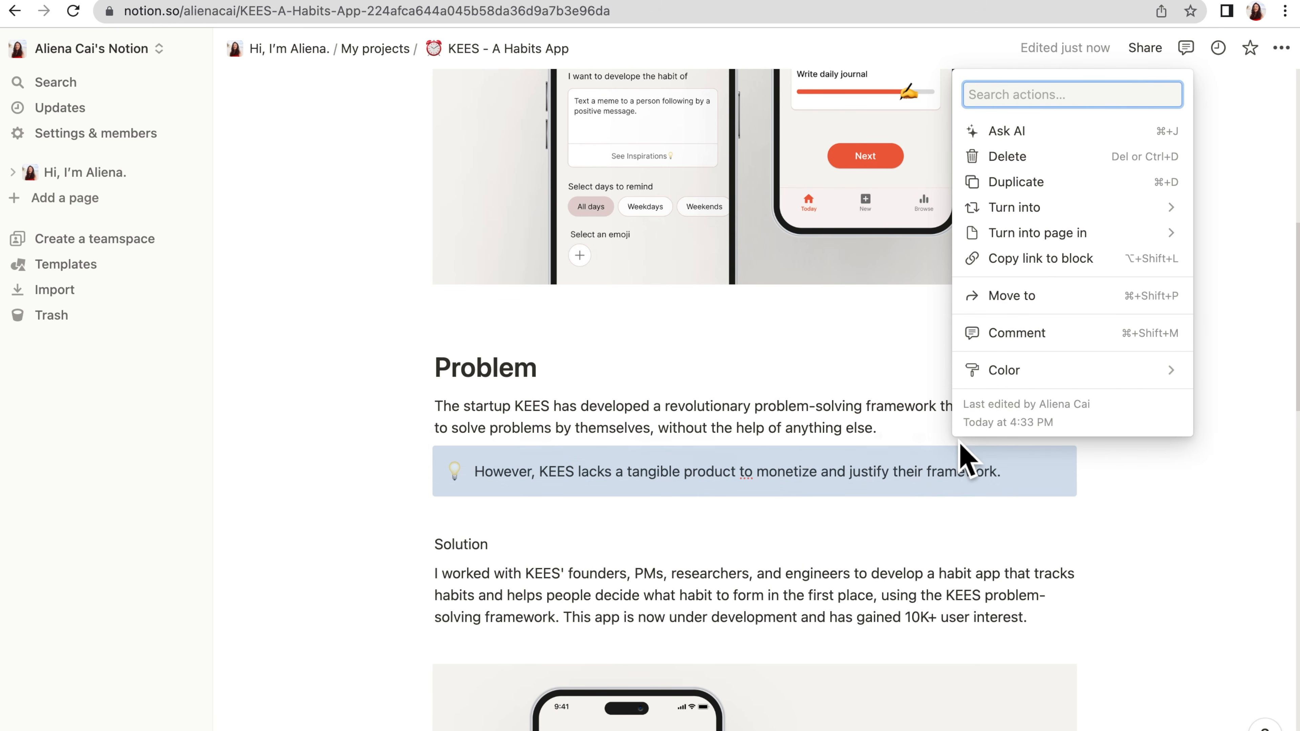
mouse_move(1003, 376)
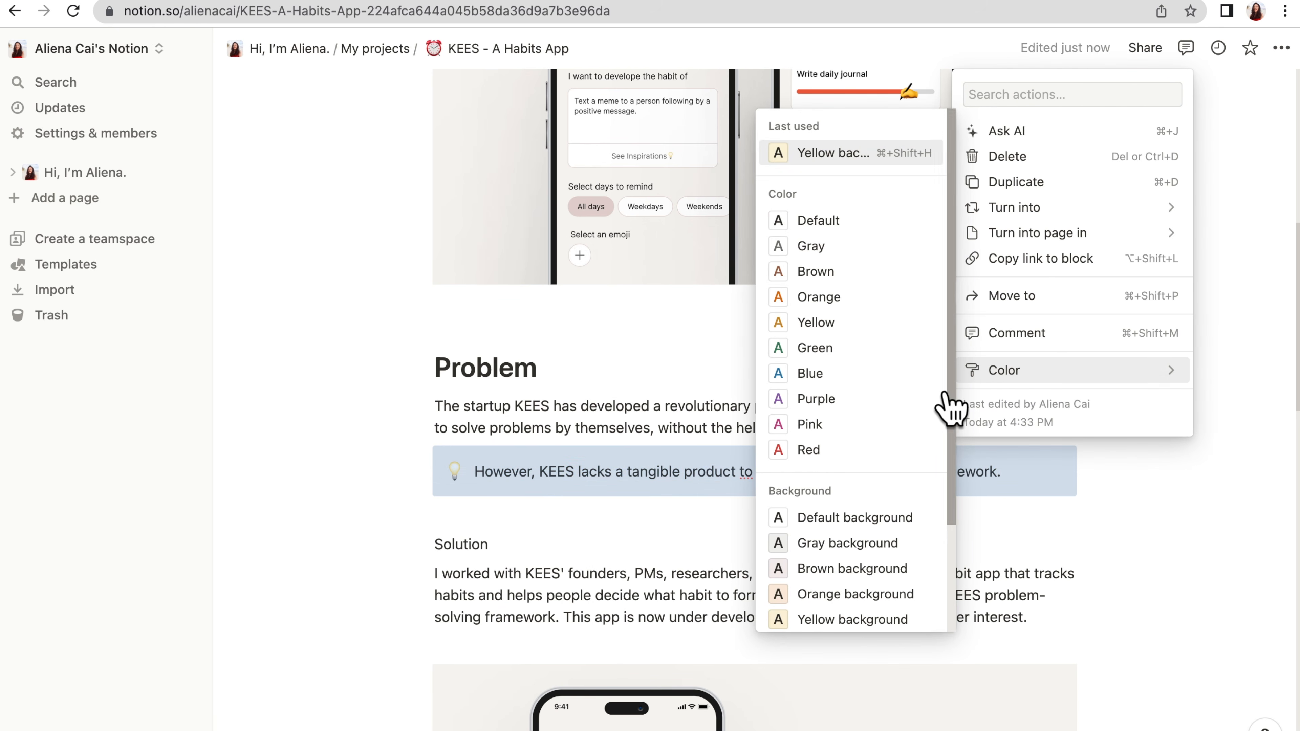
scroll(890, 486, "down", 3)
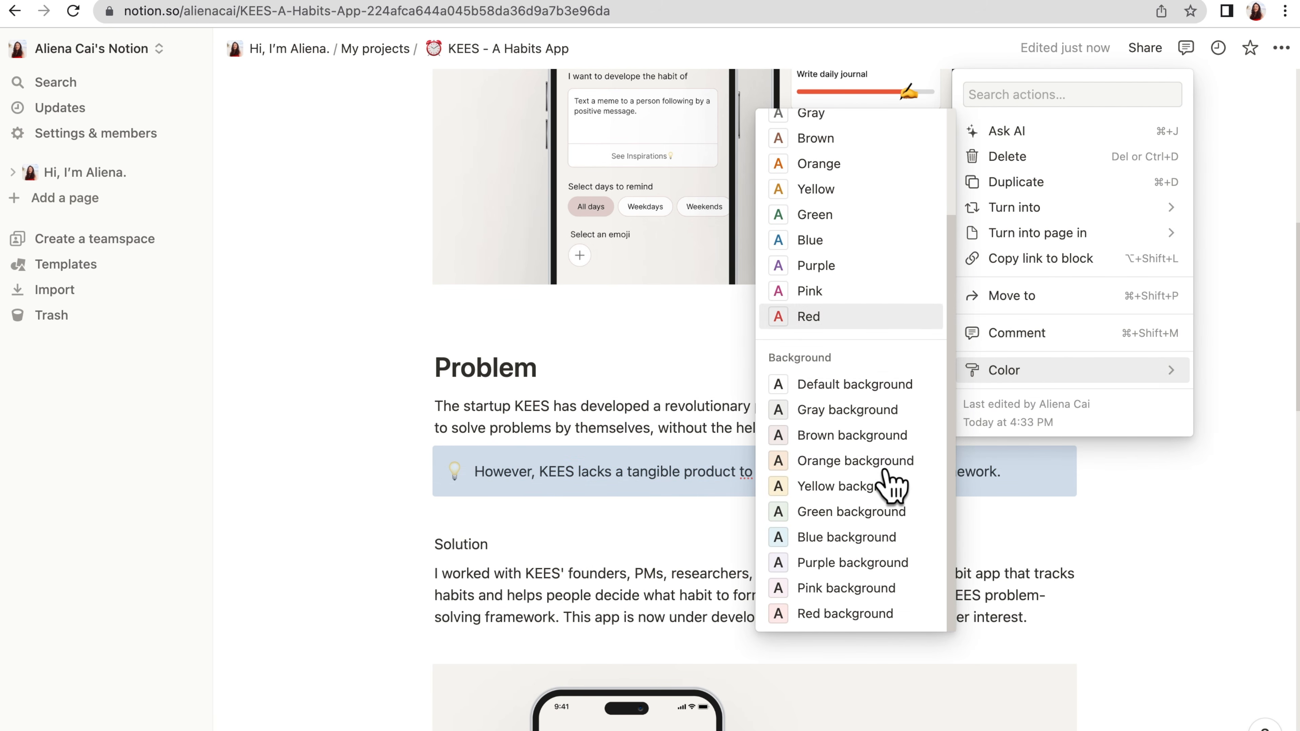
left_click(820, 617)
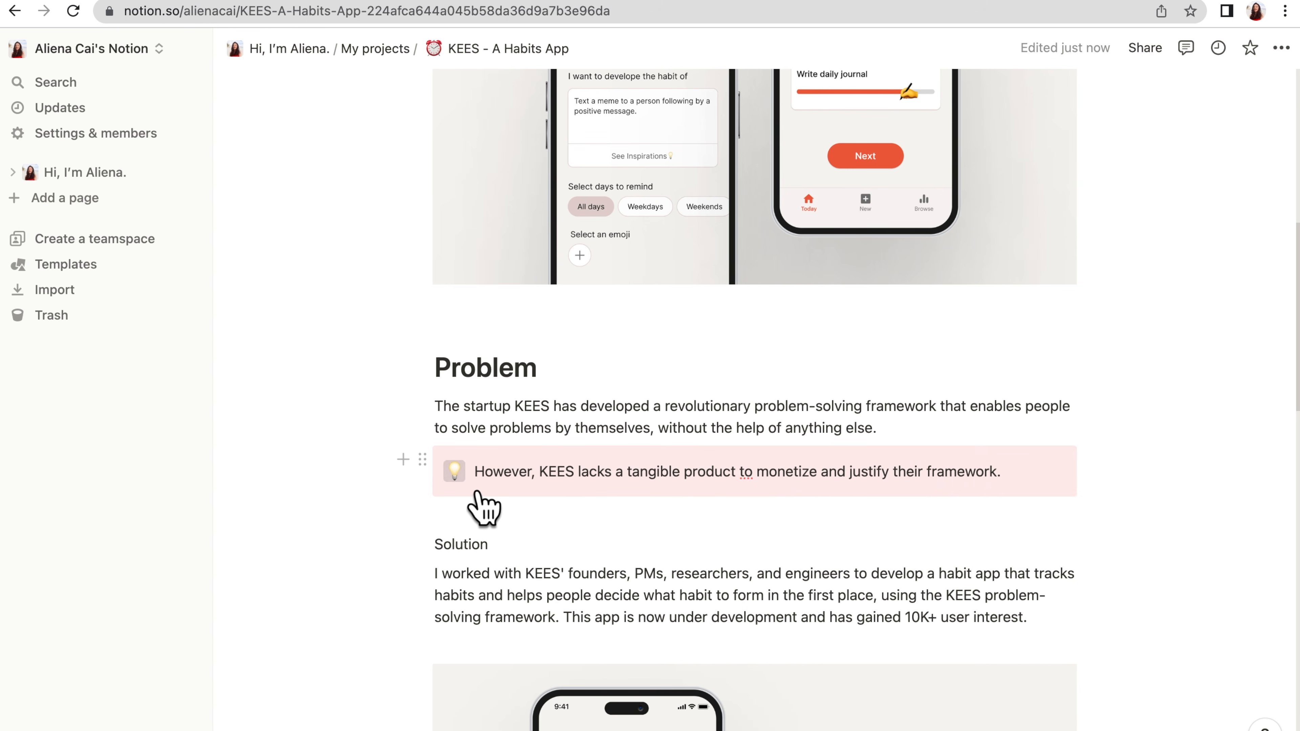
left_click(456, 473)
mouse_move(335, 341)
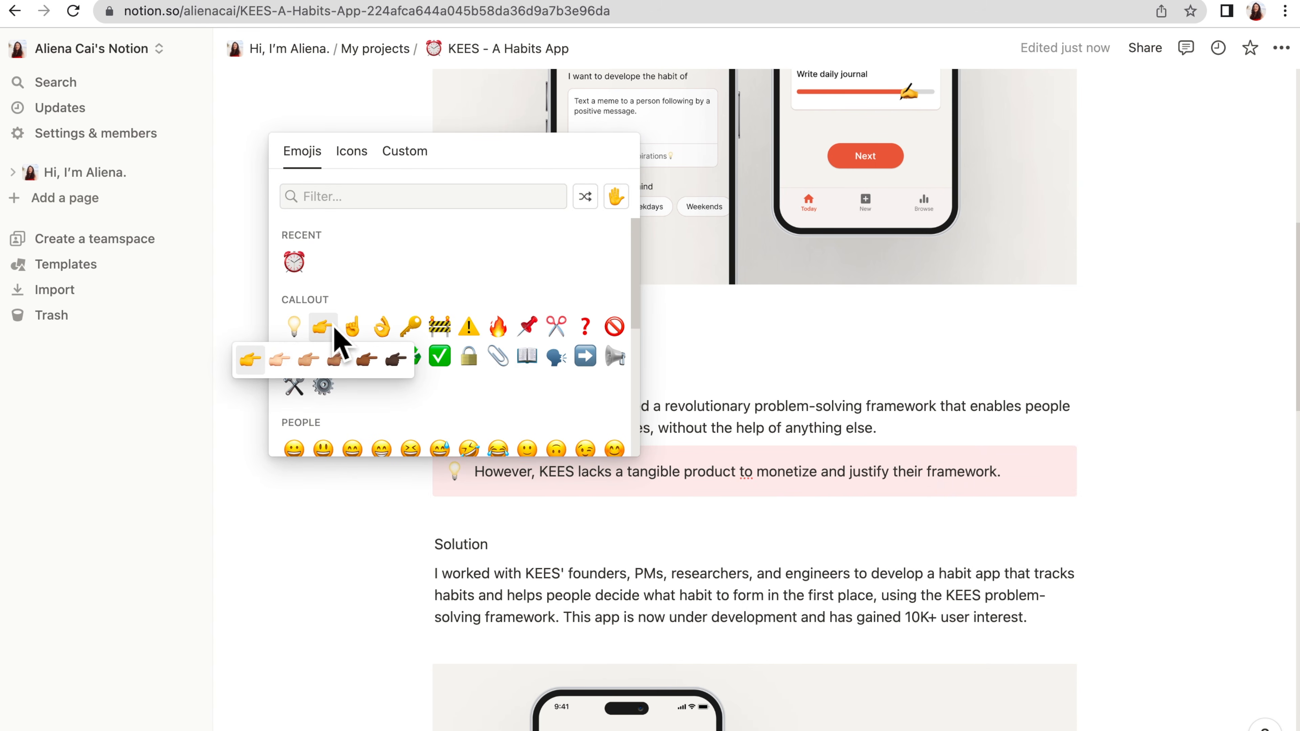
left_click(264, 359)
Turn the "Solution" title of the case study into a Heading 1
scroll(435, 440, "down", 2)
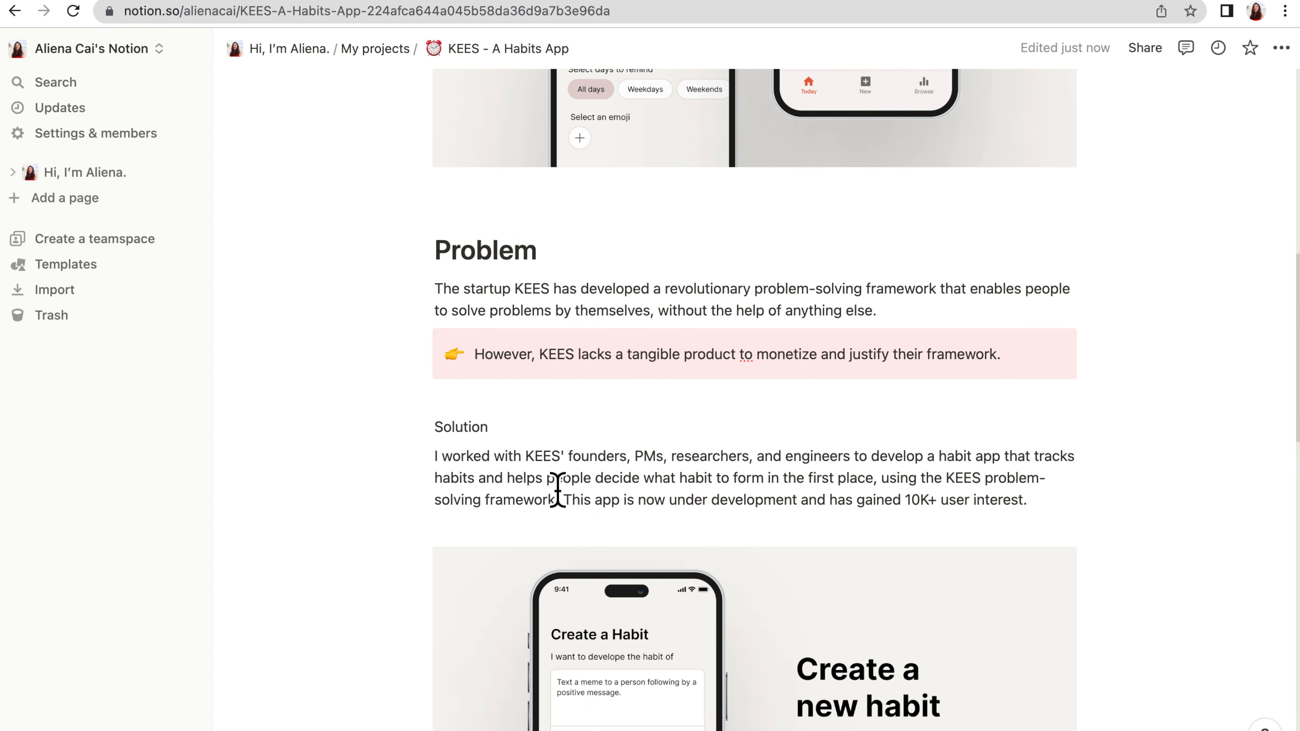
double_click(461, 427)
left_click(486, 391)
left_click(495, 316)
scroll(553, 460, "down", 1)
Split the sentence starting "This app is now under development" into its own block and turn it into a callout
left_click(563, 477)
key("Return")
triple_click(519, 506)
left_click(488, 471)
left_click(489, 578)
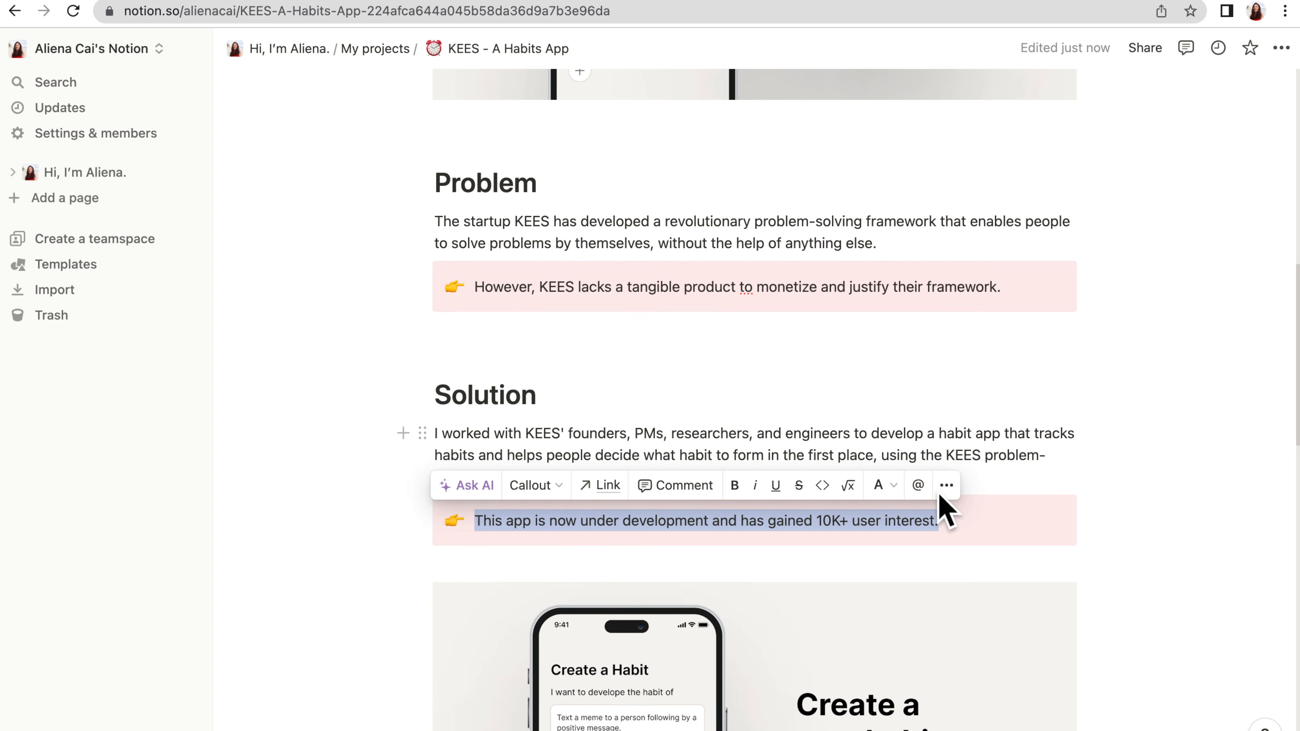
Give the Solution callout a blue background and change its icon to the rocket emoji
left_click(945, 486)
mouse_move(985, 417)
scroll(842, 537, "down", 3)
left_click(839, 584)
left_click(454, 520)
type("rocke")
key("Return")
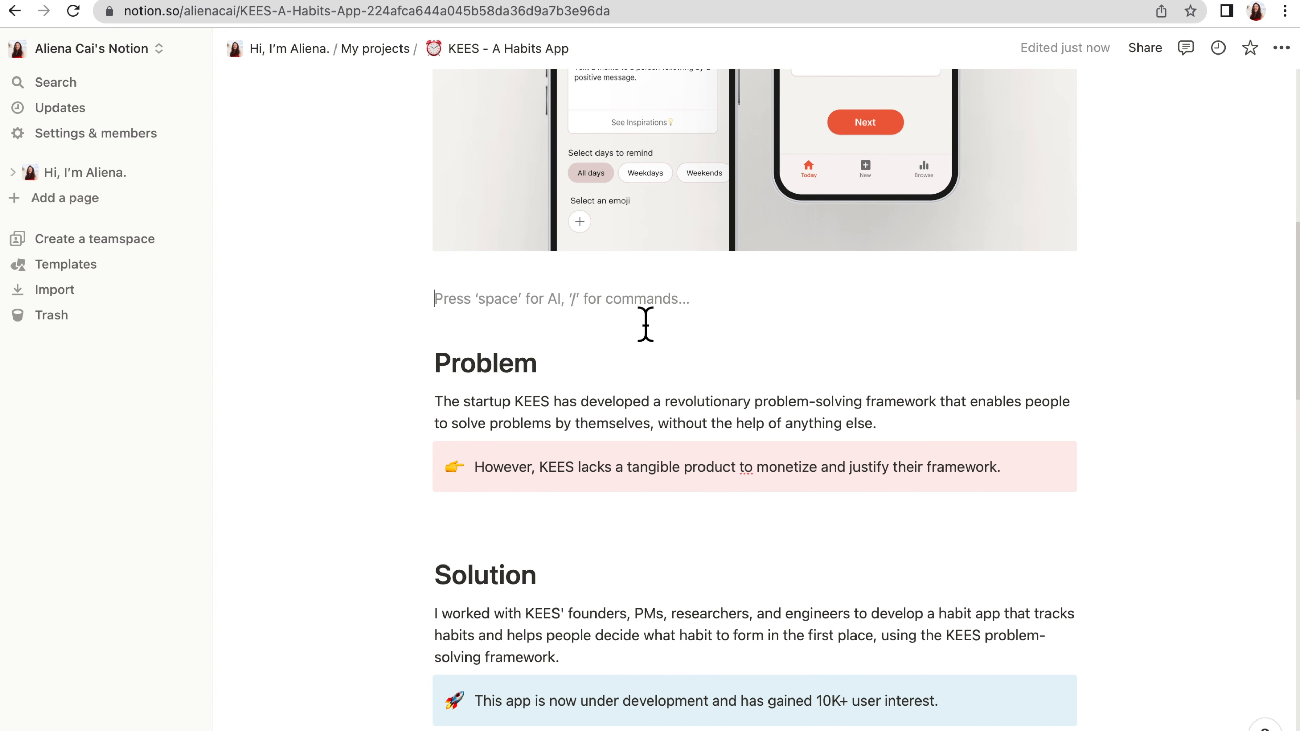
Add an "At-a-Glance 👀" overview above the Problem heading, starting "I worked for KEES as a product designer for four months in 2022."
type("At-a-Glance 👀 I worked for KEES as a product designer for four months in 2022. I worked to design an IOS mobile app for KEES to tailor users who struggle to form healthy habits through three rounds of wireframing, prototyping, and testing. In four months, I delivered a complete set of app design, a design system, and worked with the company founder, PMs, and engineers to bring a product from 0 to 1 and gained 10K+ user interest.")
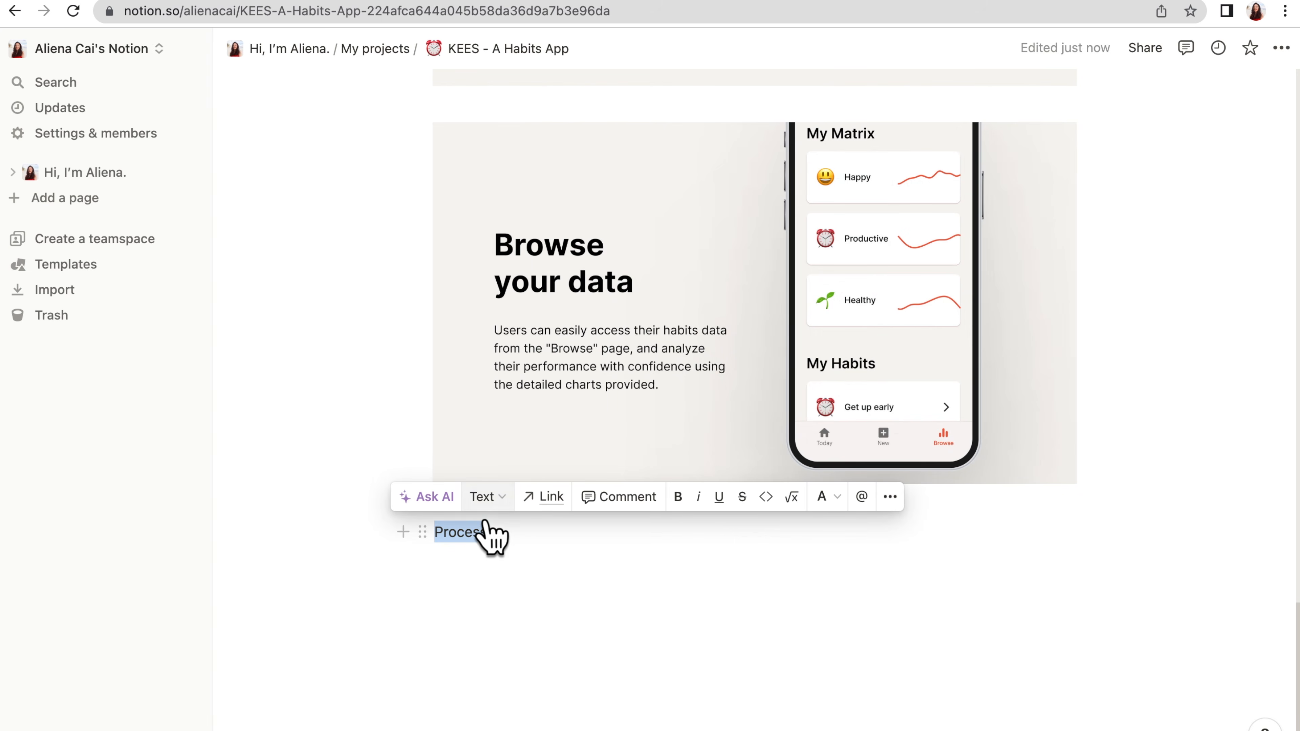
Turn the "Process" title below the Solution images into a Heading 1
left_click(481, 496)
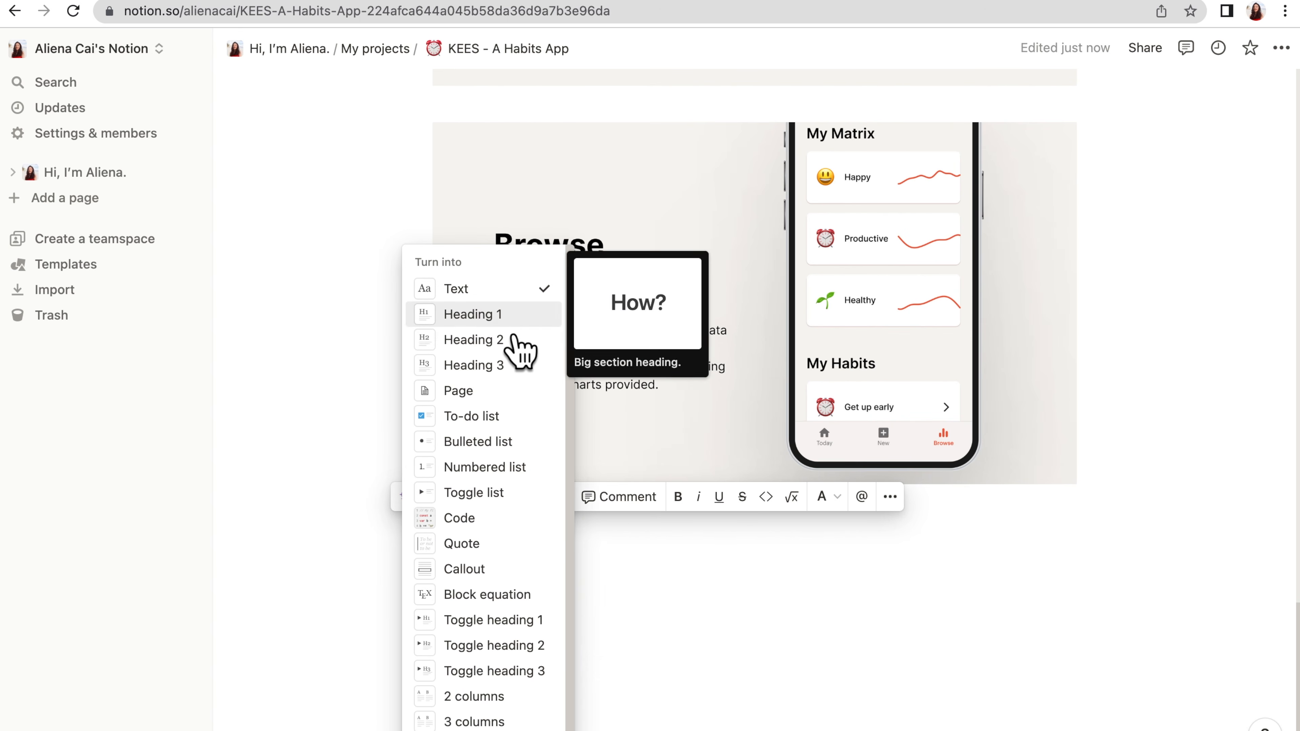
left_click(509, 317)
left_click(729, 609)
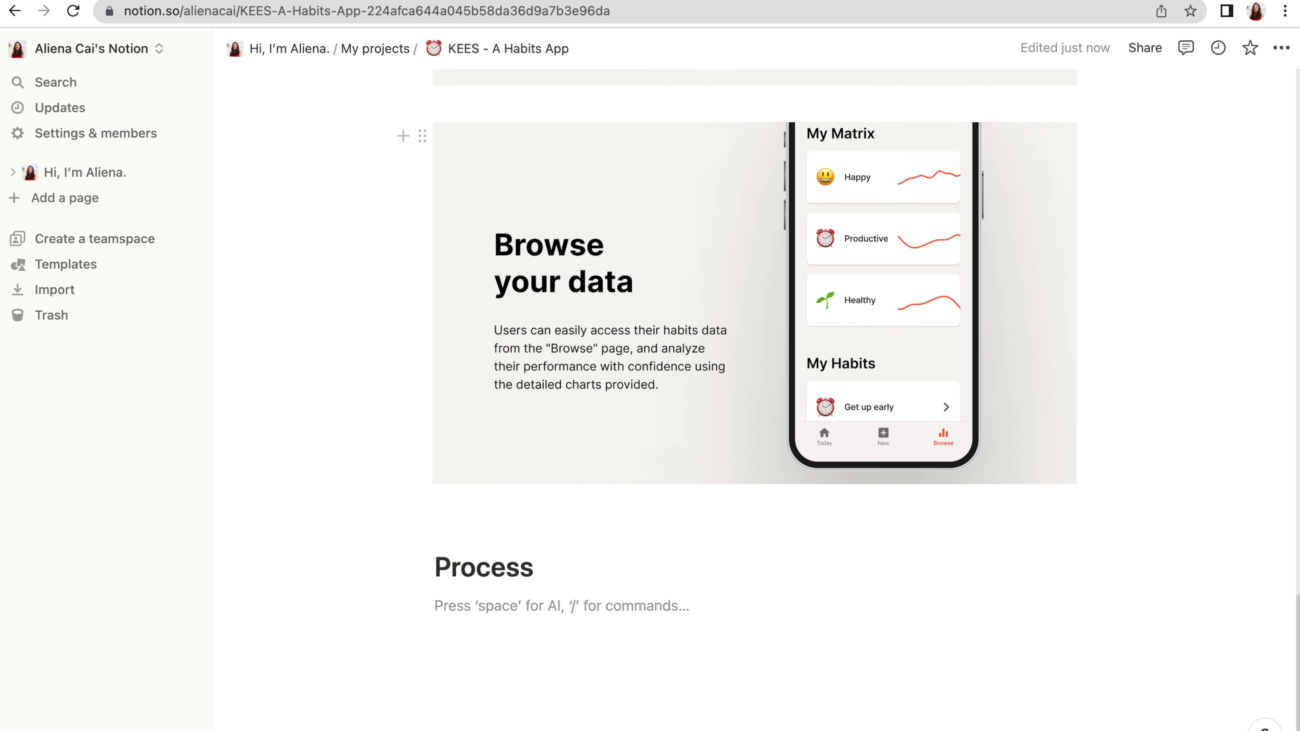
Insert a divider above the Process heading and move the blank block to between the last Solution image and the divider
left_click(512, 525)
type("---")
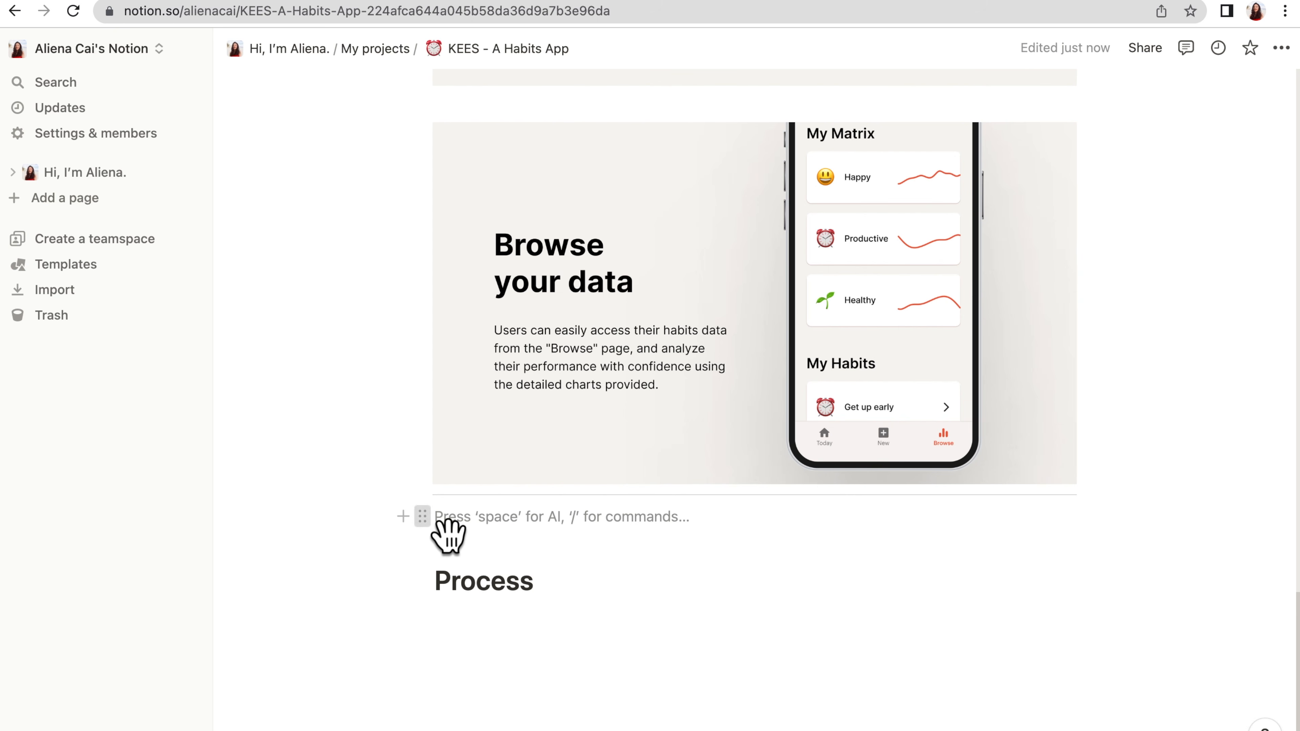
left_click_drag(422, 516, 450, 491)
left_click(541, 563)
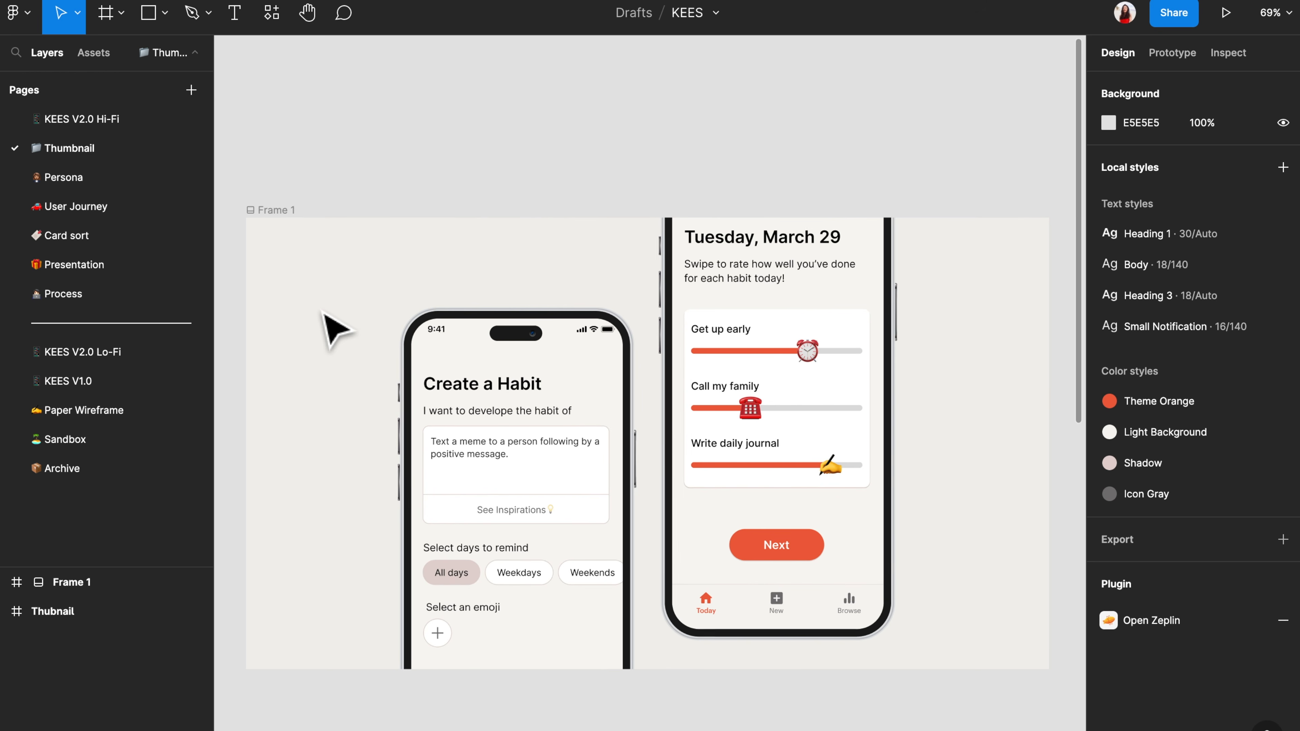
Switch to the KEES file in Figma and review the Persona, User Journey, Card sort, Paper Wireframe and KEES V2.0 Lo-Fi pages
left_click(109, 179)
left_click(109, 207)
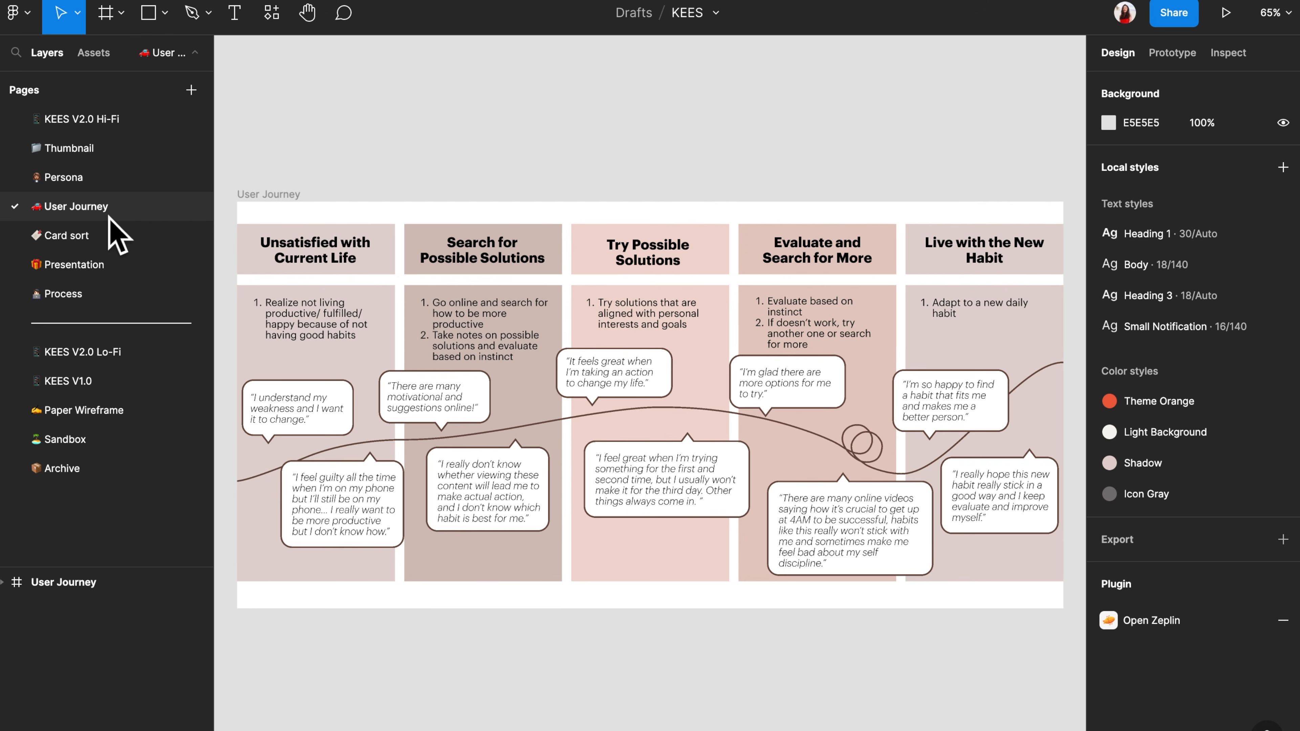
left_click(110, 237)
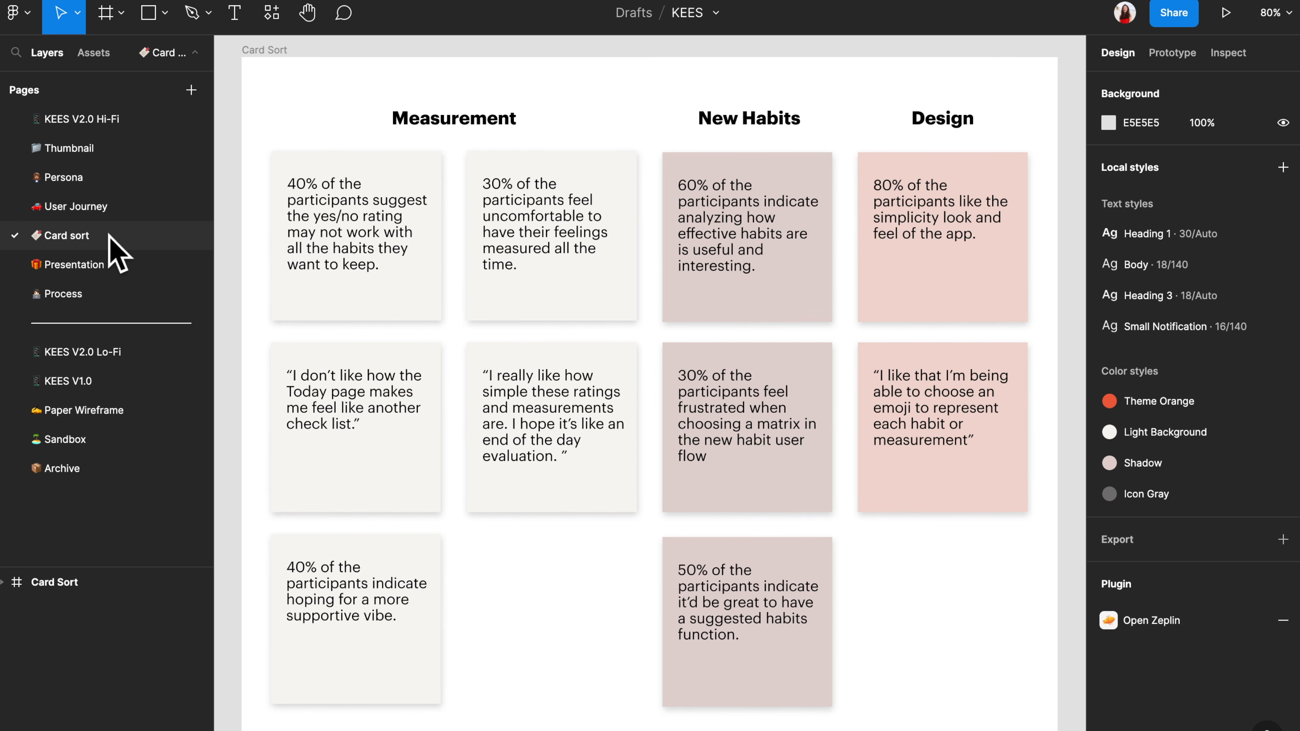
left_click(96, 416)
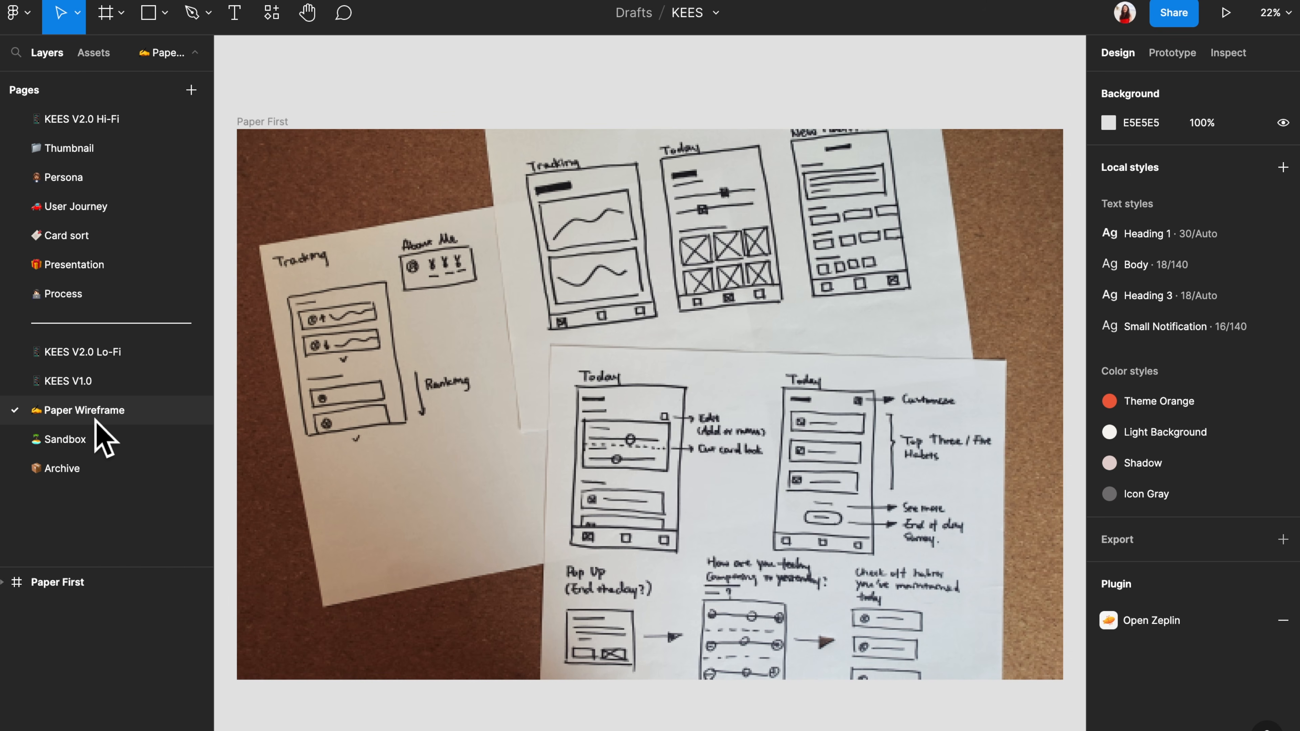
left_click(97, 353)
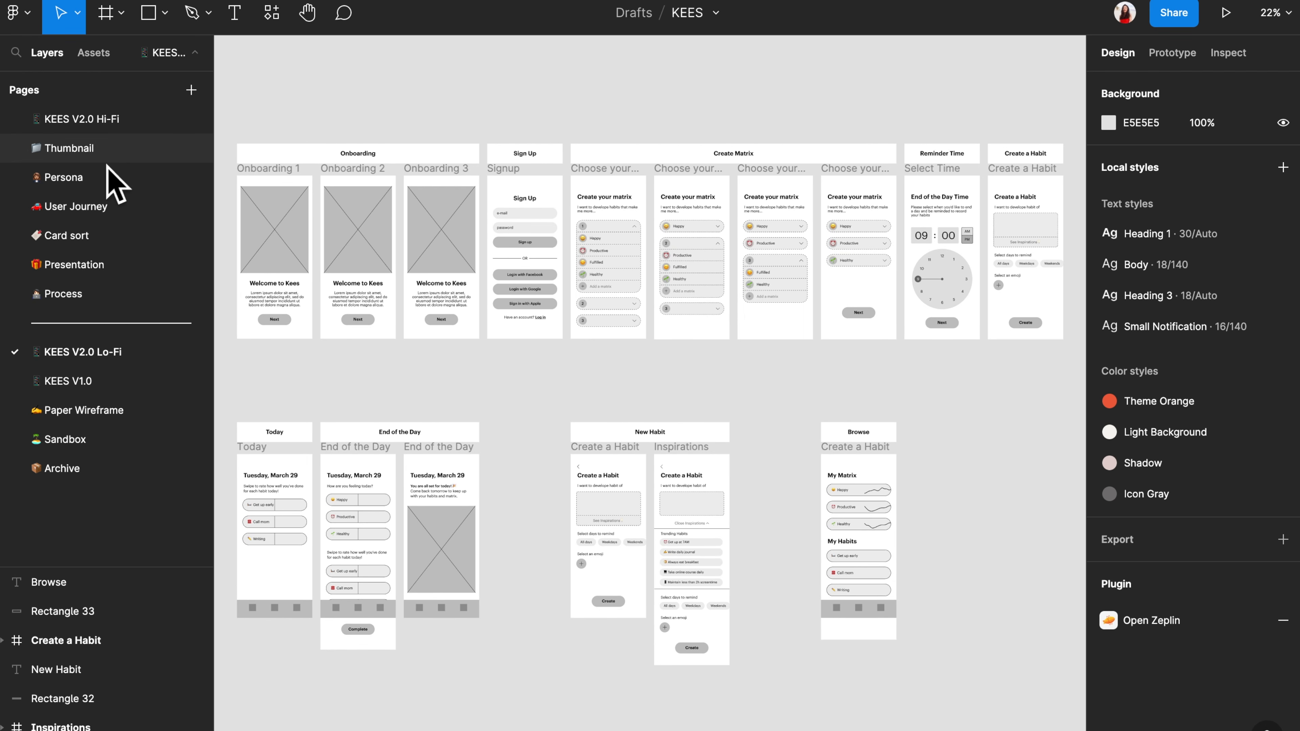
left_click(107, 177)
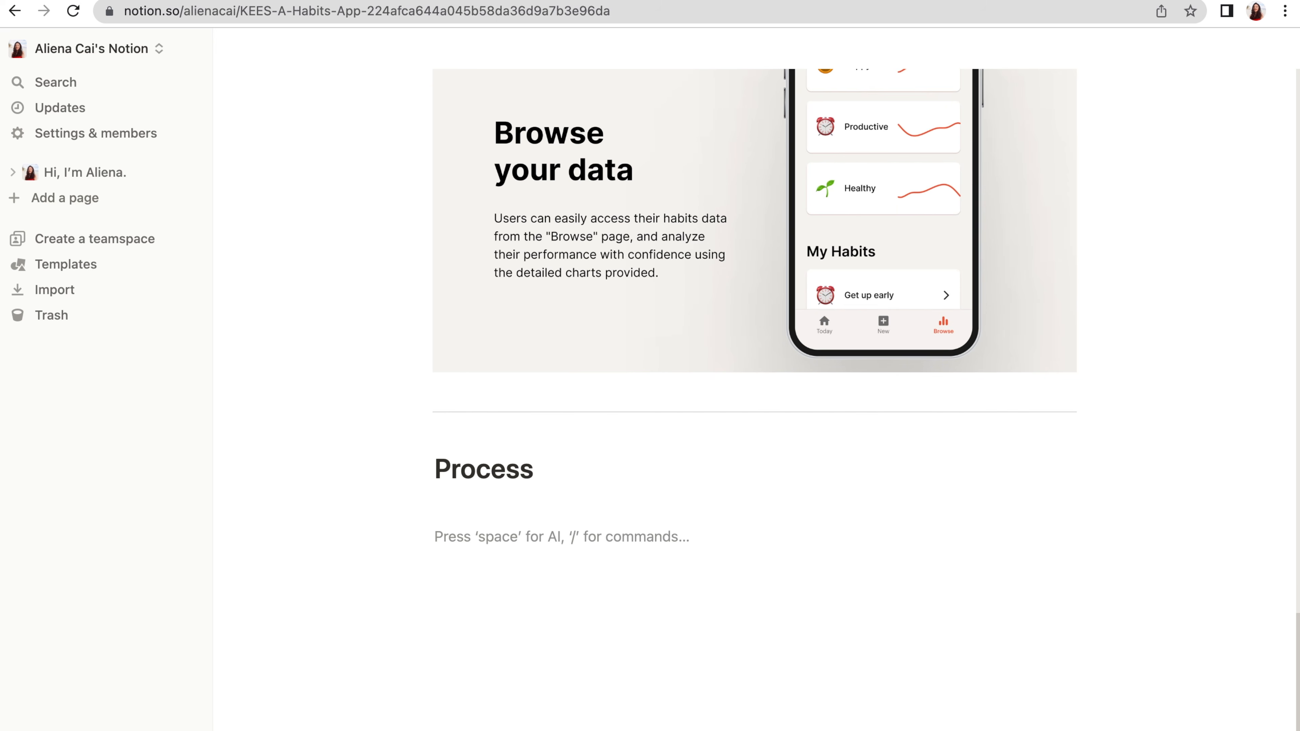
Back in Notion, add the lines "User Research", "Sketches", "Wireframes & Prototypes" and "Usability Study" below the Process heading
type("User Research")
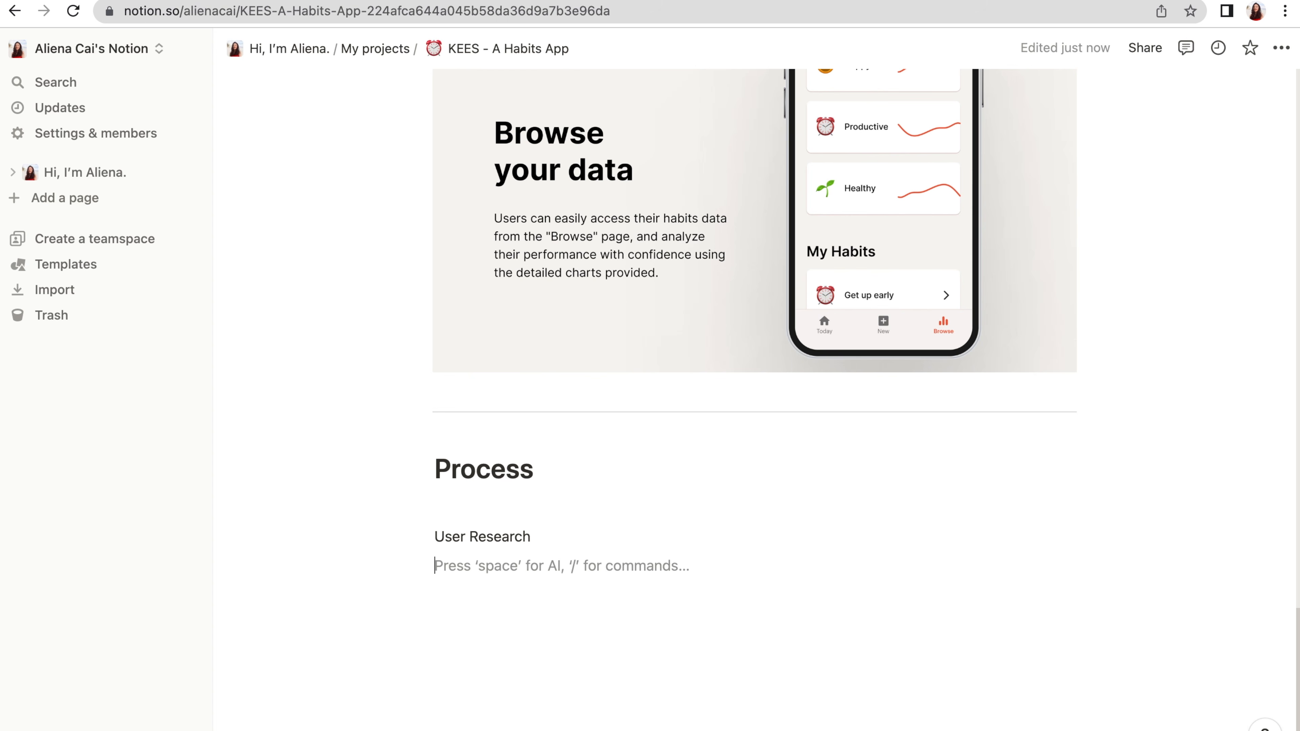
type("Sketches")
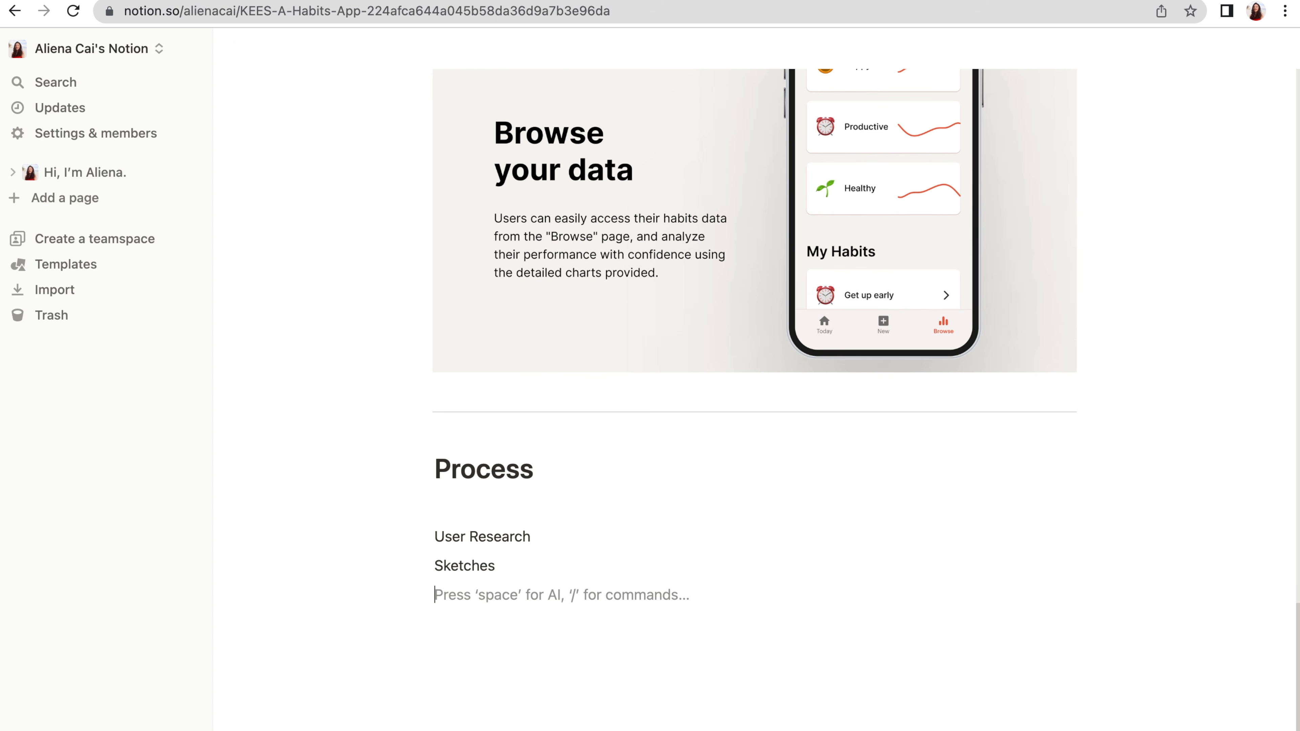
type("Wireframes")
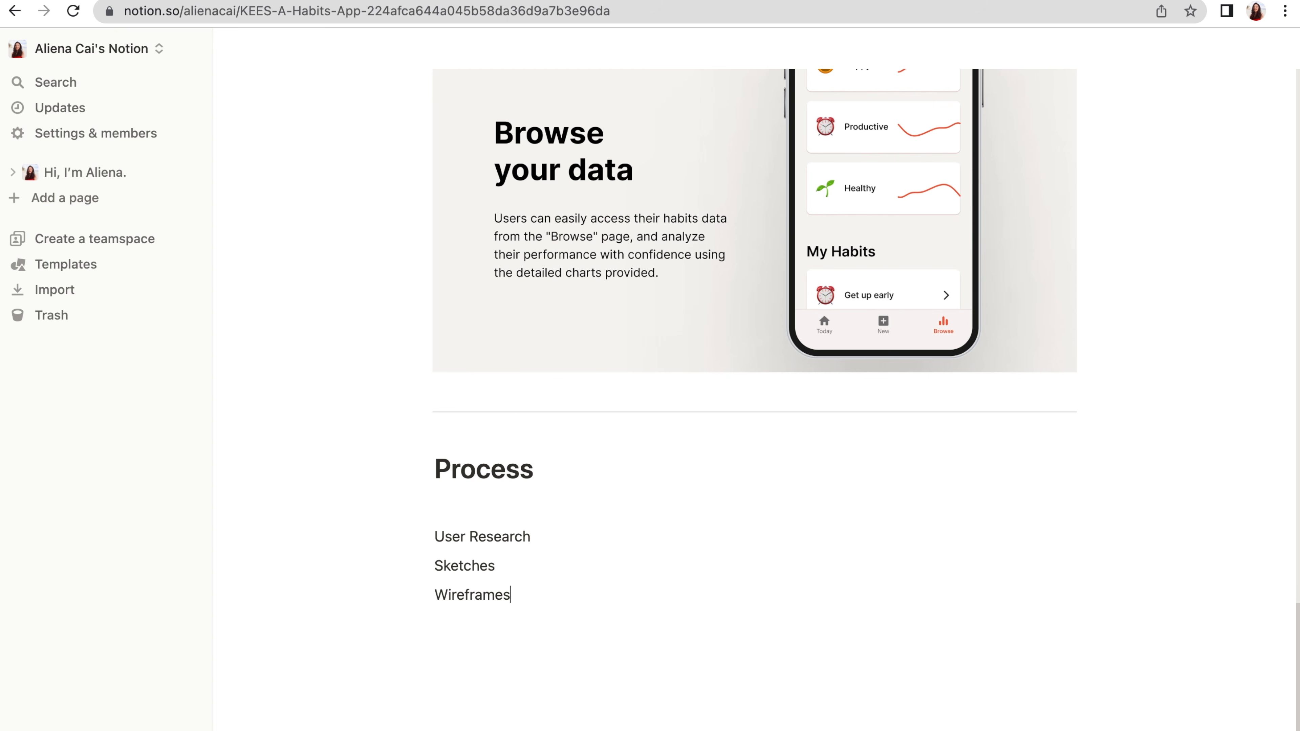
type(" & Prototypes")
key("Return")
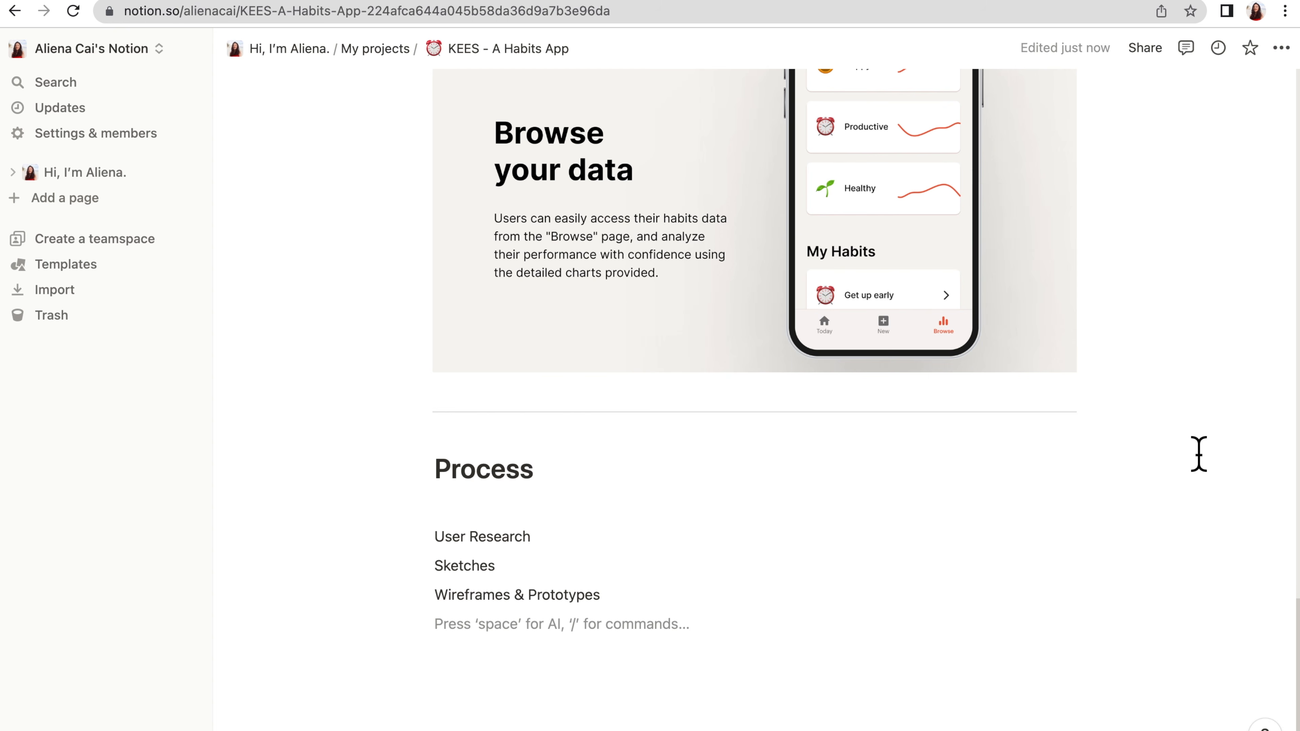
type("Usability Study")
key("Return")
Turn the "User Research" line into a Heading 3 and add a blank block below it
left_click_drag(434, 537, 531, 537)
left_click(486, 502)
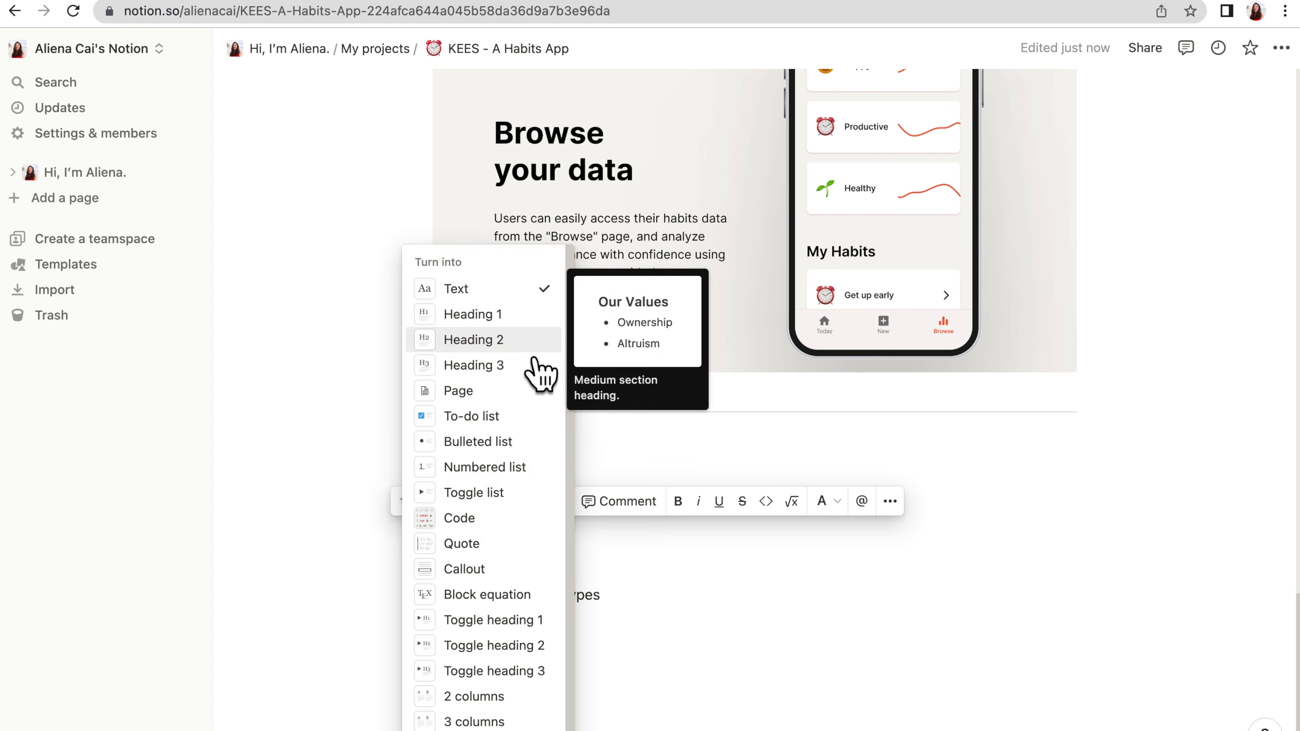
left_click(533, 344)
left_click(506, 520)
left_click(535, 374)
key("Return")
Turn "Sketches", "Wireframes & Prototypes" and "Usability Study" into Heading 2 titles, with a blank block between each of them
double_click(464, 609)
left_click(491, 339)
left_click(542, 640)
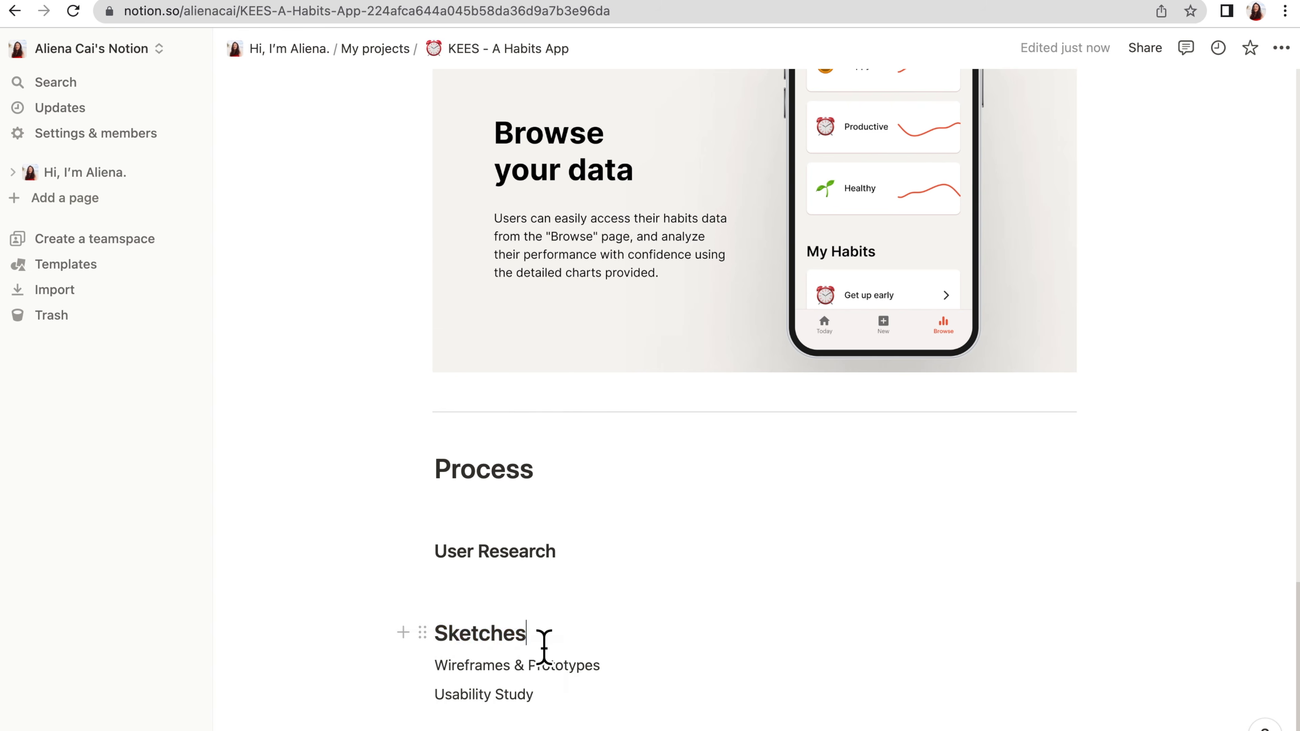
scroll(543, 647, "down", 3)
triple_click(508, 569)
key("Return")
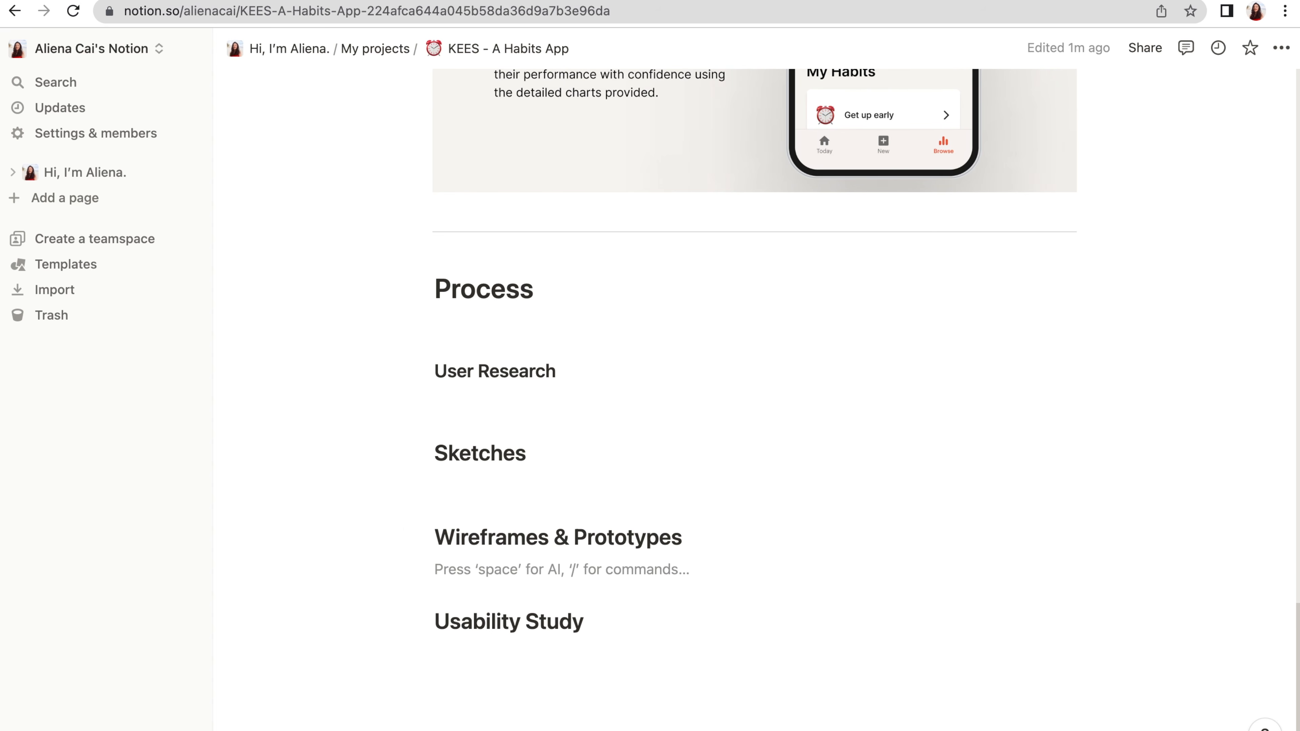
Insert the exported persona image under User Research, with the user journey image below it
left_click_drag(1297, 327, 708, 371)
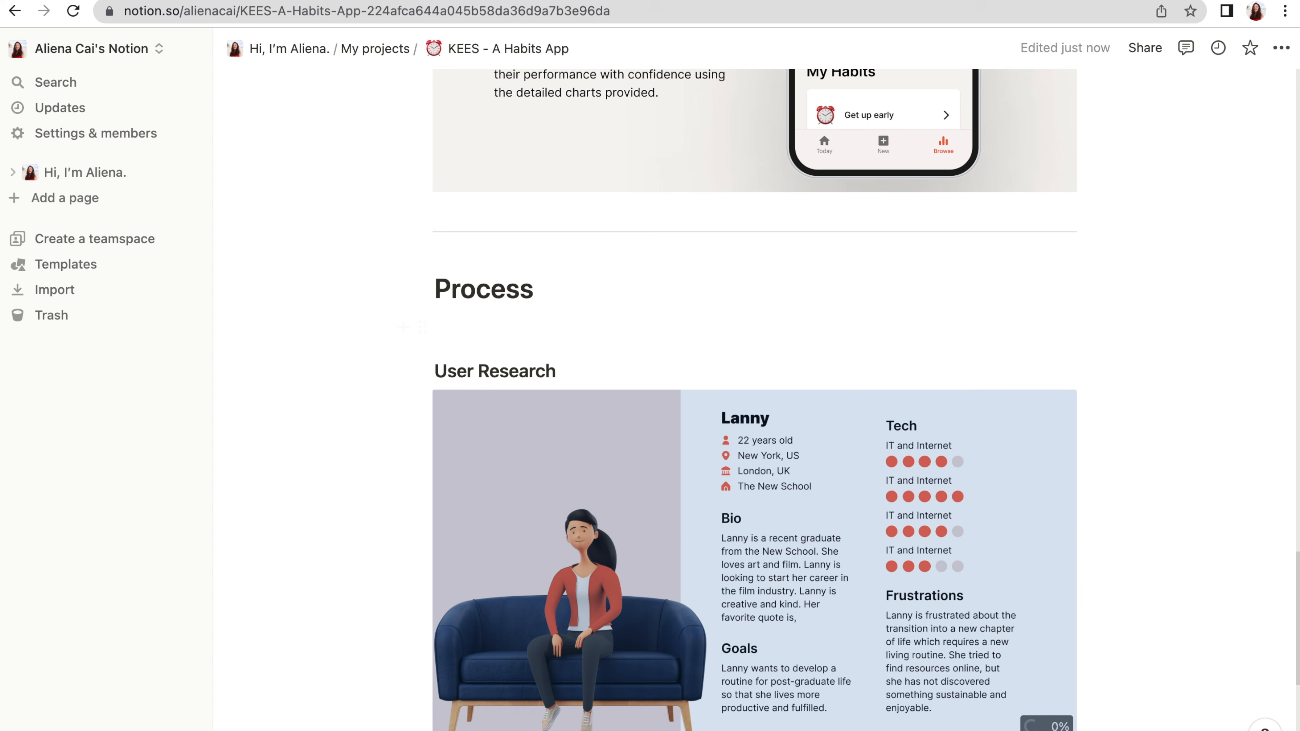
left_click_drag(1297, 409, 806, 551)
Insert the paper sketches photo under Sketches, the lo-fi screens image under Wireframes & Prototypes, and another exported image under Usability Study
scroll(880, 526, "down", 3)
scroll(859, 517, "down", 4)
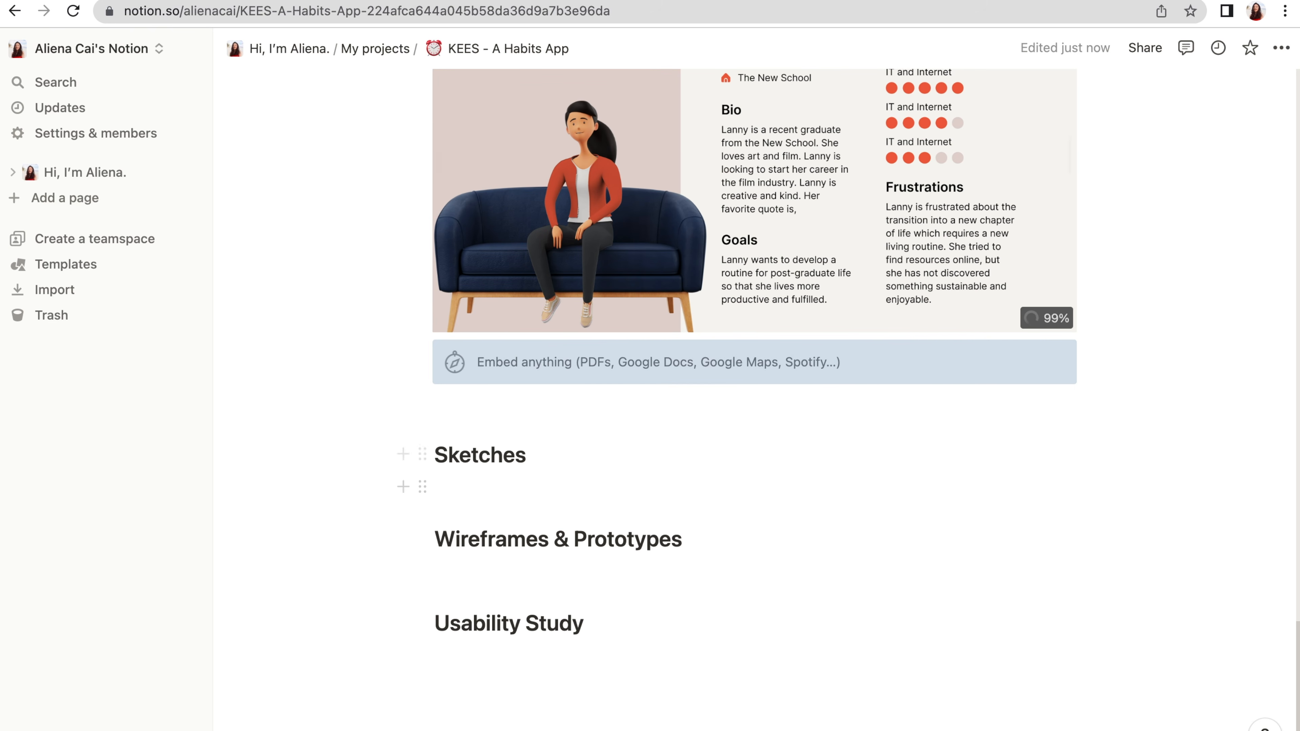
mouse_move(1297, 410)
left_mouse_down()
mouse_move(957, 421)
mouse_move(528, 664)
mouse_move(563, 455)
mouse_move(621, 473)
left_mouse_up()
scroll(528, 665, "down", 5)
scroll(564, 464, "down", 6)
scroll(621, 473, "down", 1)
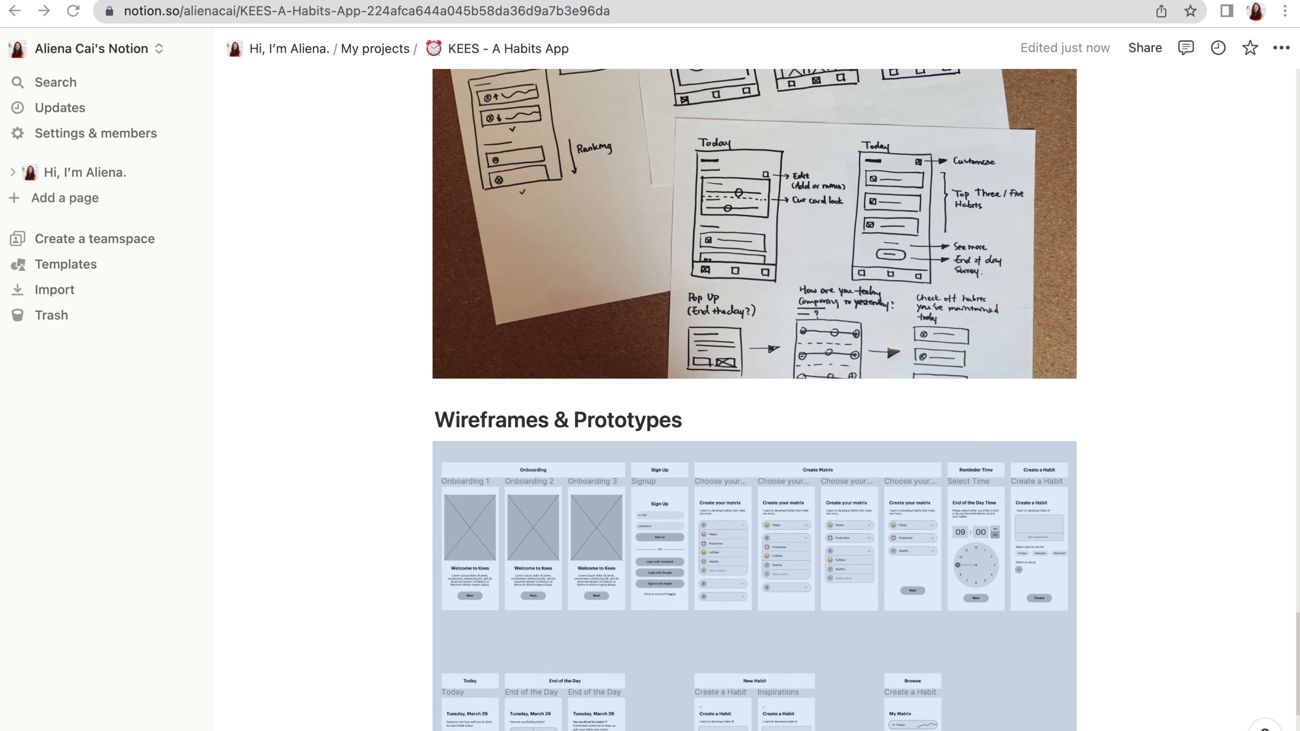
scroll(917, 481, "down", 6)
left_click_drag(1297, 409, 688, 577)
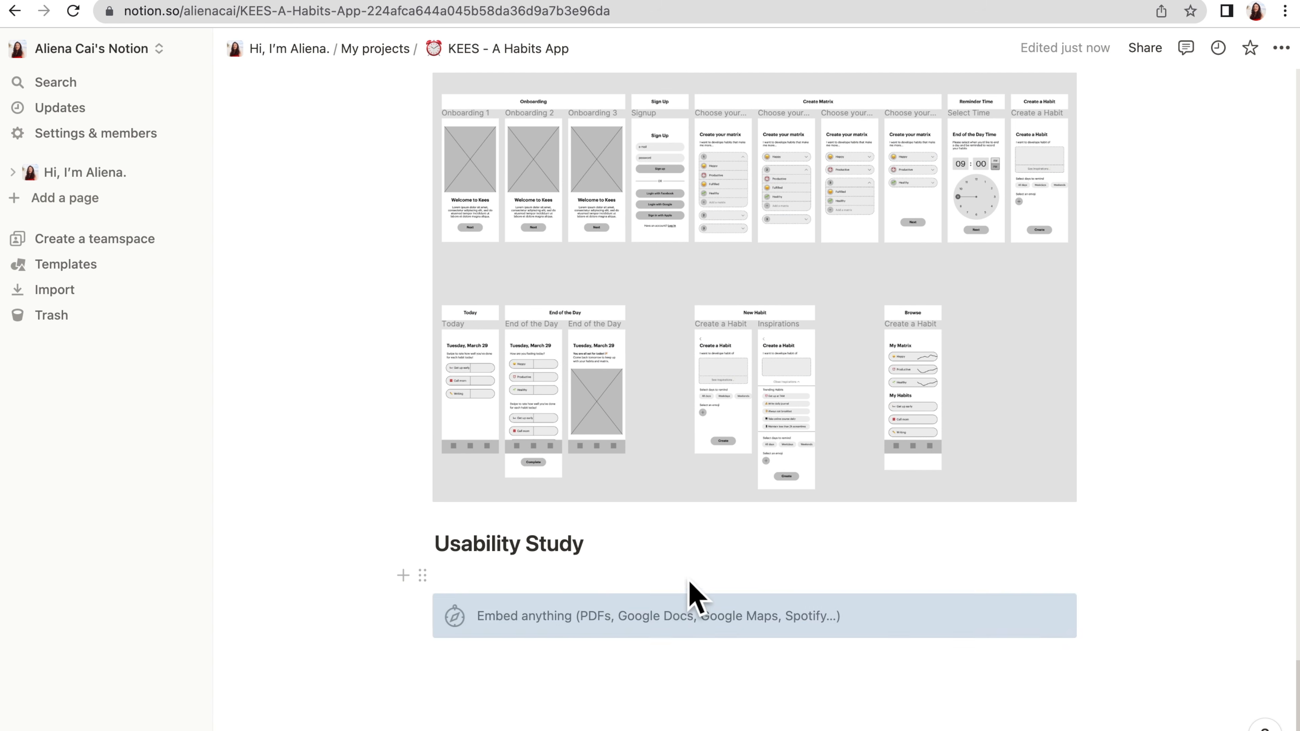
Add a summary paragraph below the Process heading, starting "After understanding the company's needs and expectations, I designed an application"
scroll(690, 511, "up", 20)
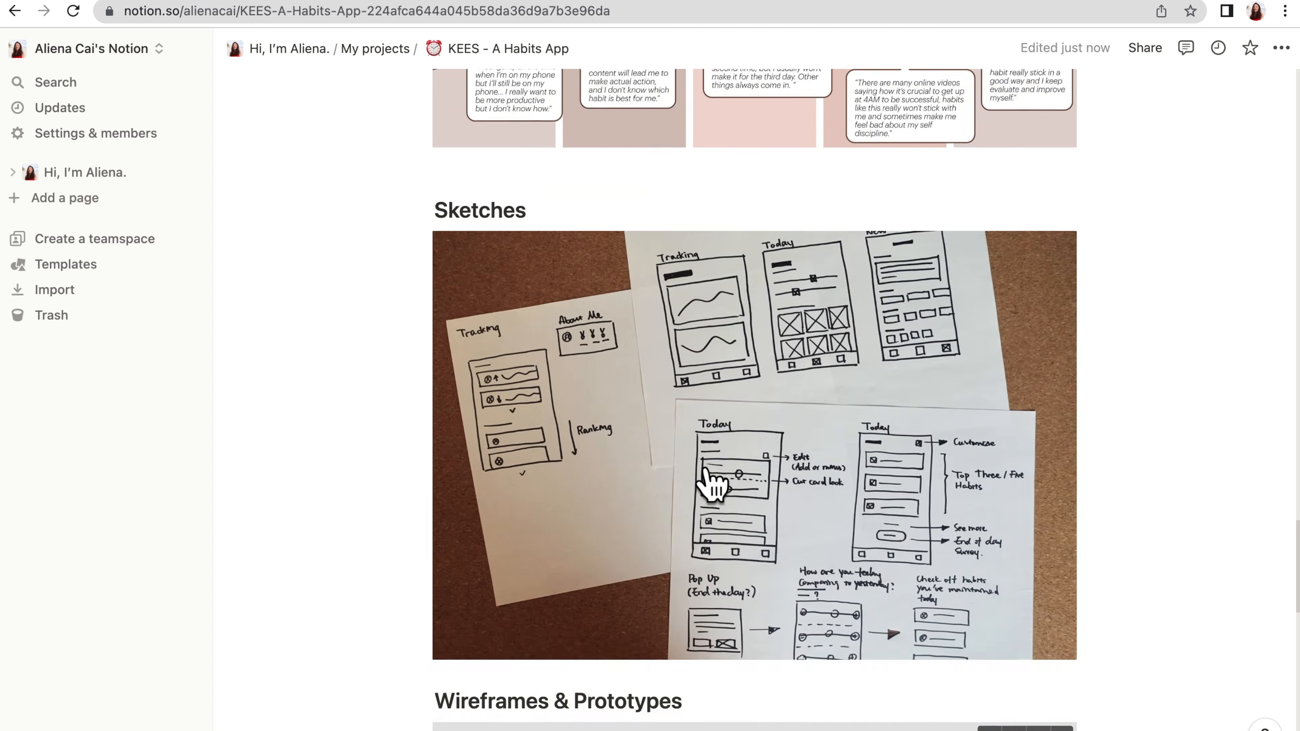
scroll(706, 469, "down", 1)
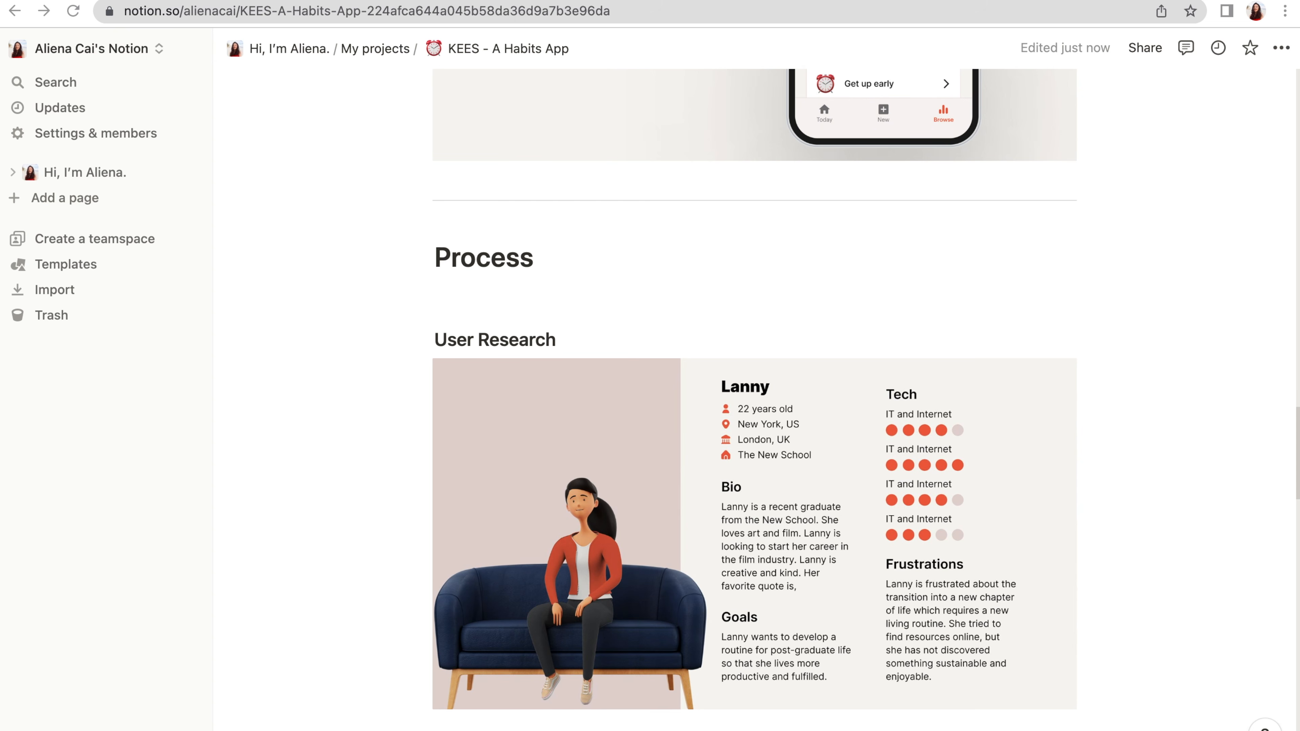
left_click(670, 293)
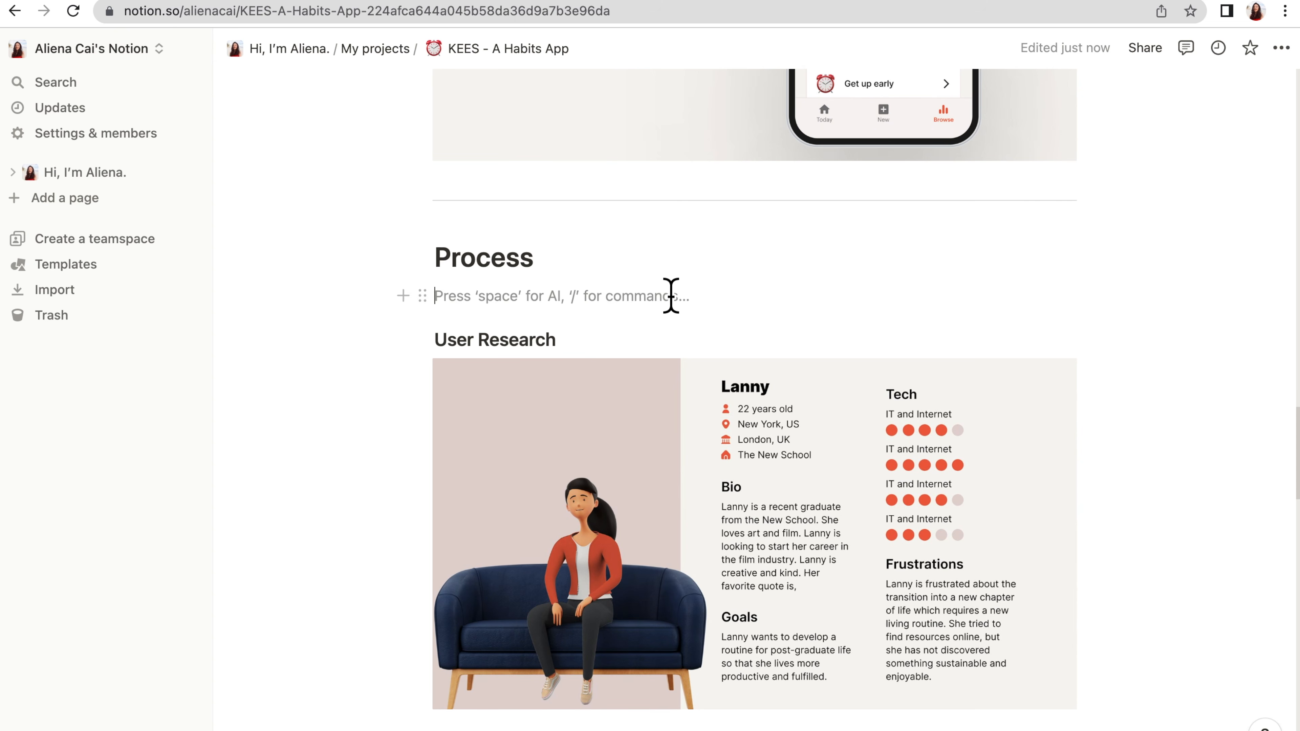
type("After understanding the company's needs and expectations, I designed an application based on the KEES problem solving frameworks and created a low-fidelity prototype. I ran user testing with 10 participants and incorporated the feedback to refine the design, resulting in an 80% satisfaction rate. Subsequently, I created a high-fidelity prototype.")
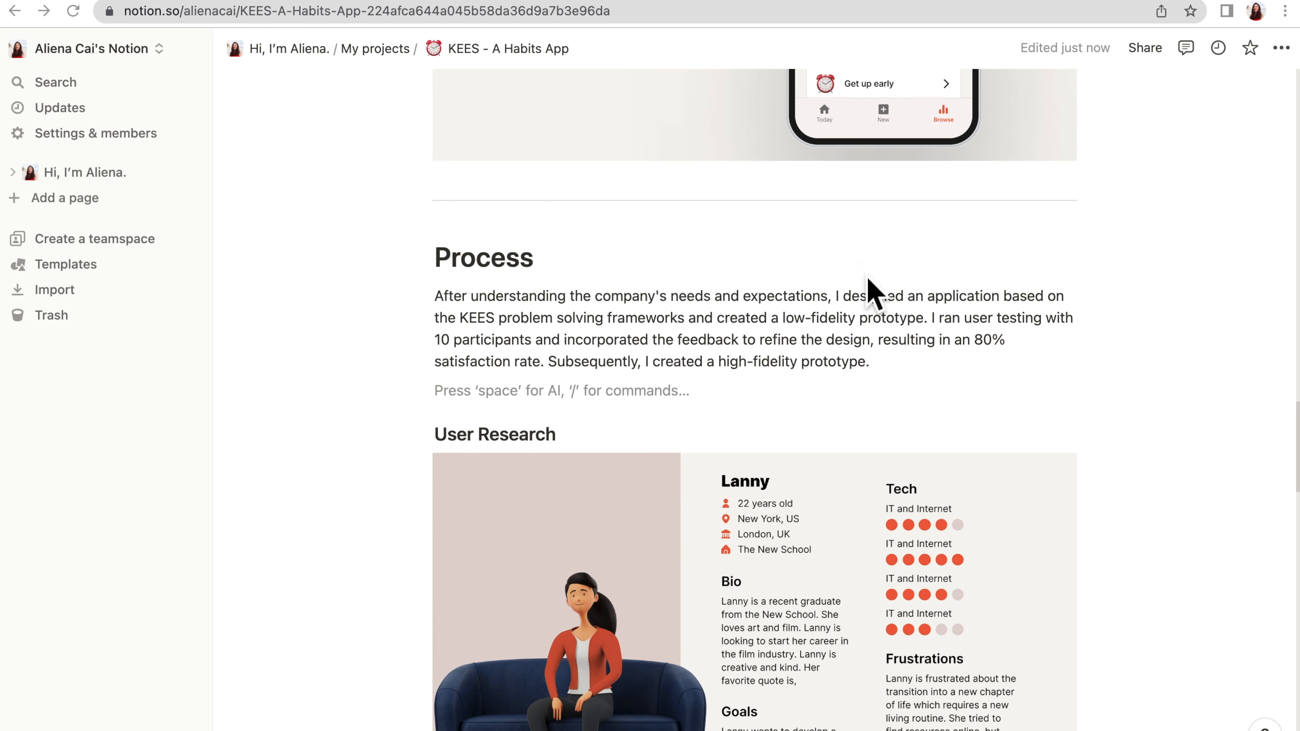
Add a paragraph between the User Research heading and the persona image, starting "I conducted supervised user research and received feedback from users"
left_click(692, 437)
key("Return")
type("I conducted supervised user research and received feedback from users that we incorporated into user personas. For example, our persona Lanny is frustrated about the transition into a new chapter of life which requires a new living routine. She tried to find resources online, but she has not discovered something sustainable and enjoyable.")
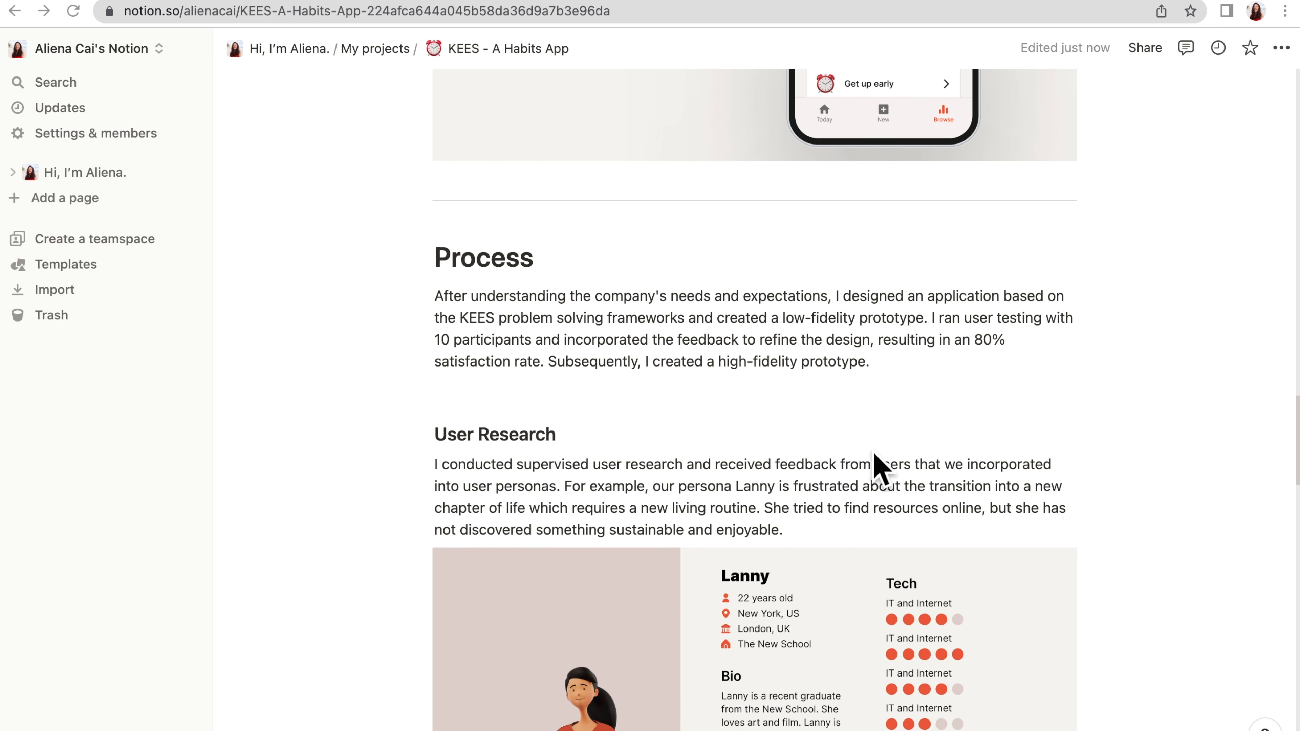
scroll(876, 463, "down", 9)
scroll(1035, 552, "down", 2)
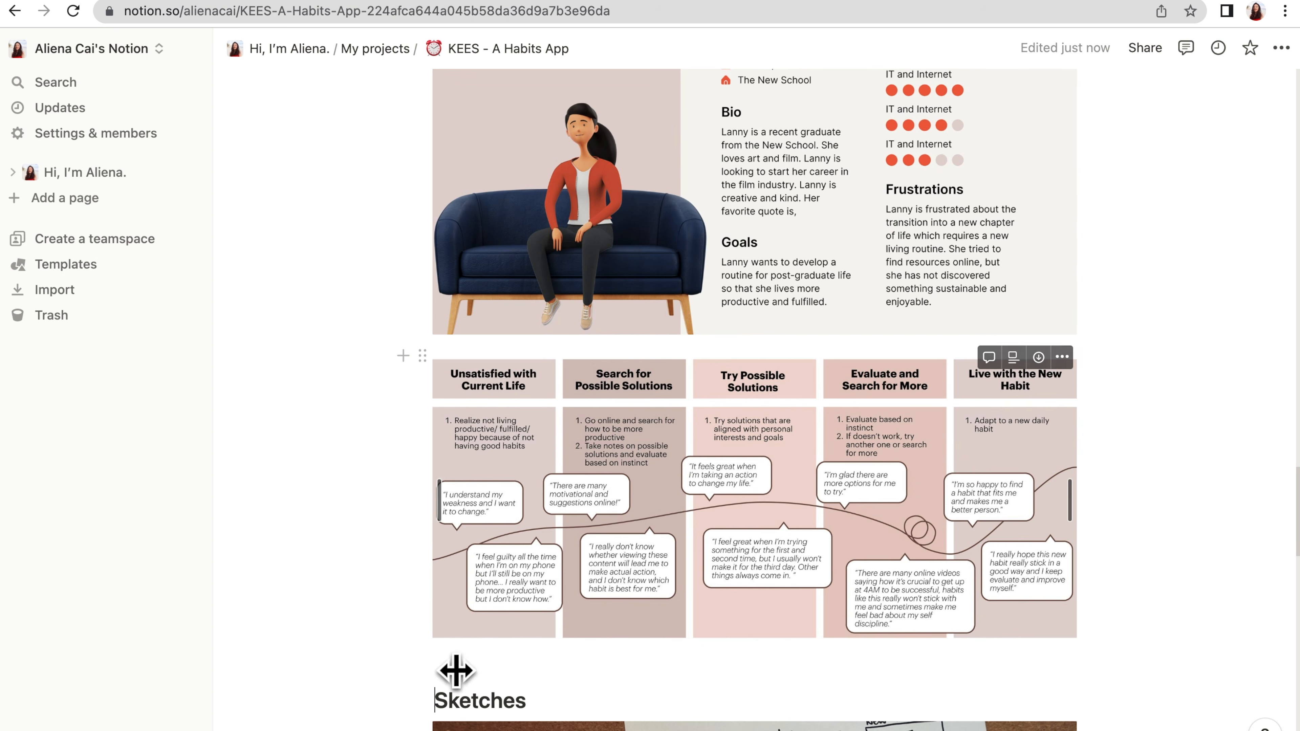
Add a paragraph above the user journey image starting "I also created a user journey to better illustrate the difficulty many people face"
left_click(405, 356)
type("I also created a user journey to better illustrate the difficulty many people face when they are in the process of transitioning in life and attempting to evaluate and form new habits.")
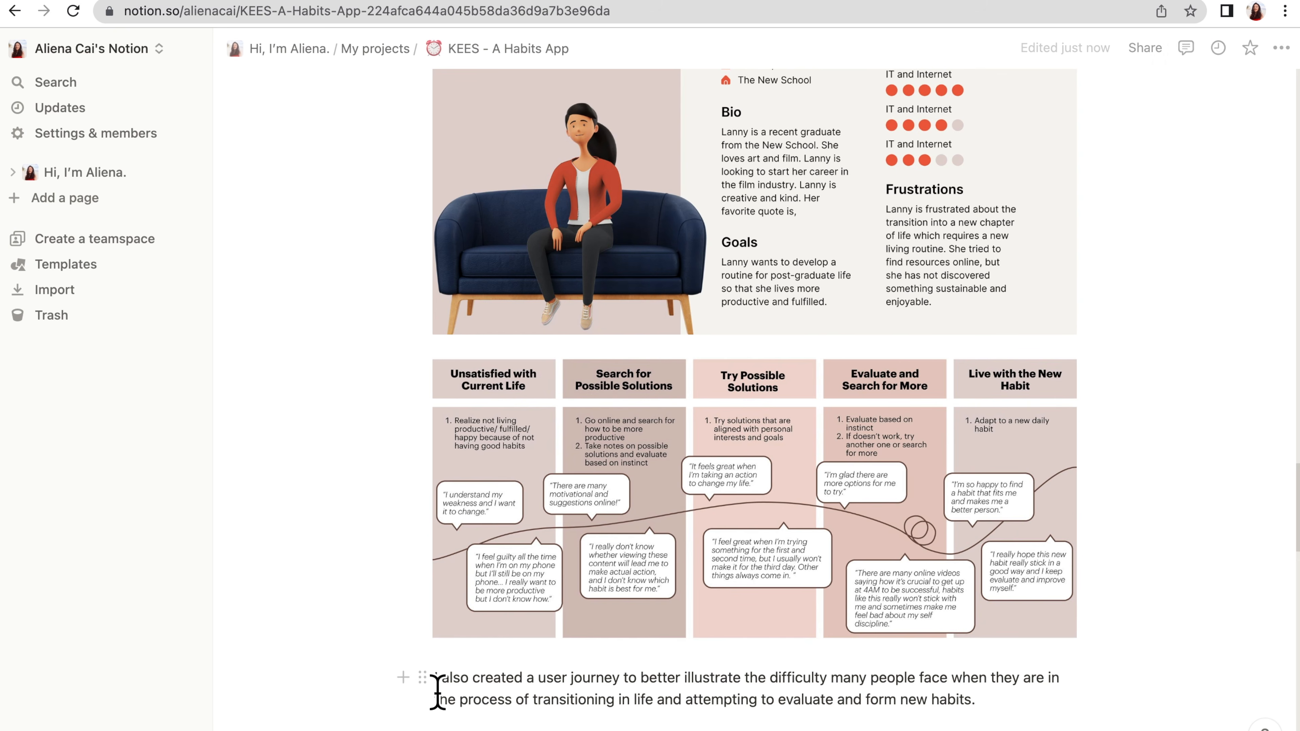
left_click_drag(422, 677, 456, 441)
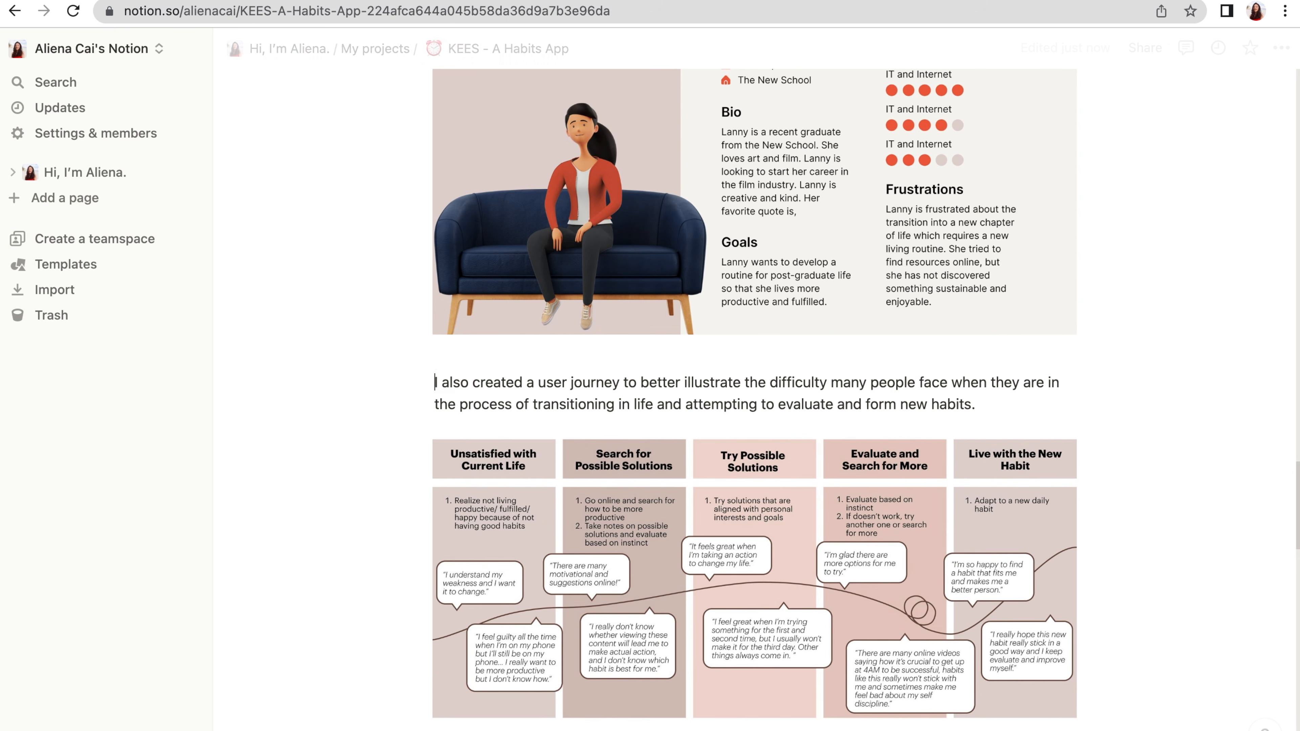
Add a paragraph under the Sketches heading starting "The process below begins with my initial ideas wireframes, then moves to mockups"
scroll(548, 397, "down", 5)
left_click(565, 516)
key("Return")
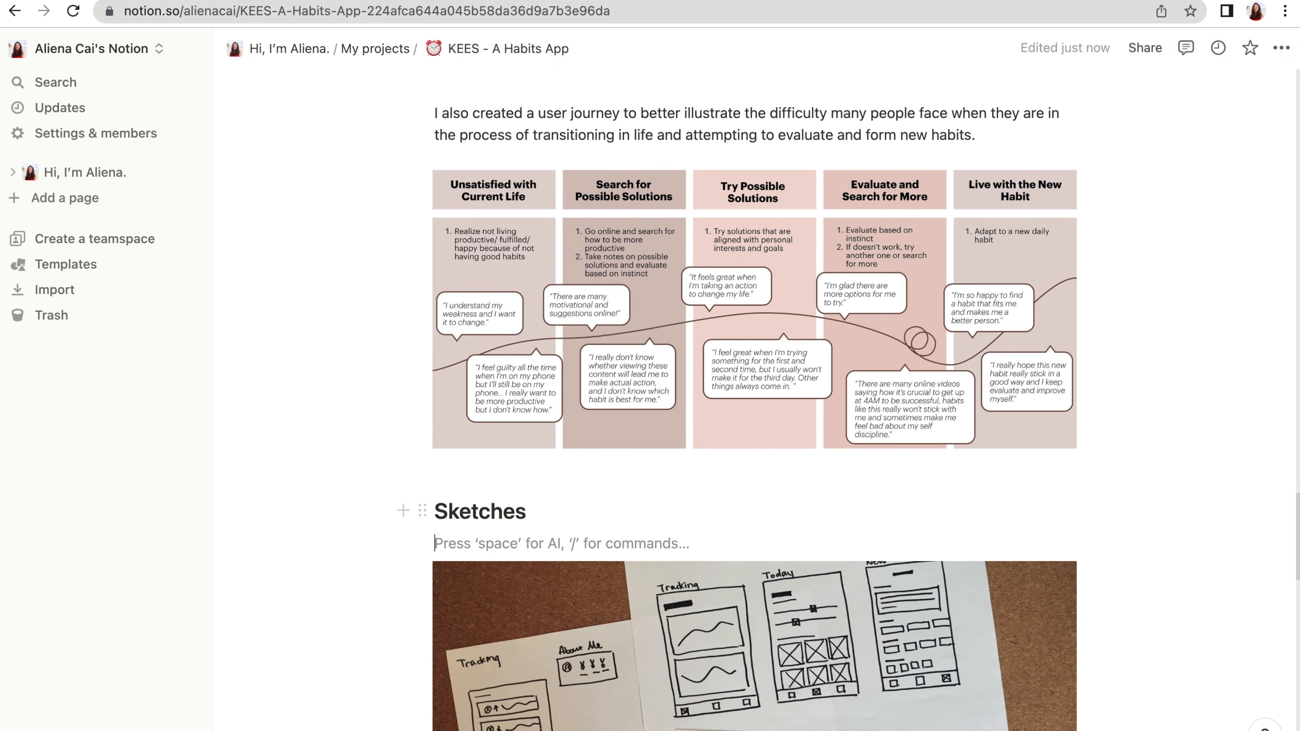
type("The process below begins with my initial ideas wireframes, then moves to mockups, and finally to the high-fidelity prototype. In this simple version, you can see how the I approach solves the user needs.")
Add a paragraph under Wireframes & Prototypes starting "I then brought my idea to an interactive digital low-fidelity prototype", with a blank line above the heading
scroll(566, 516, "down", 3)
scroll(667, 258, "down", 10)
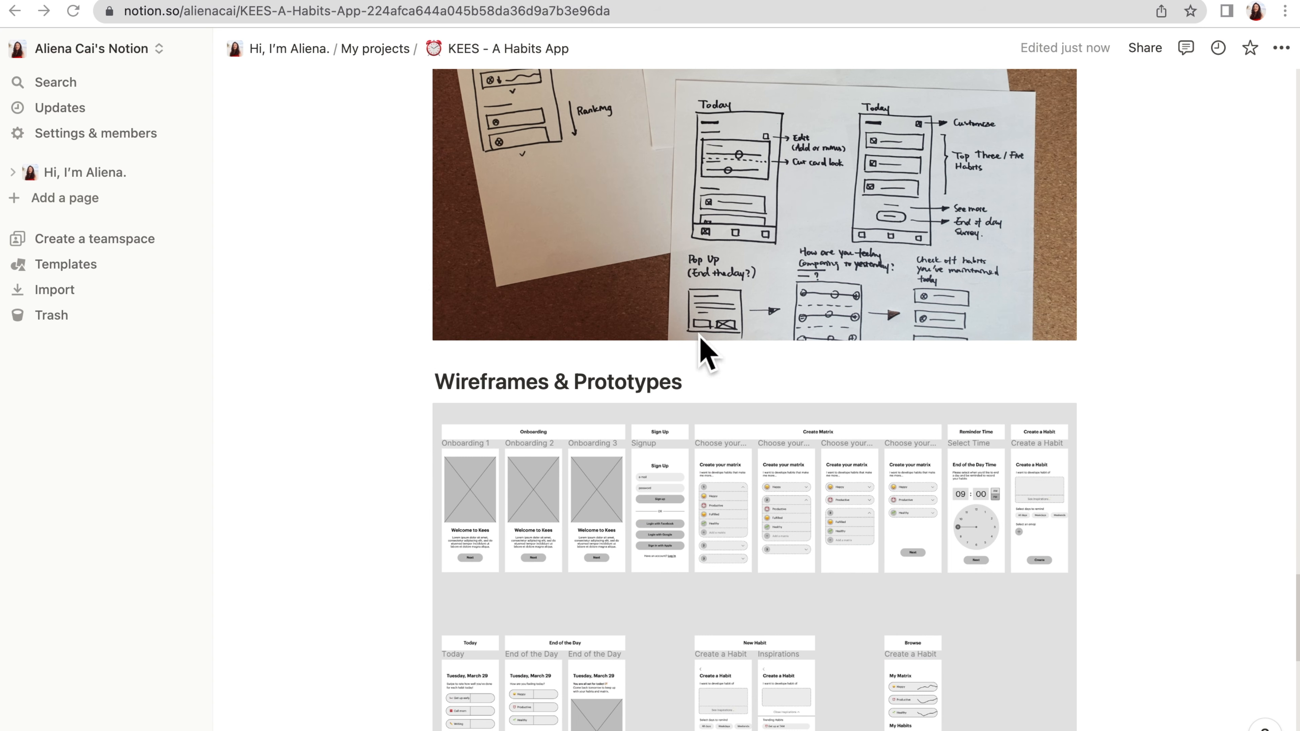
triple_click(659, 381)
key("Left")
key("Return")
left_click(760, 409)
key("Return")
type("I then brought my idea to an interactive digital low-fidelity prototype and brought it to five potential users to collect feedback.")
Add a paragraph under Usability Study starting "As a team, we conducted a user testing session on twenty participants", with a blank line above the heading
scroll(760, 409, "down", 2)
scroll(754, 384, "down", 3)
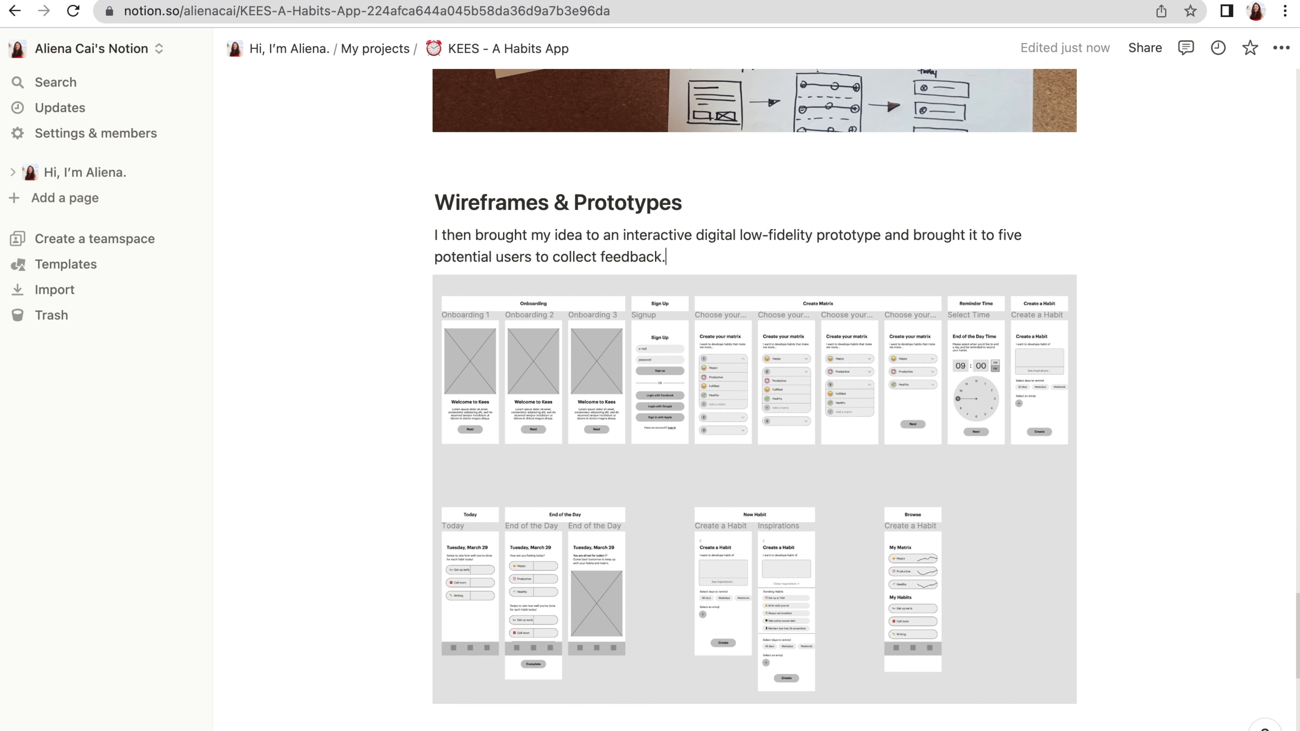
scroll(900, 329, "down", 5)
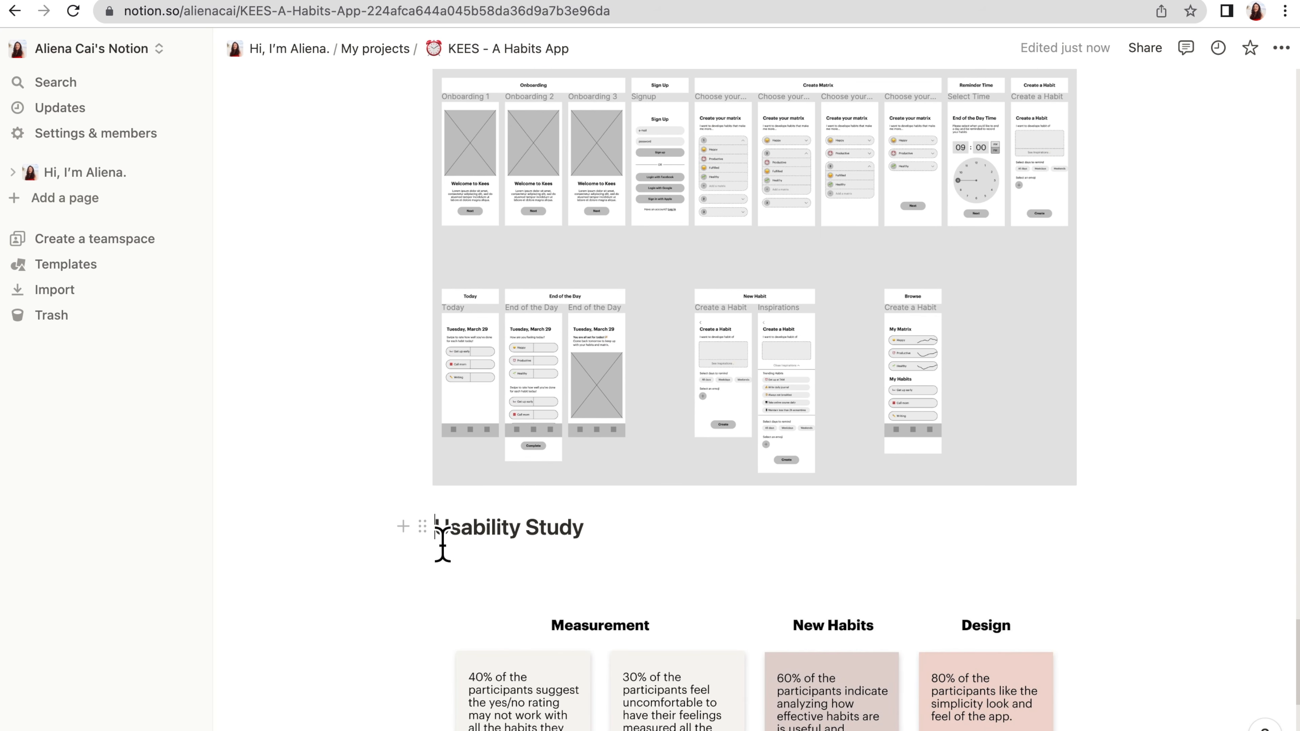
key("Return")
left_click(731, 554)
key("Return")
type("As a team, we conducted a user testing session on twenty participants. I then took the responses through a card sorting exercise to find common themes amongst the participants.")
Copy the block link of the User Research heading in the Process section
scroll(732, 554, "down", 7)
scroll(750, 212, "up", 8)
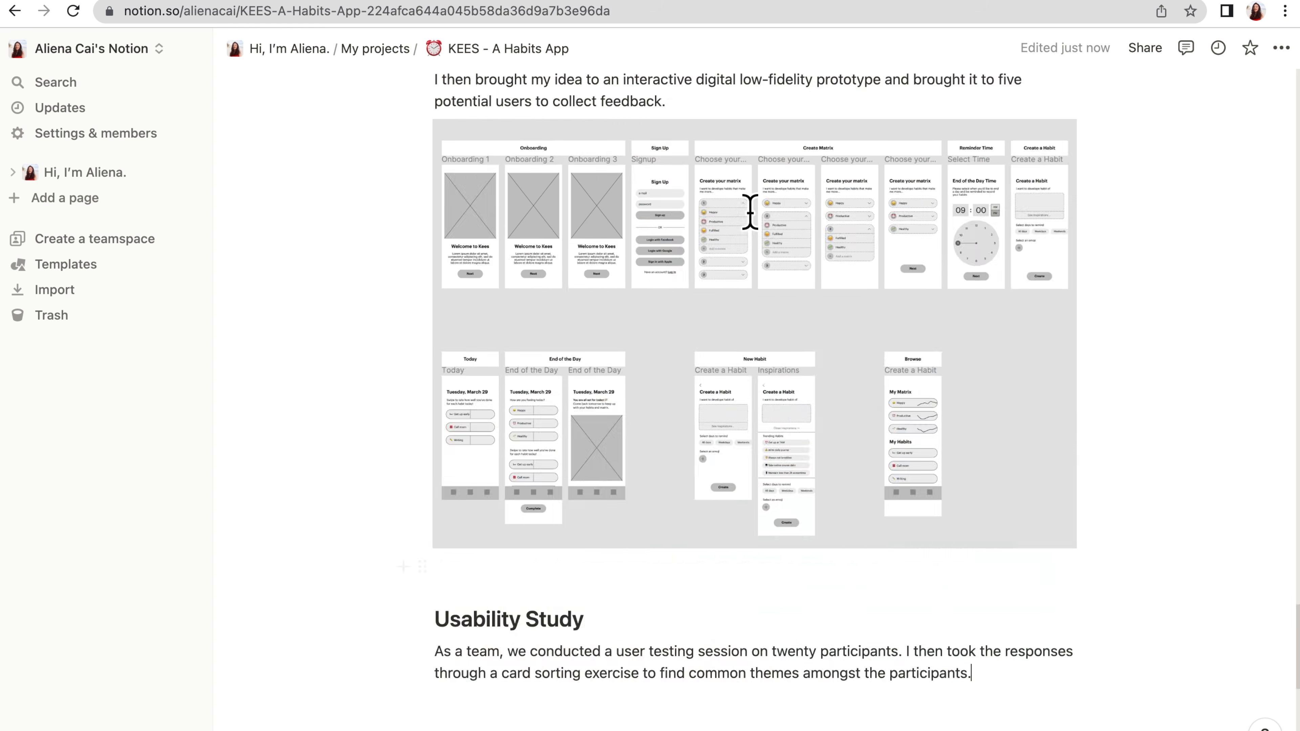
scroll(750, 213, "up", 15)
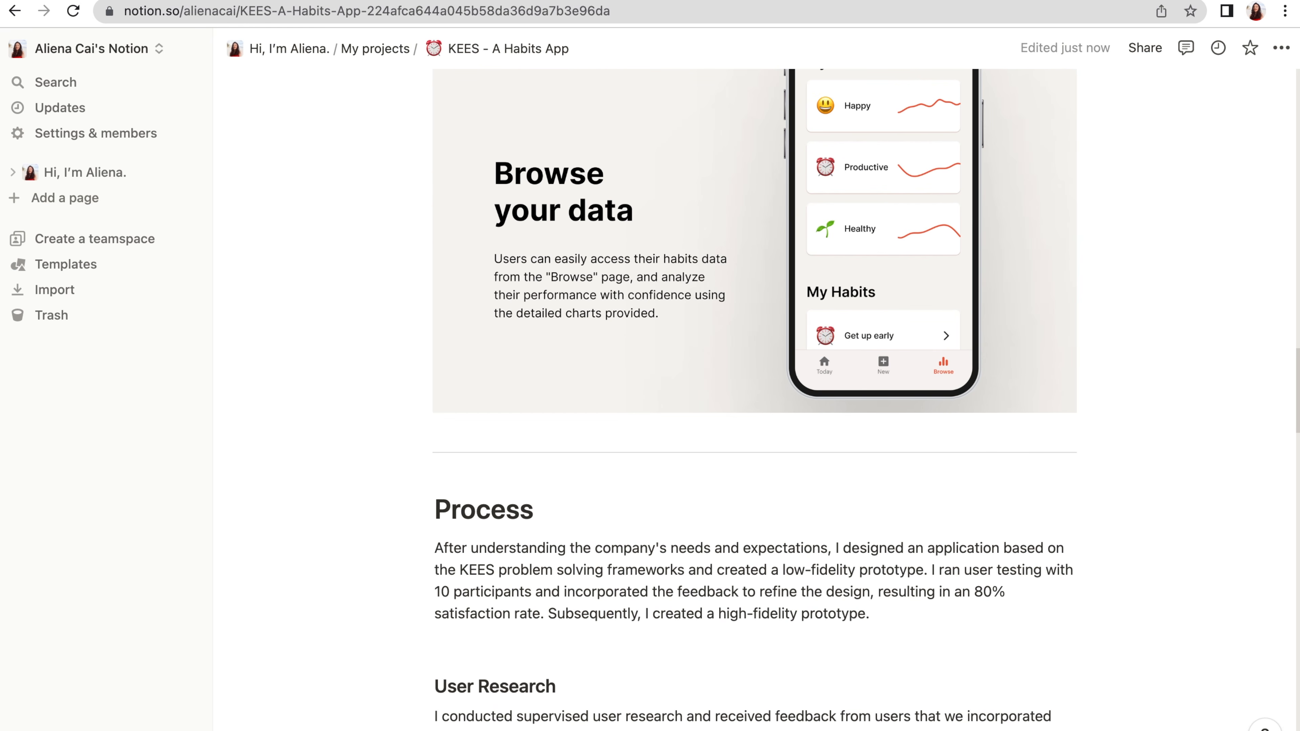
scroll(718, 538, "down", 15)
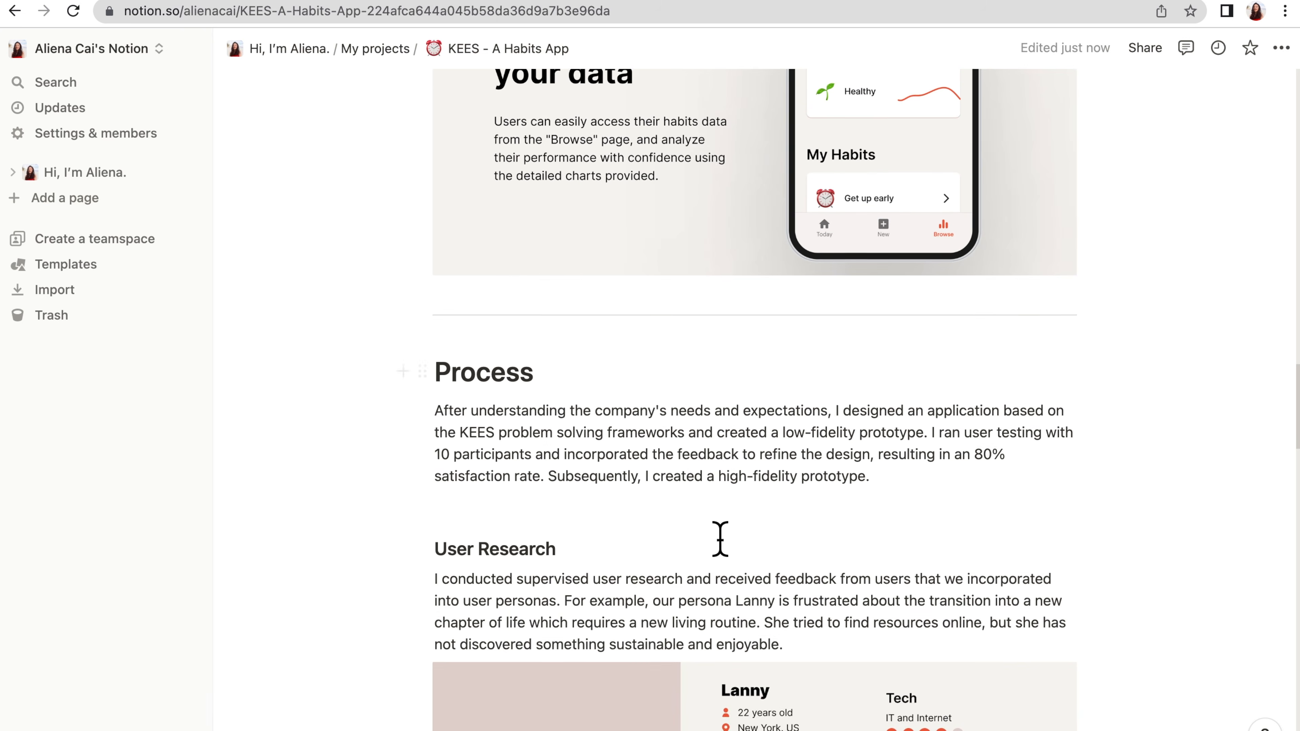
scroll(719, 537, "up", 15)
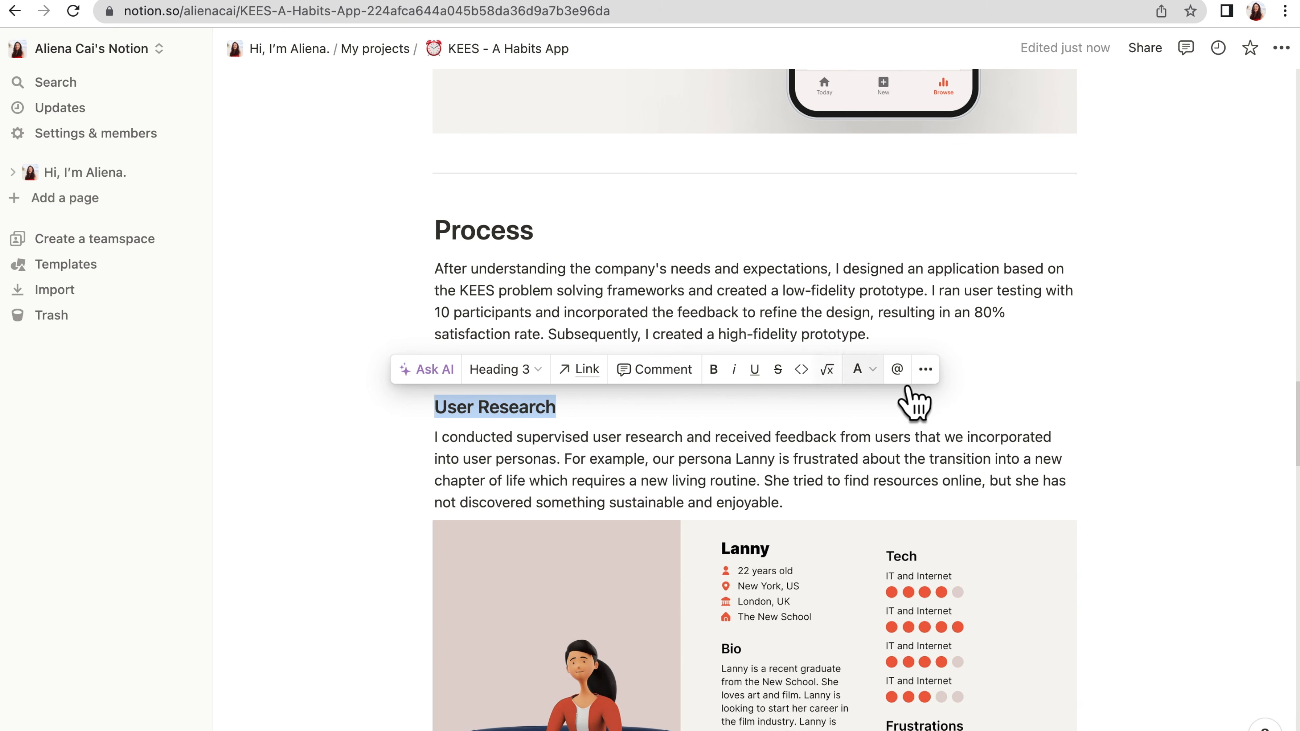
left_click(925, 369)
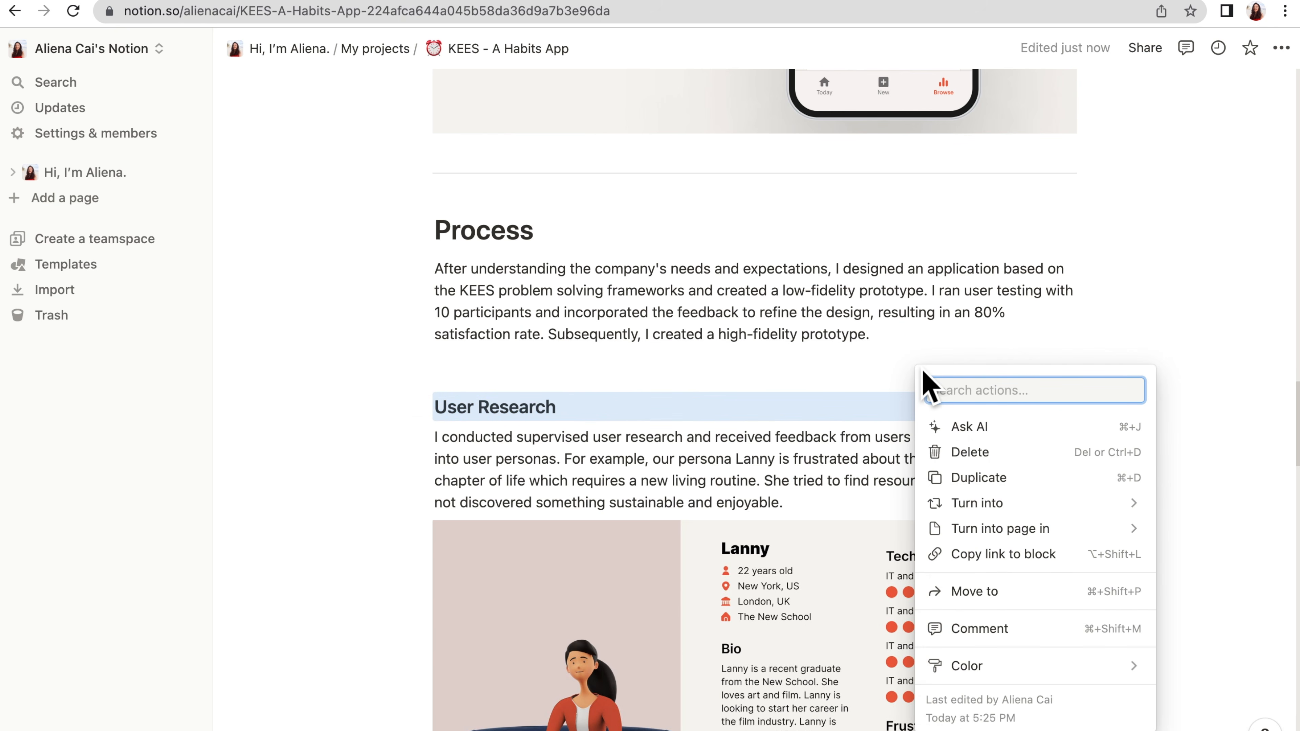
left_click(1003, 558)
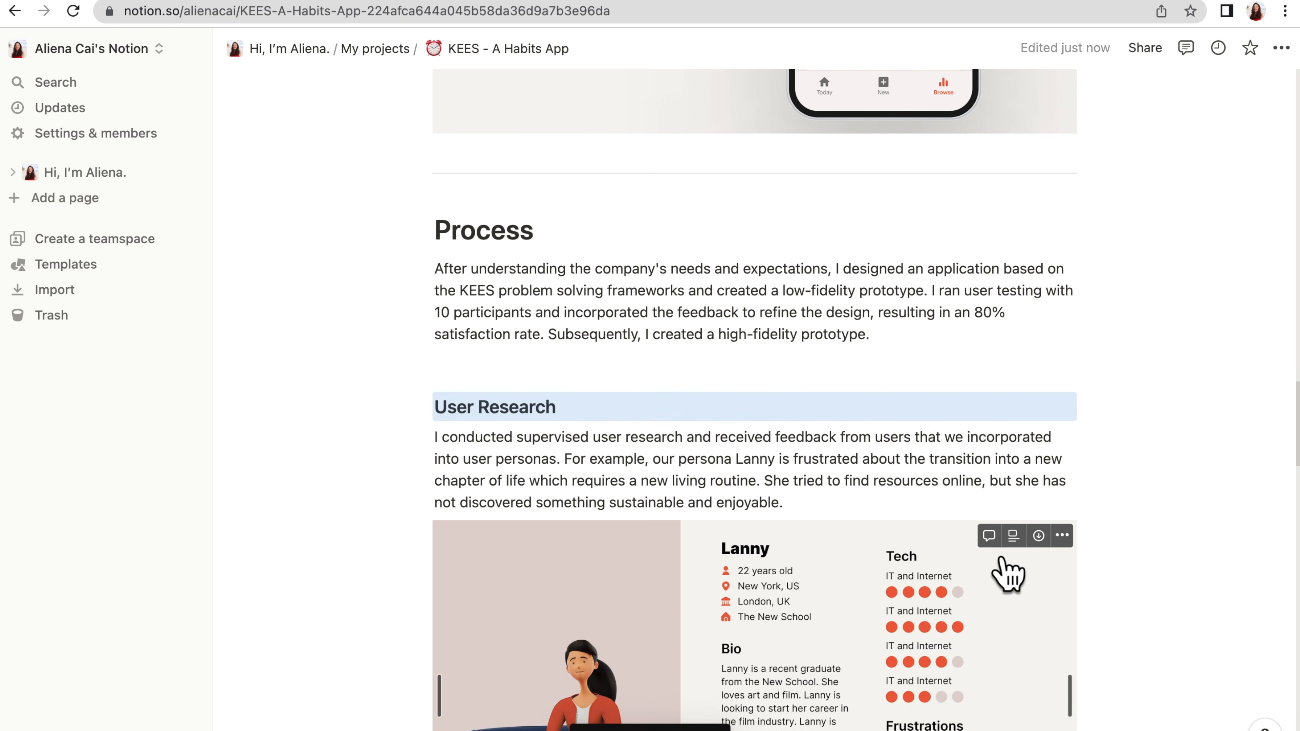
Add the line "User Research →" above the User Research heading and link it to that section
left_click(915, 368)
key("Return")
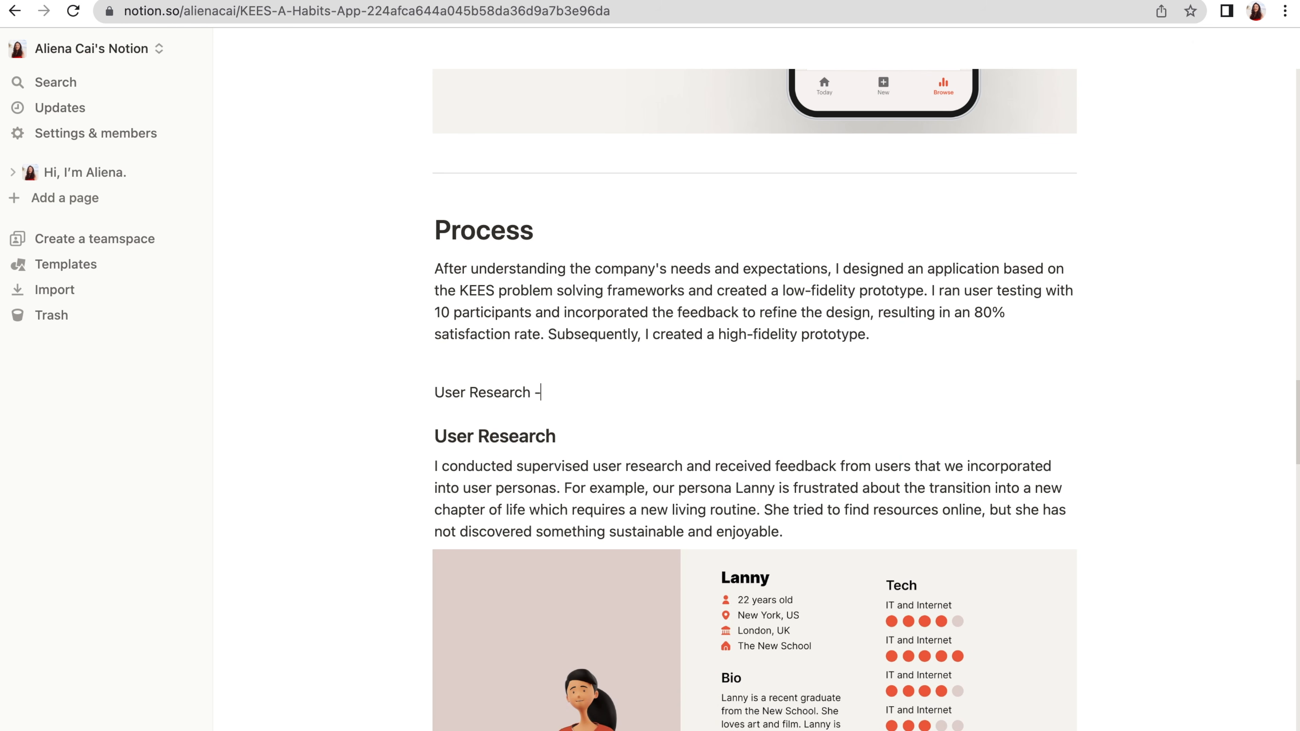
triple_click(529, 409)
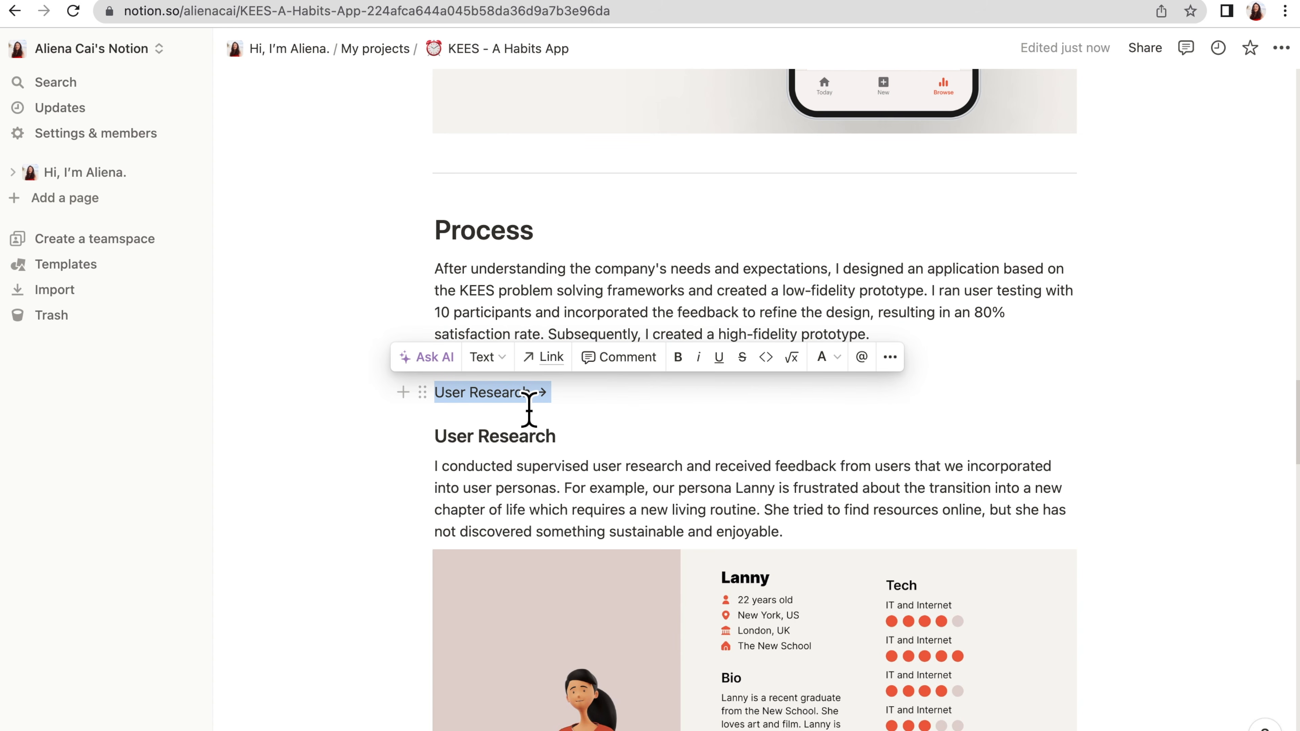
left_click(540, 424)
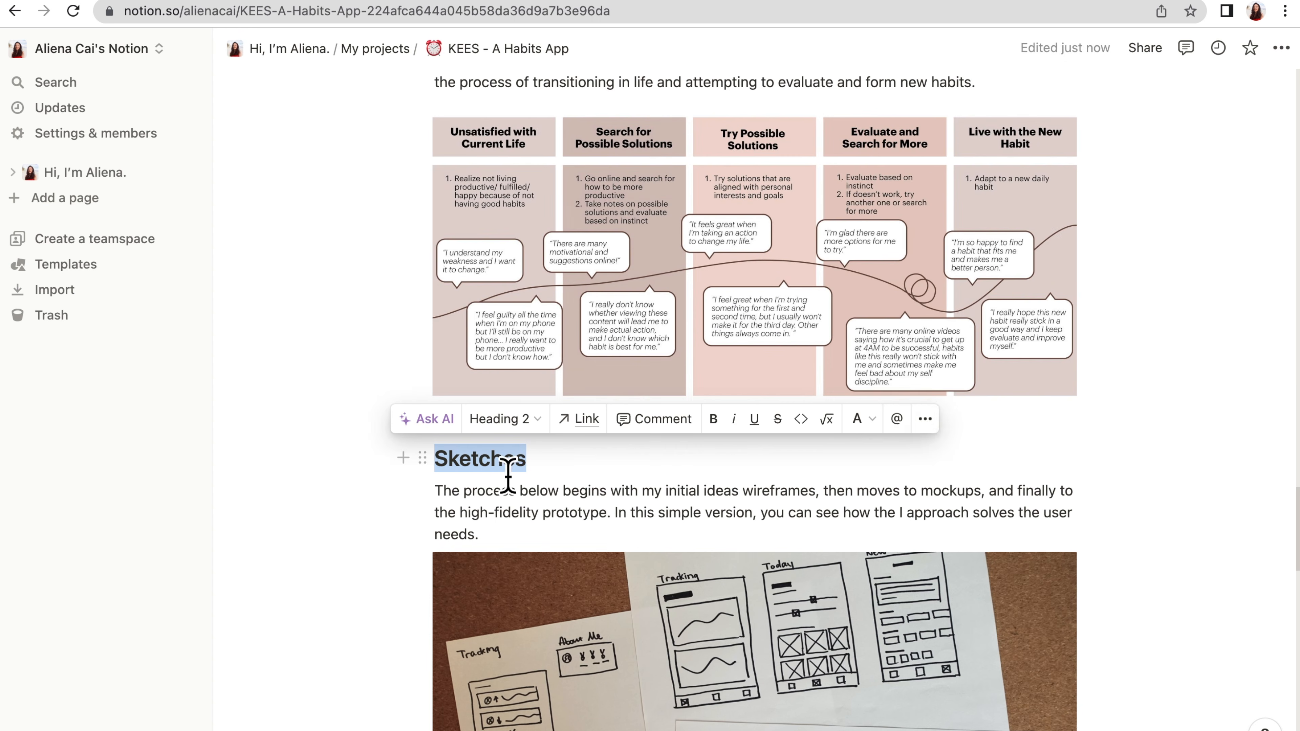
Add linked lines for "Sketches →", "Wireframes & Prototypes →" and "Usability Study →" below the User Research link
key("super+shift+p")
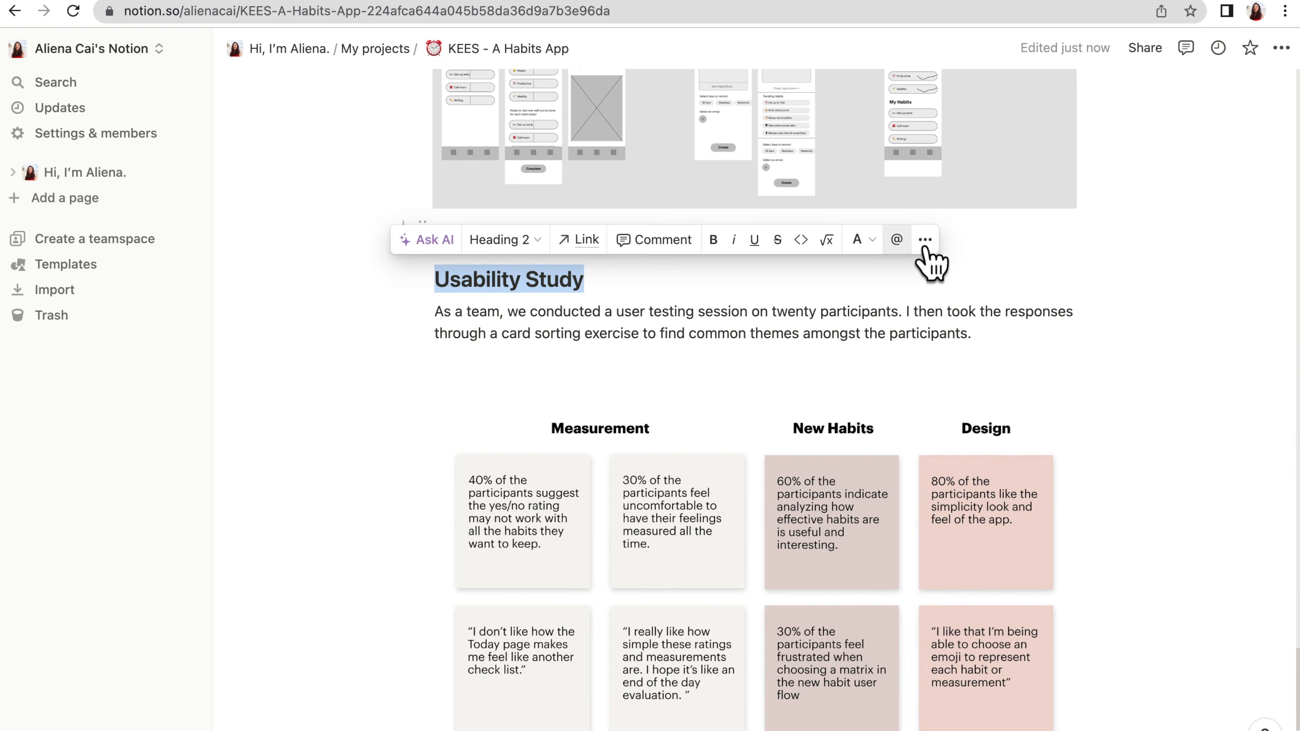
key("Escape")
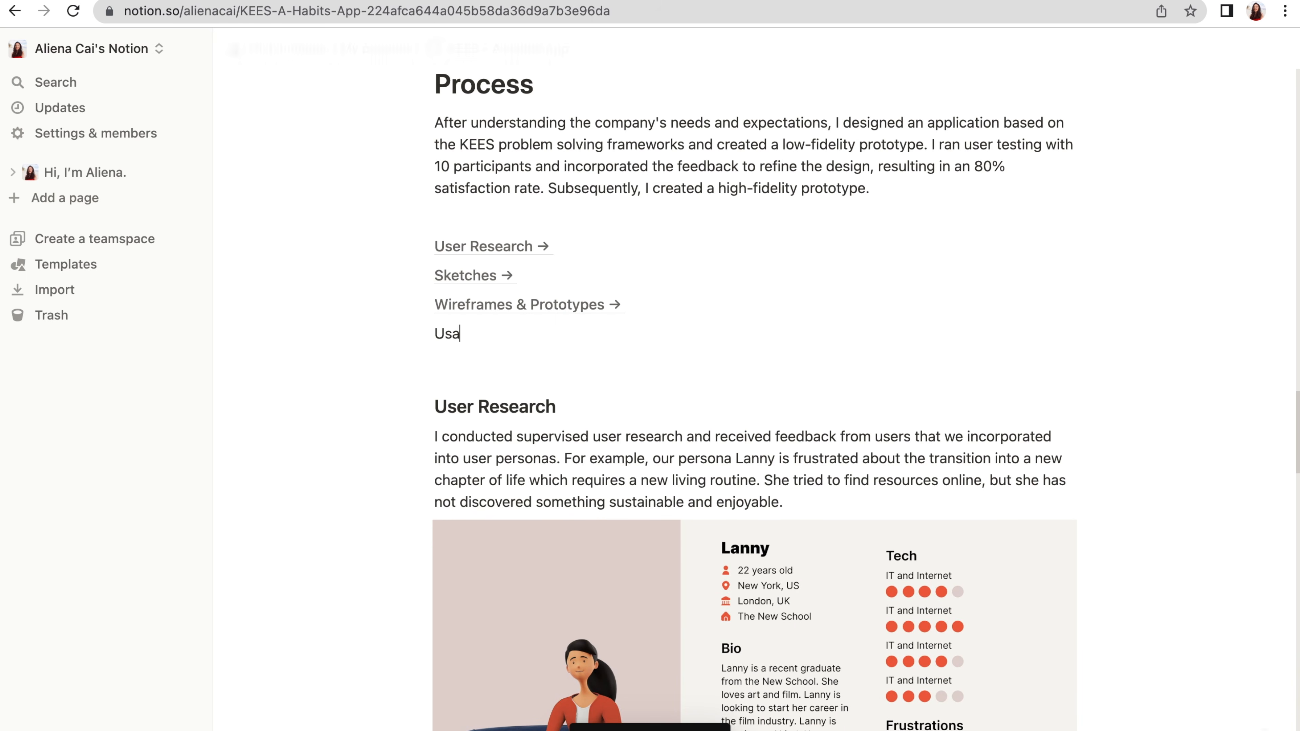
type("bility Study 0")
Add the line "Click to jump to the corresponding section" above the four section links
left_click(484, 226)
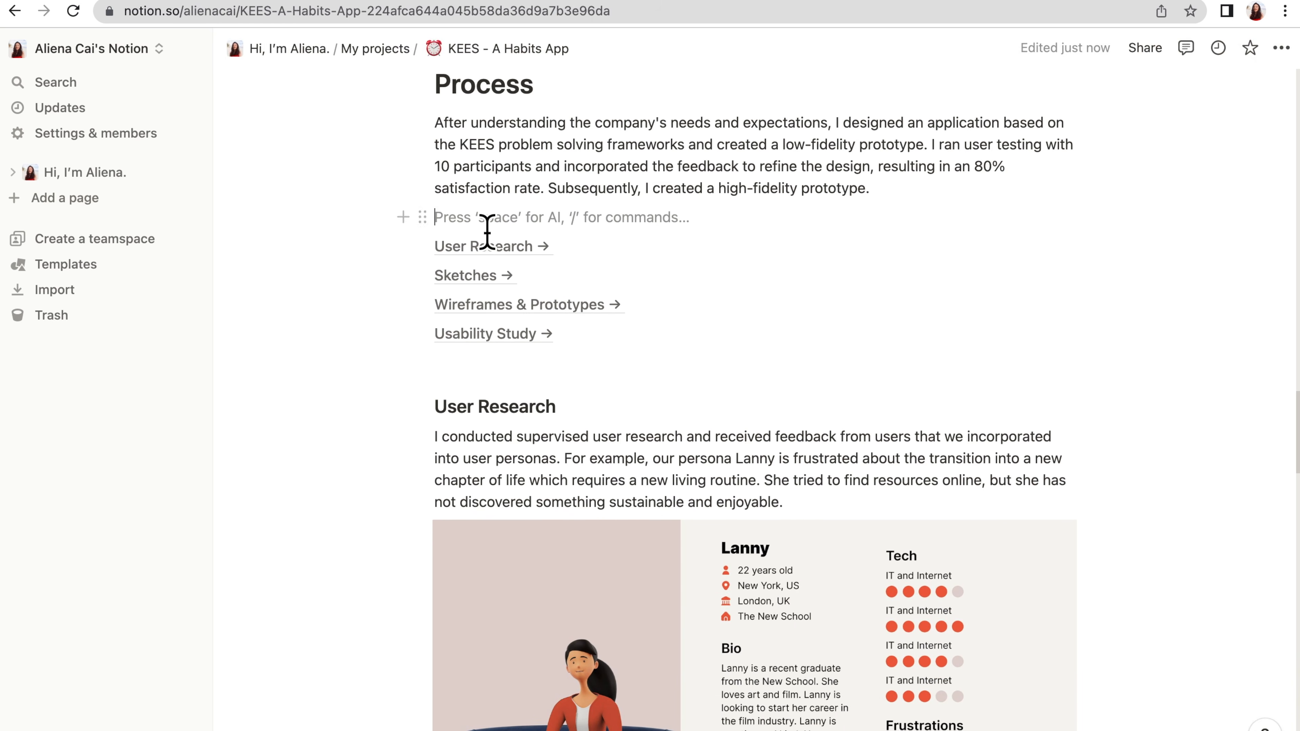
key("Return")
type("Click to jump to the corresponding se")
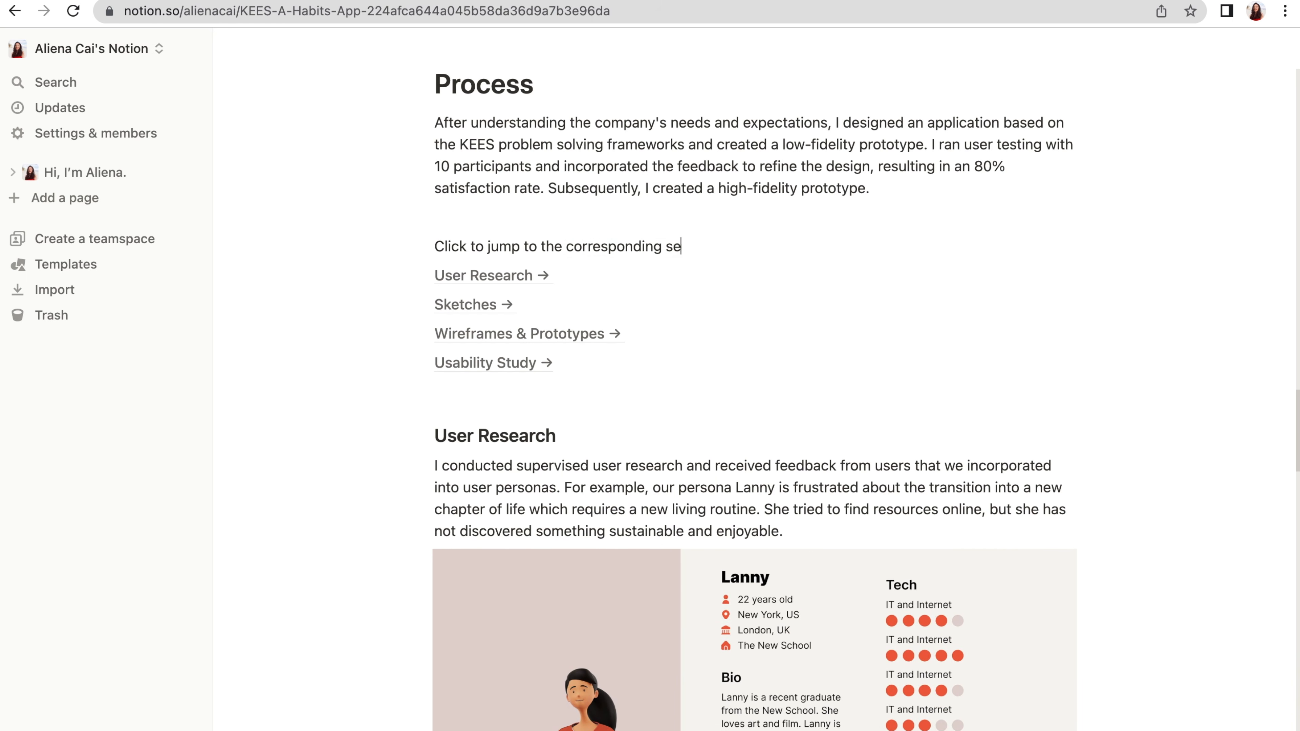
type("ction")
Turn the "Click to jump to the corresponding section" line into a blue callout with the 👇 emoji as its icon
triple_click(460, 247)
left_click(483, 210)
left_click(476, 546)
left_click(457, 263)
type("down")
left_click(354, 380)
Test the User Research and Sketches jump links
left_click(490, 305)
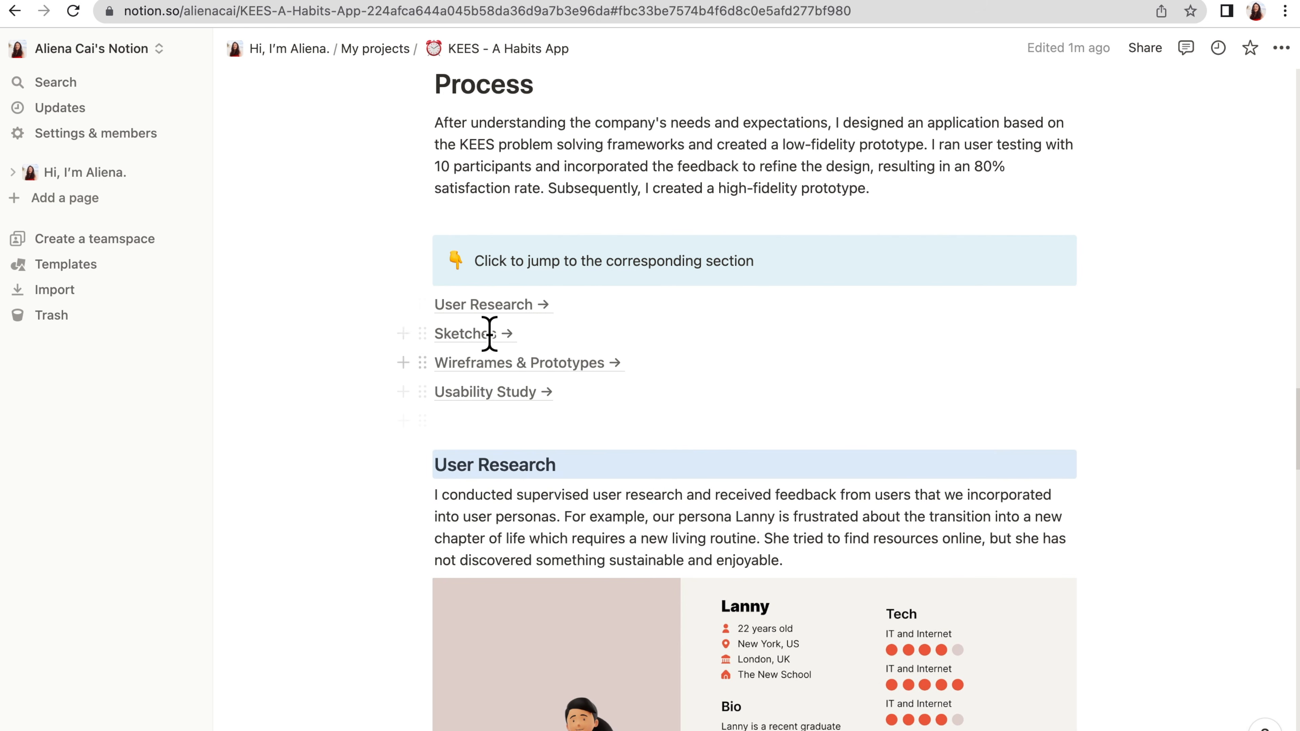
left_click(471, 334)
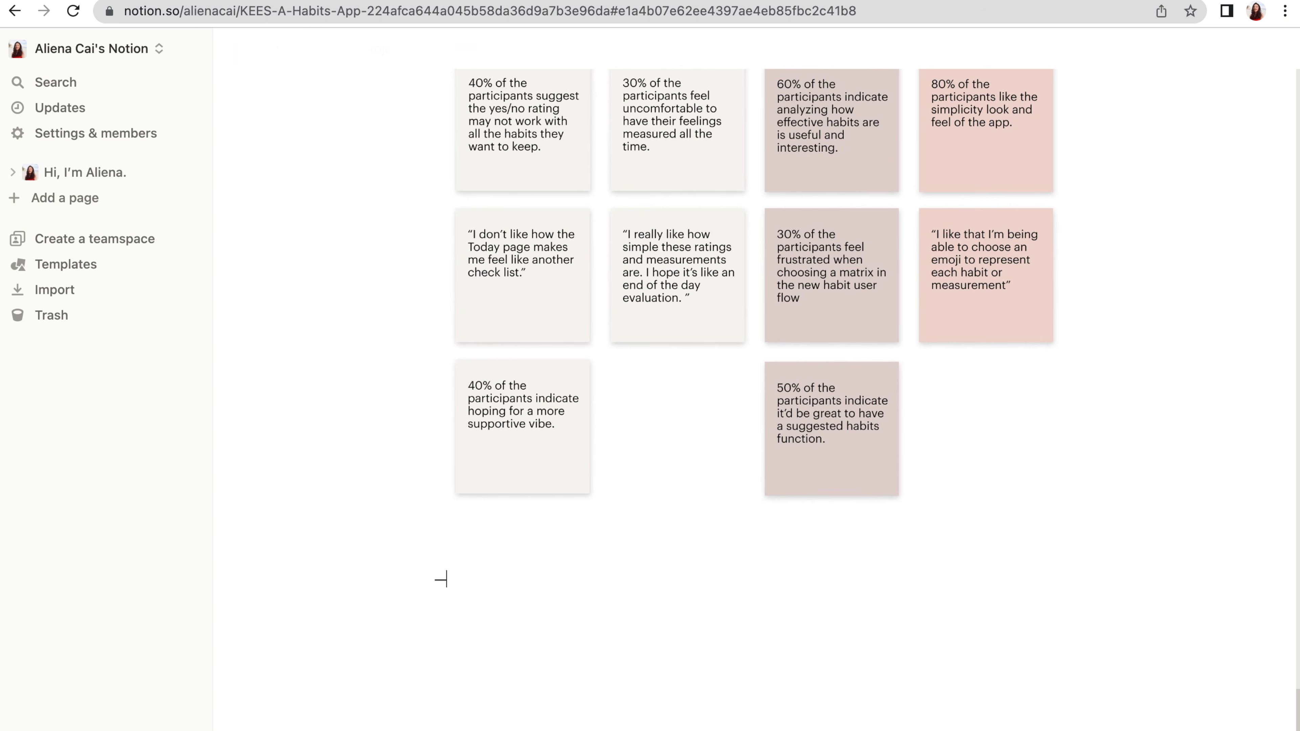
Add a divider below the usability study image, followed by the heading "Major Design Iterations 🔁"
type("--")
key("super+v")
scroll(644, 604, "down", 2)
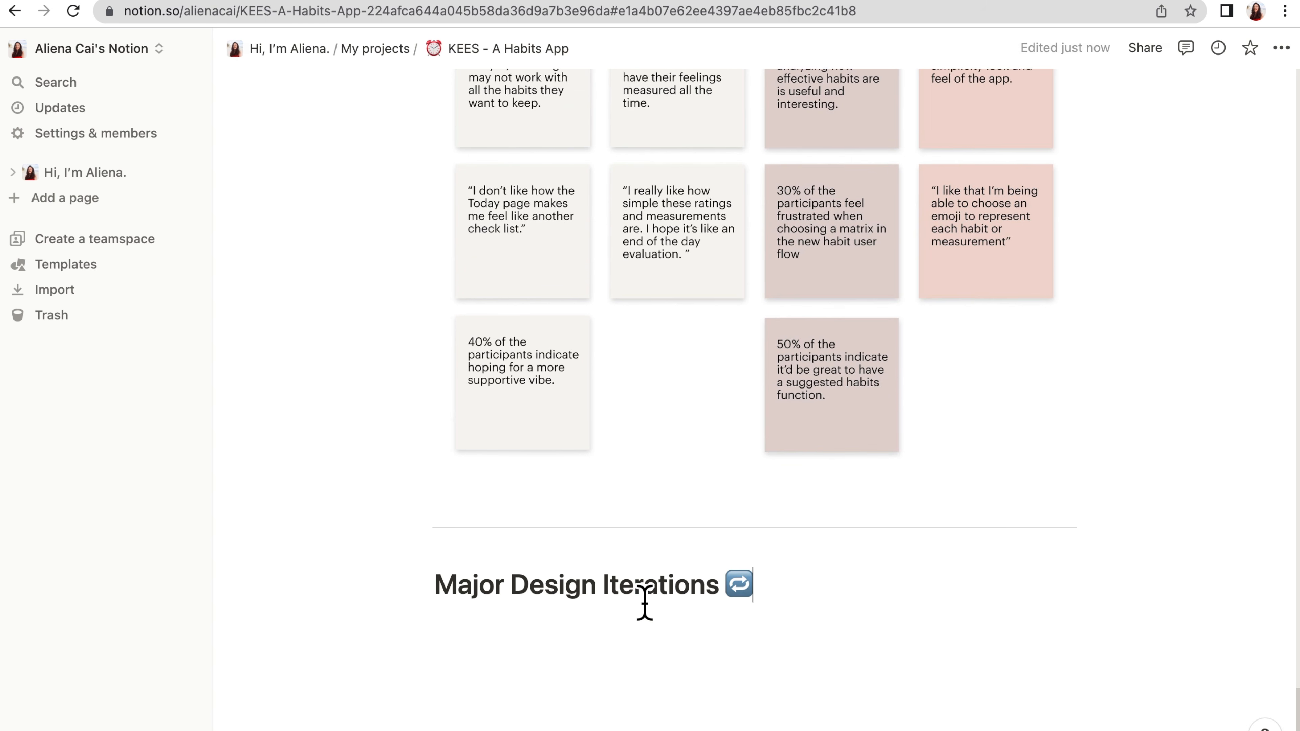
Add the headings "👇 Iteration 1. No one tracks habits without a deadline", "👇 Iteration 2. Don’t ask Yes or No questions" and "👇 Iteration 3. Seeing examples always helps"
key("Return")
key("Return")
scroll(755, 338, "down", 1)
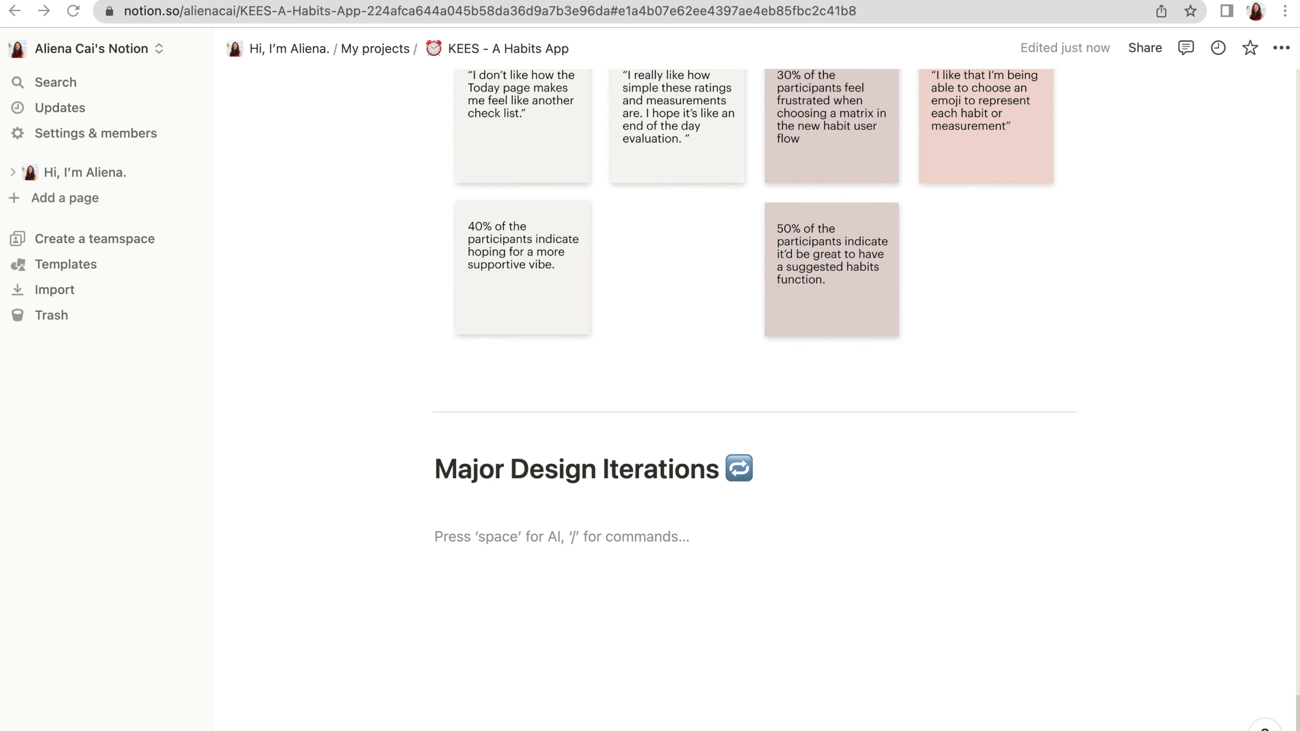
type("👇 Iteration 1. No one tracks habits without a deadline")
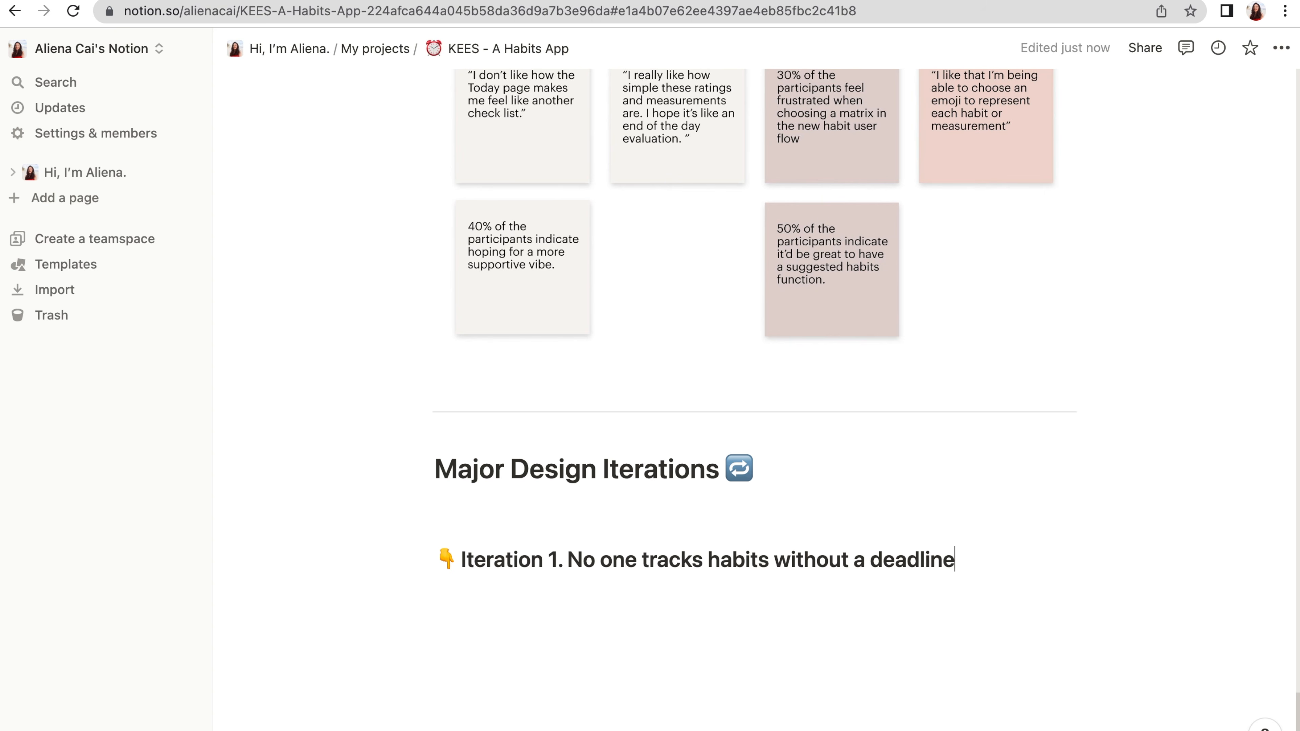
left_click(784, 662)
type("👇 Iteration 2. Don’t ask Yes or No questions")
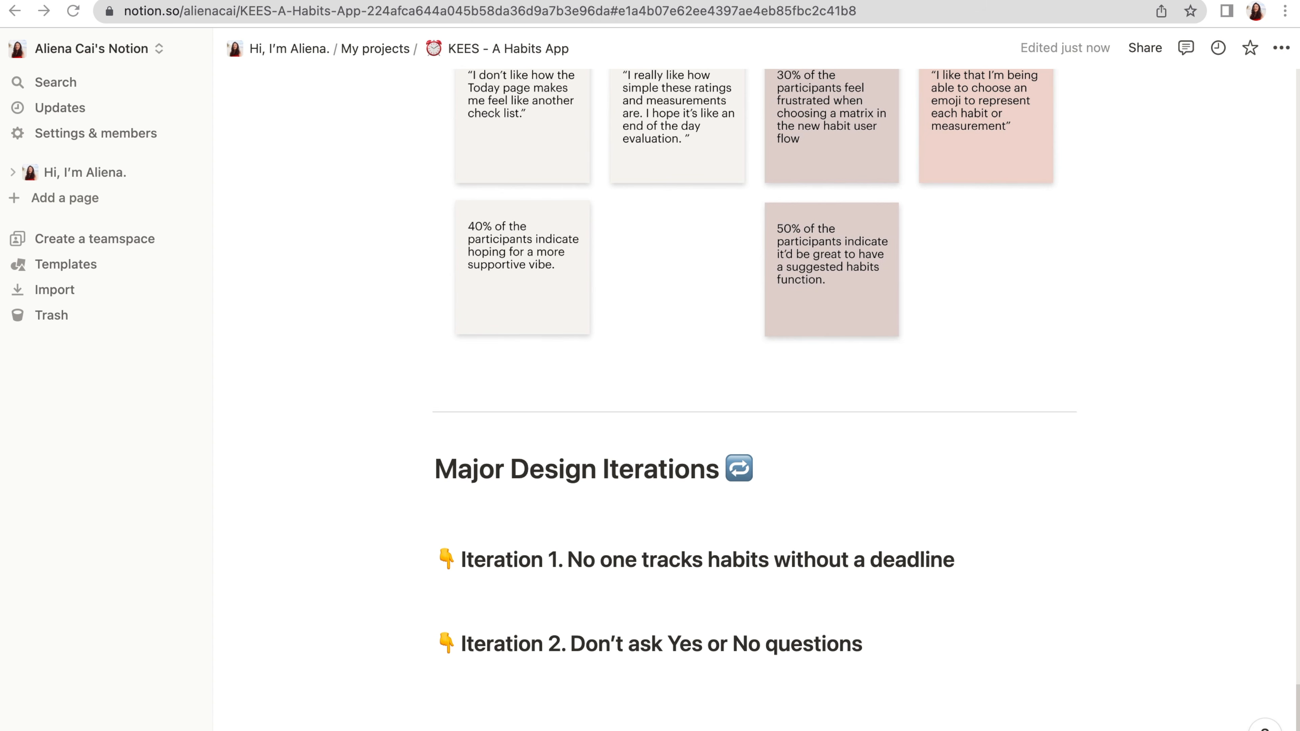
key("Return")
type("👇 Iteration 3. Seeing examples always helps")
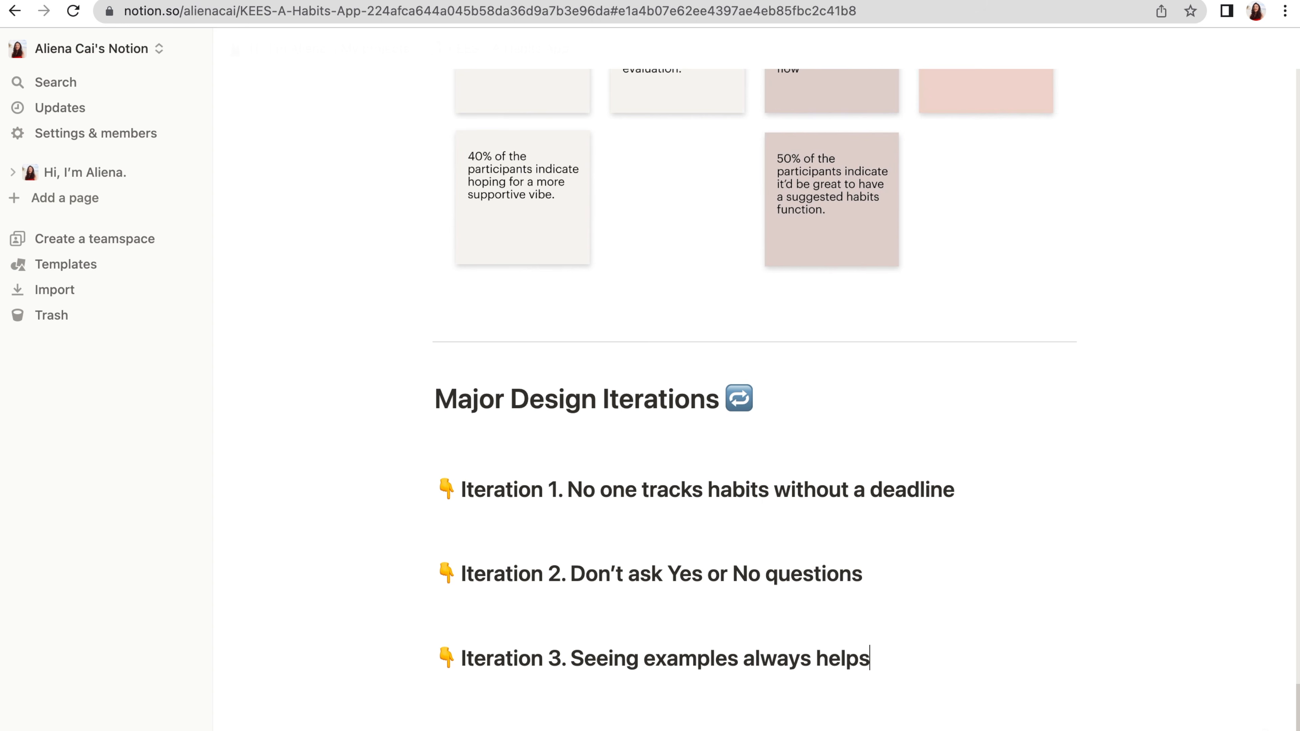
Switch to Figma and examine the before-and-after iteration frames, checking the Iteration 1 frame's size and its Before and After labels
scroll(754, 368, "down", 2)
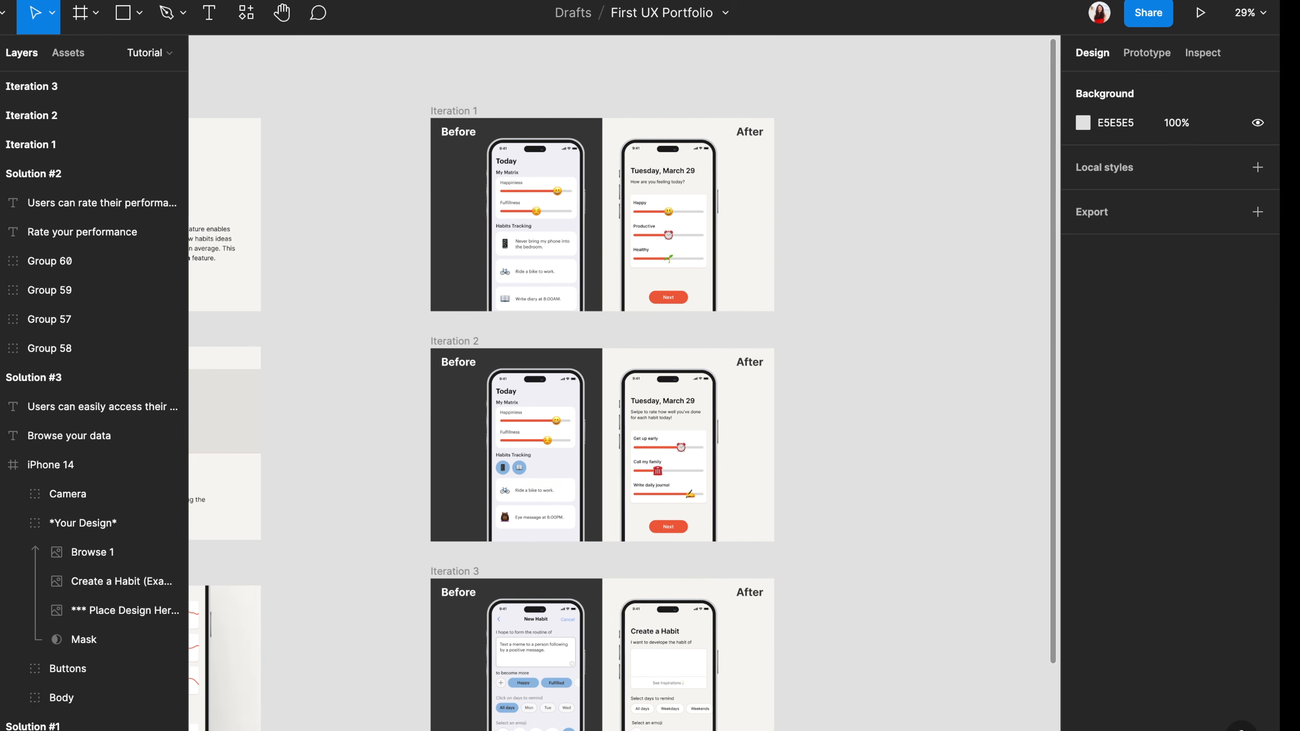
left_click(490, 119)
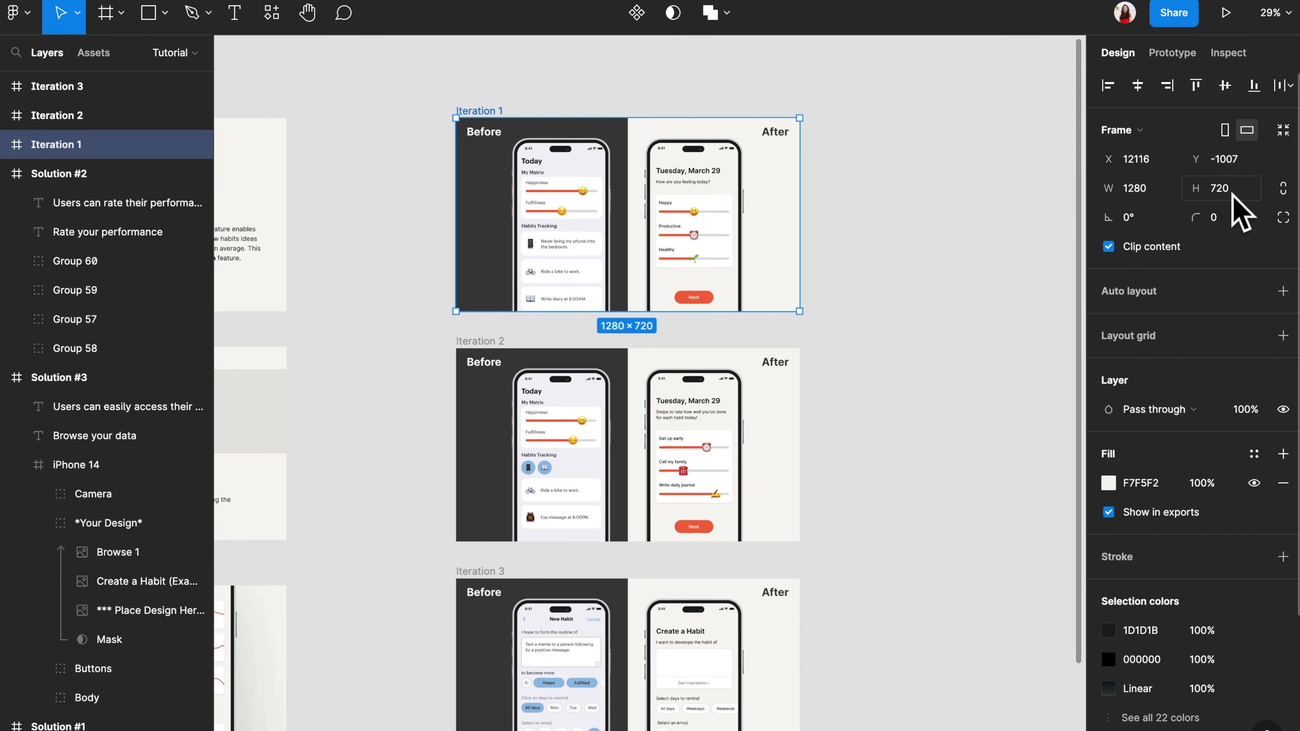
scroll(827, 174, "up", 6)
scroll(828, 174, "left", 5)
scroll(829, 175, "right", 2)
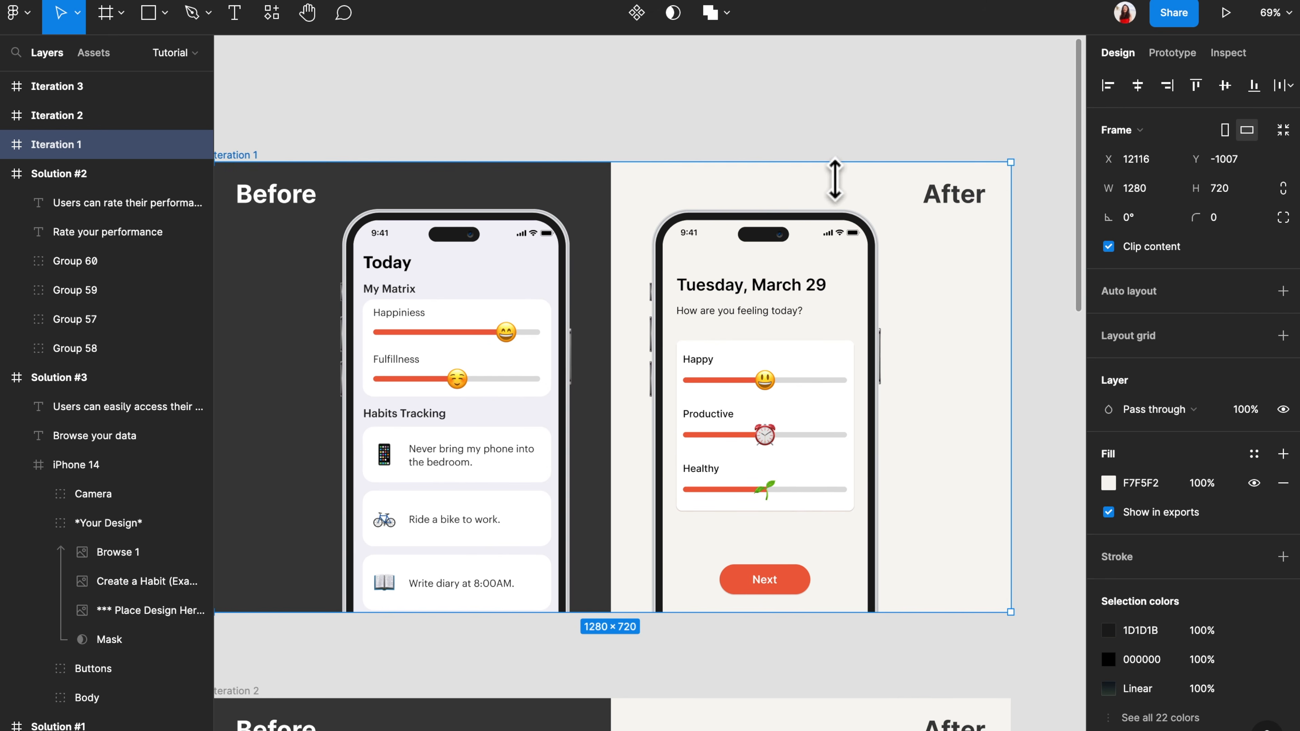
left_click(537, 128)
scroll(417, 180, "left", 2)
left_click(327, 203)
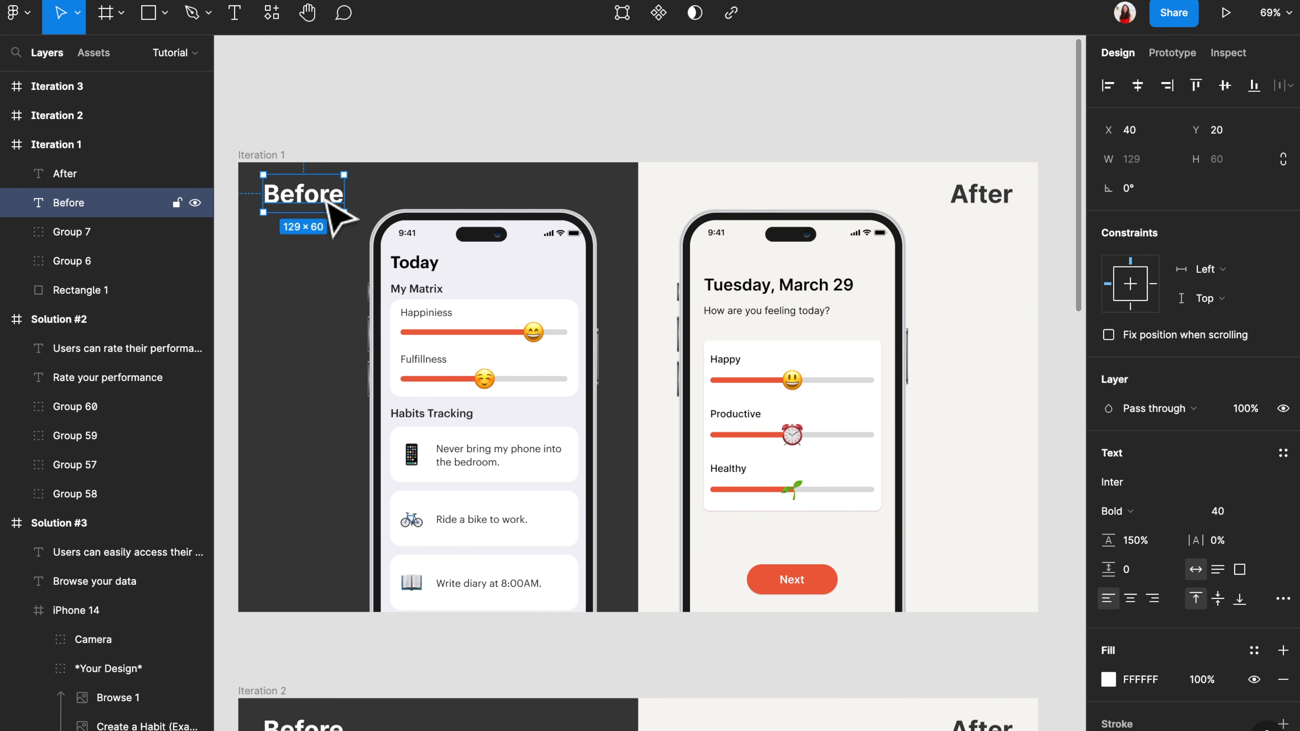
left_click(959, 197)
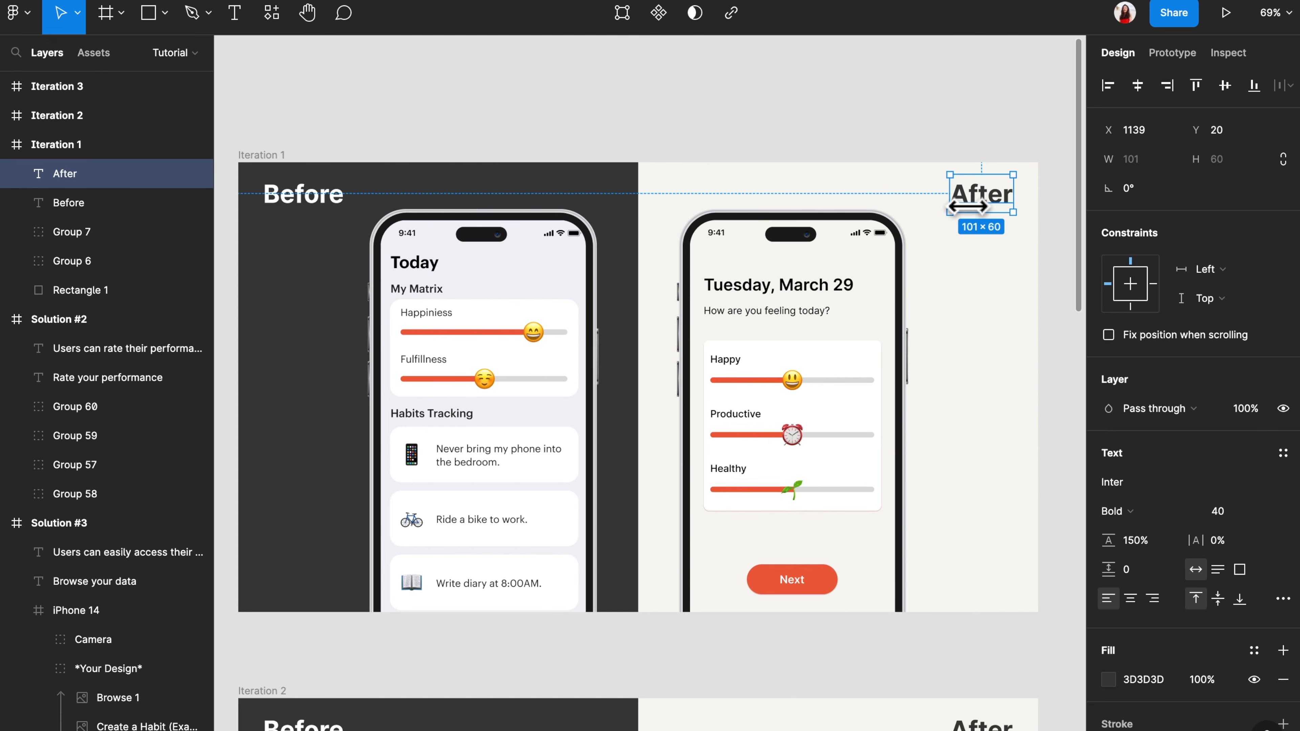
left_click(954, 132)
scroll(967, 148, "down", 10)
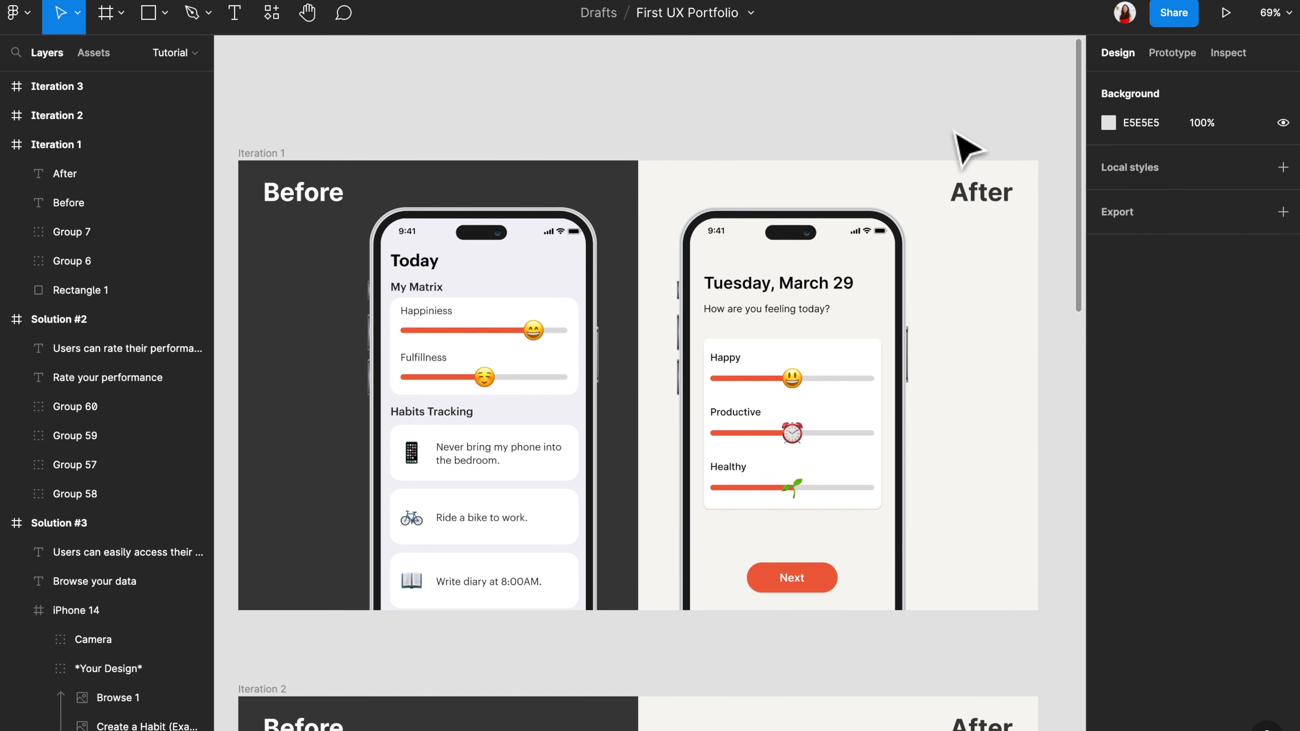
scroll(967, 149, "down", 10)
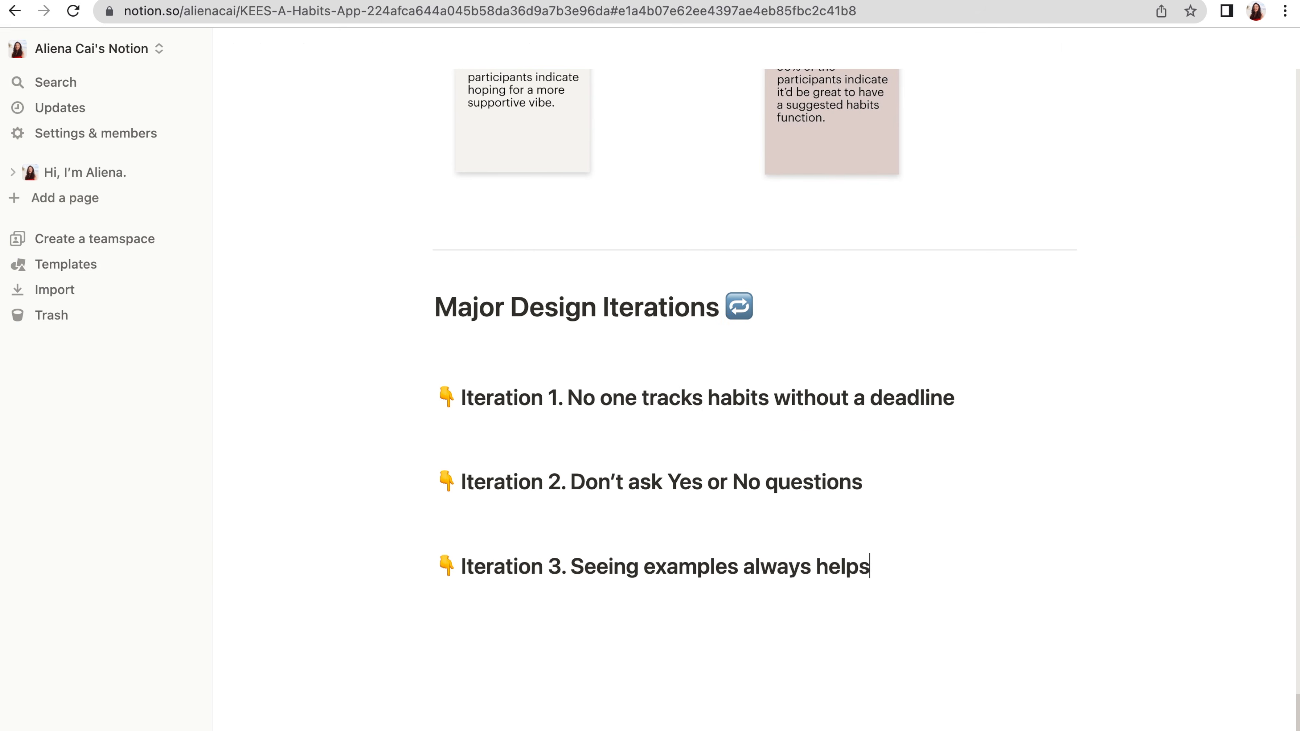
Insert the exported before-and-after images under the three iteration headings, with an introductory paragraph under Major Design Iterations starting "I made three major modifications"
left_click_drag(746, 398, 746, 398)
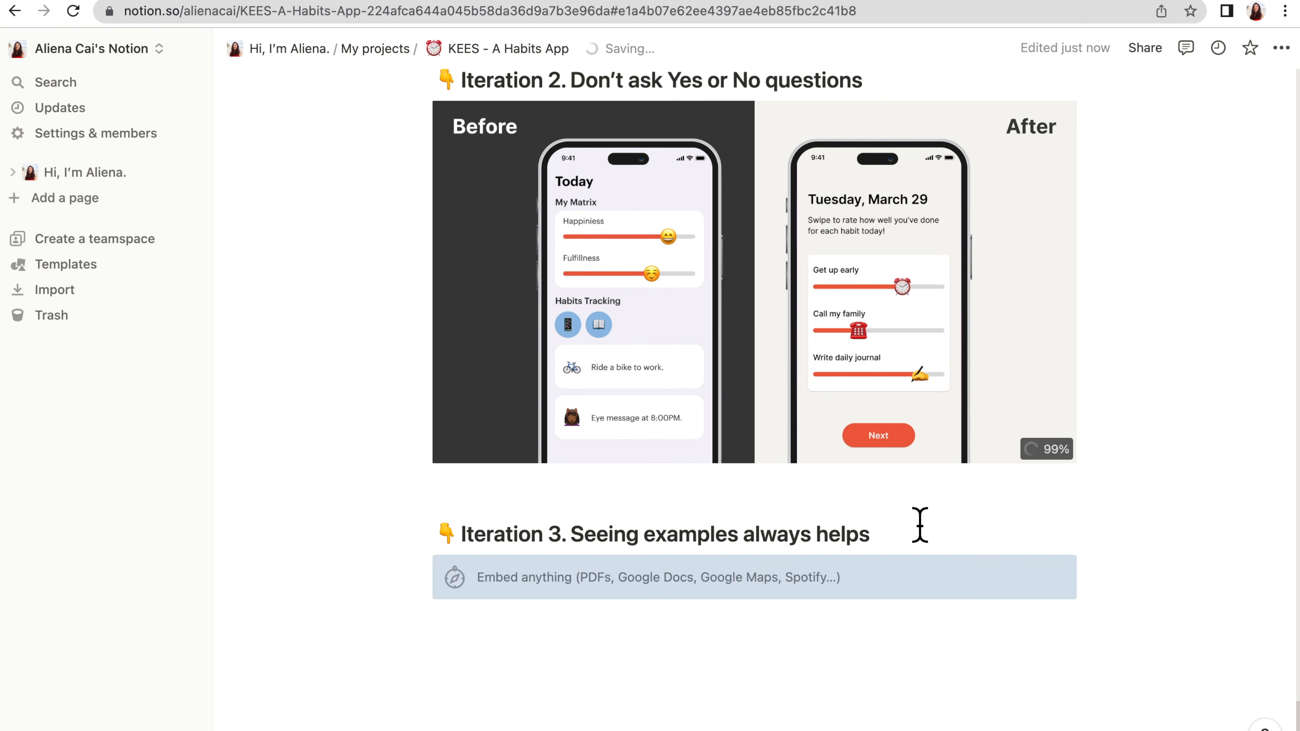
left_click_drag(917, 525, 917, 525)
scroll(917, 525, "up", 10)
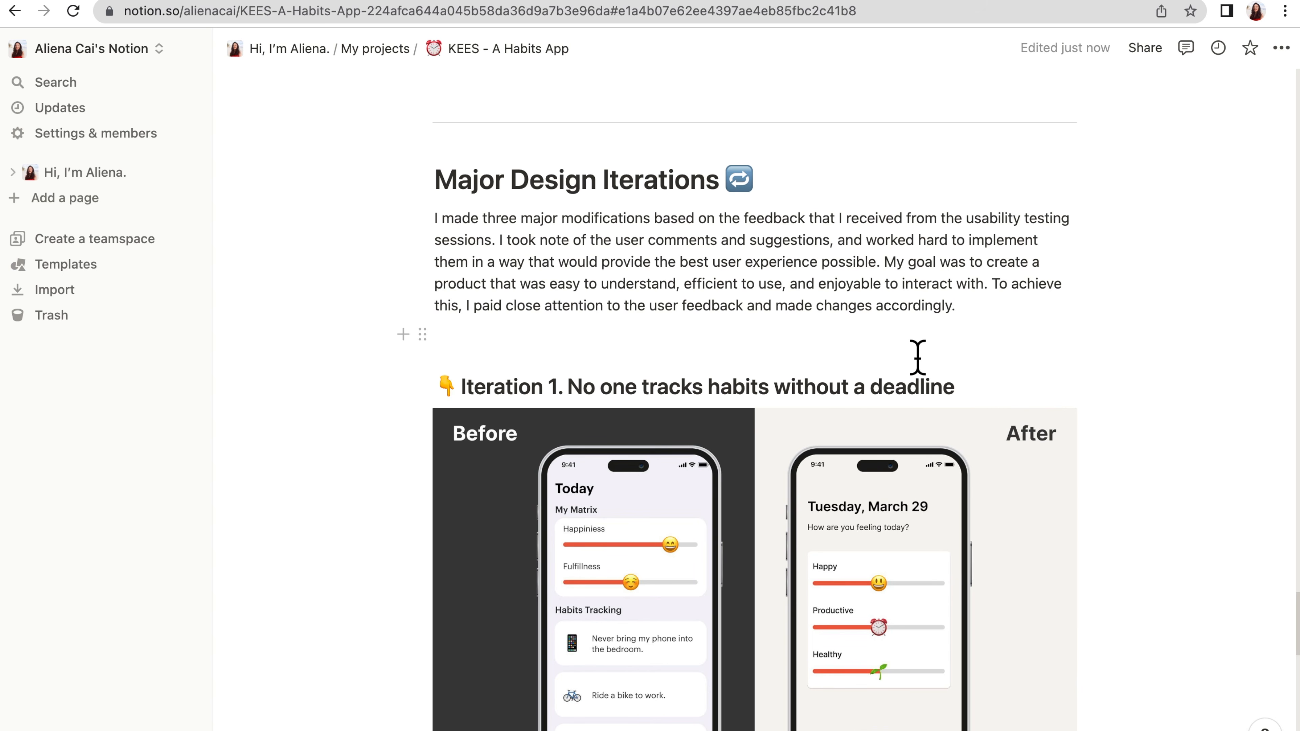
Add a divider below the Iteration 3 image and its caption, followed by the heading "Final design"
scroll(917, 356, "down", 6)
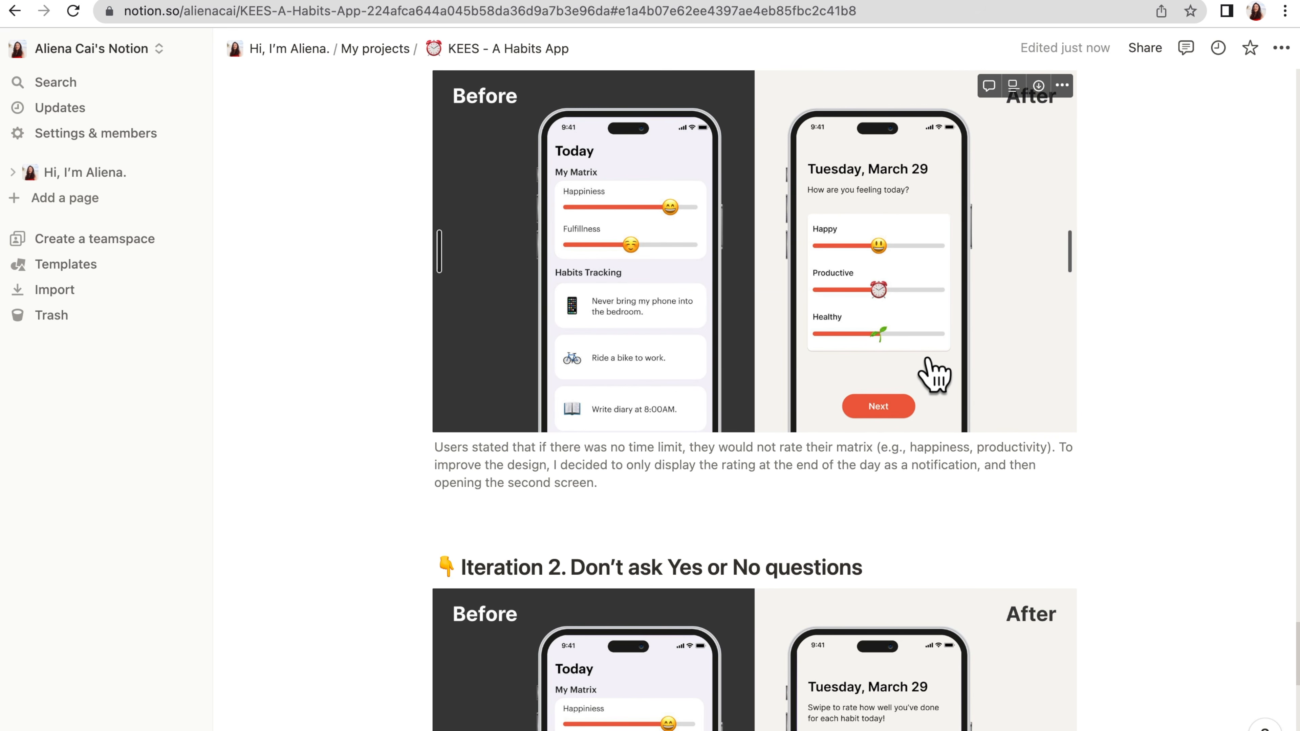
scroll(934, 375, "down", 6)
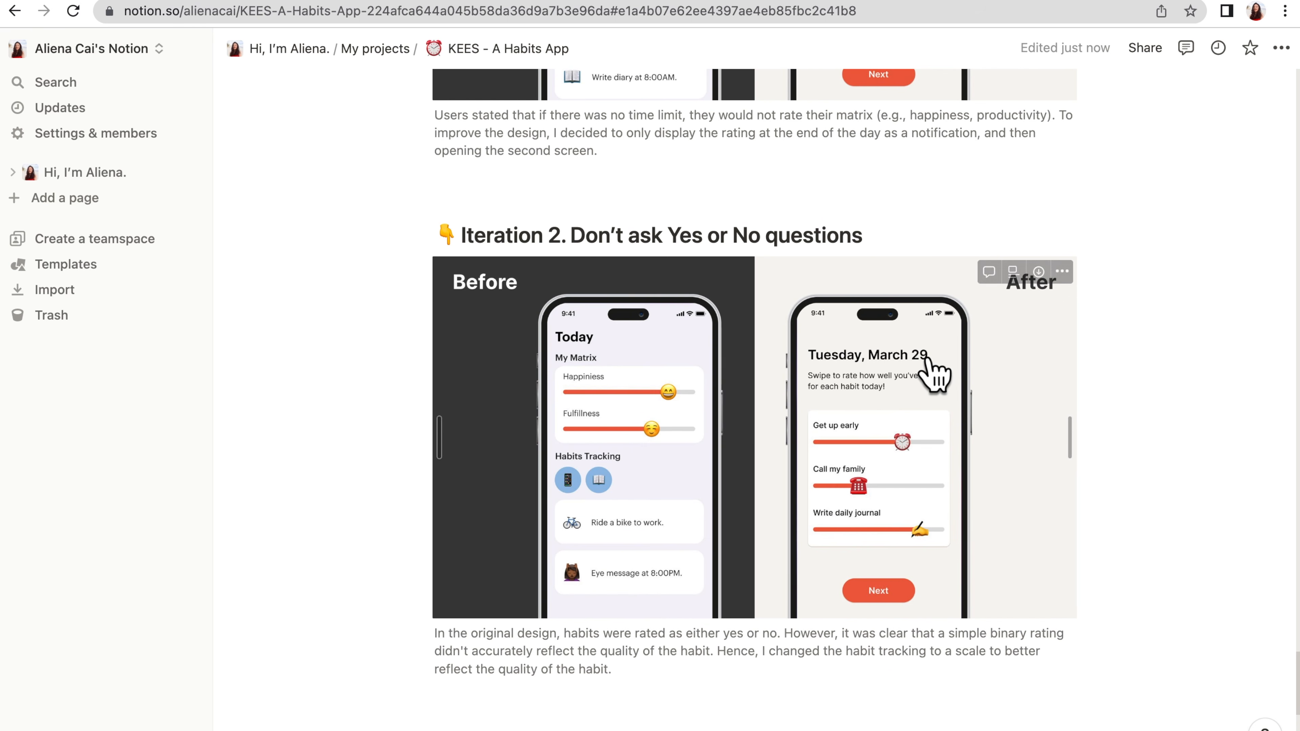
scroll(933, 371, "down", 9)
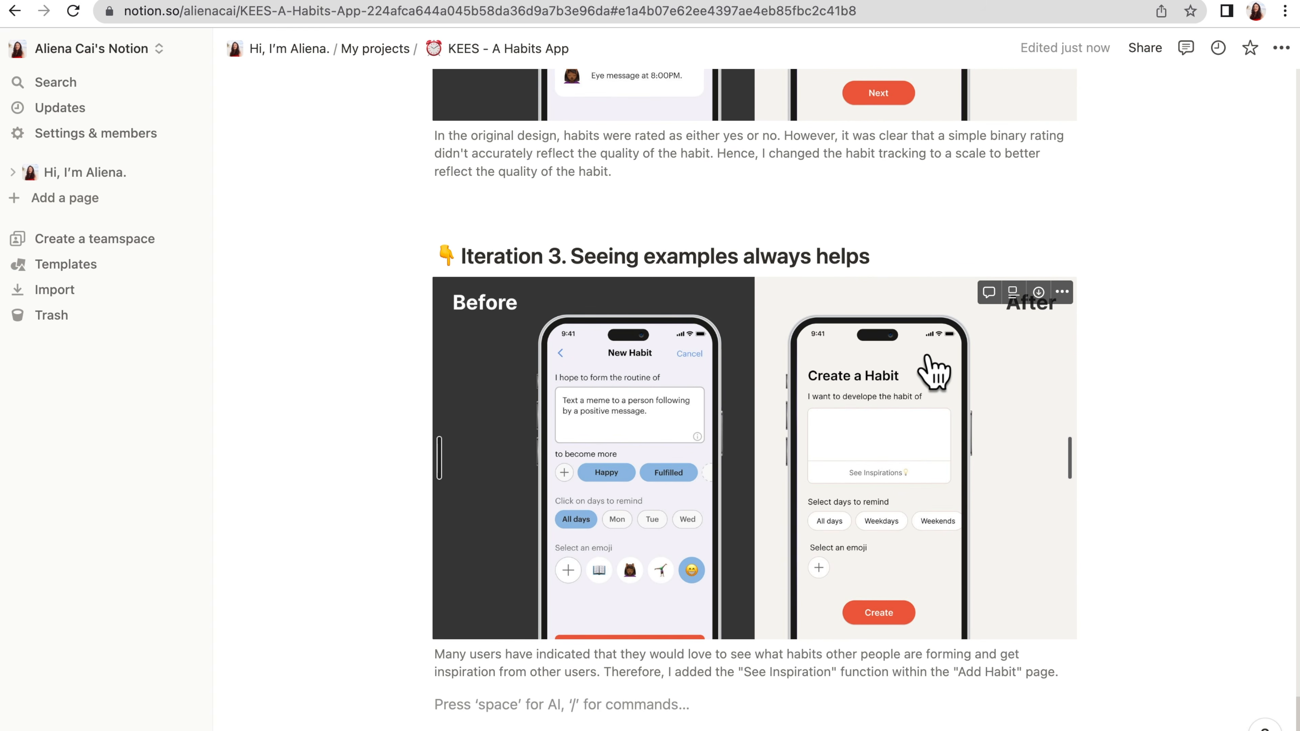
scroll(933, 371, "down", 3)
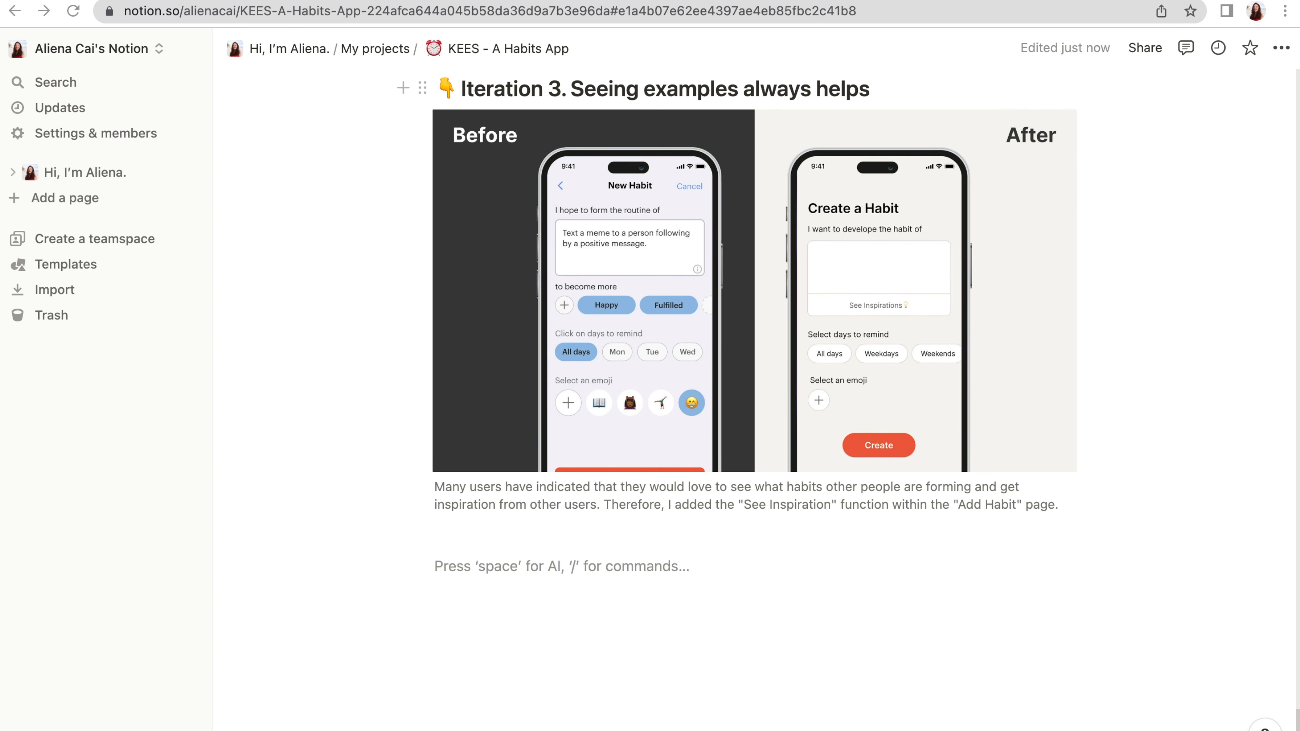
right_click(435, 381)
left_click(499, 583)
left_click(516, 581)
type("---# Final design")
scroll(633, 607, "down", 2)
key("Return")
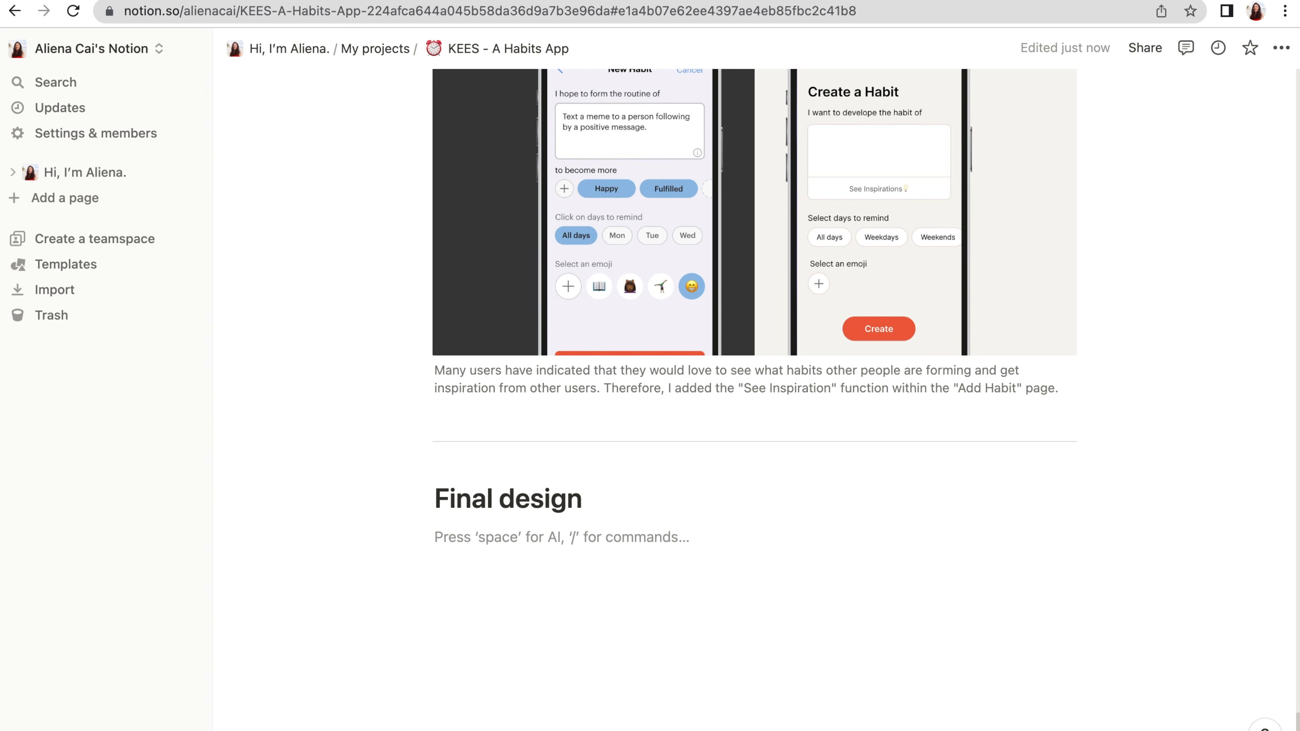
Insert the exported final presentation image under the Final design heading and add a callout below it reading "Click to play with the prototype"
left_click_drag(512, 640, 535, 551)
scroll(667, 578, "down", 8)
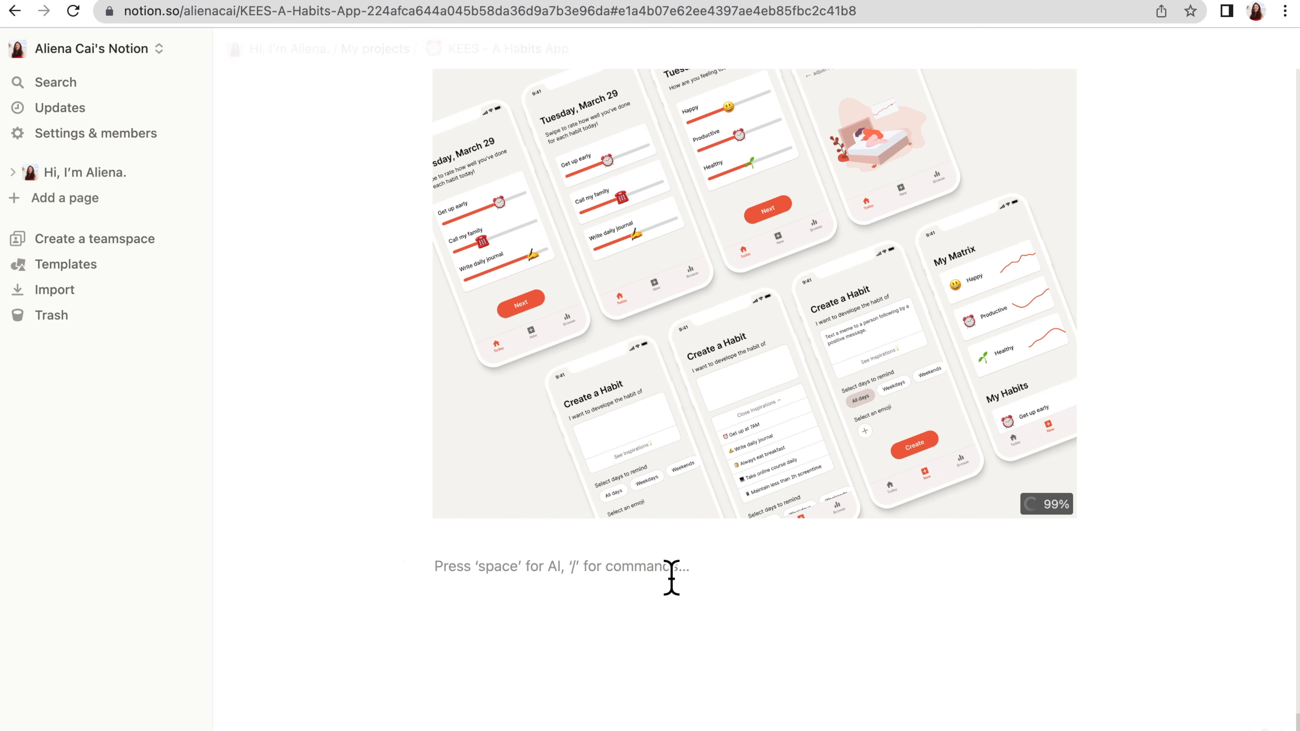
type("/call")
left_click(573, 490)
type("Click to play with the prototype")
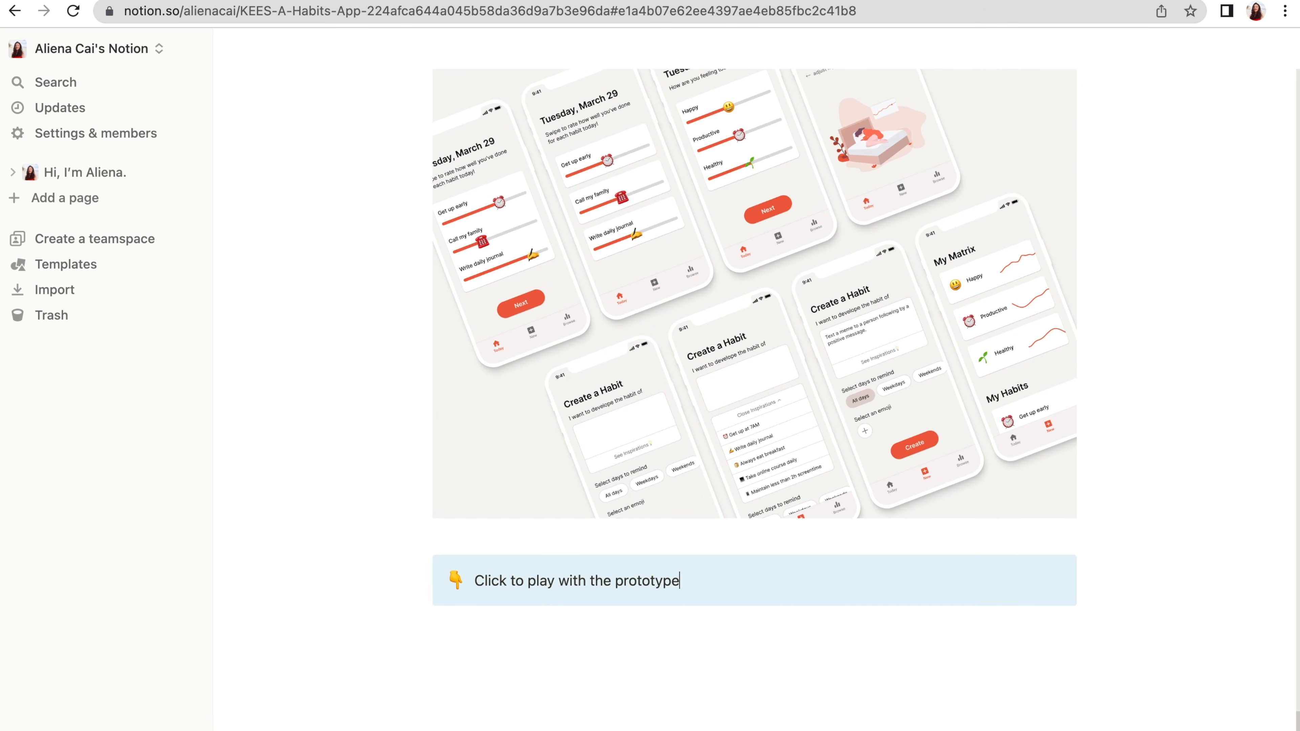
Paste the KEES Figma prototype link below the callout as a visual preview
key("Return")
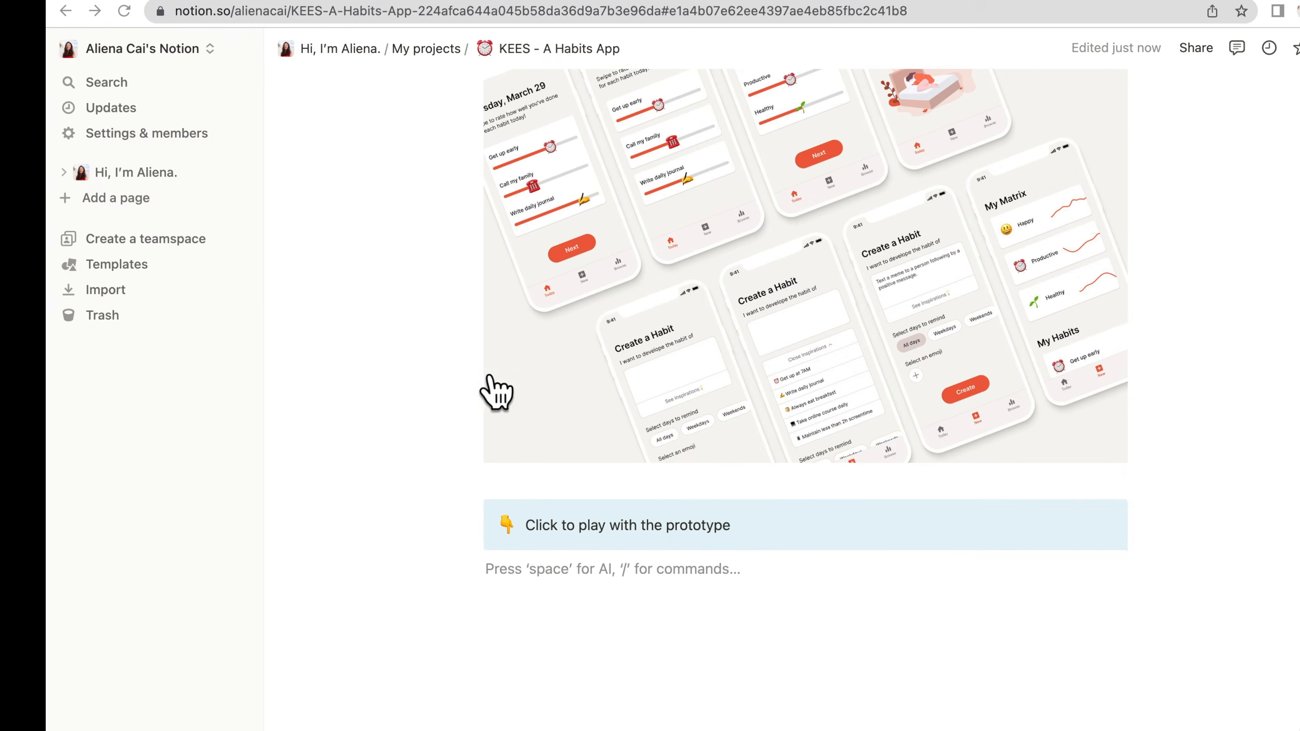
key("ctrl+v")
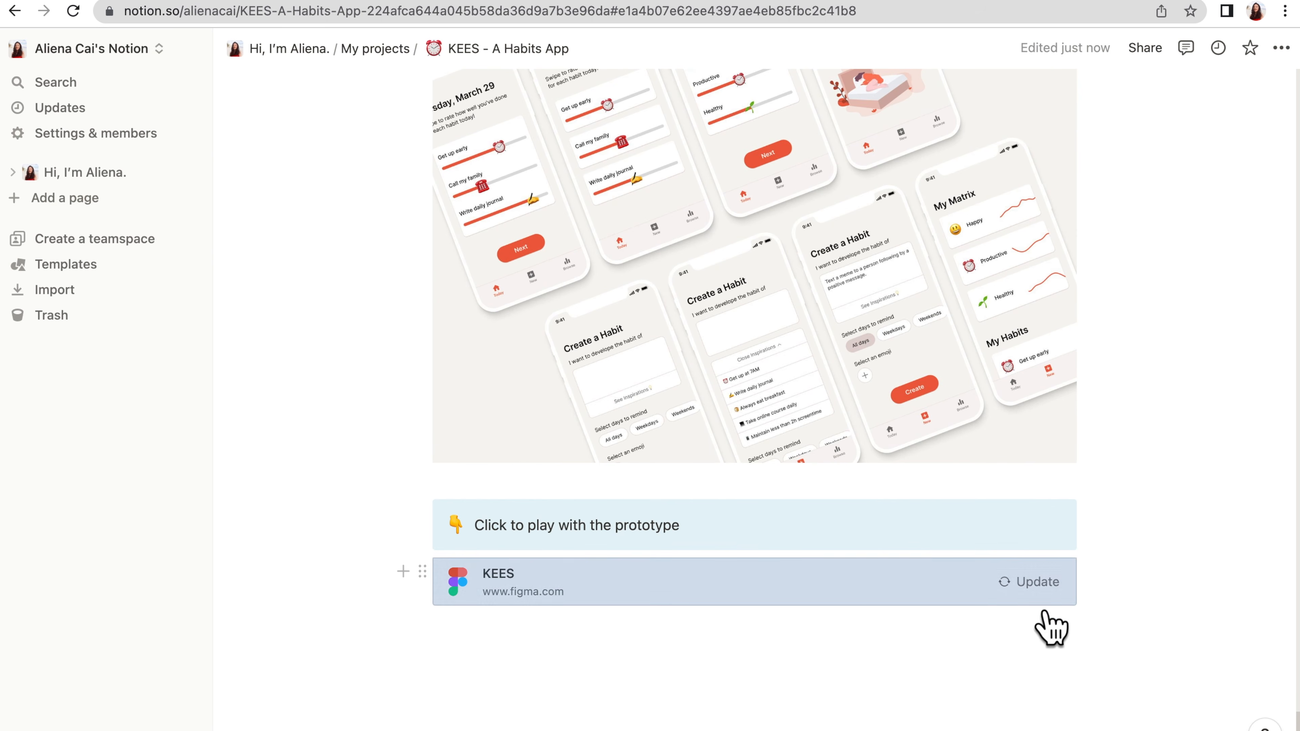
scroll(1218, 533, "down", 7)
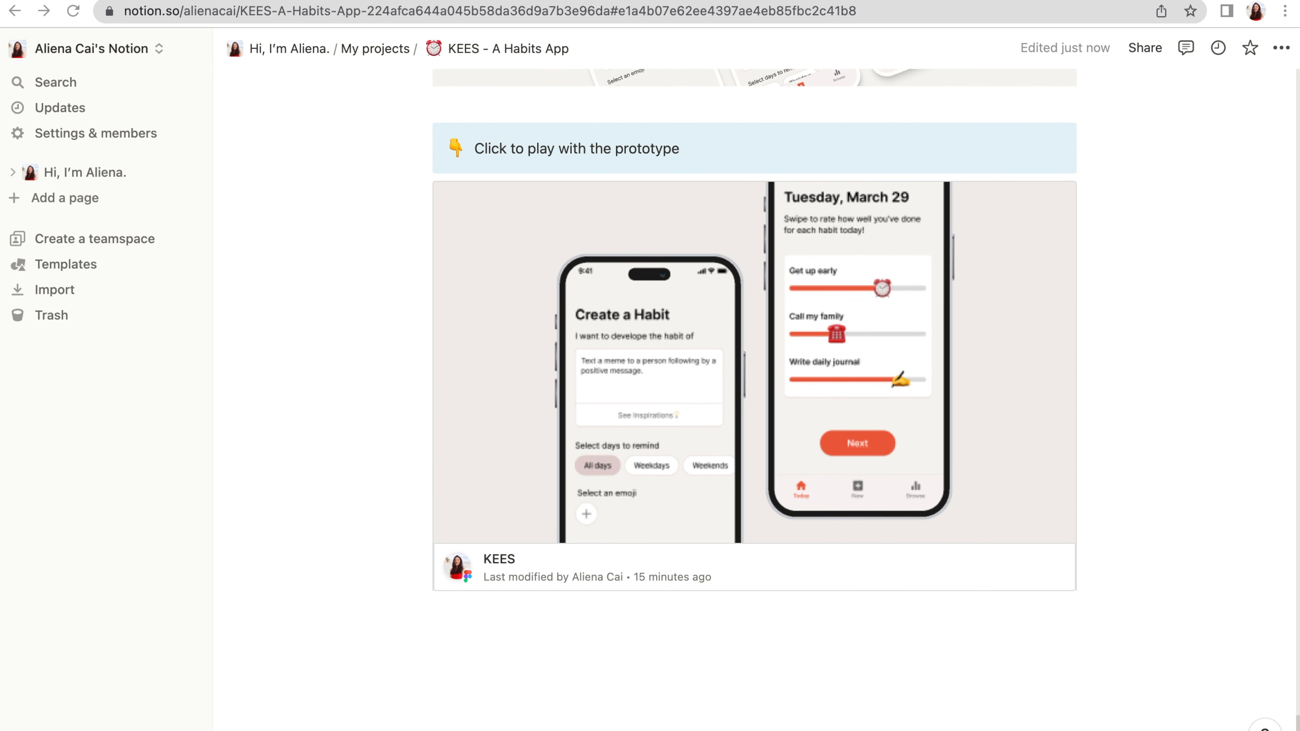
left_click(591, 688)
scroll(592, 681, "down", 8)
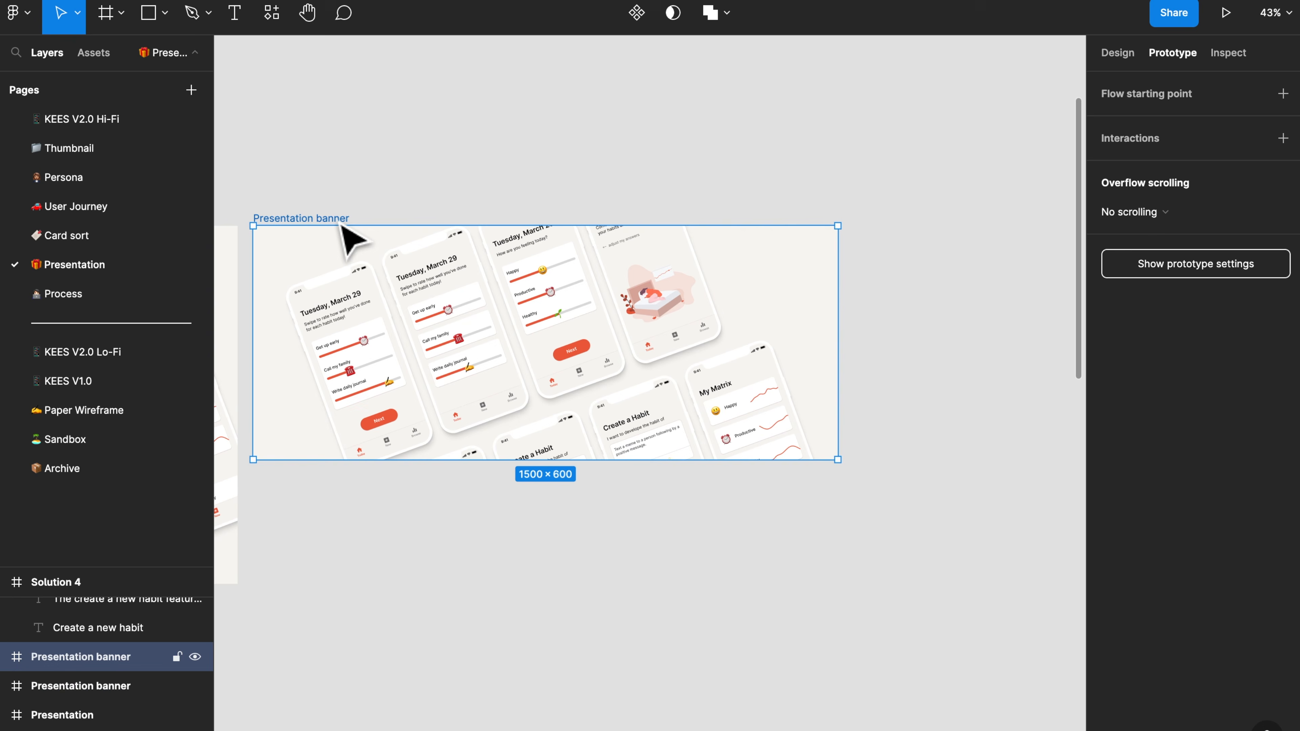
In Figma, export the 1500 × 600 Presentation banner frame as a 3x JPG named "Presentation banner.jpg" into the Notion folder
left_click(1117, 52)
scroll(1223, 512, "down", 2)
left_click(1226, 670)
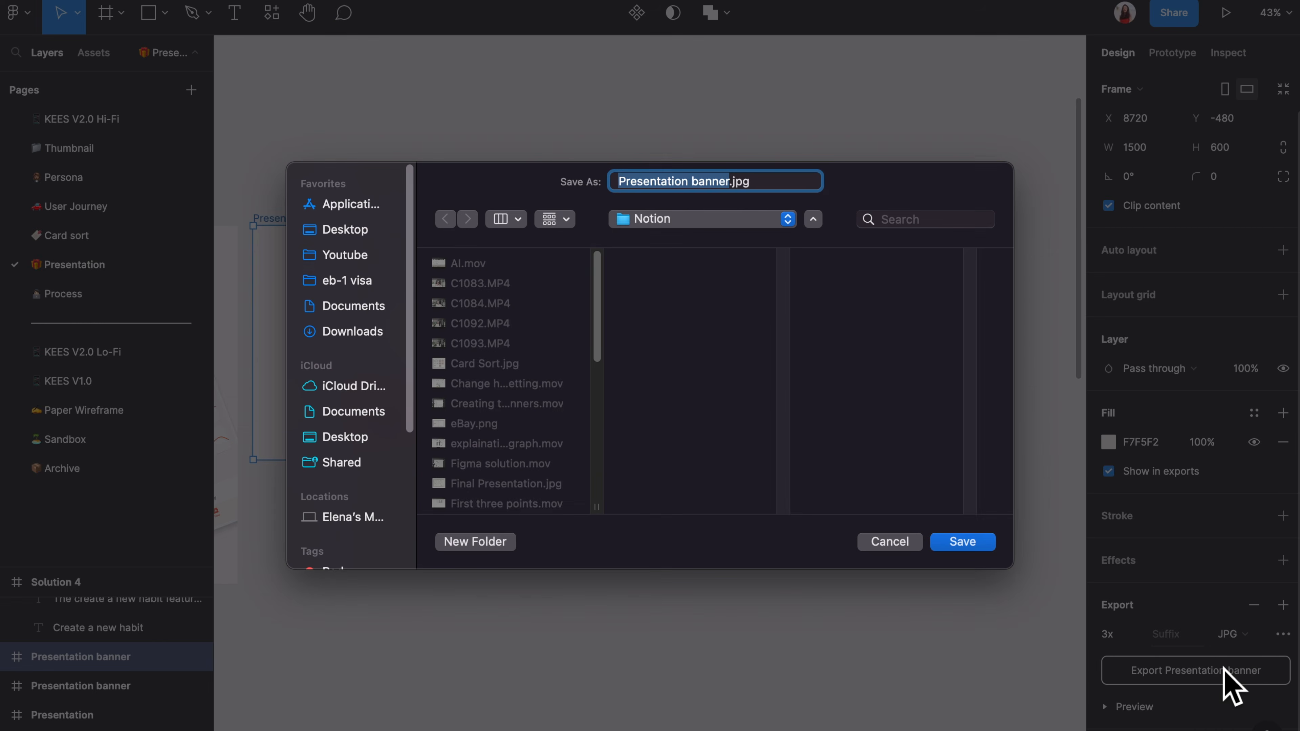
key("Return")
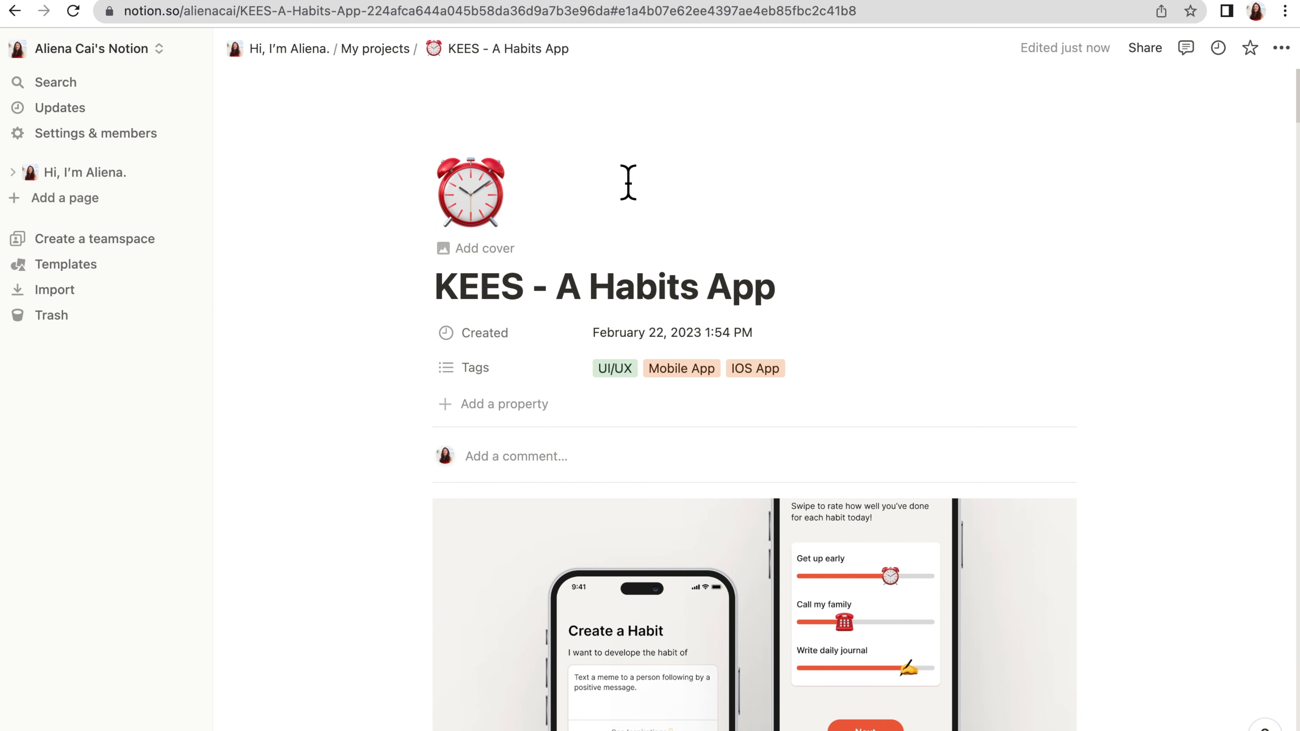
In Notion, add a cover to the KEES - A Habits App page and upload Presentation banner.jpg as its image
left_click(484, 248)
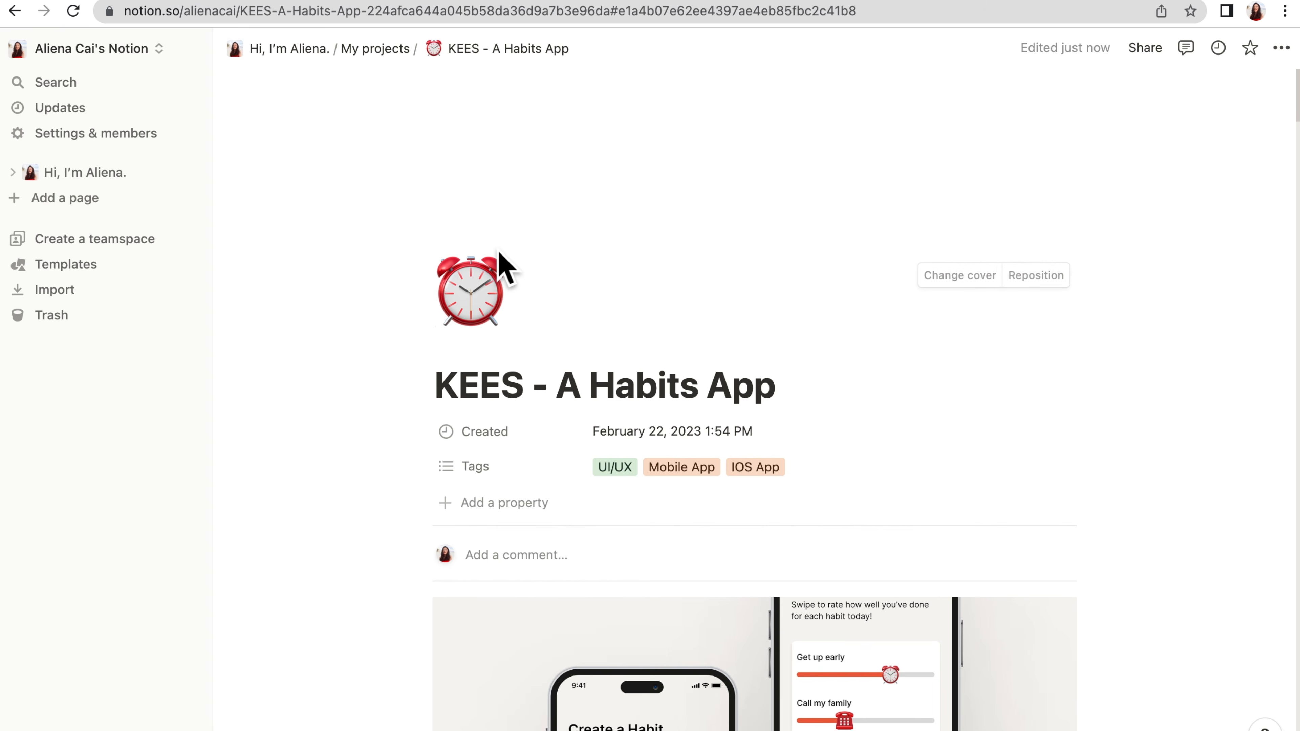
left_click(957, 276)
left_click(806, 304)
left_click(940, 351)
double_click(512, 267)
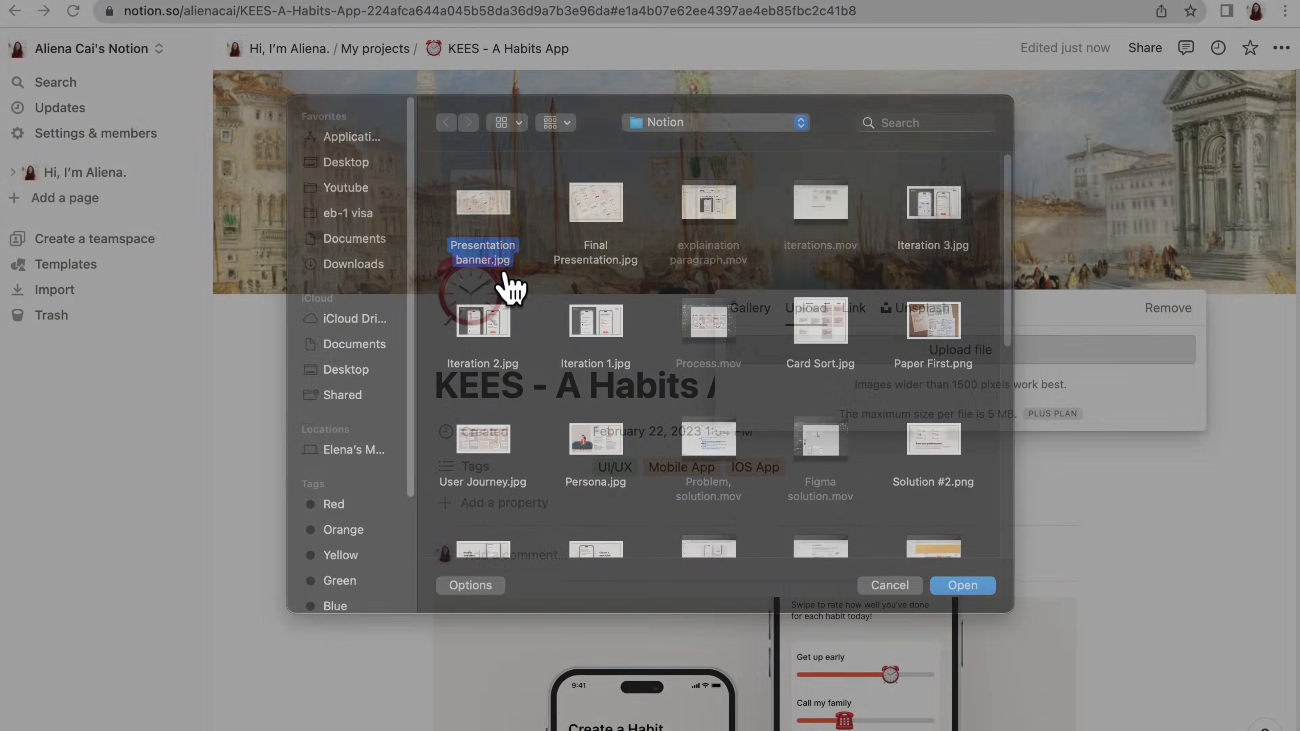
Reposition the cover image slightly upward and save its position
left_click(1019, 277)
left_click_drag(893, 205, 893, 189)
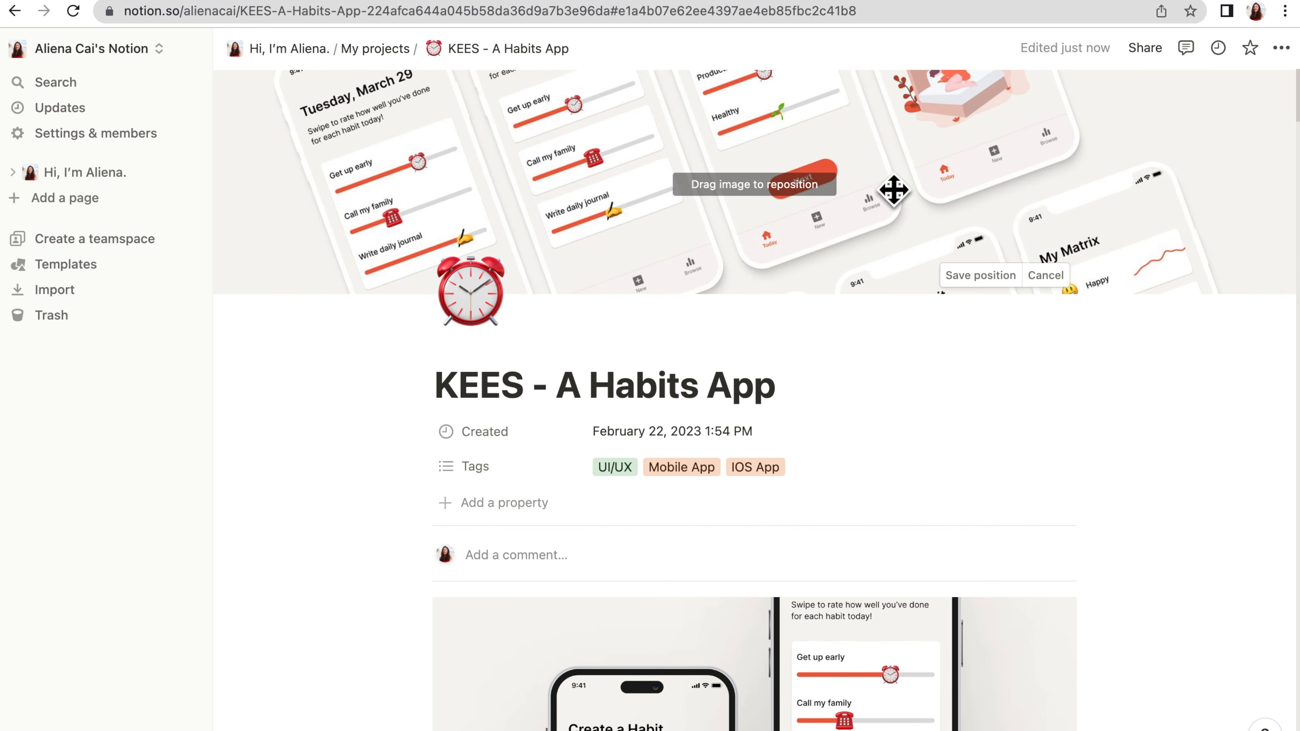
left_click(978, 276)
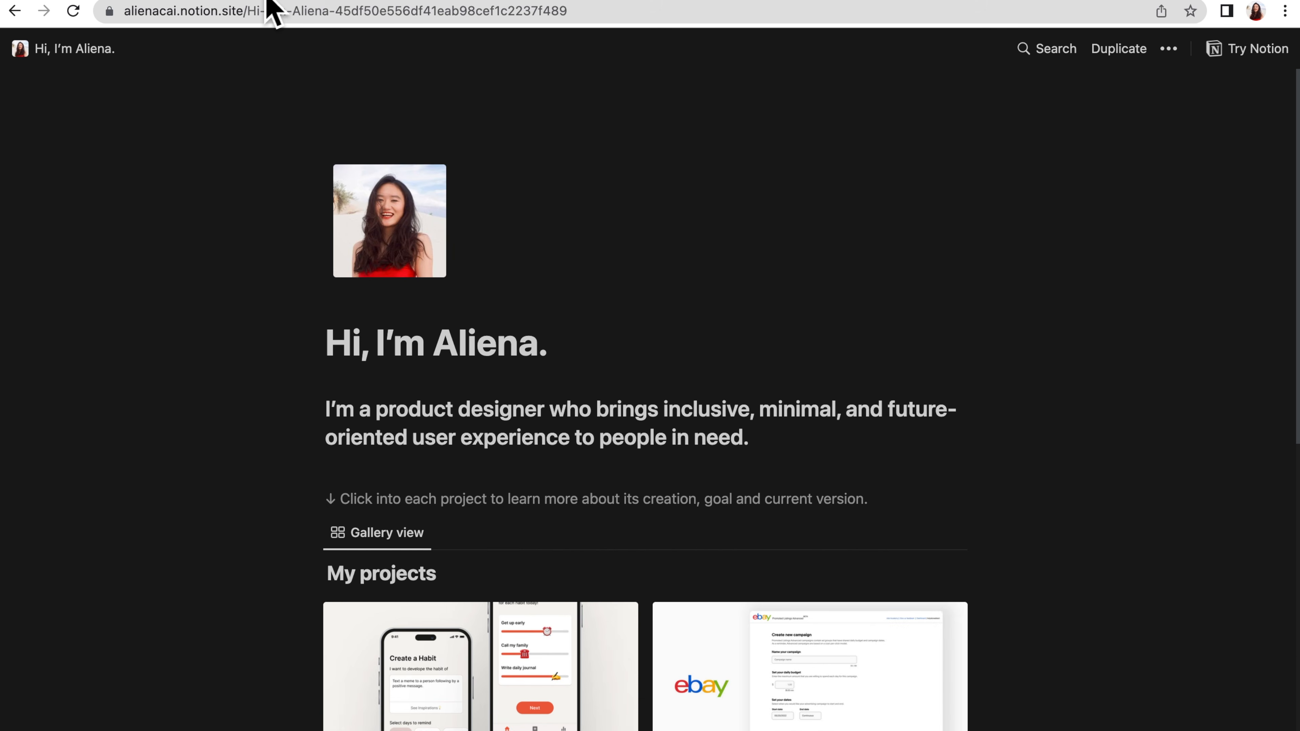
Review the published portfolio home page, open the KEES - A Habits App case study and examine its sections from At-a-Glance through the design iterations
scroll(290, 442, "down", 10)
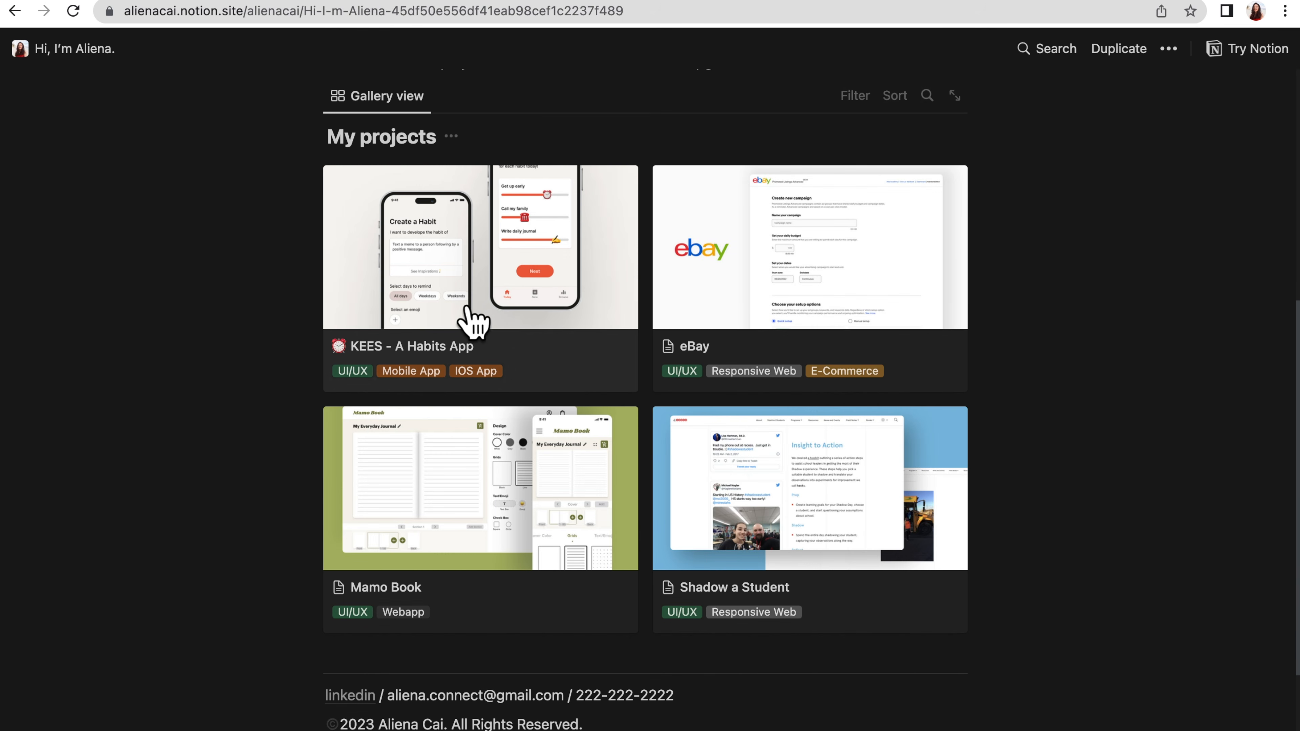
left_click(473, 321)
scroll(466, 302, "down", 10)
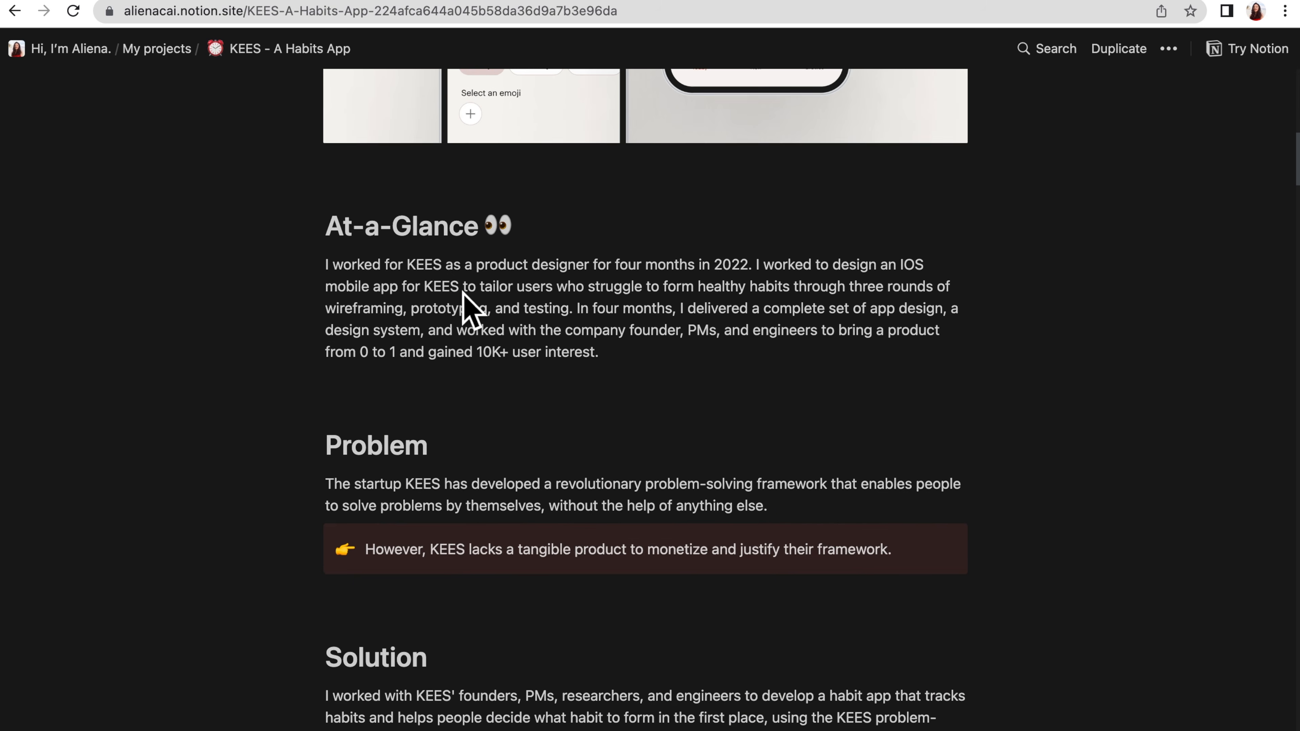
scroll(468, 307, "down", 20)
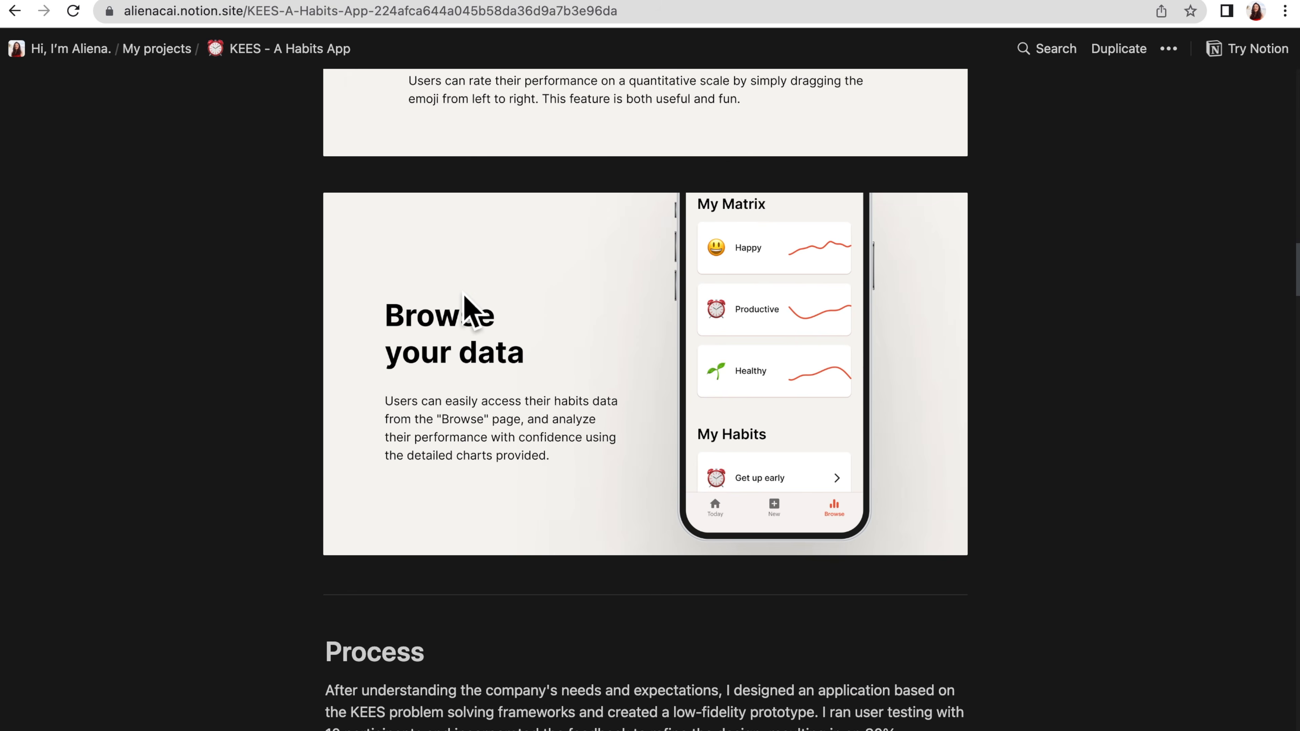
scroll(464, 297, "down", 10)
left_click(383, 363)
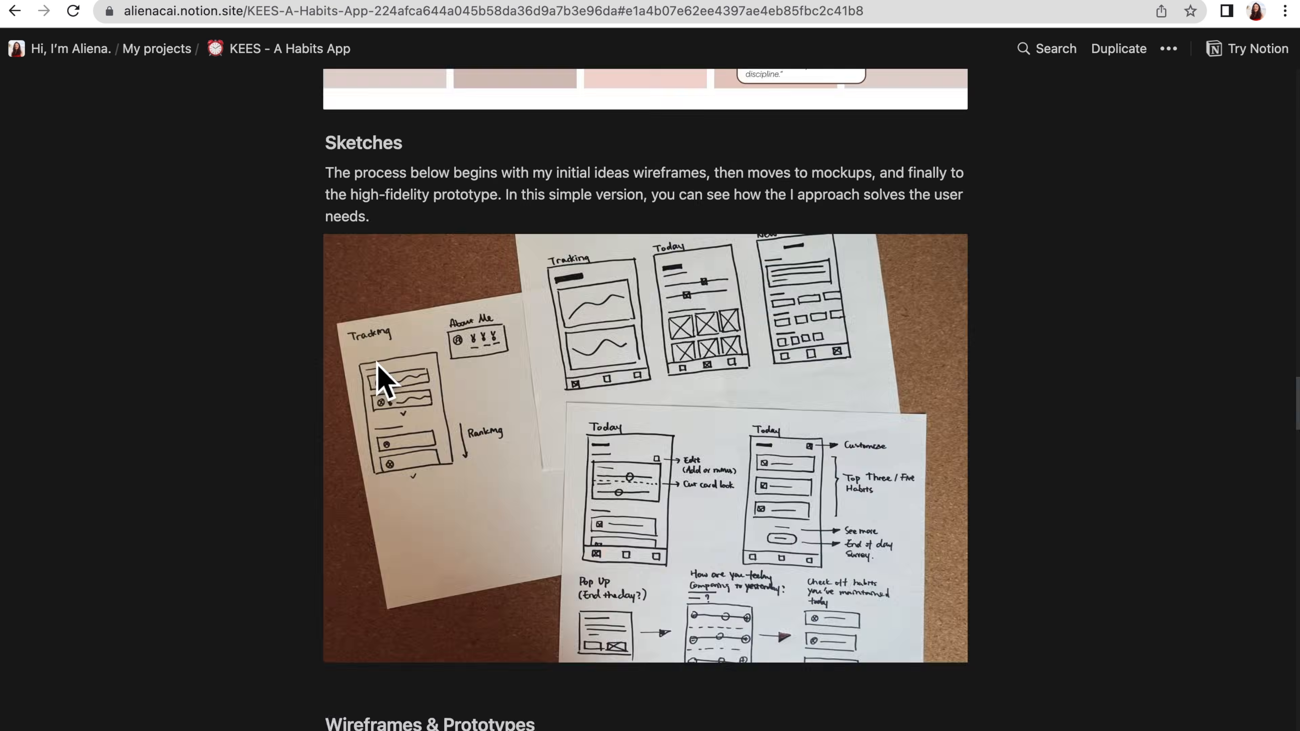
scroll(377, 363, "down", 20)
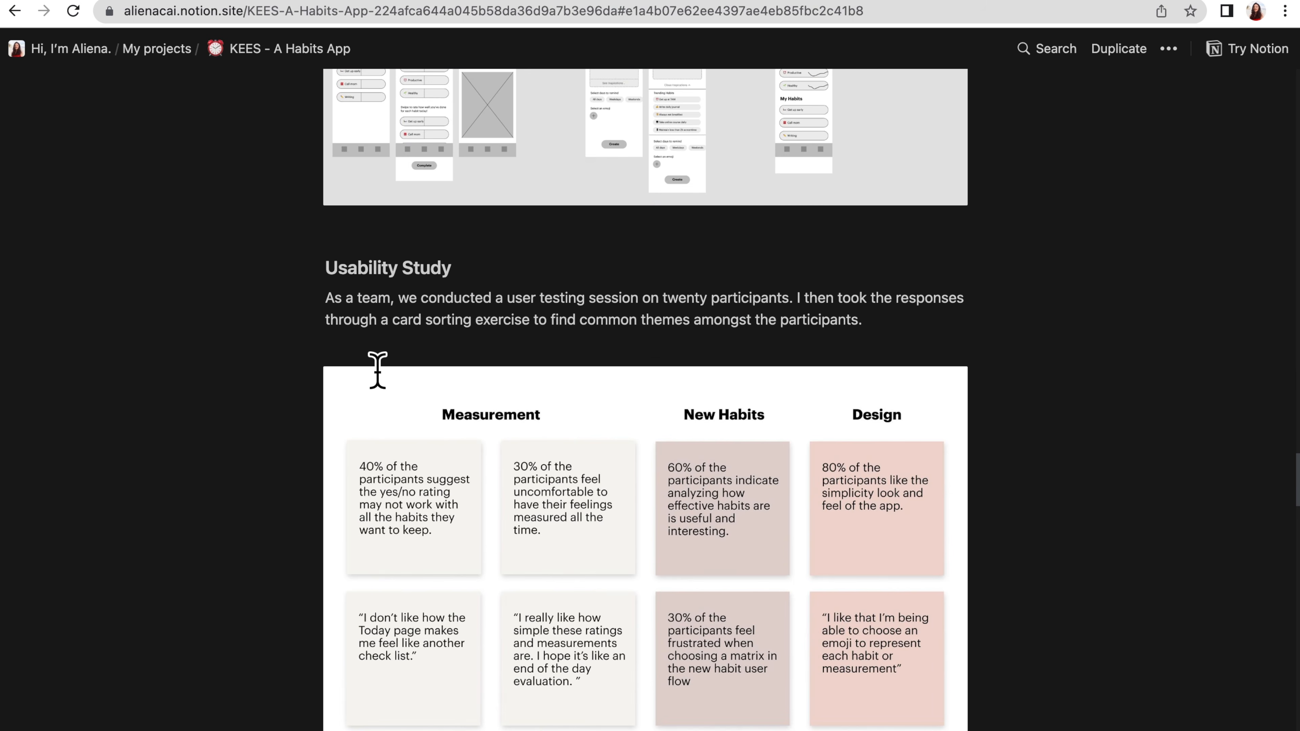
scroll(377, 363, "down", 4)
scroll(386, 382, "down", 15)
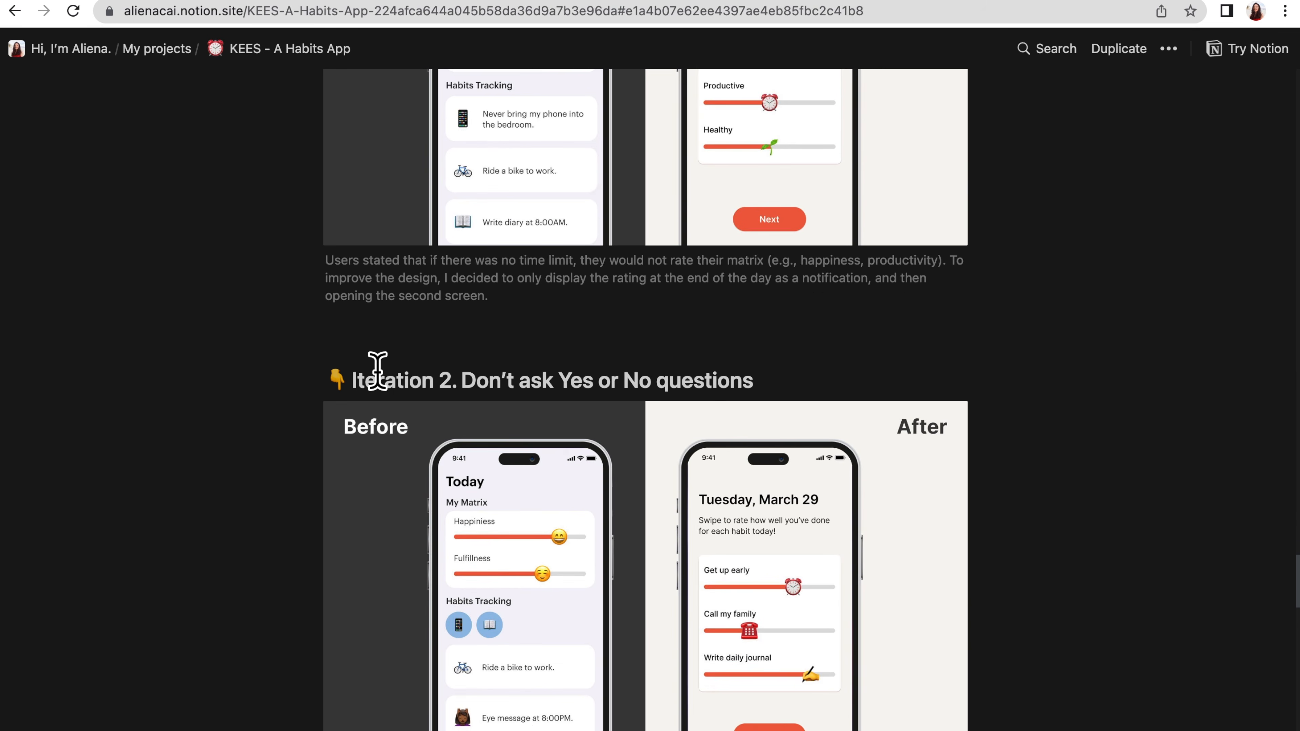